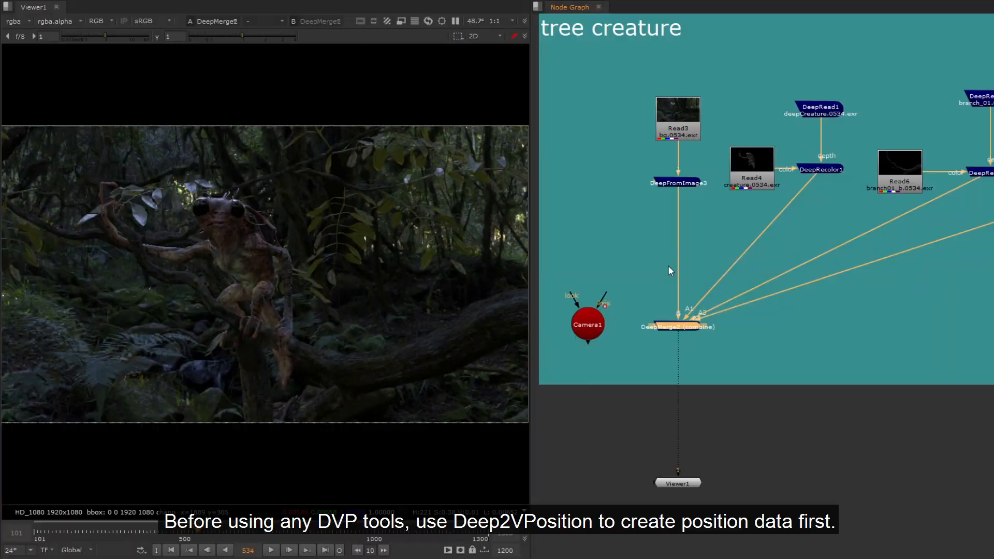
Add a Deep2VPosition node after the DeepMerge2 node in the tree creature setup.
{"action": "key", "text": "Tab"}
{"action": "type", "text": "dv"}
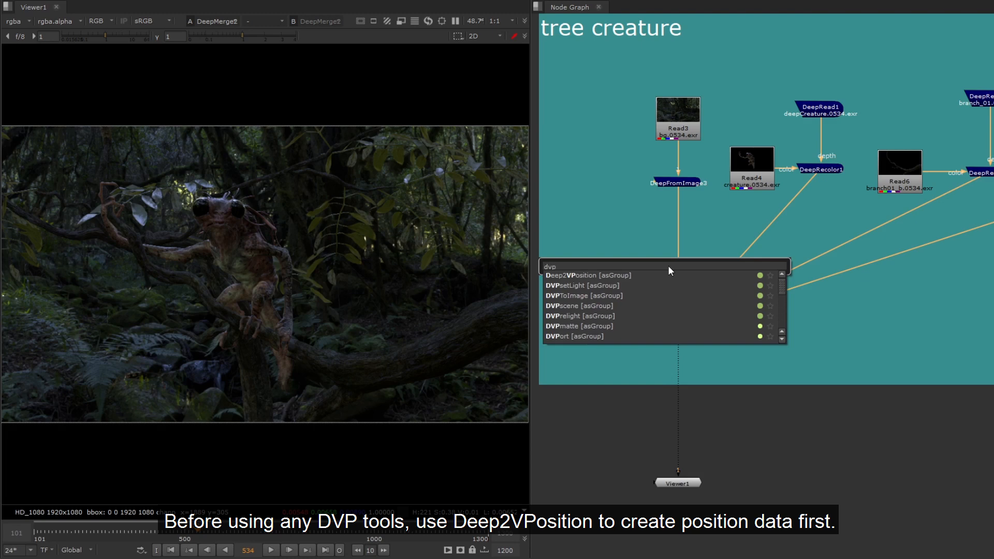
{"action": "key", "text": "Return"}
{"action": "scroll", "coordinate": [649, 388], "scroll_direction": "up", "scroll_amount": 5}
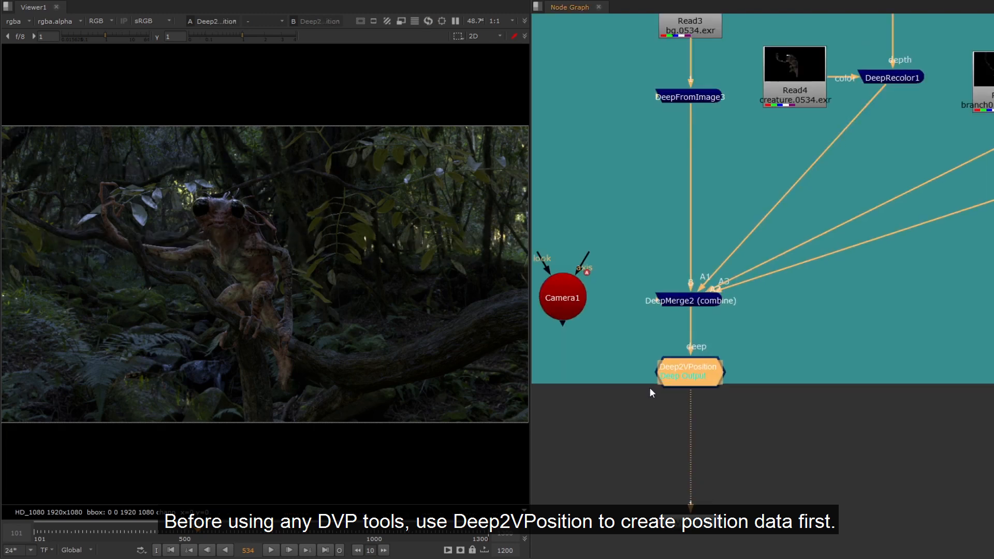
Link the Deep2VPosition node to Camera1 and display the deepPosition channel in the viewer.
{"action": "double_click", "coordinate": [776, 303]}
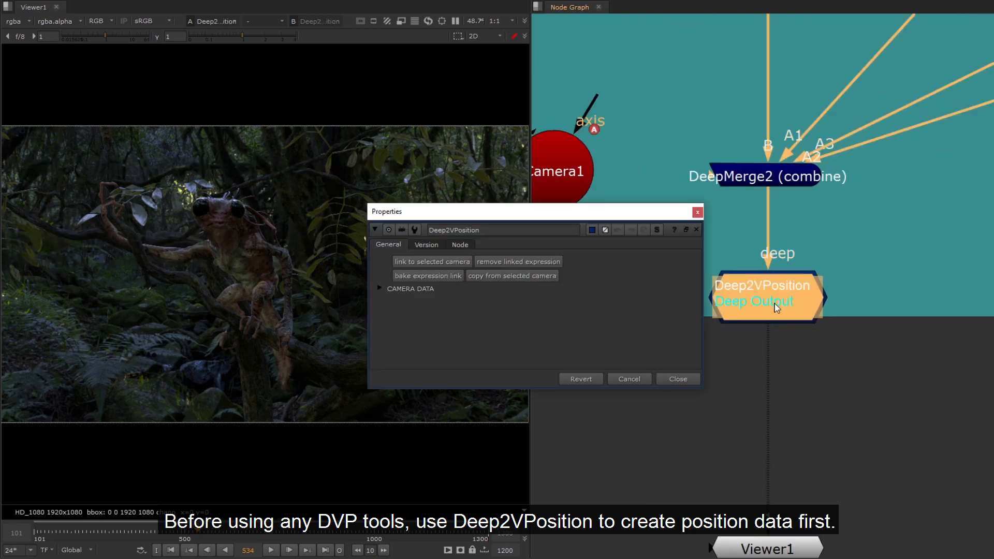
{"action": "left_click_drag", "start_coordinate": [607, 215], "coordinate": [462, 289]}
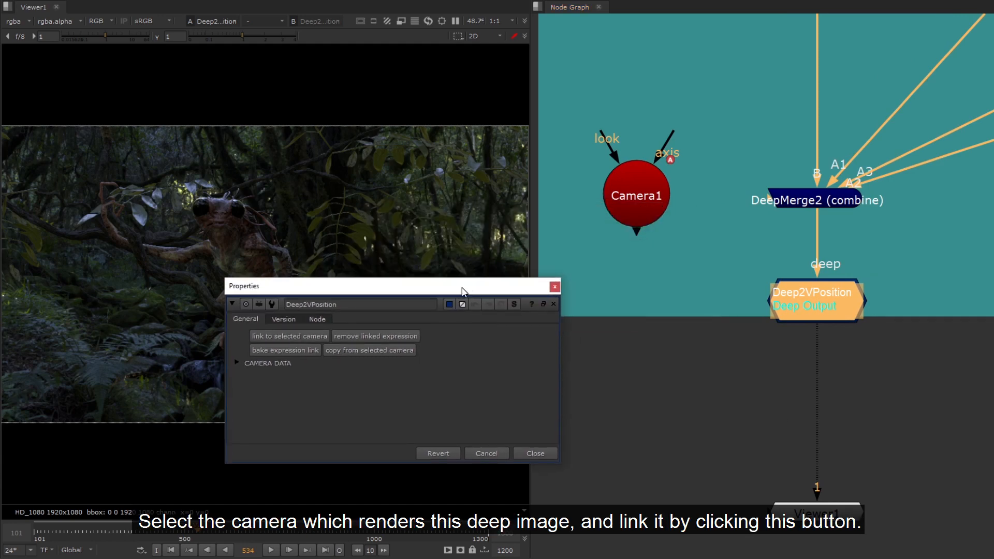
{"action": "left_click", "coordinate": [637, 193]}
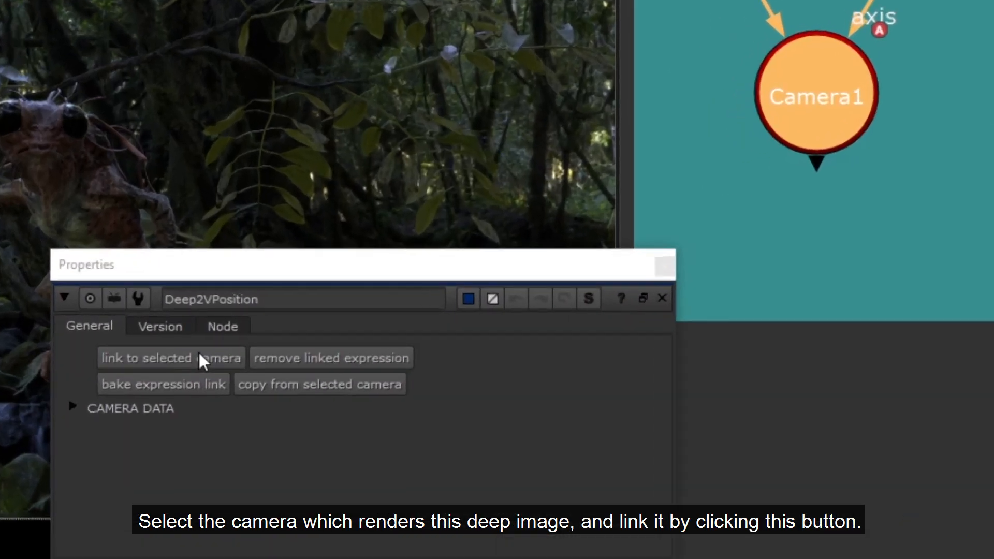
{"action": "left_click", "coordinate": [197, 357]}
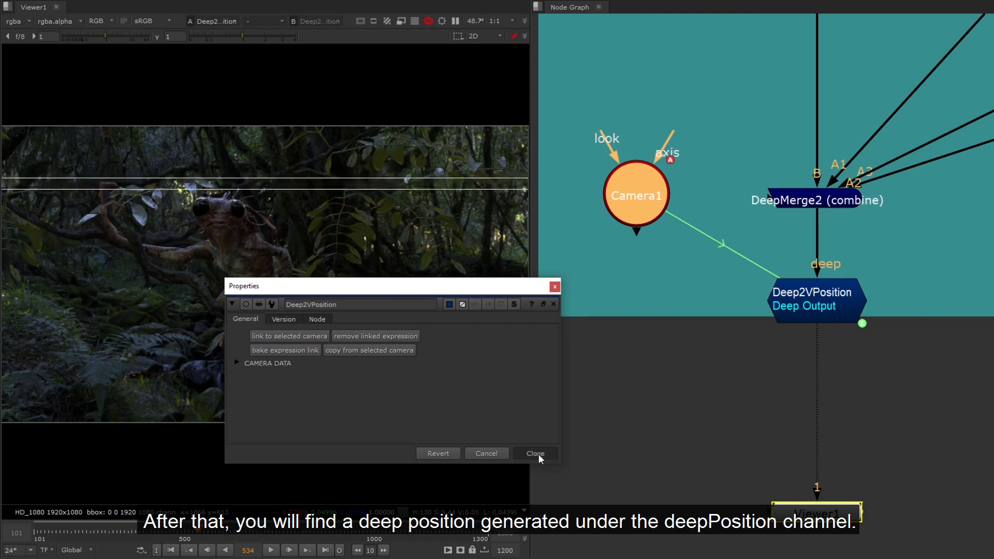
{"action": "left_click", "coordinate": [539, 459]}
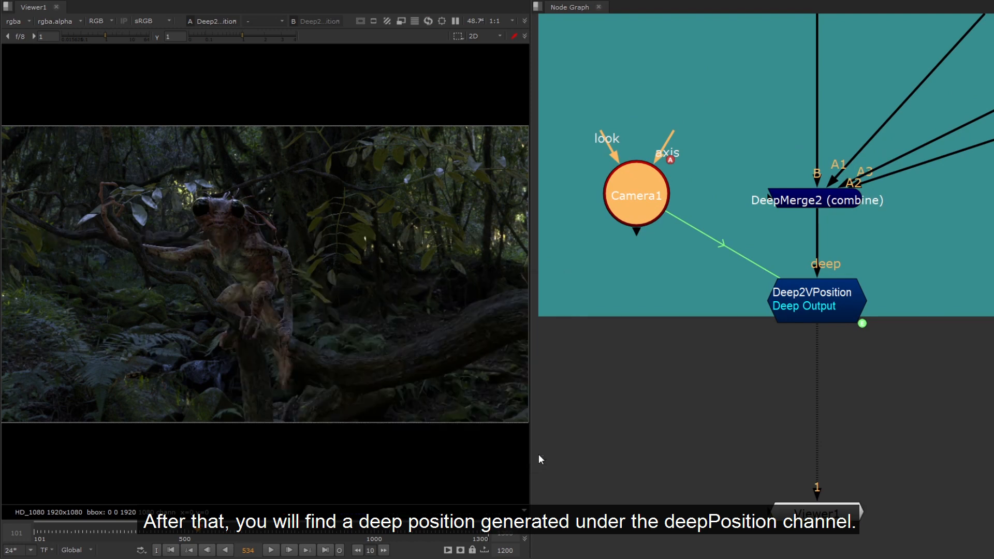
{"action": "left_click", "coordinate": [18, 22]}
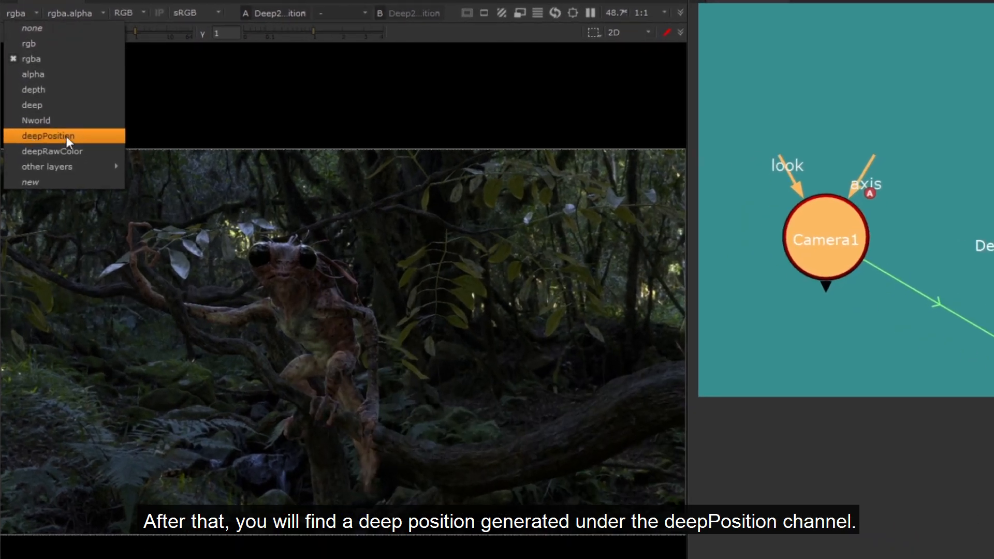
{"action": "left_click", "coordinate": [67, 136]}
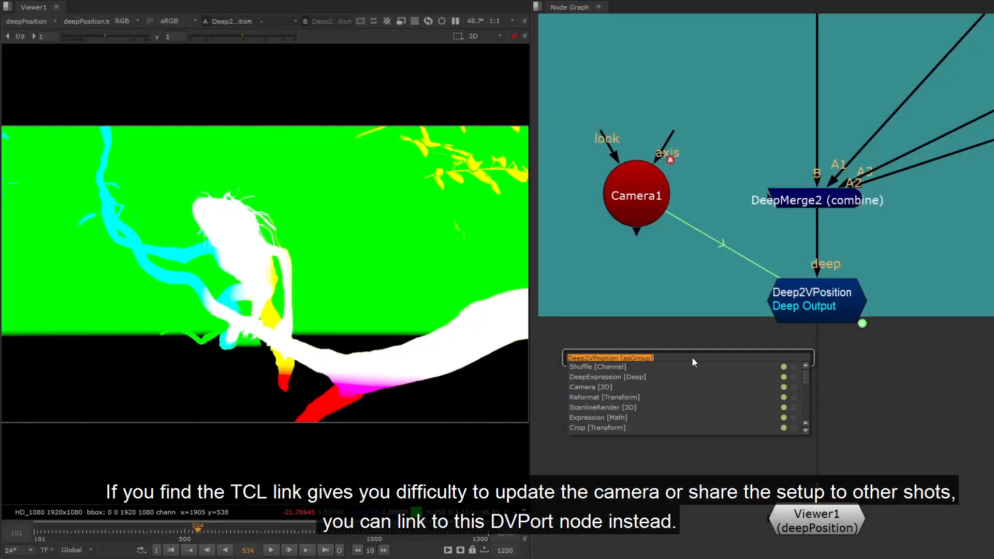
Create a DVPort node and place it between Camera1 and the Deep2VPosition node.
{"action": "type", "text": "port"}
{"action": "key", "text": "Return"}
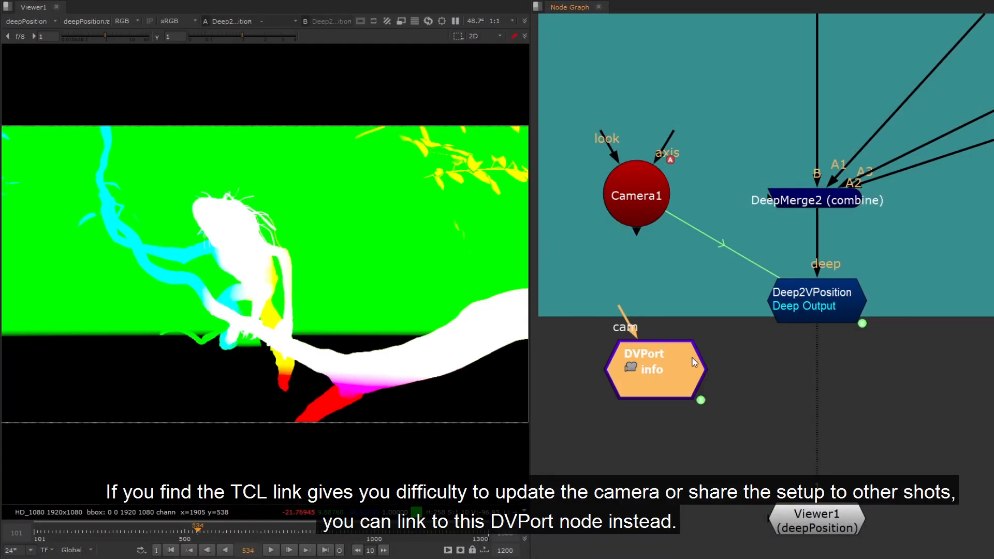
{"action": "left_click_drag", "start_coordinate": [685, 364], "coordinate": [662, 295]}
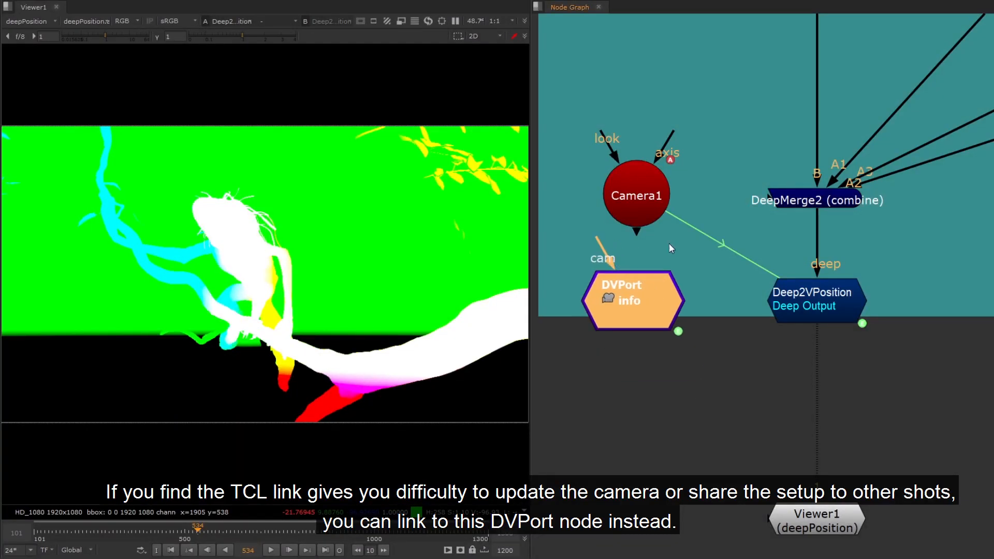
Link the Deep2VPosition node to the DVPort node instead, and connect the DVPort's cam input to Camera1.
{"action": "double_click", "coordinate": [816, 309]}
{"action": "left_click", "coordinate": [669, 296]}
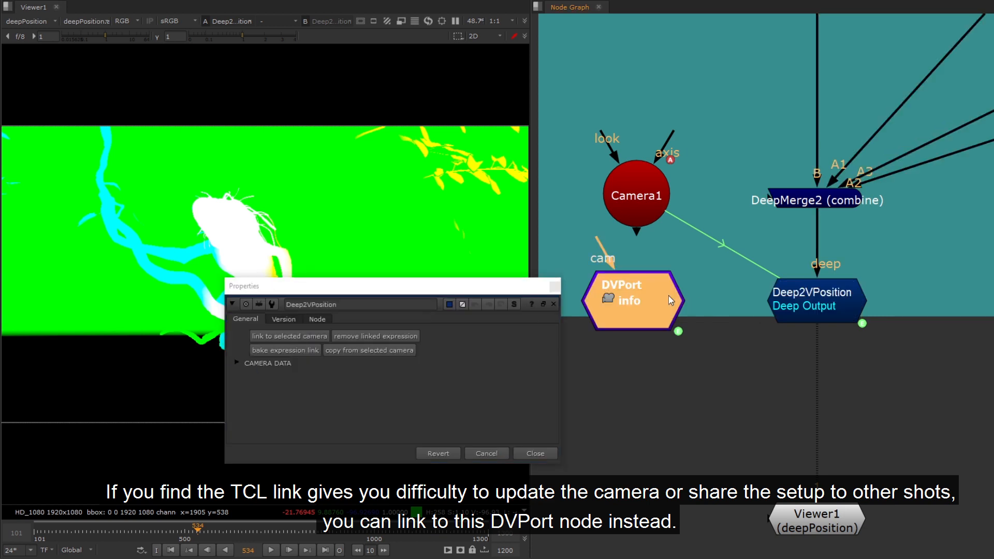
{"action": "left_click", "coordinate": [290, 336]}
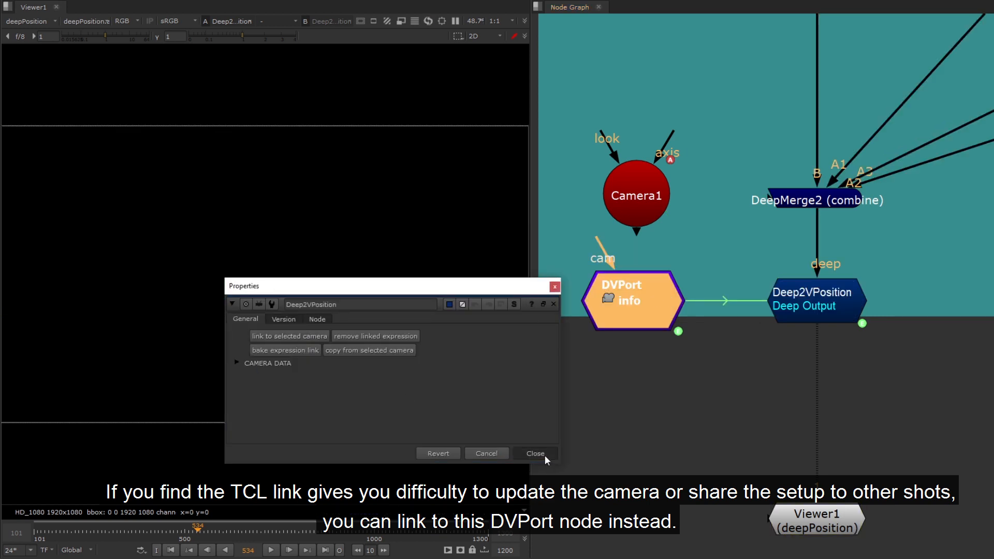
{"action": "left_click", "coordinate": [545, 455]}
{"action": "left_click_drag", "start_coordinate": [598, 239], "coordinate": [625, 214]}
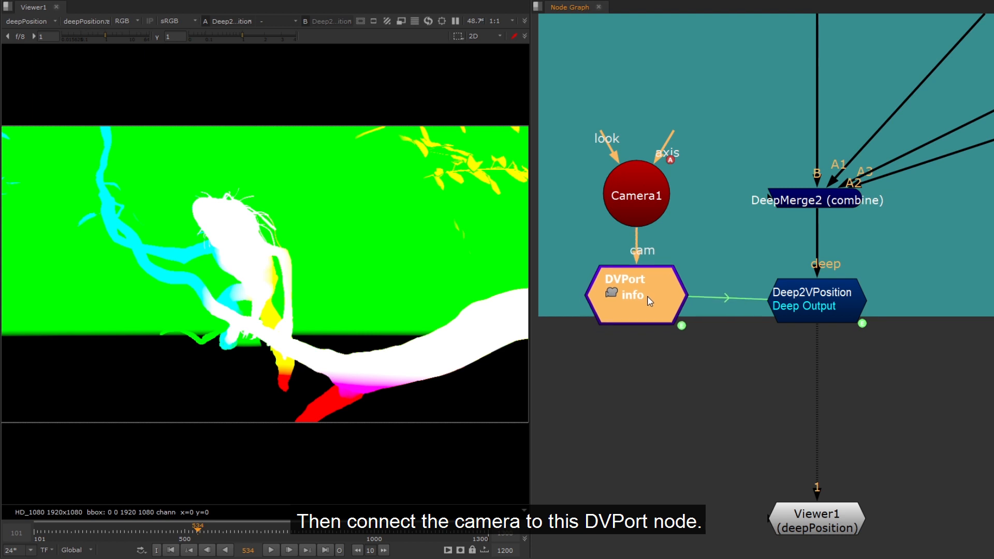
Extract the linked DVPort and Deep2VPosition nodes from the tree creature setup and move them below Camera4 in the junk shop setup.
{"action": "left_click", "coordinate": [782, 350]}
{"action": "scroll", "coordinate": [781, 348], "scroll_direction": "down", "scroll_amount": 2}
{"action": "left_click_drag", "start_coordinate": [895, 269], "coordinate": [606, 365]}
{"action": "key", "text": "ctrl+shift+x"}
{"action": "scroll", "coordinate": [899, 355], "scroll_direction": "down", "scroll_amount": 4}
{"action": "middle_click_drag", "start_coordinate": [918, 349], "coordinate": [653, 349]}
{"action": "left_click_drag", "start_coordinate": [626, 339], "coordinate": [965, 351]}
{"action": "middle_click_drag", "start_coordinate": [989, 348], "coordinate": [707, 350]}
{"action": "left_click_drag", "start_coordinate": [662, 353], "coordinate": [836, 328]}
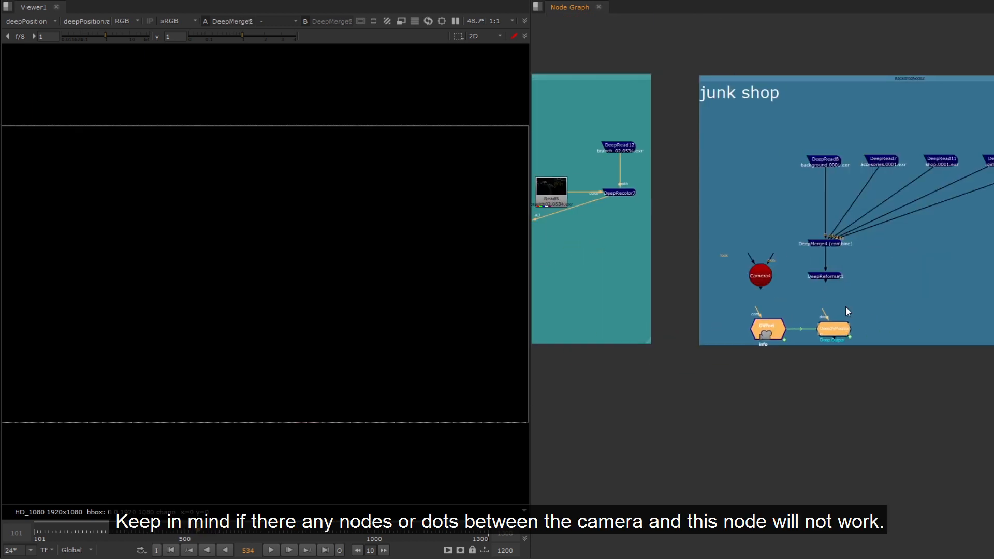
View the DeepReformat1 output of the junk shop with the rgba channels.
{"action": "left_click", "coordinate": [826, 276]}
{"action": "key", "text": "1"}
{"action": "left_click", "coordinate": [23, 21]}
{"action": "left_click", "coordinate": [25, 57]}
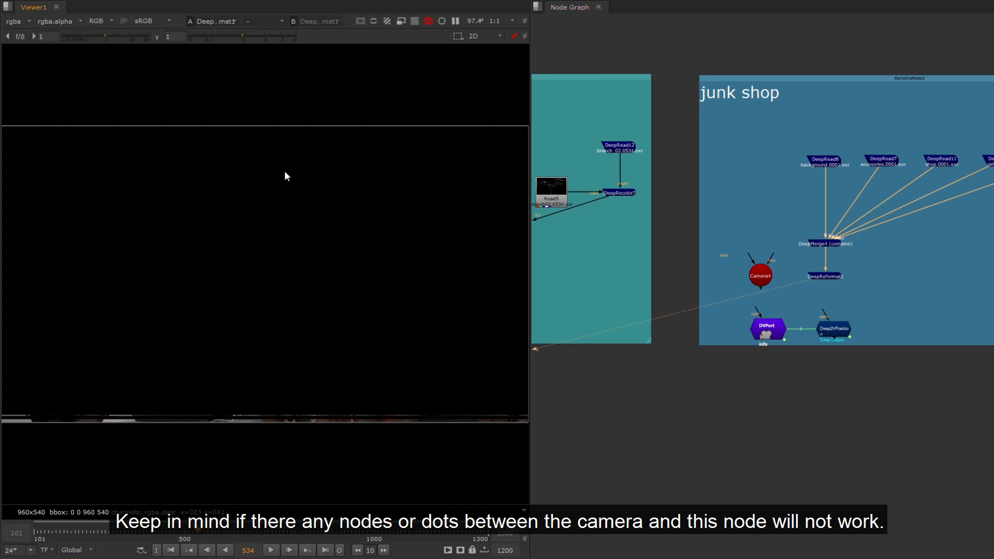
Connect the Deep2VPosition node to DeepReformat1 and the DVPort's cam input to Camera4.
{"action": "scroll", "coordinate": [848, 350], "scroll_direction": "up", "scroll_amount": 5}
{"action": "left_click", "coordinate": [801, 300]}
{"action": "left_click_drag", "start_coordinate": [801, 298], "coordinate": [801, 300]}
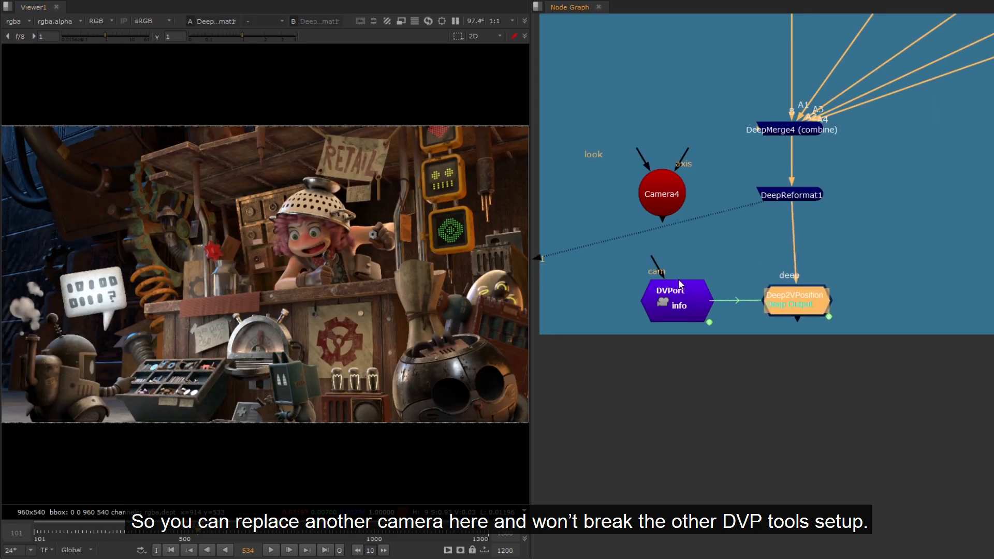
{"action": "left_click_drag", "start_coordinate": [653, 258], "coordinate": [647, 190]}
View the junk shop's Deep2VPosition output and switch the viewer to another channel layer.
{"action": "key", "text": "1"}
{"action": "left_click", "coordinate": [26, 20]}
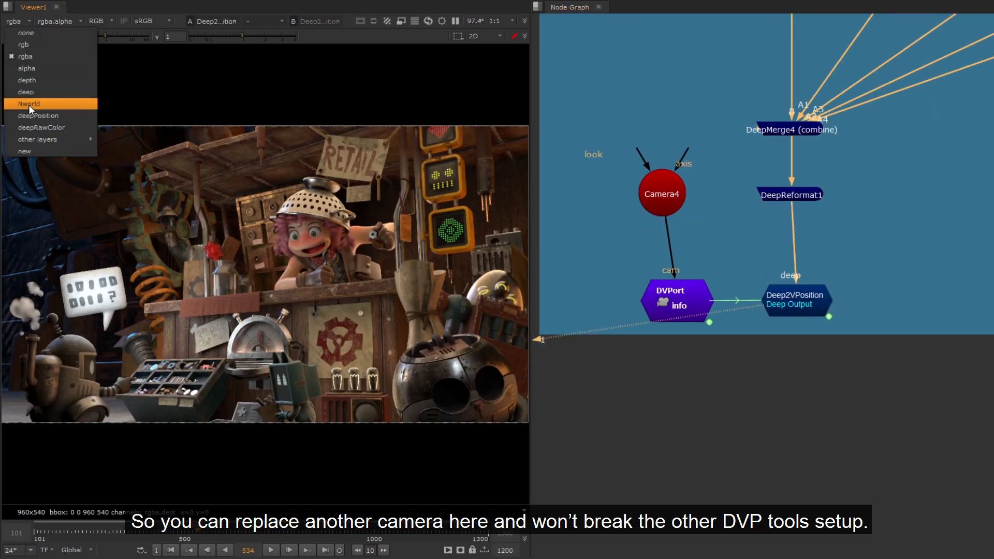
{"action": "left_click", "coordinate": [29, 104]}
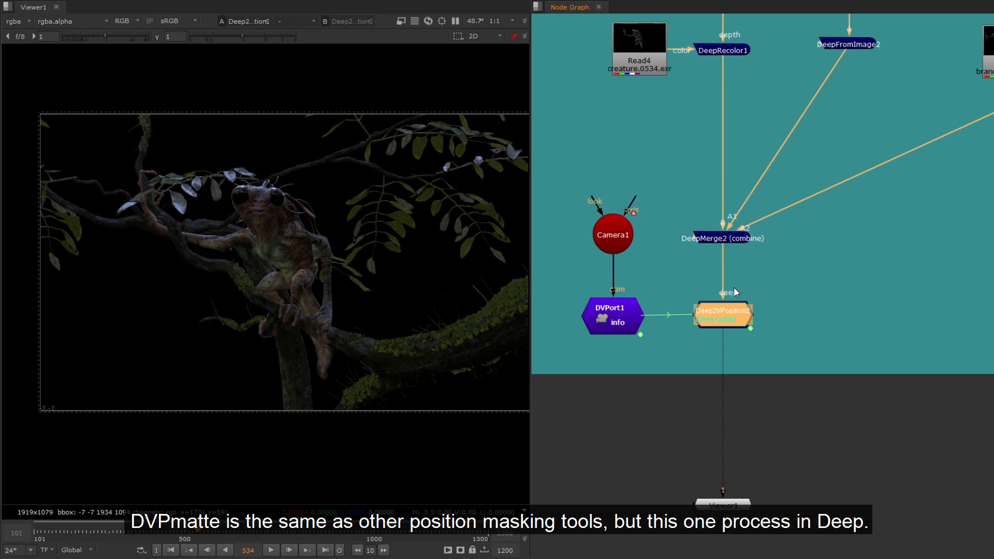
Add a DVPmatte node after Deep2VPosition2 and open its properties.
{"action": "key", "text": "Tab"}
{"action": "type", "text": "DVPmat"}
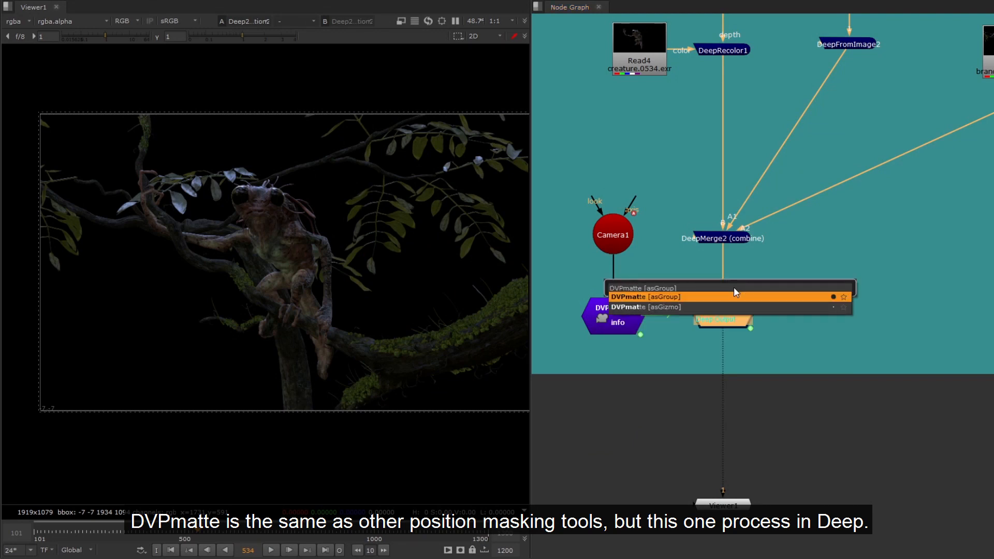
{"action": "key", "text": "Return"}
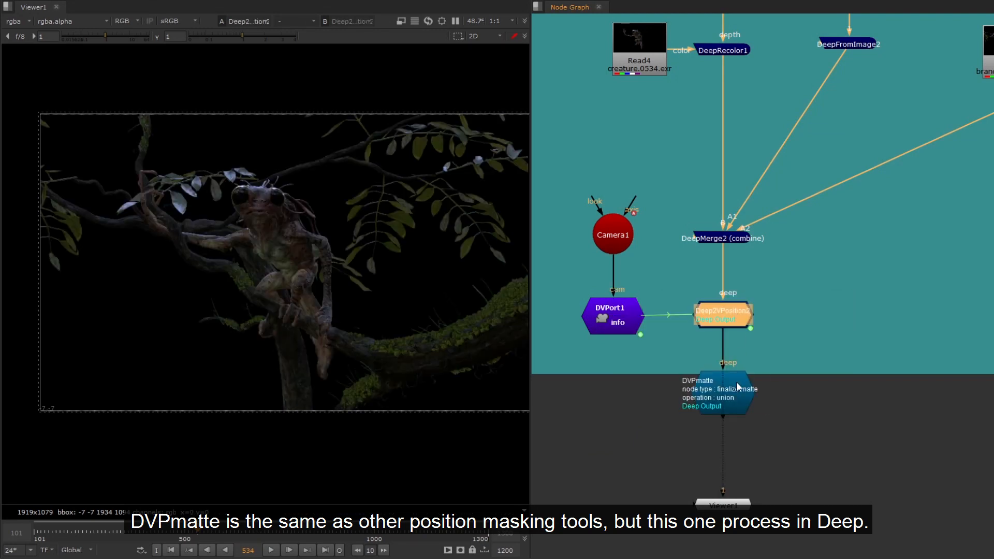
{"action": "double_click", "coordinate": [736, 387]}
{"action": "left_click_drag", "start_coordinate": [842, 85], "coordinate": [685, 72]}
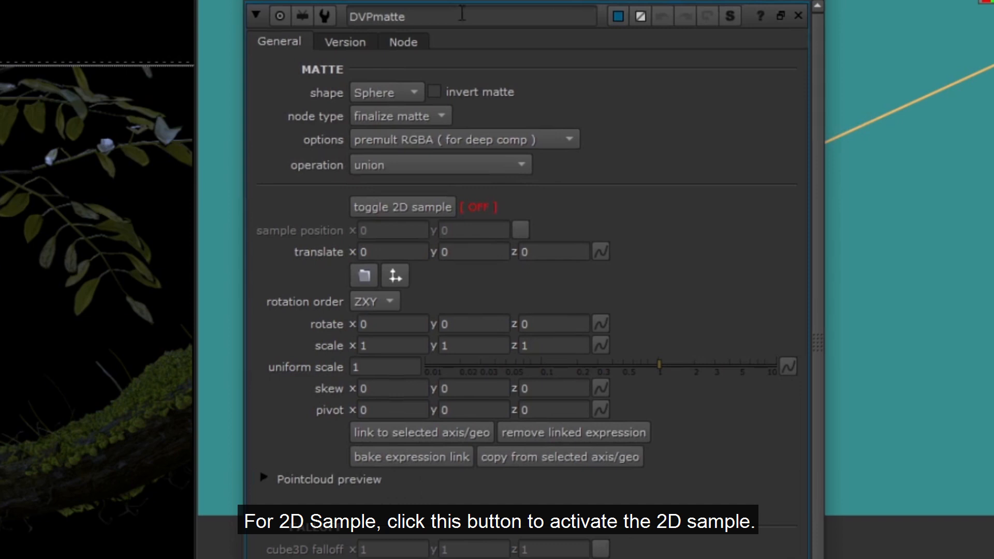
Turn on the DVPmatte's 2D sample, place the sample point on the creature's face at about 812, 732, and view the matte.
{"action": "left_click", "coordinate": [404, 210]}
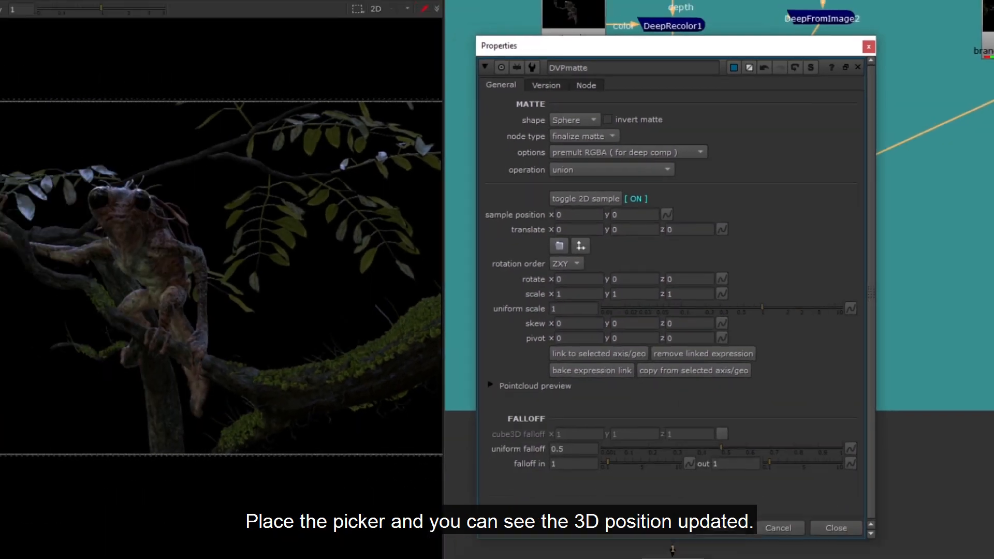
{"action": "left_click_drag", "start_coordinate": [42, 408], "coordinate": [264, 208]}
{"action": "left_click_drag", "start_coordinate": [748, 66], "coordinate": [949, 51]}
{"action": "left_click", "coordinate": [719, 390]}
{"action": "key", "text": "1"}
Test a uniform scale of 2 on the matte, return it to 1, and turn off the 2D sample.
{"action": "left_click_drag", "start_coordinate": [906, 50], "coordinate": [755, 50]}
{"action": "double_click", "coordinate": [688, 274]}
{"action": "type", "text": "21"}
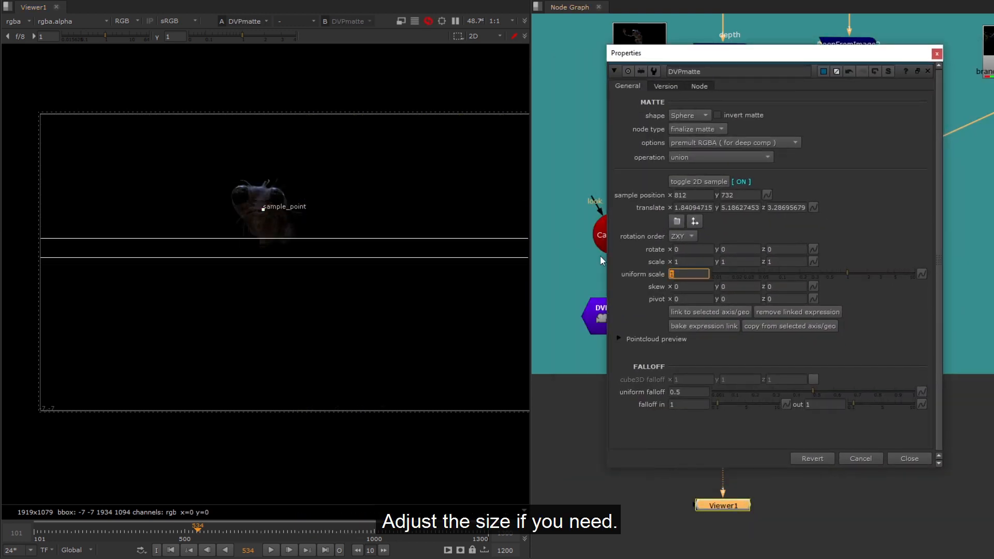
{"action": "left_click", "coordinate": [705, 181]}
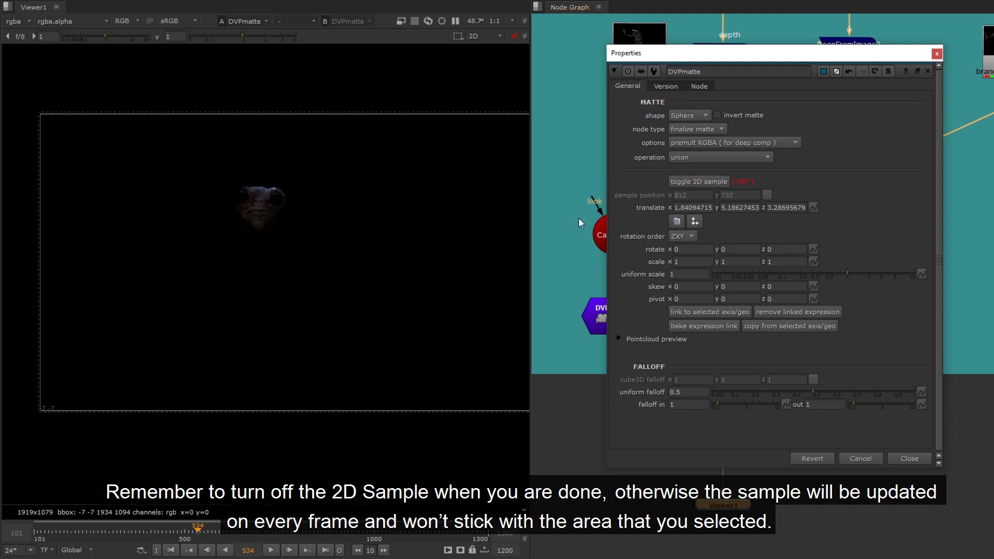
Adjust the sphere matte's transform around the creature's head using the point cloud in the 3D view, and return to the 2D view.
{"action": "key", "text": "Tab"}
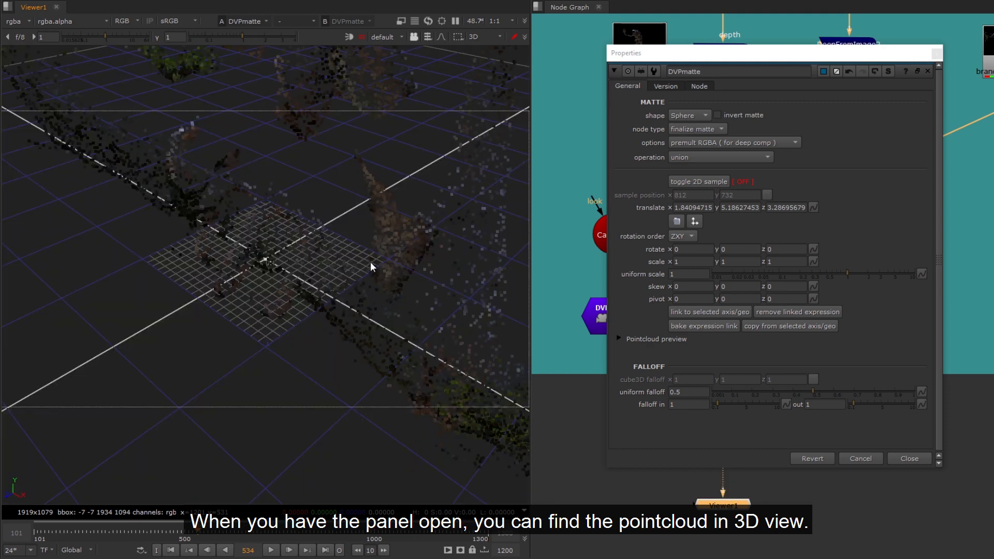
{"action": "left_click_drag", "start_coordinate": [371, 262], "coordinate": [305, 354], "text": "ctrl"}
{"action": "scroll", "coordinate": [334, 225], "scroll_direction": "up", "scroll_amount": 5}
{"action": "left_click", "coordinate": [340, 255]}
{"action": "left_click_drag", "start_coordinate": [352, 241], "coordinate": [249, 294], "text": "ctrl"}
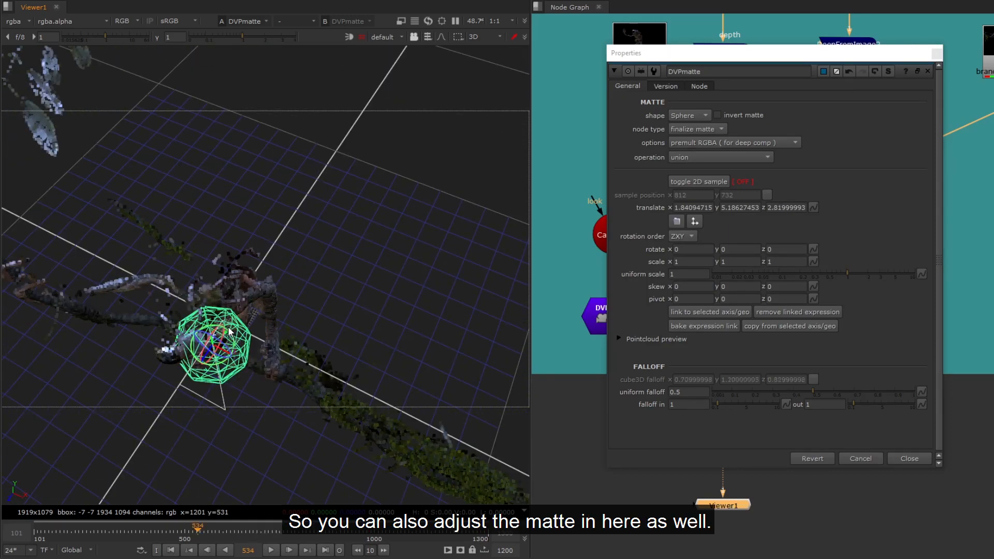
{"action": "left_click_drag", "start_coordinate": [237, 346], "coordinate": [167, 169], "text": "ctrl"}
{"action": "left_click_drag", "start_coordinate": [192, 205], "coordinate": [177, 204]}
{"action": "key", "text": "Tab"}
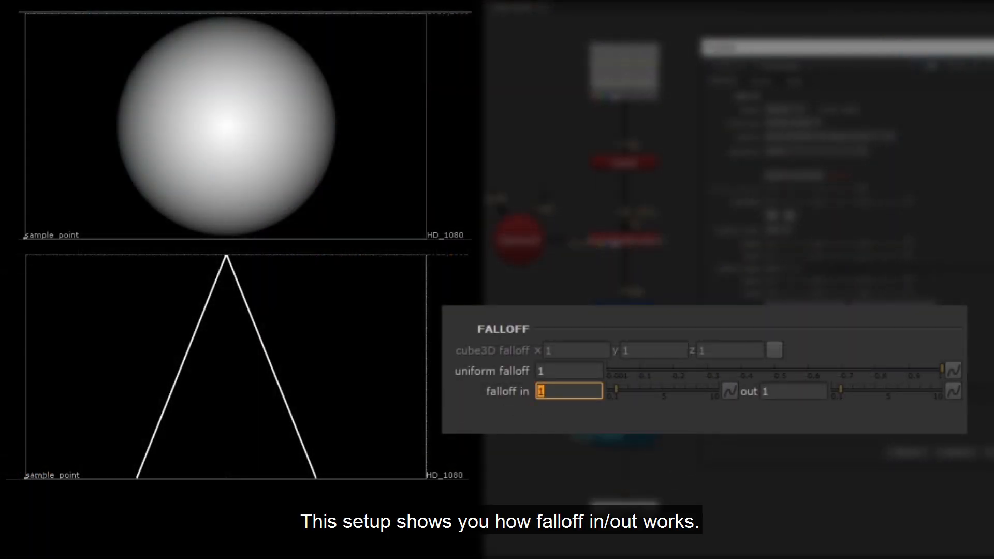
Increase the matte's falloff in to 2 and again to 3 to compare the core's smoothness.
{"action": "type", "text": "2"}
{"action": "key", "text": "Return"}
{"action": "type", "text": "3"}
{"action": "key", "text": "Return"}
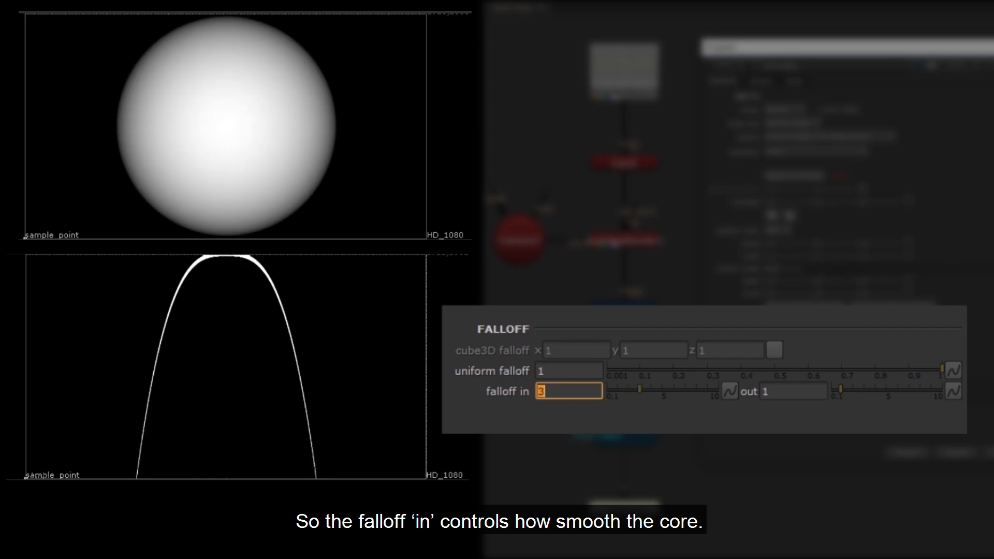
Increase the matte's falloff out to 3 and again to 4 to compare the edge's smoothness.
{"action": "key", "text": "Tab"}
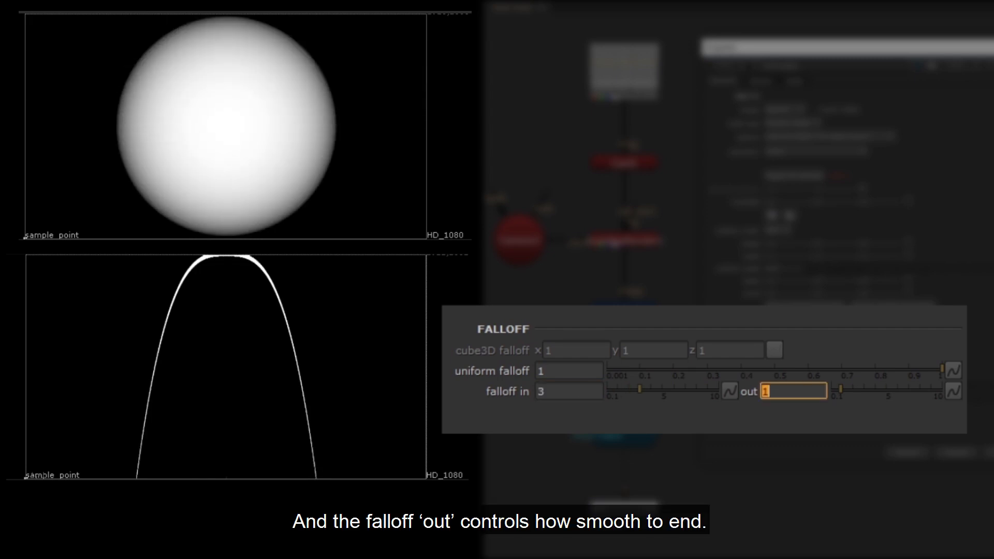
{"action": "type", "text": "3"}
{"action": "key", "text": "Return"}
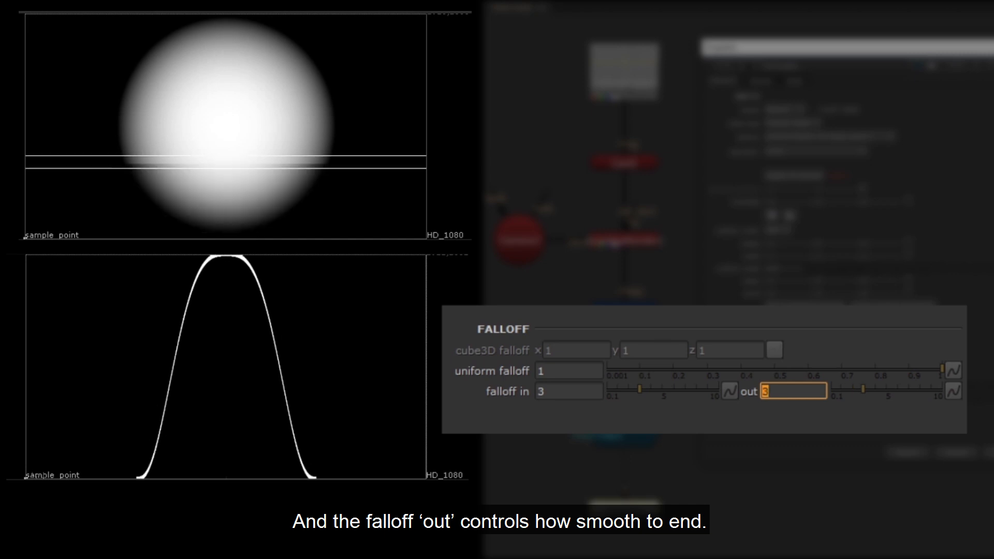
{"action": "type", "text": "4"}
{"action": "key", "text": "Return"}
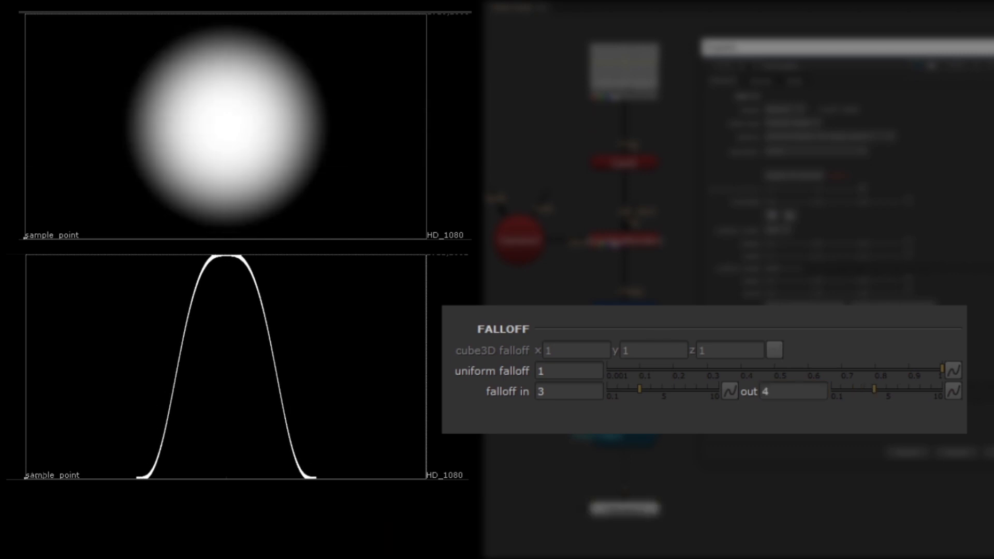
Set the matte's falloff in to 2 and falloff out to 3.
{"action": "type", "text": "2"}
{"action": "key", "text": "Return"}
{"action": "key", "text": "Tab"}
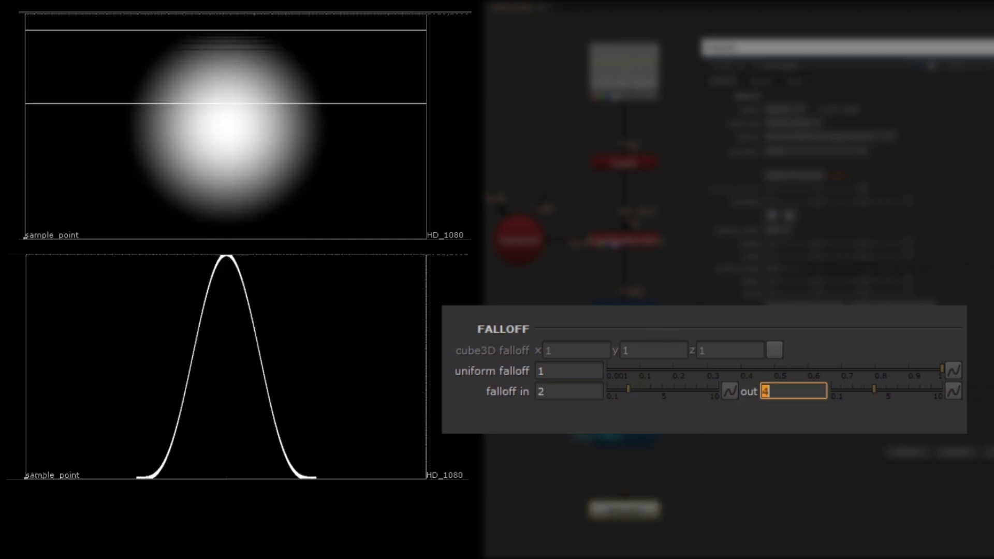
{"action": "type", "text": "3"}
{"action": "key", "text": "Return"}
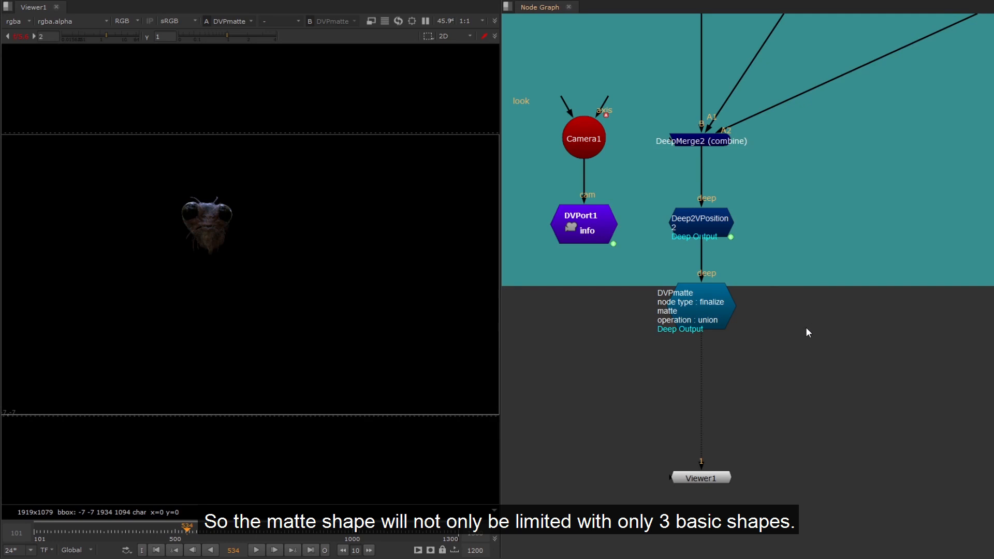
Change the DVPmatte node type from finalize matte to multi mattes and close its properties.
{"action": "double_click", "coordinate": [701, 297]}
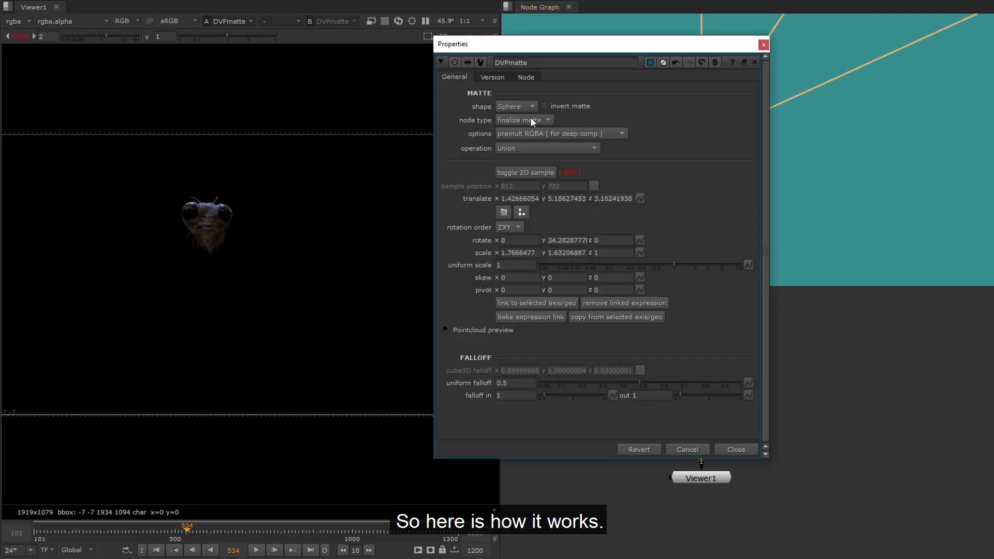
{"action": "left_click", "coordinate": [532, 121]}
{"action": "left_click", "coordinate": [539, 133]}
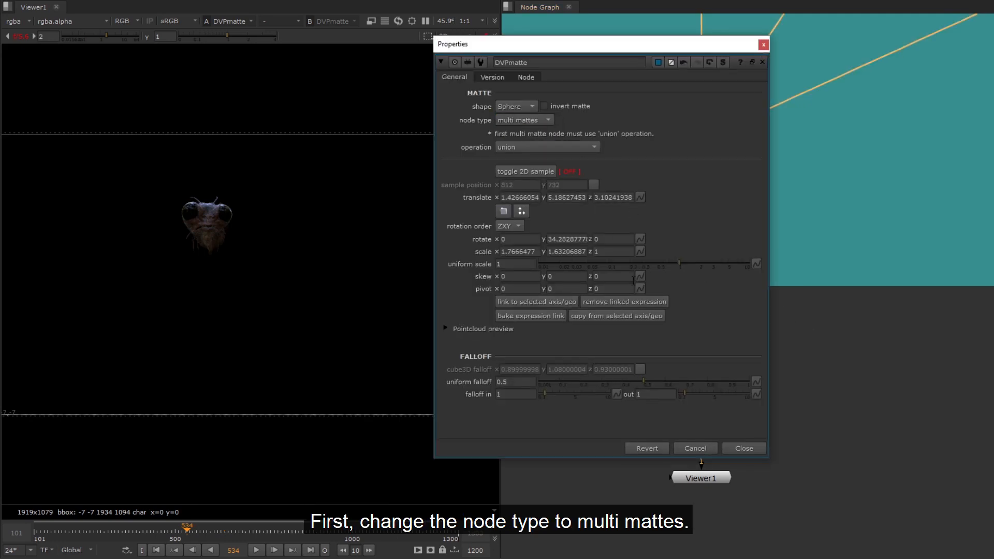
{"action": "left_click", "coordinate": [748, 450]}
Make room above the viewer node and insert a copy of DVPmatte downstream of the original.
{"action": "middle_click_drag", "start_coordinate": [706, 473], "coordinate": [714, 436]}
{"action": "left_click_drag", "start_coordinate": [714, 437], "coordinate": [715, 490]}
{"action": "key", "text": "ctrl+c"}
{"action": "key", "text": "ctrl+v"}
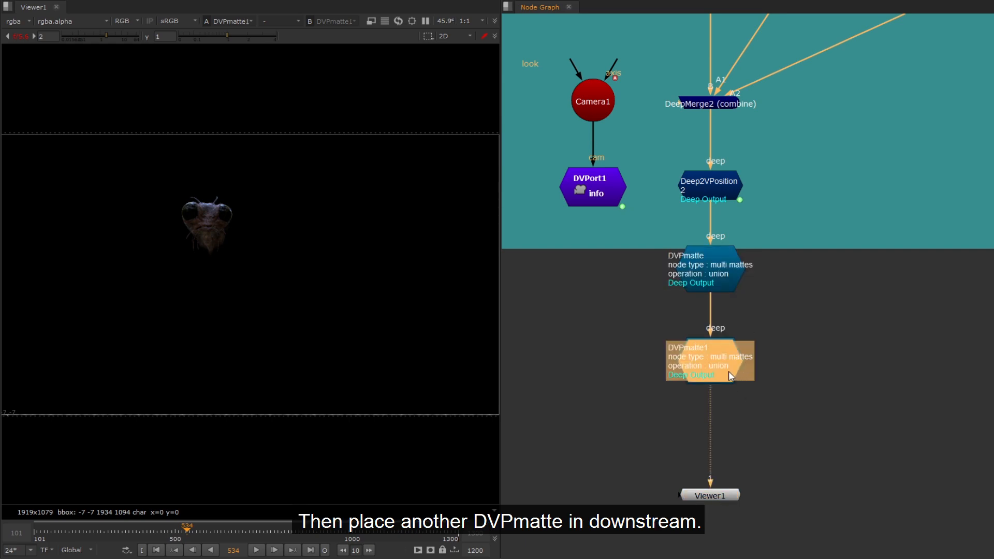
Move and scale the second sphere matte to cover the creature's body in the 3D view, and return to the 2D view.
{"action": "double_click", "coordinate": [730, 373]}
{"action": "key", "text": "Tab"}
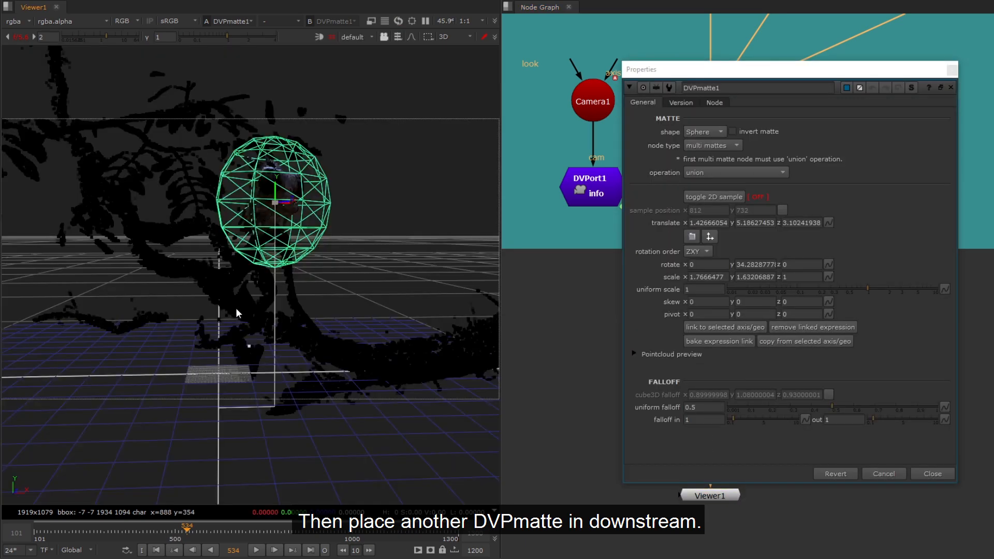
{"action": "left_click_drag", "start_coordinate": [238, 312], "coordinate": [418, 384], "text": "ctrl"}
{"action": "left_click_drag", "start_coordinate": [390, 310], "coordinate": [319, 307]}
{"action": "left_click_drag", "start_coordinate": [311, 301], "coordinate": [185, 246], "text": "ctrl"}
{"action": "left_click_drag", "start_coordinate": [200, 243], "coordinate": [295, 179], "text": "ctrl"}
{"action": "left_click_drag", "start_coordinate": [209, 263], "coordinate": [232, 259]}
{"action": "left_click_drag", "start_coordinate": [243, 244], "coordinate": [381, 207], "text": "ctrl"}
{"action": "key", "text": "Tab"}
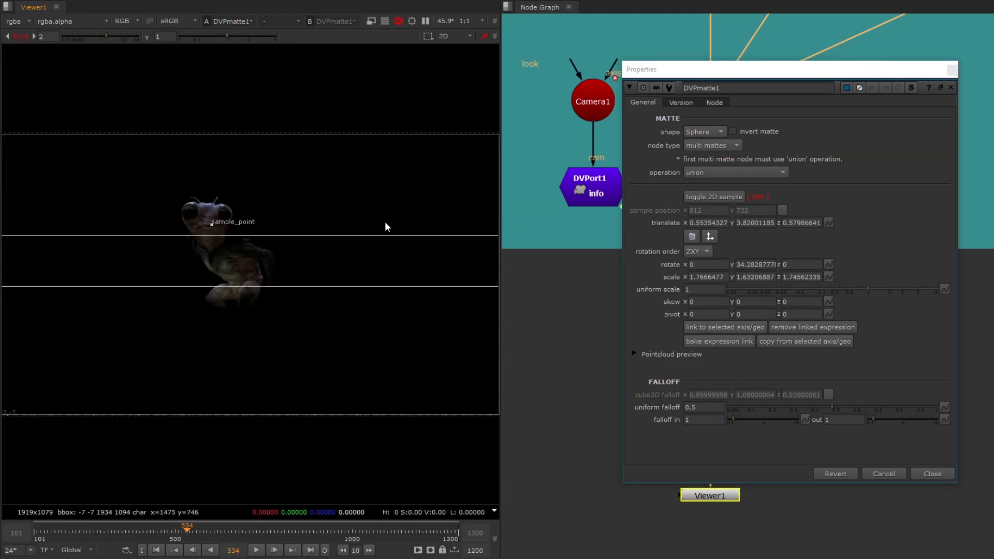
Insert a copy of DVPmatte1 downstream of it as the third matte, making room above the viewer node.
{"action": "left_click", "coordinate": [934, 474]}
{"action": "middle_click_drag", "start_coordinate": [738, 518], "coordinate": [744, 401]}
{"action": "left_click_drag", "start_coordinate": [725, 378], "coordinate": [726, 429]}
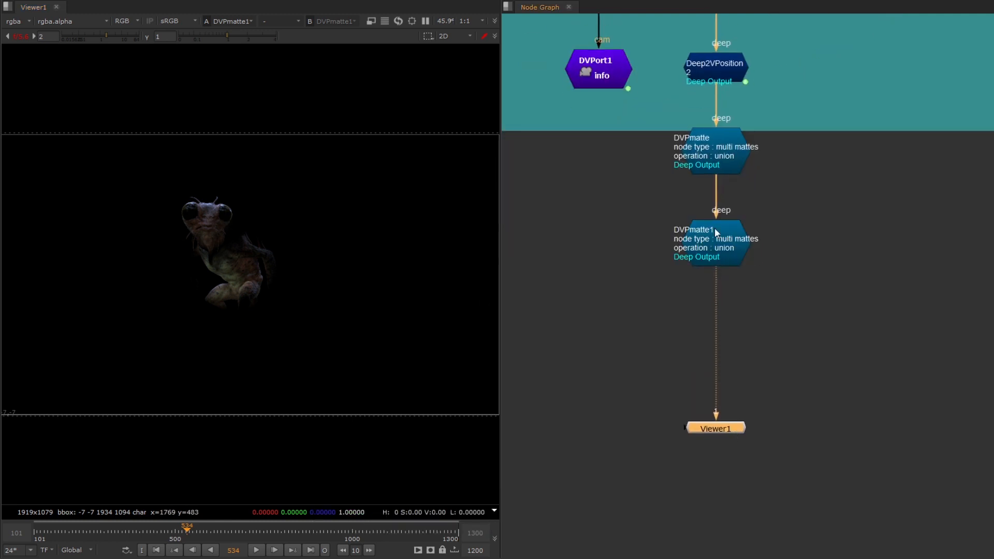
{"action": "left_click", "coordinate": [715, 231]}
{"action": "key", "text": "ctrl+c"}
{"action": "key", "text": "ctrl+v"}
Change the third matte's shape to Cube, stretch and rotate it into a tall box cutting through the creature, and return to the 2D view.
{"action": "double_click", "coordinate": [732, 344]}
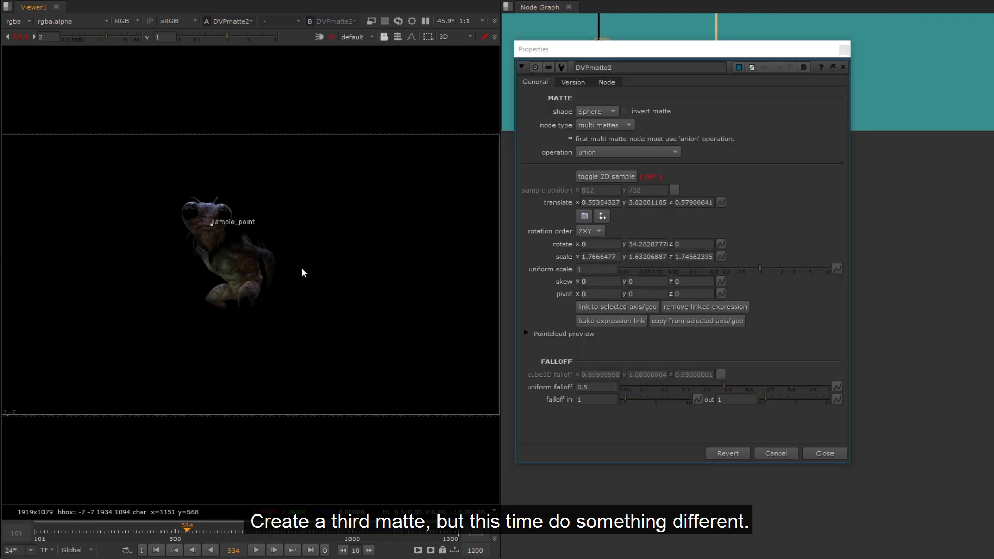
{"action": "key", "text": "Tab"}
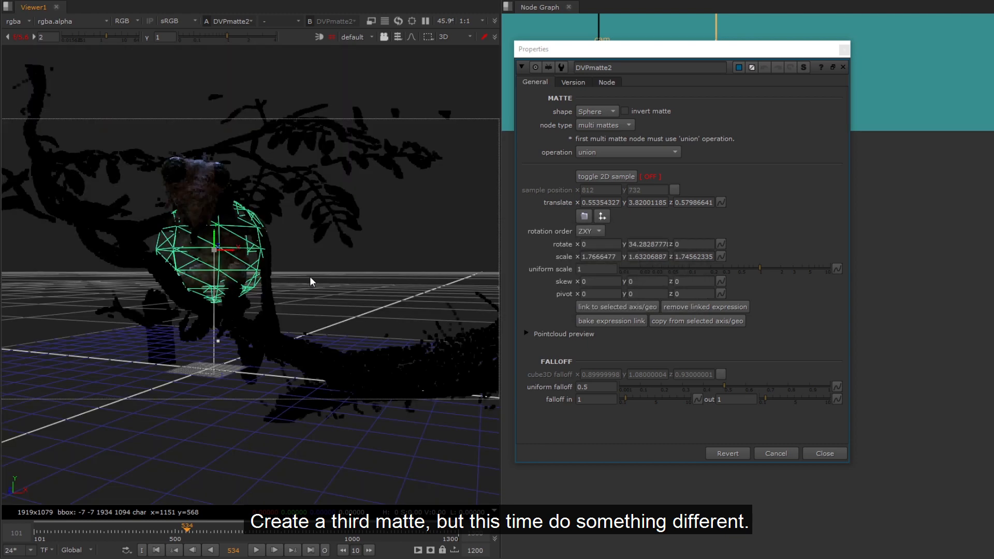
{"action": "left_click", "coordinate": [611, 111]}
{"action": "left_click", "coordinate": [593, 123]}
{"action": "mouse_move", "coordinate": [344, 378]}
{"action": "left_mouse_down", "text": "ctrl"}
{"action": "mouse_move", "coordinate": [344, 389]}
{"action": "mouse_move", "coordinate": [389, 243]}
{"action": "mouse_move", "coordinate": [311, 327]}
{"action": "mouse_move", "coordinate": [291, 322]}
{"action": "mouse_move", "coordinate": [327, 368]}
{"action": "left_mouse_up", "text": "ctrl"}
{"action": "left_click_drag", "start_coordinate": [316, 275], "coordinate": [196, 194], "text": "ctrl"}
{"action": "left_click_drag", "start_coordinate": [201, 228], "coordinate": [228, 223], "text": "ctrl+shift"}
{"action": "left_click_drag", "start_coordinate": [219, 260], "coordinate": [201, 245]}
{"action": "left_click_drag", "start_coordinate": [197, 263], "coordinate": [207, 263]}
{"action": "left_click_drag", "start_coordinate": [209, 243], "coordinate": [218, 194], "text": "ctrl"}
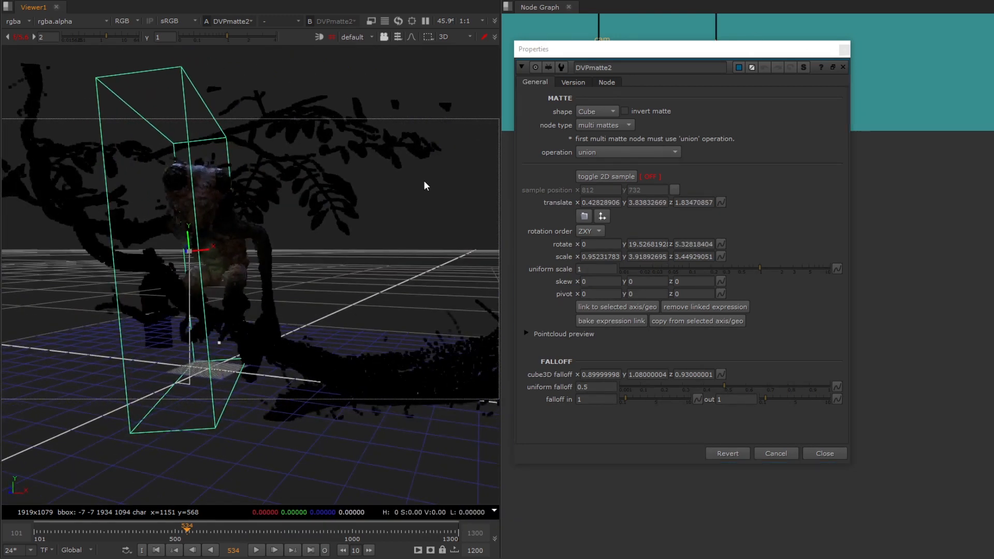
{"action": "key", "text": "Tab"}
Set the cube matte's operation to stencil and its uniform falloff to 0.1.
{"action": "left_click", "coordinate": [632, 154]}
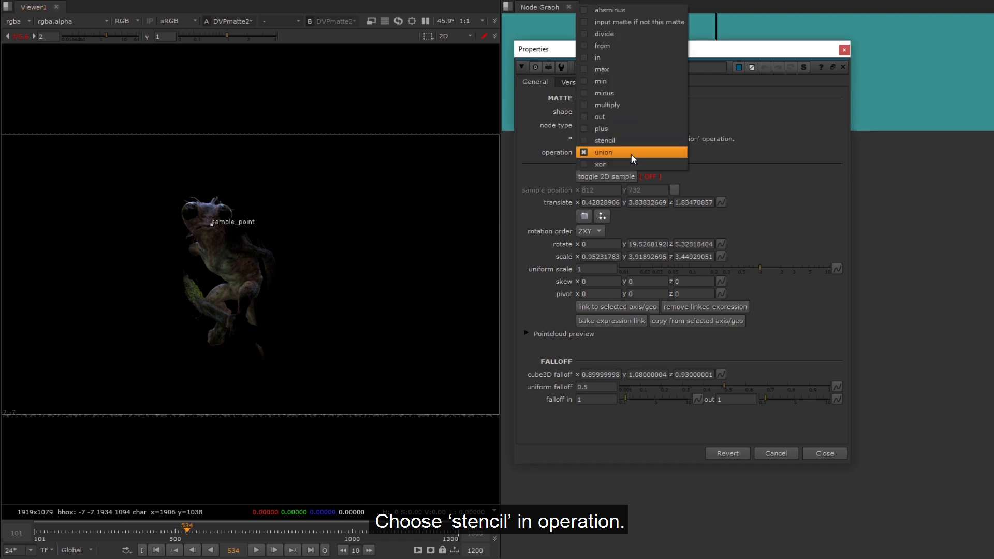
{"action": "left_click", "coordinate": [633, 144]}
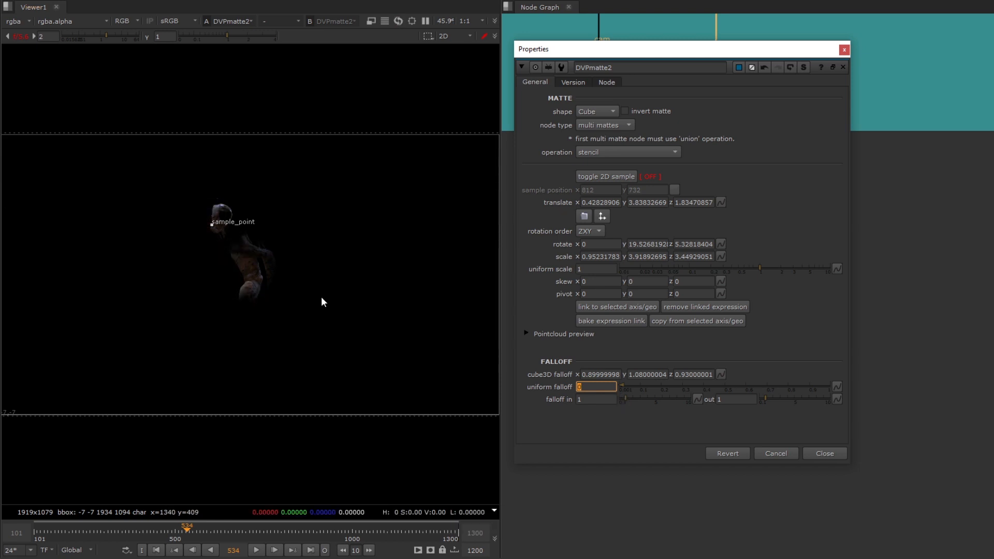
{"action": "left_click", "coordinate": [608, 386]}
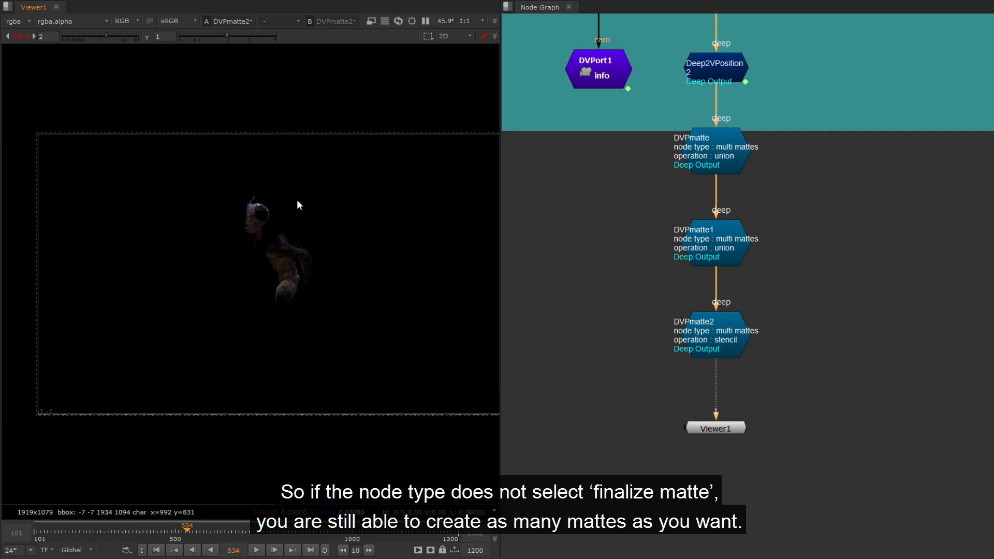
Insert a copy of DVPmatte2 downstream of it as the fourth matte, making room above the viewer node.
{"action": "middle_click_drag", "start_coordinate": [297, 201], "coordinate": [276, 192]}
{"action": "left_click_drag", "start_coordinate": [729, 431], "coordinate": [729, 509]}
{"action": "middle_click_drag", "start_coordinate": [715, 334], "coordinate": [752, 268]}
{"action": "left_click", "coordinate": [752, 268]}
{"action": "key", "text": "ctrl+c"}
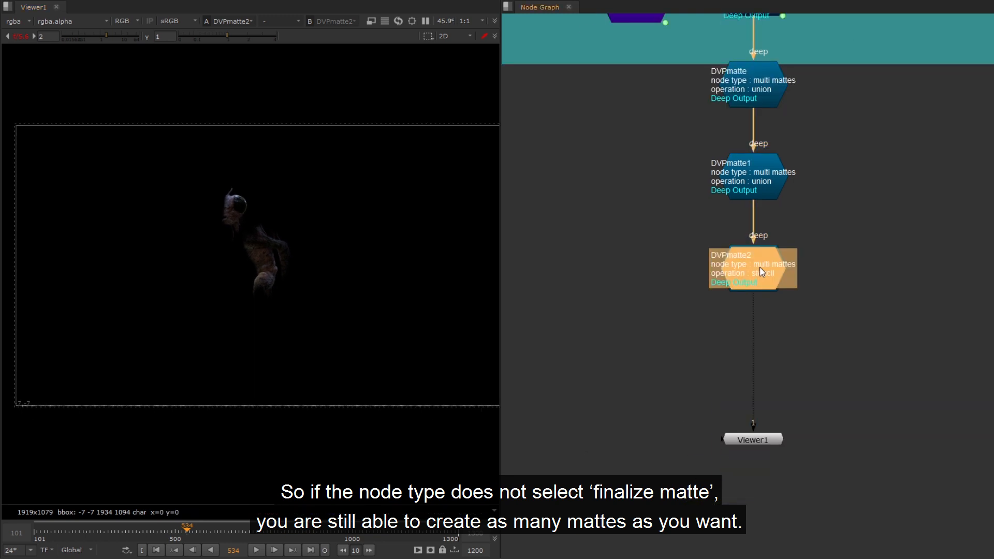
{"action": "key", "text": "ctrl+v"}
Change the fourth matte's shape to Sphere, move and resize it around the creature's raised arm, and return to the 2D view.
{"action": "double_click", "coordinate": [755, 377]}
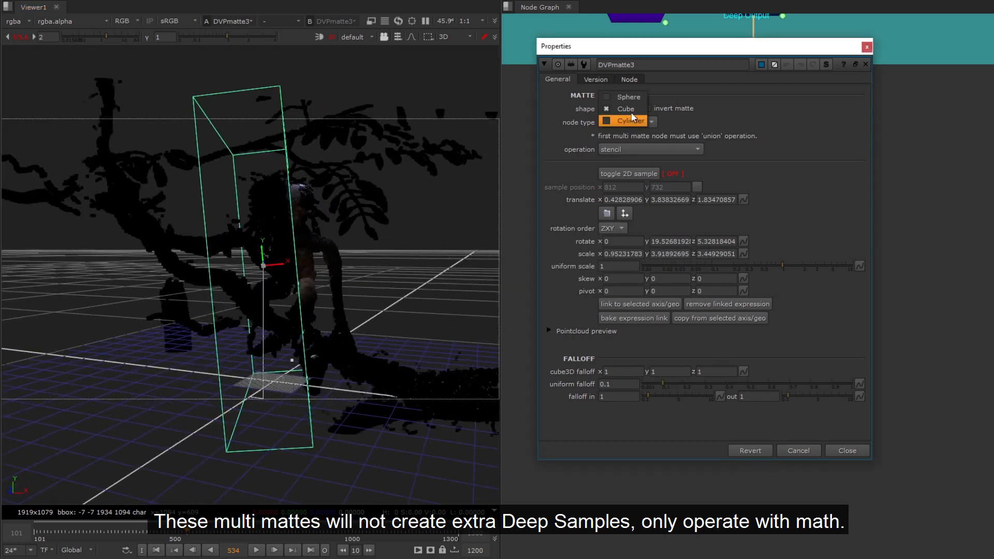
{"action": "left_click", "coordinate": [616, 120]}
{"action": "left_click_drag", "start_coordinate": [233, 258], "coordinate": [266, 294], "text": "ctrl"}
{"action": "left_click_drag", "start_coordinate": [247, 291], "coordinate": [207, 297], "text": "ctrl+shift"}
{"action": "left_click_drag", "start_coordinate": [218, 228], "coordinate": [259, 296], "text": "ctrl"}
{"action": "left_click_drag", "start_coordinate": [284, 240], "coordinate": [282, 238]}
{"action": "left_click_drag", "start_coordinate": [291, 245], "coordinate": [270, 223], "text": "ctrl+shift"}
{"action": "left_click_drag", "start_coordinate": [264, 232], "coordinate": [266, 117]}
{"action": "right_click", "coordinate": [289, 167]}
{"action": "left_click", "coordinate": [272, 156]}
{"action": "left_click_drag", "start_coordinate": [272, 156], "coordinate": [306, 191], "text": "ctrl"}
{"action": "left_click_drag", "start_coordinate": [290, 155], "coordinate": [137, 155], "text": "ctrl"}
{"action": "left_click_drag", "start_coordinate": [216, 174], "coordinate": [216, 146]}
{"action": "left_click_drag", "start_coordinate": [222, 212], "coordinate": [259, 142], "text": "ctrl"}
{"action": "left_click_drag", "start_coordinate": [259, 132], "coordinate": [259, 143]}
{"action": "key", "text": "Tab"}
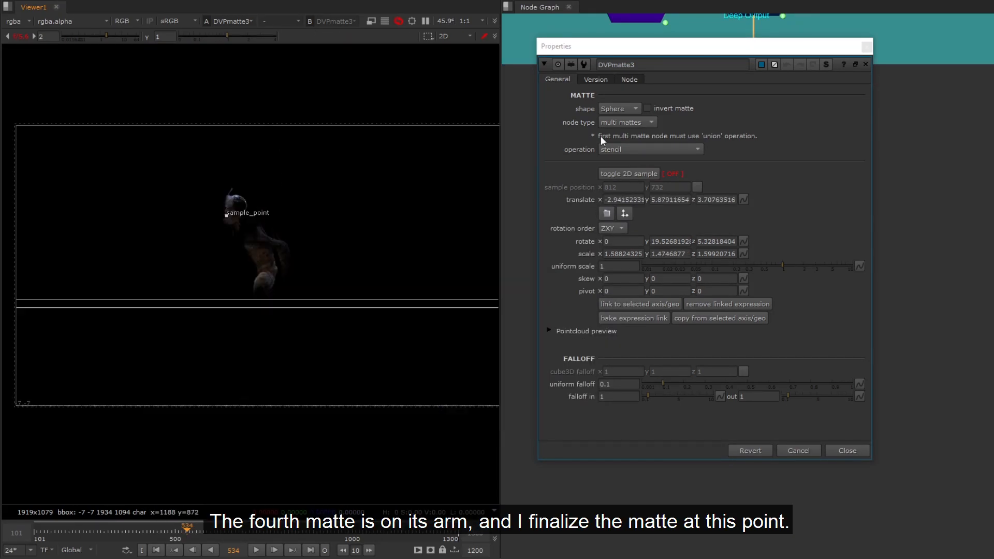
Set the arm matte's operation to union and node type to finalize matte, and check the result in the alpha channel without overlays.
{"action": "left_click", "coordinate": [645, 150]}
{"action": "left_click", "coordinate": [627, 161]}
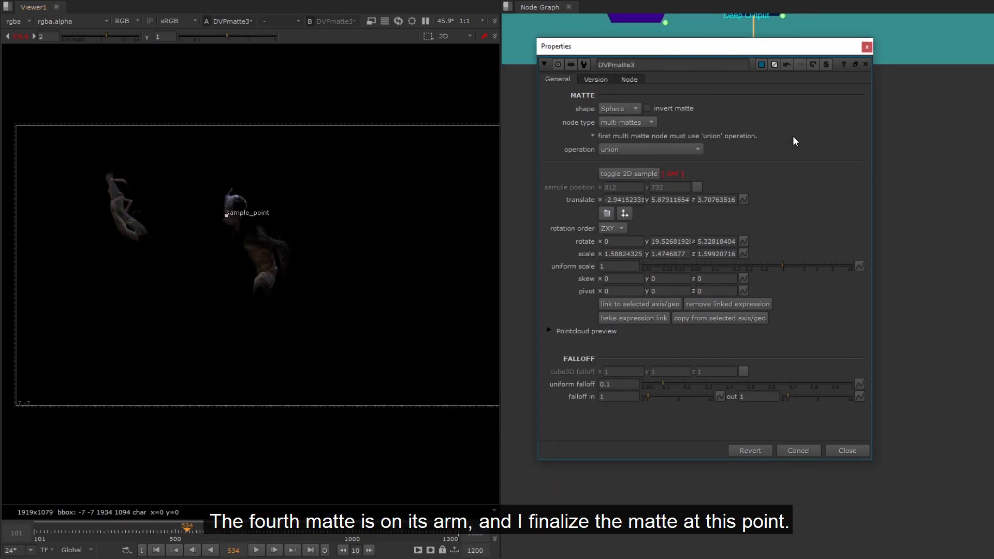
{"action": "key", "text": "o"}
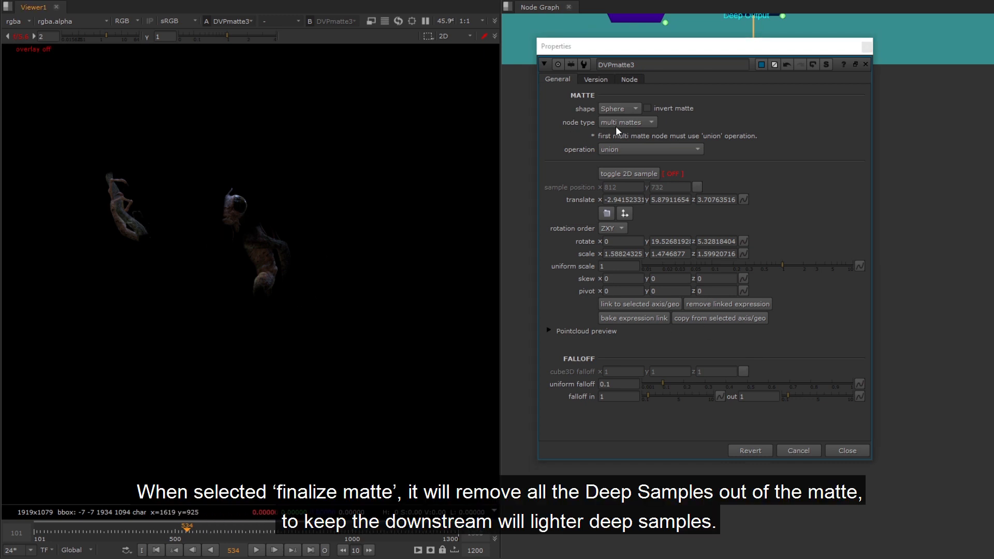
{"action": "left_click", "coordinate": [640, 111]}
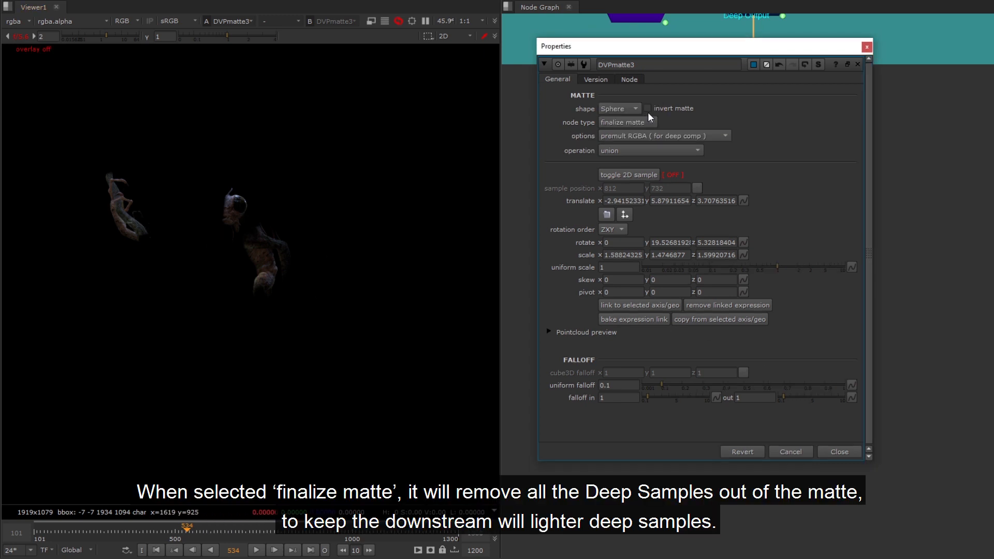
{"action": "key", "text": "a"}
{"action": "key", "text": "a"}
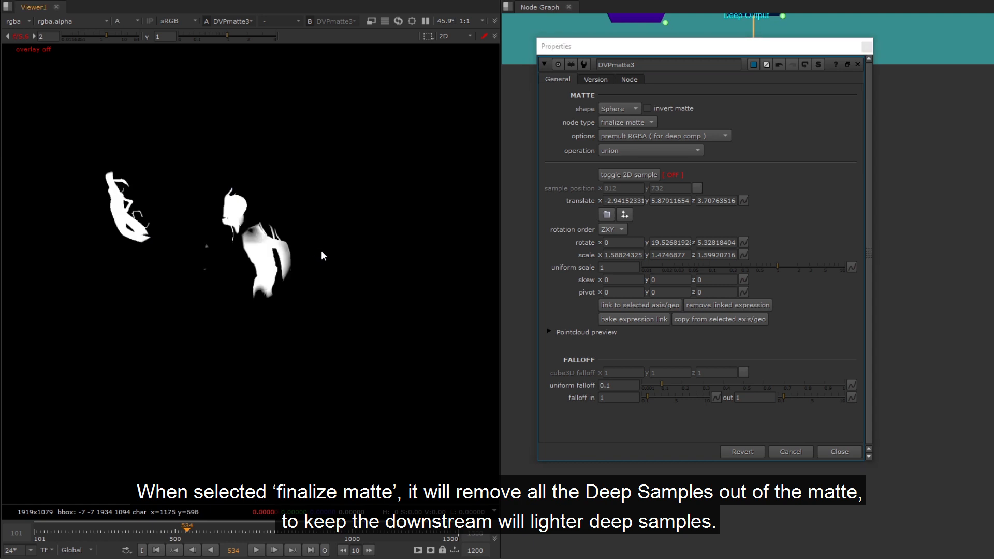
{"action": "left_click", "coordinate": [837, 452]}
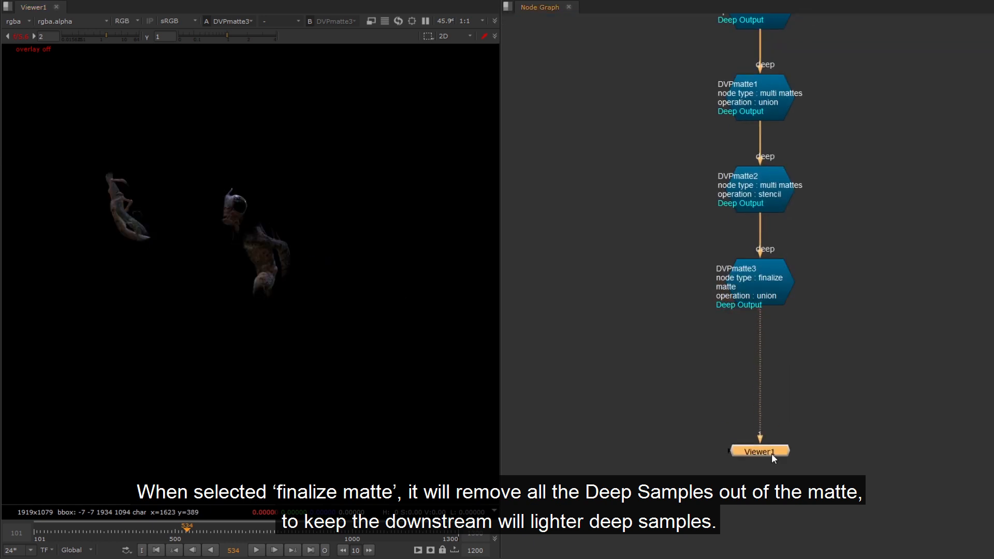
Add a DeepColorCorrect node below DVPmatte3 and set its master gain to 1.975, 1, 0.025.
{"action": "key", "text": "Tab"}
{"action": "type", "text": "deepcd"}
{"action": "key", "text": "Return"}
{"action": "left_click_drag", "start_coordinate": [542, 259], "coordinate": [579, 67]}
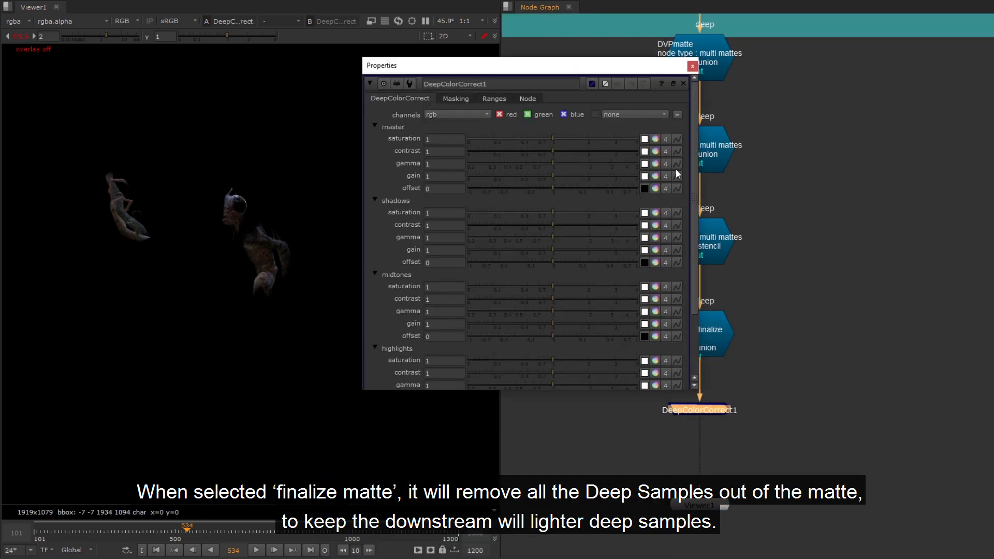
{"action": "left_click", "coordinate": [656, 176], "text": "ctrl"}
{"action": "left_click_drag", "start_coordinate": [662, 30], "coordinate": [630, 28]}
{"action": "left_click", "coordinate": [965, 1]}
{"action": "left_click_drag", "start_coordinate": [695, 302], "coordinate": [694, 378]}
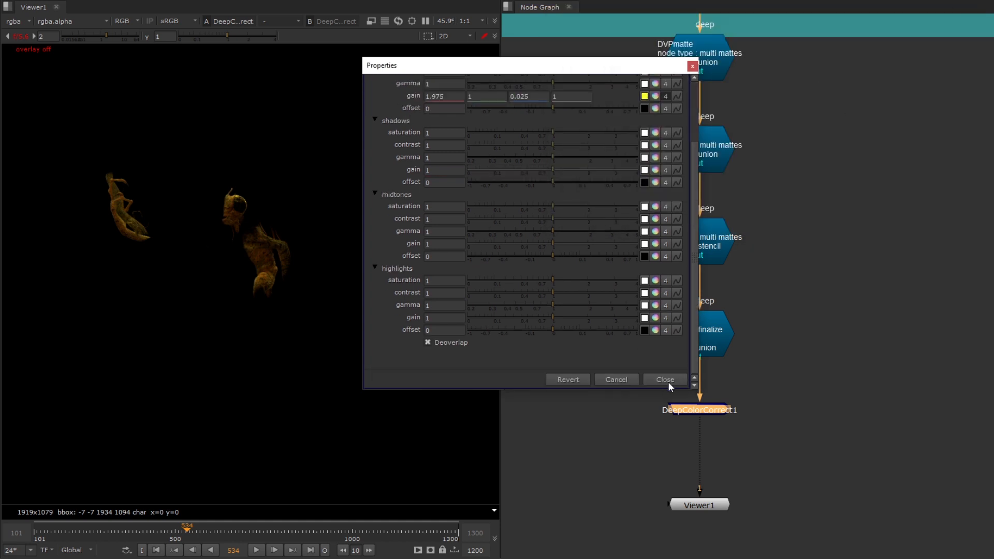
{"action": "left_click", "coordinate": [668, 381]}
Add a DeepMerge node that combines the DeepColorCorrect1 output with the Deep2VPosition2 output.
{"action": "scroll", "coordinate": [766, 398], "scroll_direction": "down", "scroll_amount": 2}
{"action": "left_click", "coordinate": [765, 398]}
{"action": "key", "text": "Tab"}
{"action": "type", "text": "deepmerg"}
{"action": "key", "text": "Return"}
{"action": "left_click", "coordinate": [723, 533]}
{"action": "left_click_drag", "start_coordinate": [672, 463], "coordinate": [779, 420]}
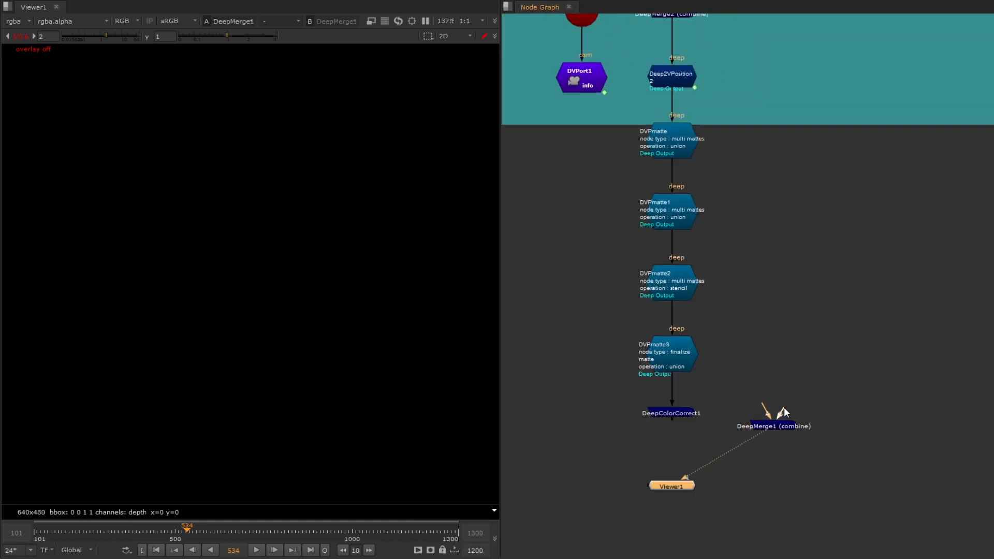
{"action": "middle_click_drag", "start_coordinate": [782, 413], "coordinate": [788, 462]}
{"action": "left_click_drag", "start_coordinate": [779, 465], "coordinate": [694, 67]}
{"action": "middle_click_drag", "start_coordinate": [751, 357], "coordinate": [763, 248]}
{"action": "left_click_drag", "start_coordinate": [768, 359], "coordinate": [701, 347]}
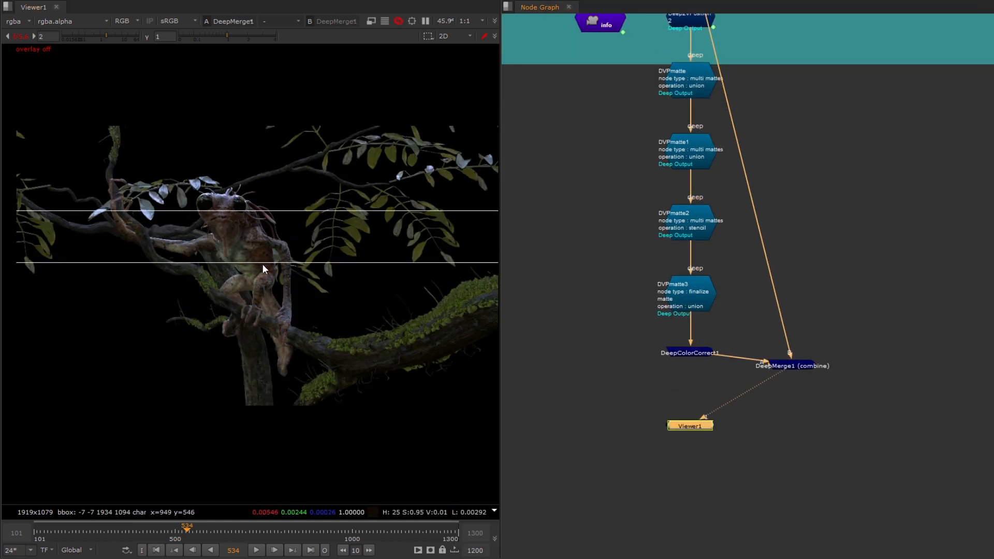
Push the DeepColorCorrect1 master gain to a strong red of 4, -4, -12.
{"action": "double_click", "coordinate": [689, 354]}
{"action": "left_click", "coordinate": [656, 176]}
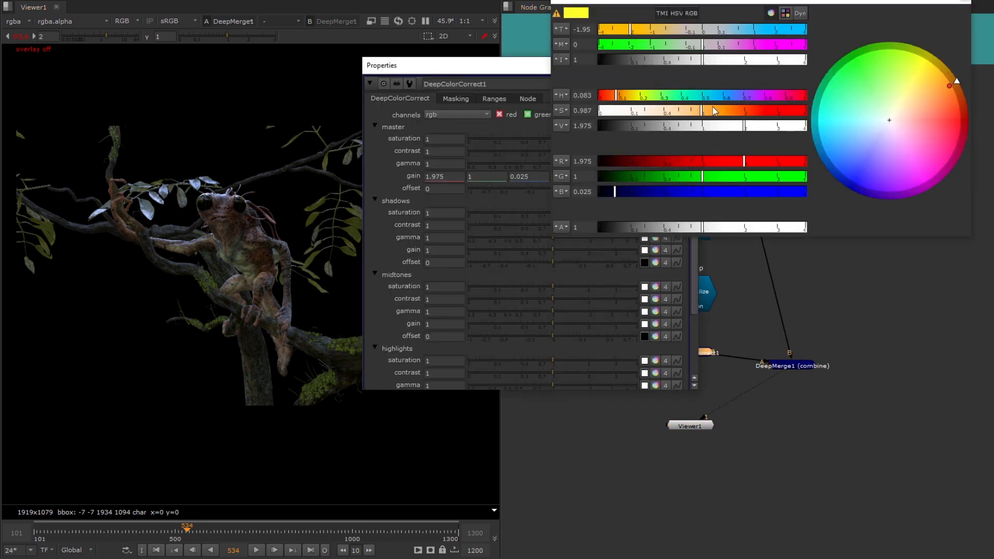
{"action": "left_click_drag", "start_coordinate": [644, 32], "coordinate": [623, 43]}
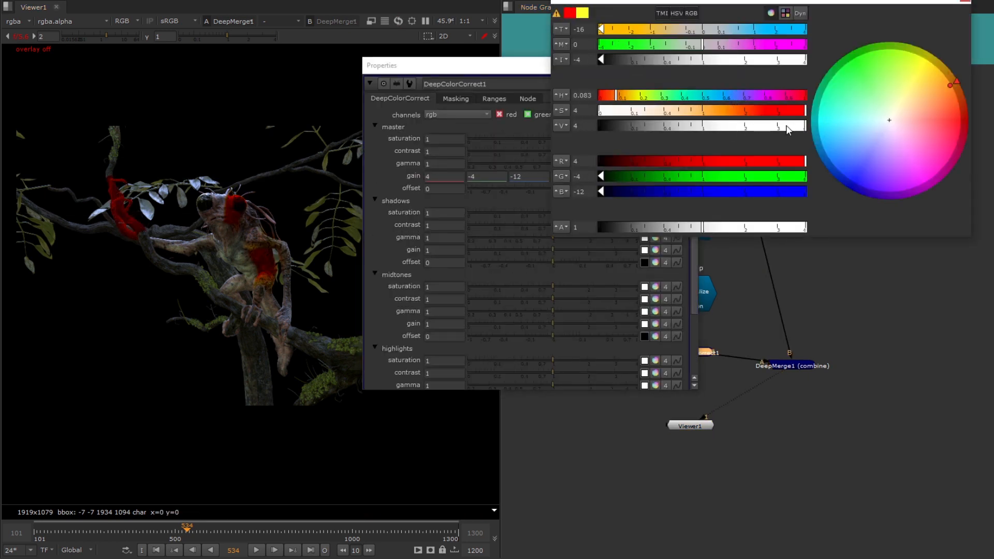
{"action": "left_click", "coordinate": [790, 366]}
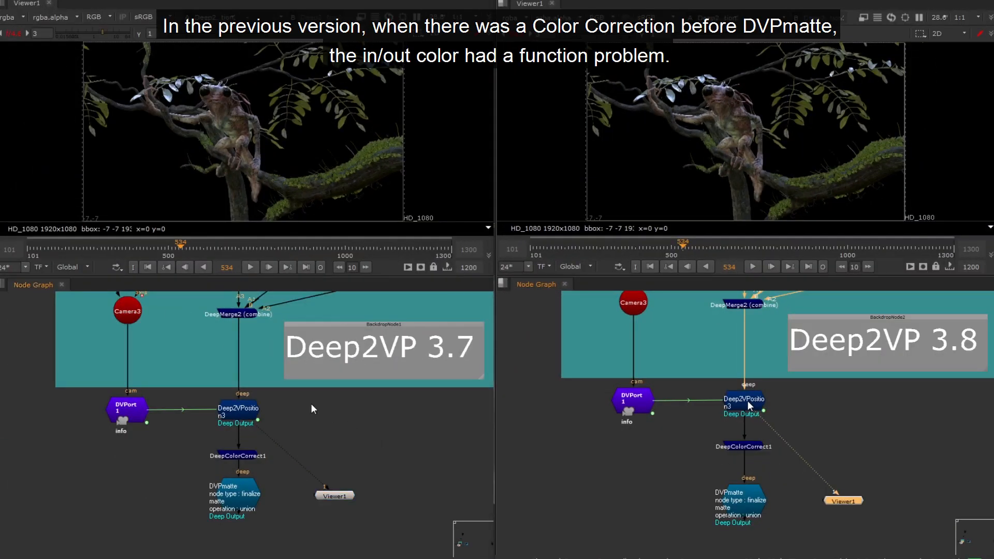
View the DeepColorCorrect1 and DVPmatte outputs to compare the in/out color between Deep2VP 3.7 and 3.8.
{"action": "left_click", "coordinate": [249, 456]}
{"action": "key", "text": "1"}
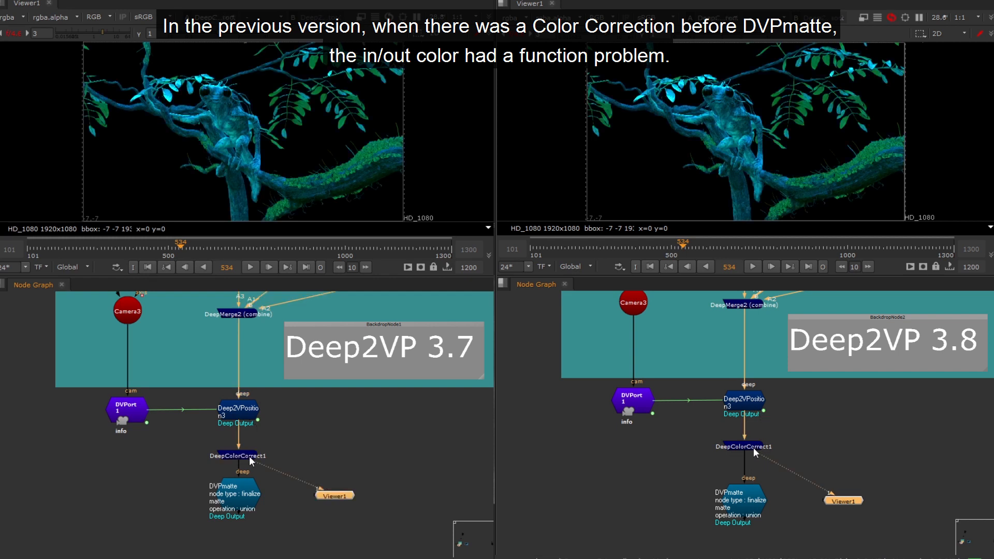
{"action": "left_click", "coordinate": [246, 503]}
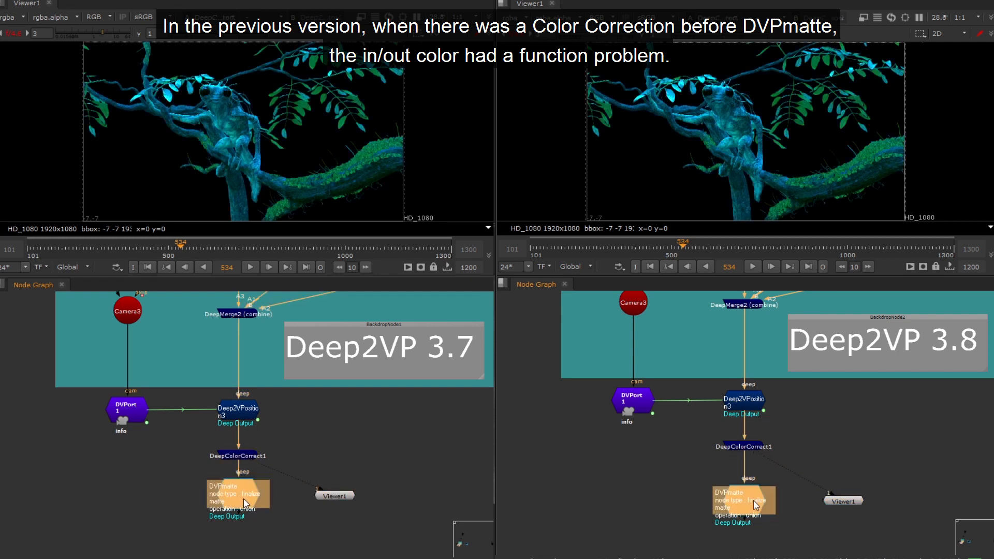
{"action": "key", "text": "1"}
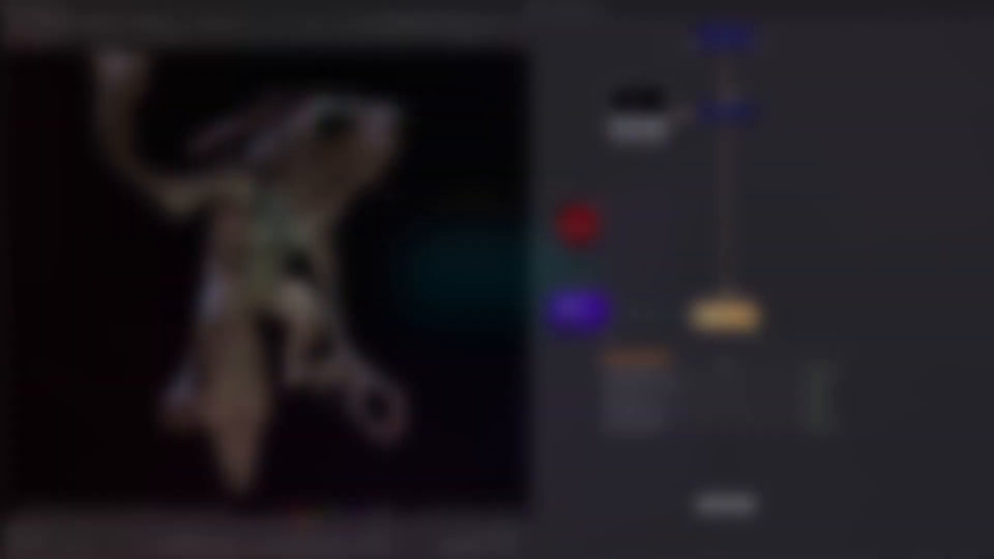
Add a DVPattern node below Deep2VPosition2 and set its uniform scale to 0.108 and lacunarity to 5.05.
{"action": "type", "text": "tt"}
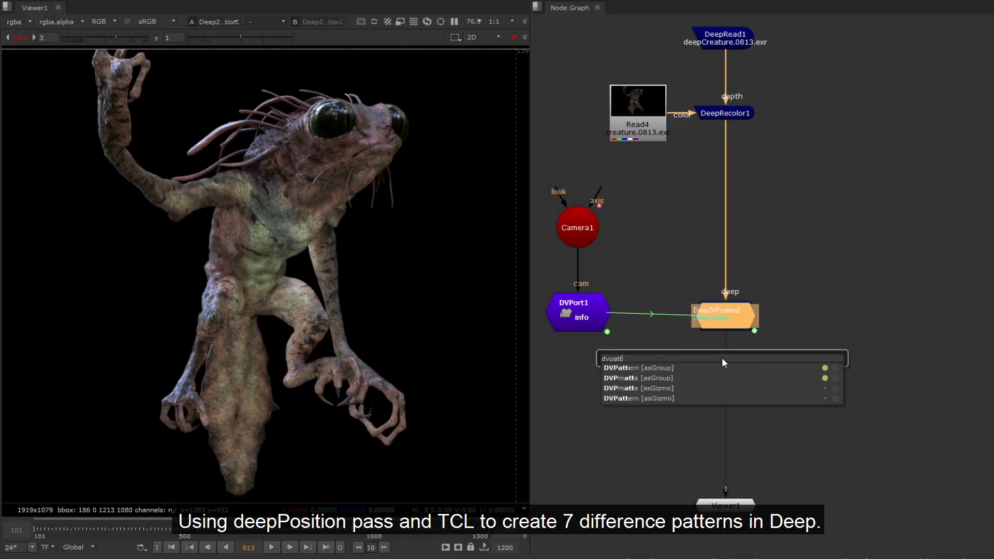
{"action": "key", "text": "Return"}
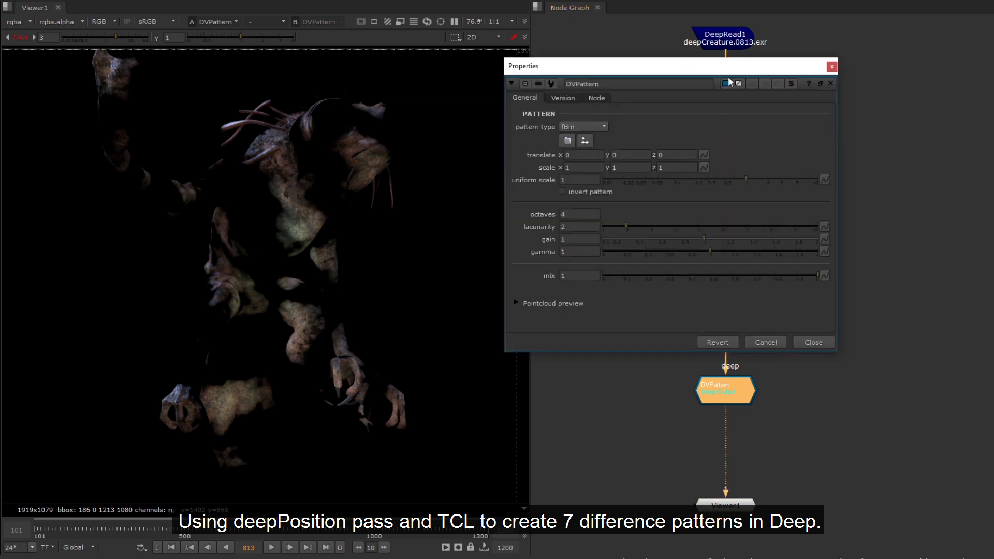
{"action": "left_click", "coordinate": [678, 179]}
{"action": "left_click", "coordinate": [701, 227]}
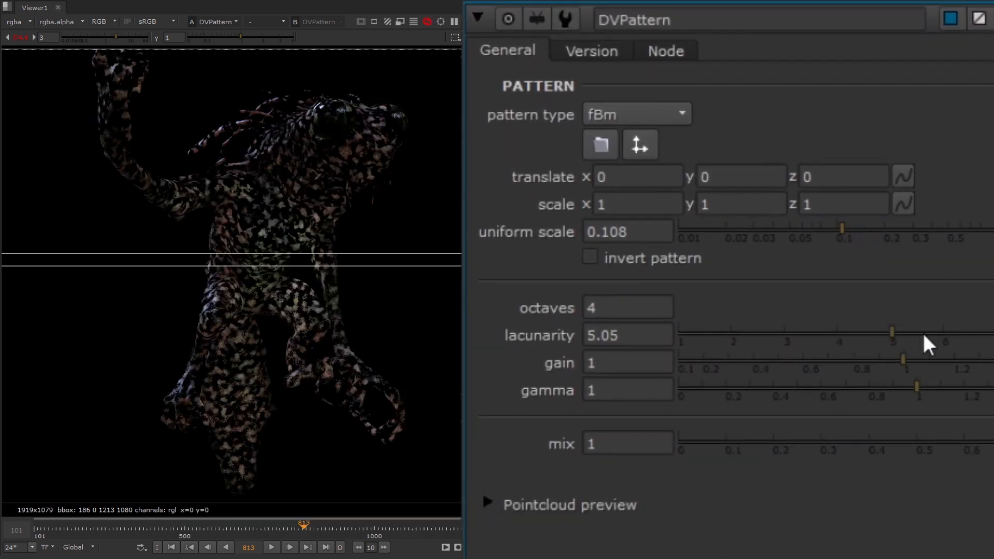
Set the pattern's gamma to 0.27 and gain to 1.53, and change the pattern type to turbulence.
{"action": "left_click", "coordinate": [743, 387]}
{"action": "left_click", "coordinate": [993, 361]}
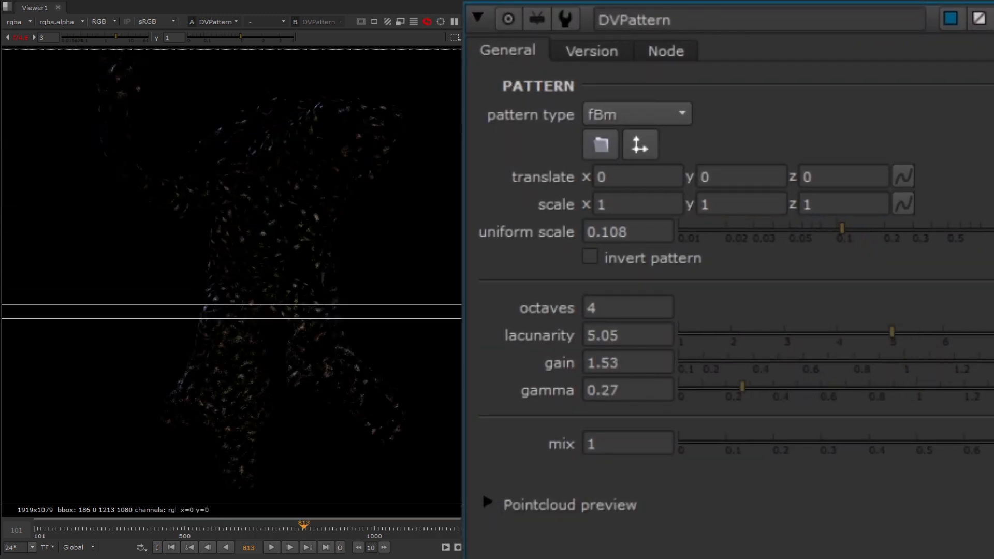
{"action": "left_click", "coordinate": [642, 113]}
{"action": "left_click", "coordinate": [661, 145]}
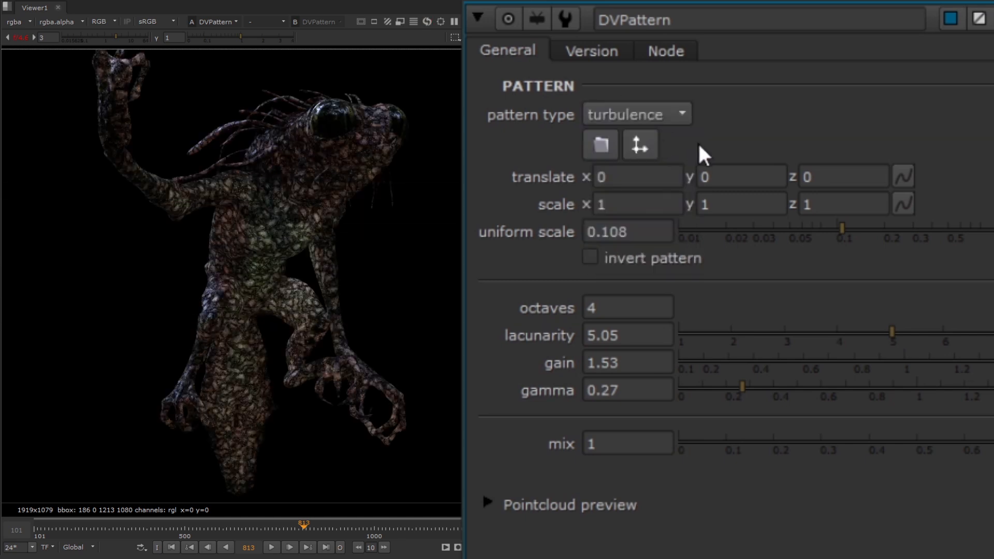
Set the uniform scale to 0.205 and switch the pattern type to noise with gain 1.25 and gamma 0.07.
{"action": "left_click", "coordinate": [887, 234]}
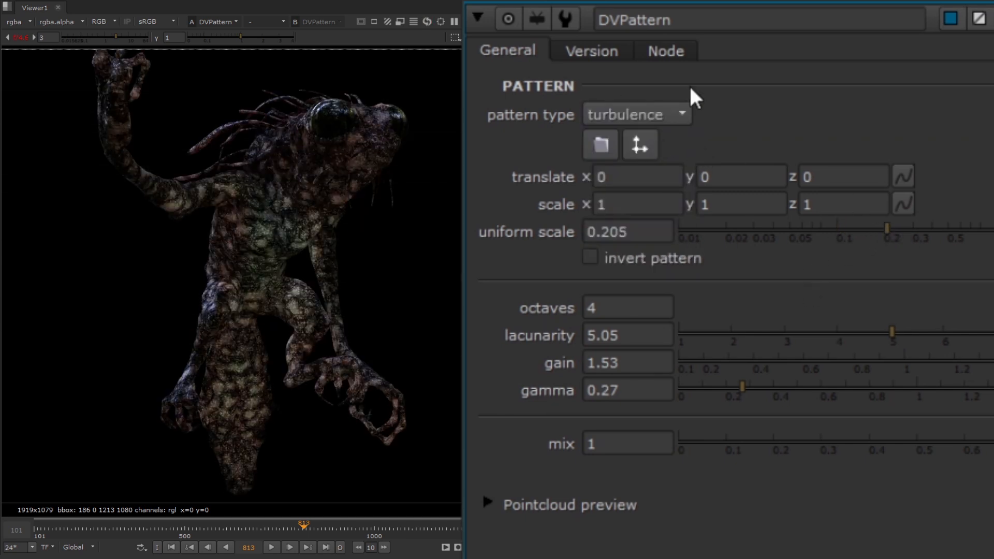
{"action": "left_click", "coordinate": [647, 114]}
{"action": "left_click", "coordinate": [622, 144]}
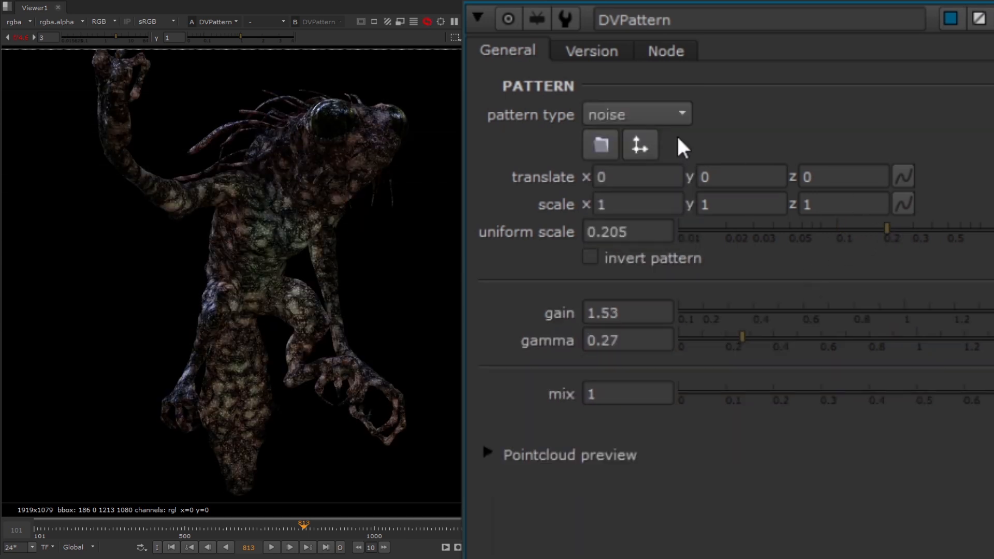
{"action": "left_click", "coordinate": [967, 309]}
{"action": "left_click", "coordinate": [695, 338]}
Switch the pattern type to random and set the gain to 1.685 and the gamma to 0.53.
{"action": "left_click", "coordinate": [639, 115]}
{"action": "left_click", "coordinate": [632, 140]}
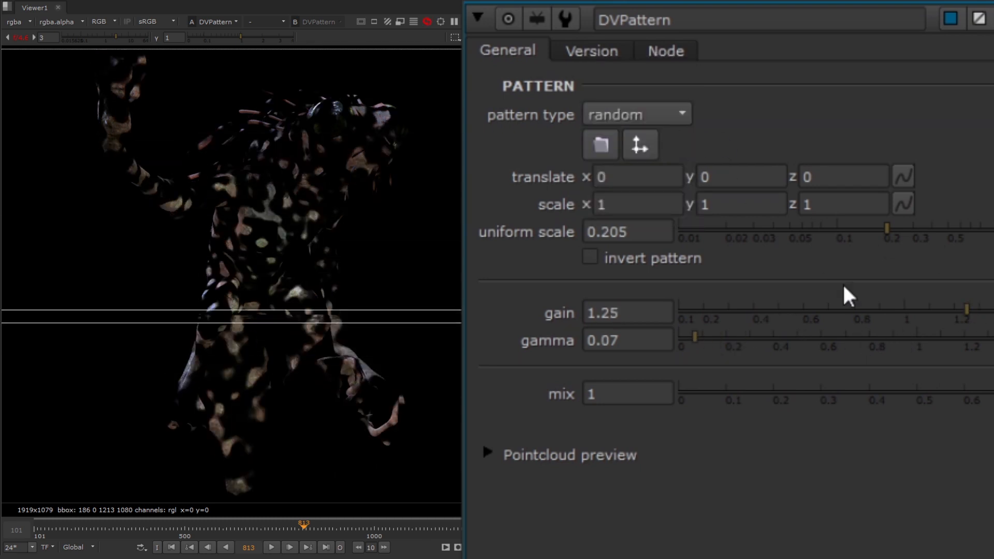
{"action": "left_click", "coordinate": [984, 313]}
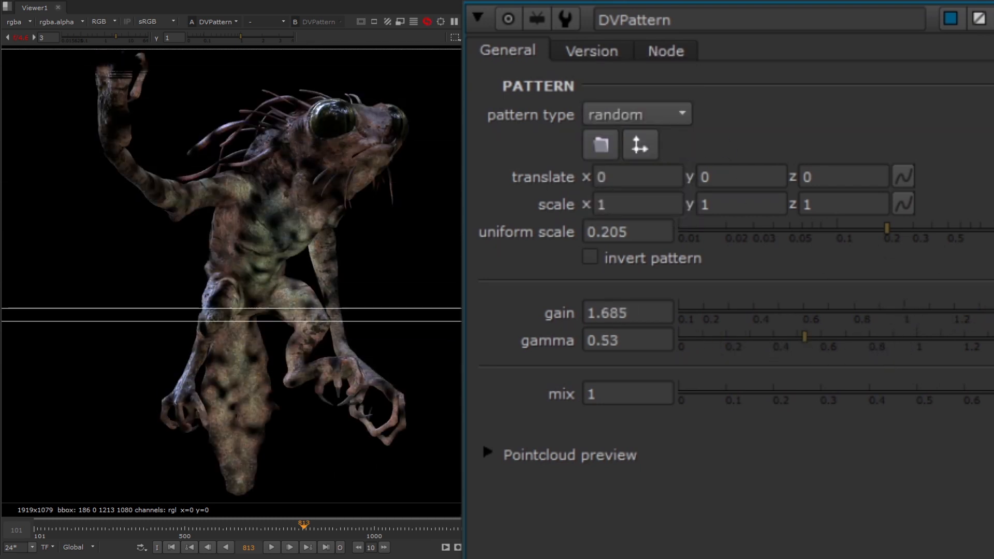
Switch the pattern type to stripes with uniform scale 0.029 and gamma 0.17, and toggle its x, y and z axes.
{"action": "left_click", "coordinate": [637, 115]}
{"action": "left_click", "coordinate": [629, 140]}
{"action": "left_click", "coordinate": [751, 229]}
{"action": "left_click", "coordinate": [719, 362]}
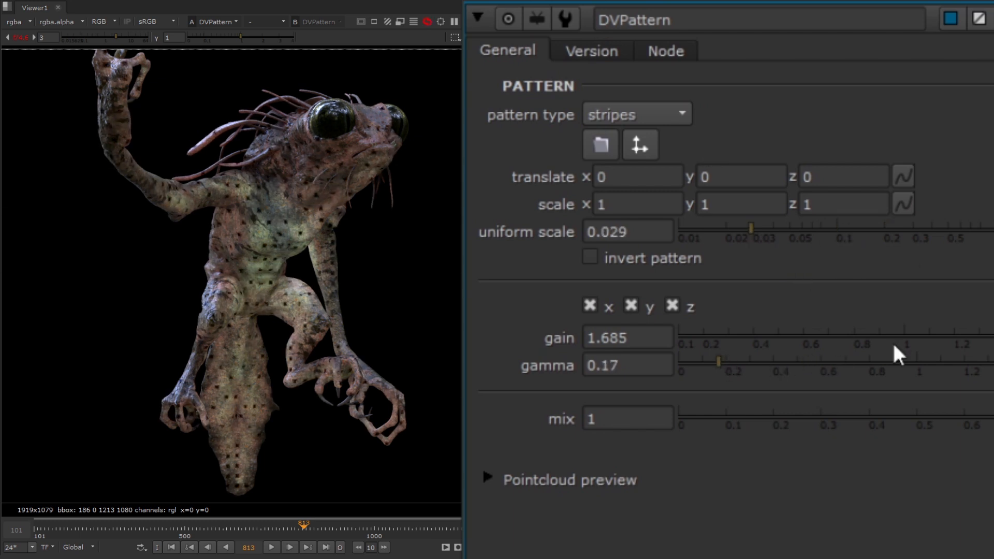
{"action": "left_click", "coordinate": [637, 306]}
{"action": "left_click", "coordinate": [631, 305]}
{"action": "left_click", "coordinate": [673, 306]}
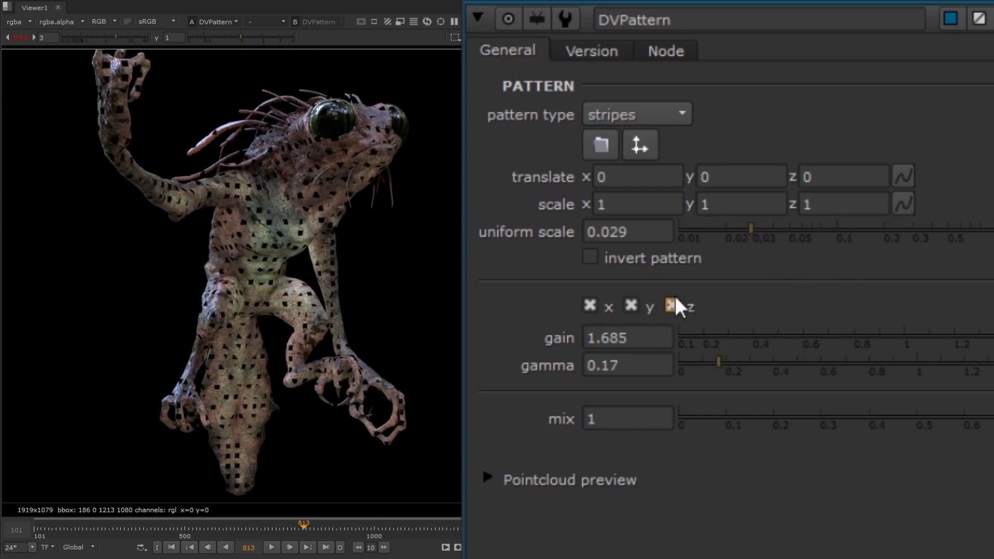
Switch the pattern type to ripple and match its translate to a point picked on the creature's chest in the 3D view.
{"action": "left_click", "coordinate": [637, 115]}
{"action": "left_click", "coordinate": [671, 138]}
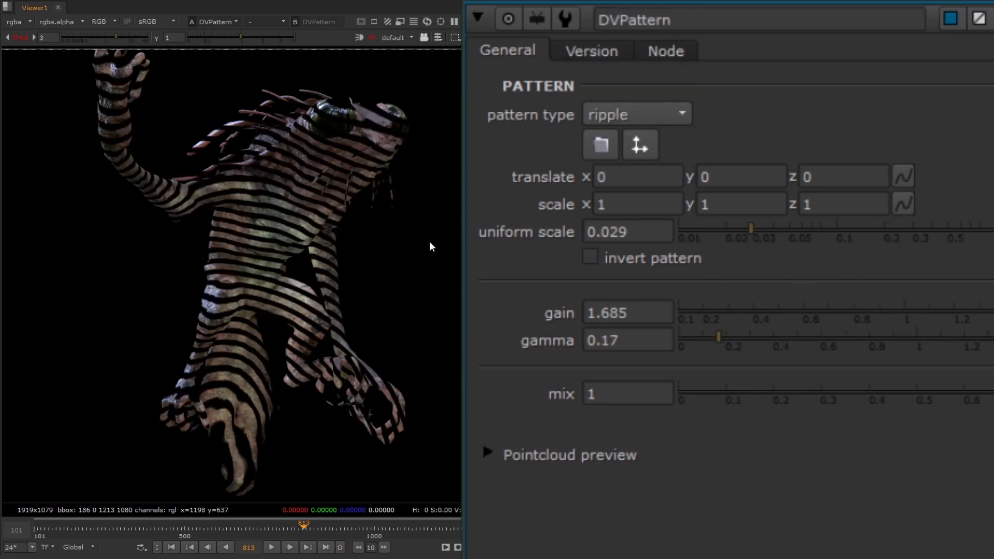
{"action": "key", "text": "Tab"}
{"action": "left_click", "coordinate": [438, 37]}
{"action": "left_click", "coordinate": [456, 62]}
{"action": "left_click", "coordinate": [315, 203]}
{"action": "left_click", "coordinate": [638, 147]}
{"action": "left_click", "coordinate": [675, 158]}
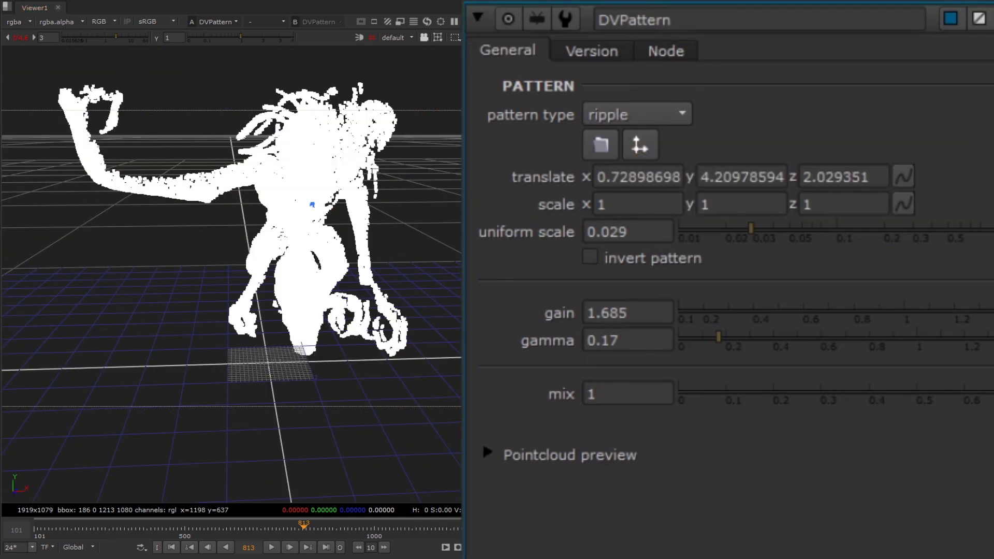
Set the uniform scale to 0.028 and switch the pattern type to rays with 5 rays.
{"action": "key", "text": "Tab"}
{"action": "left_click_drag", "start_coordinate": [801, 232], "coordinate": [750, 232]}
{"action": "left_click", "coordinate": [660, 116]}
{"action": "left_click", "coordinate": [666, 141]}
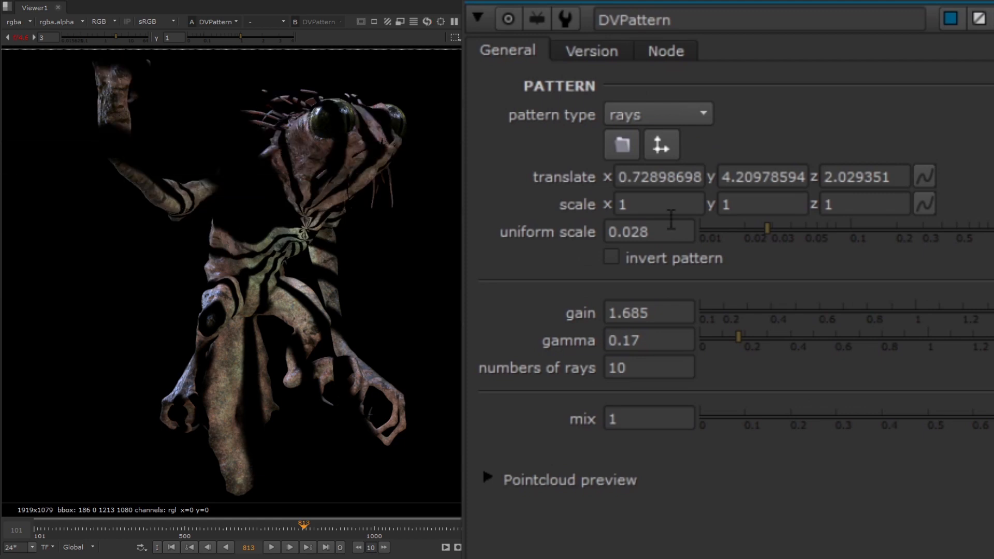
{"action": "type", "text": "5"}
{"action": "key", "text": "Return"}
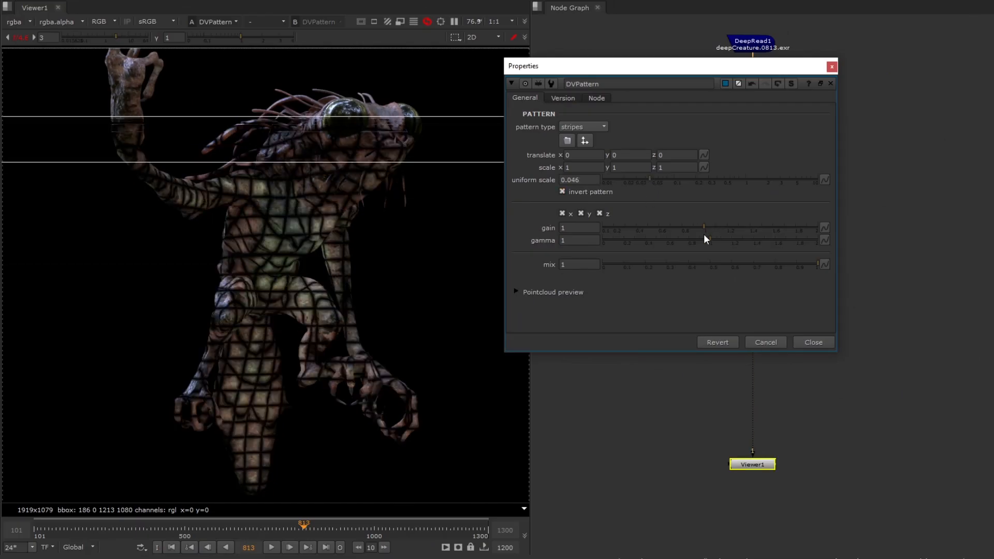
Raise the gain of the inverted stripes pattern and adjust its uniform scale.
{"action": "left_click_drag", "start_coordinate": [707, 239], "coordinate": [757, 227]}
{"action": "left_click_drag", "start_coordinate": [666, 181], "coordinate": [648, 183]}
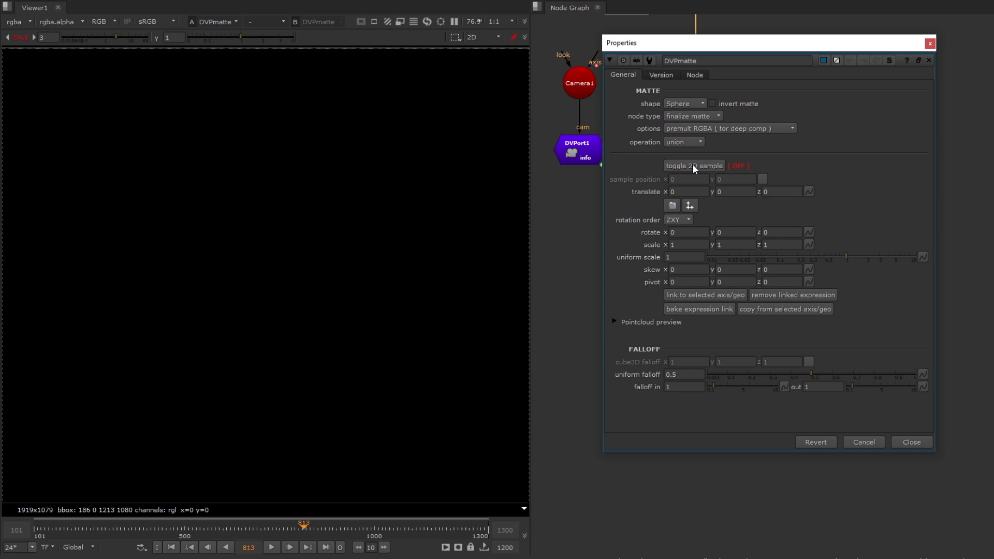
Position the DVPmatte sphere on the creature's head using a 2D sample and 3D point selections.
{"action": "left_click", "coordinate": [694, 168]}
{"action": "scroll", "coordinate": [353, 226], "scroll_direction": "down", "scroll_amount": 3}
{"action": "left_click_drag", "start_coordinate": [139, 371], "coordinate": [329, 194]}
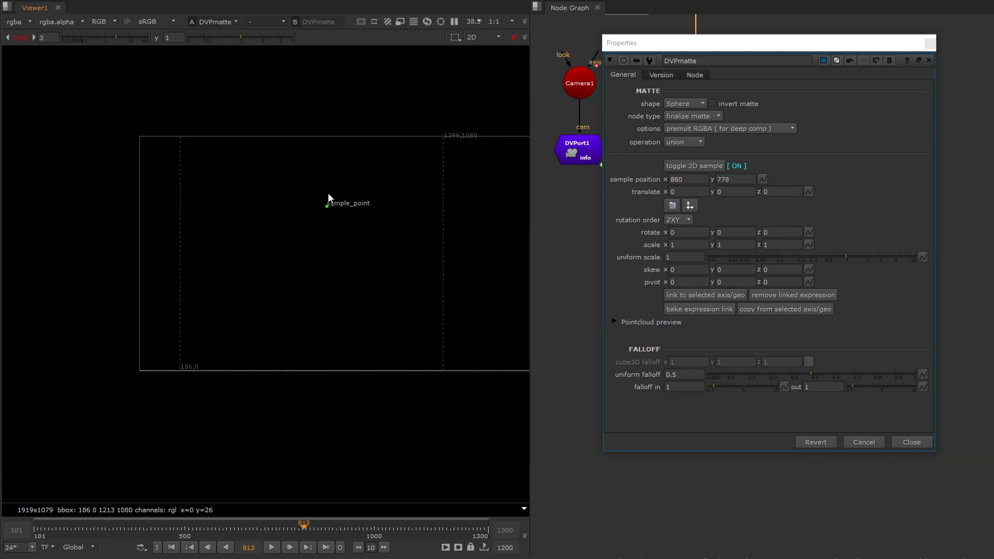
{"action": "scroll", "coordinate": [369, 211], "scroll_direction": "up", "scroll_amount": 3}
{"action": "key", "text": "Tab"}
{"action": "left_click_drag", "start_coordinate": [378, 160], "coordinate": [333, 285], "text": "ctrl"}
{"action": "left_click_drag", "start_coordinate": [334, 311], "coordinate": [293, 159], "text": "ctrl"}
{"action": "key", "text": "Tab"}
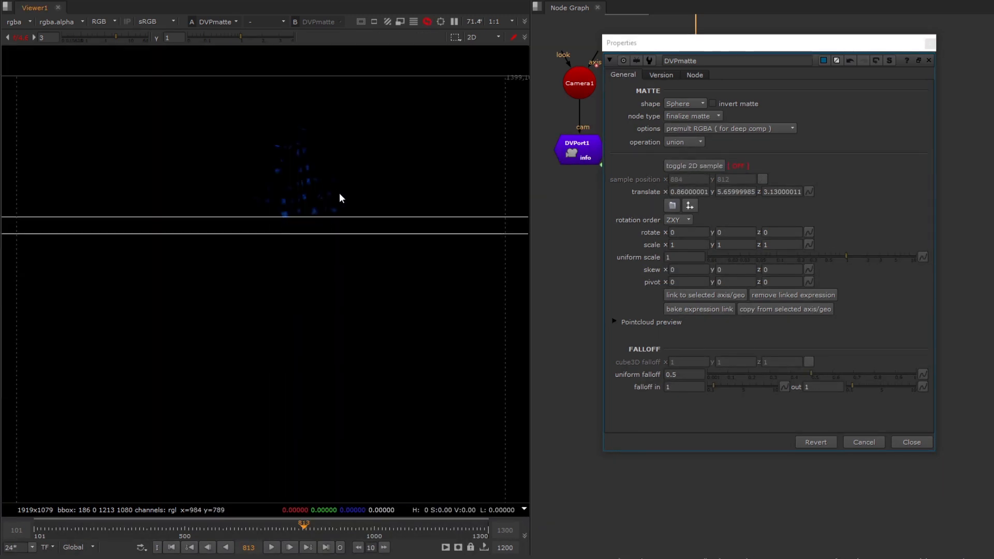
{"action": "left_click", "coordinate": [912, 442]}
Paste a copy of DVPmatte below DVPattern1 and view the DeepMerge1 result.
{"action": "double_click", "coordinate": [700, 320]}
{"action": "left_click", "coordinate": [912, 442]}
{"action": "key", "text": "ctrl+c"}
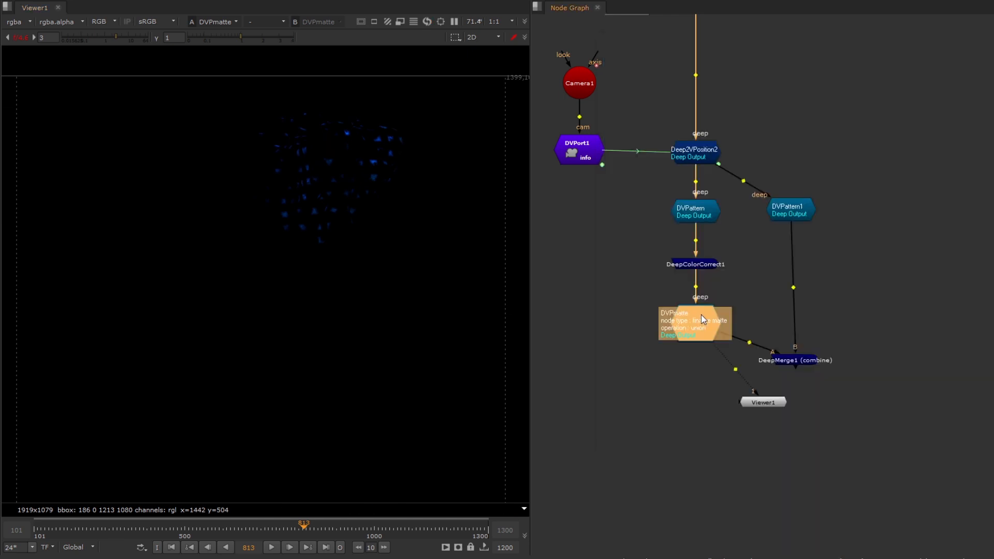
{"action": "left_click", "coordinate": [792, 211]}
{"action": "key", "text": "ctrl+v"}
{"action": "key", "text": "1"}
{"action": "left_click", "coordinate": [813, 358]}
{"action": "key", "text": "1"}
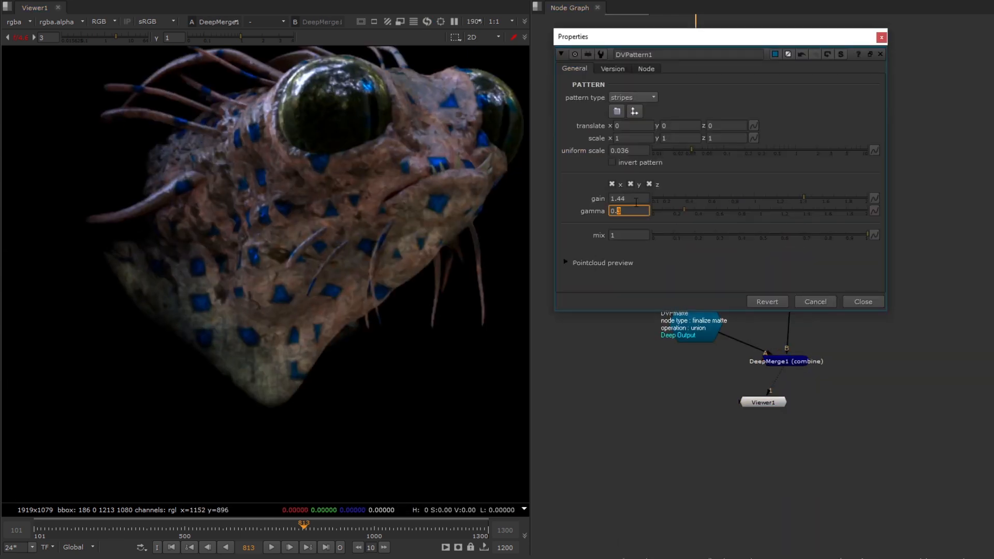
Fine-tune the gamma and gain of DVPattern1 while viewing the blue spots on the creature's head.
{"action": "key", "text": "Up"}
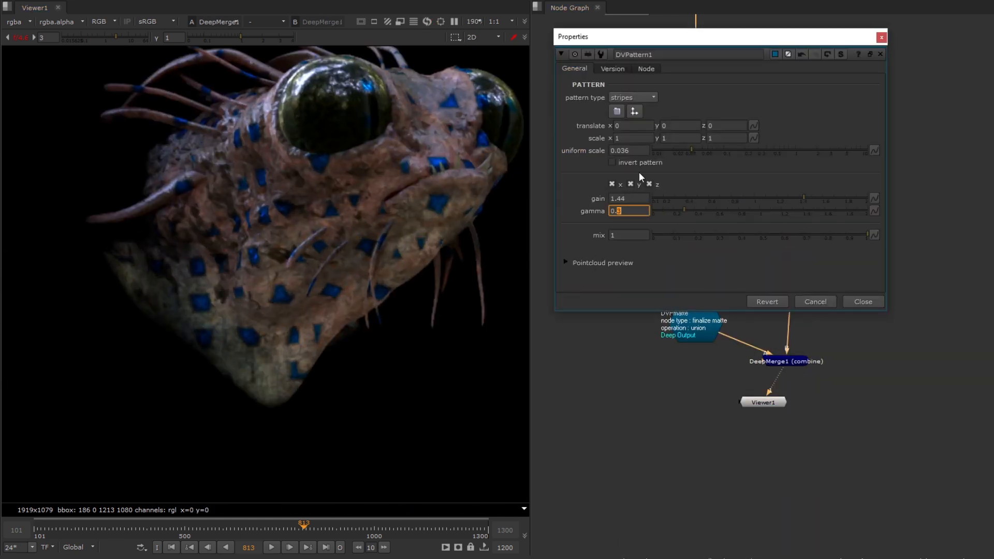
{"action": "left_click", "coordinate": [621, 199]}
{"action": "key", "text": "Up"}
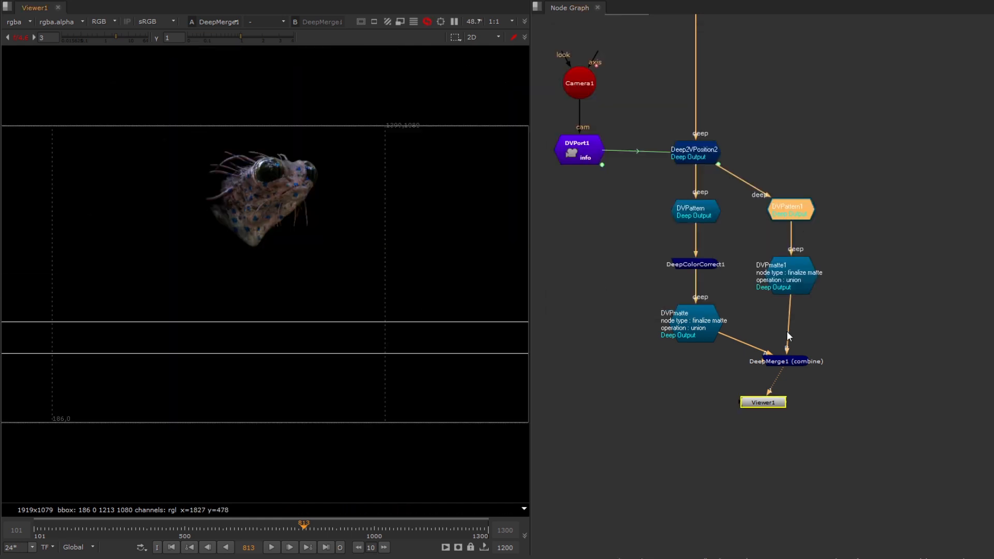
Paste another DVPmatte below Deep2VPosition2 and combine it with DeepMerge1 in a new DeepMerge node.
{"action": "key", "text": "ctrl+v"}
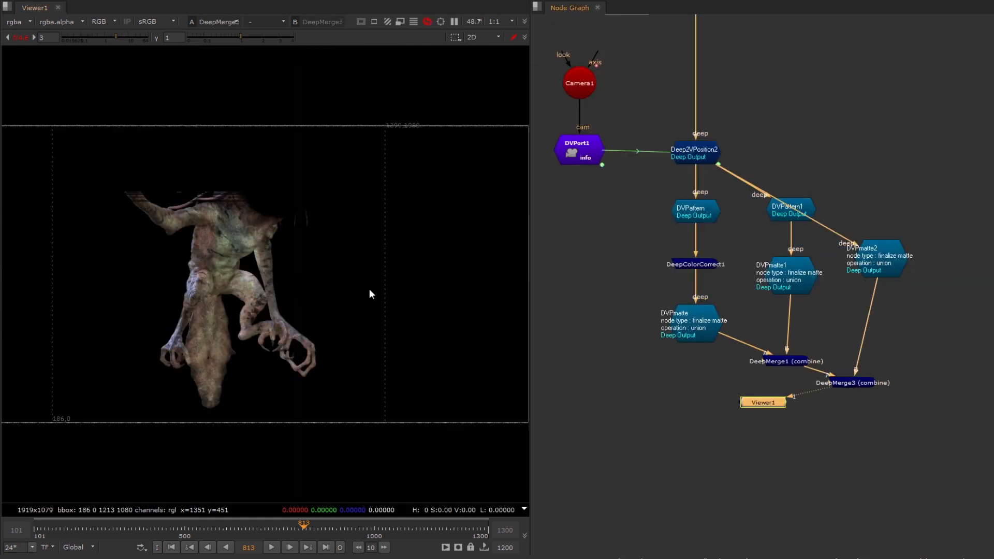
{"action": "scroll", "coordinate": [383, 298], "scroll_direction": "up", "scroll_amount": 5}
{"action": "key", "text": "f"}
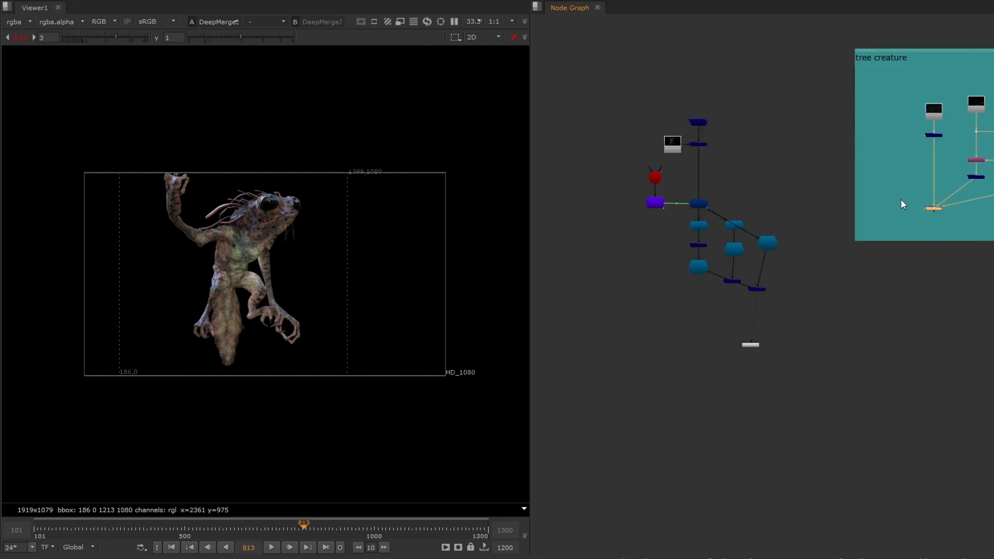
Connect the combined creature branch to the DeepMerge in the tree creature backdrop and view the creature in the forest scene.
{"action": "left_click", "coordinate": [936, 210], "text": "ctrl+shift"}
{"action": "scroll", "coordinate": [223, 222], "scroll_direction": "up", "scroll_amount": 5}
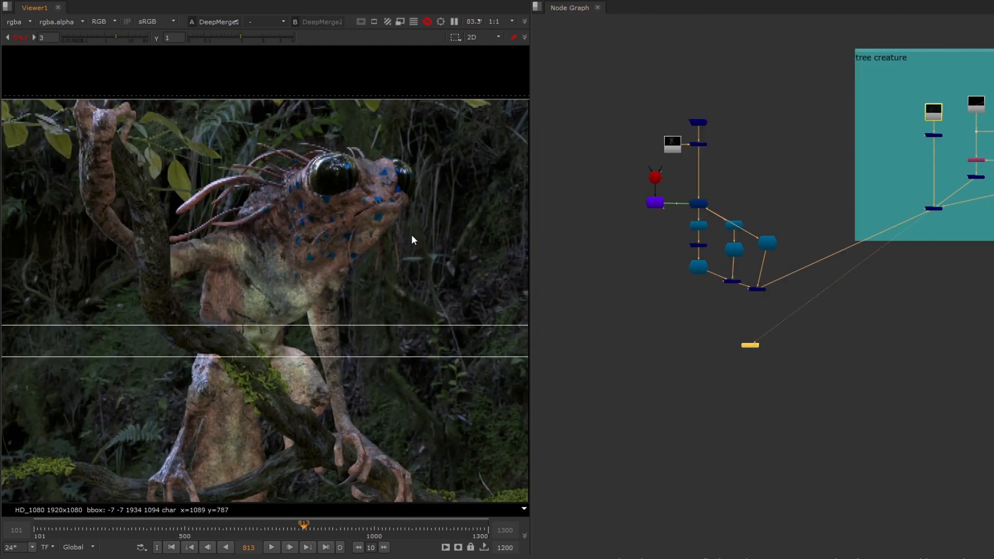
{"action": "middle_click_drag", "start_coordinate": [454, 230], "coordinate": [513, 170]}
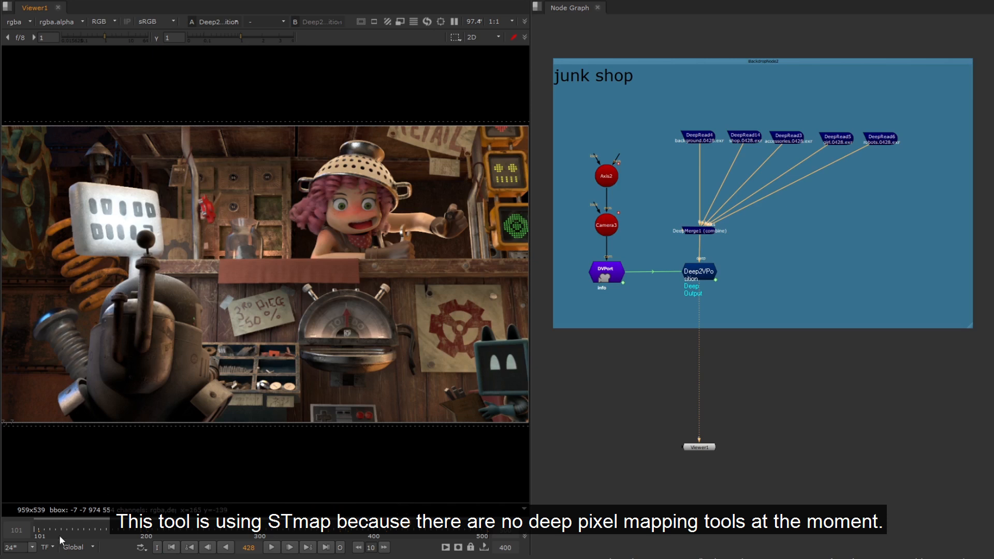
Go to frame 101 of the junk shop scene and add a DeepToImage node fed by Deep2VPosition.
{"action": "left_click", "coordinate": [45, 529]}
{"action": "left_click_drag", "start_coordinate": [36, 531], "coordinate": [33, 530]}
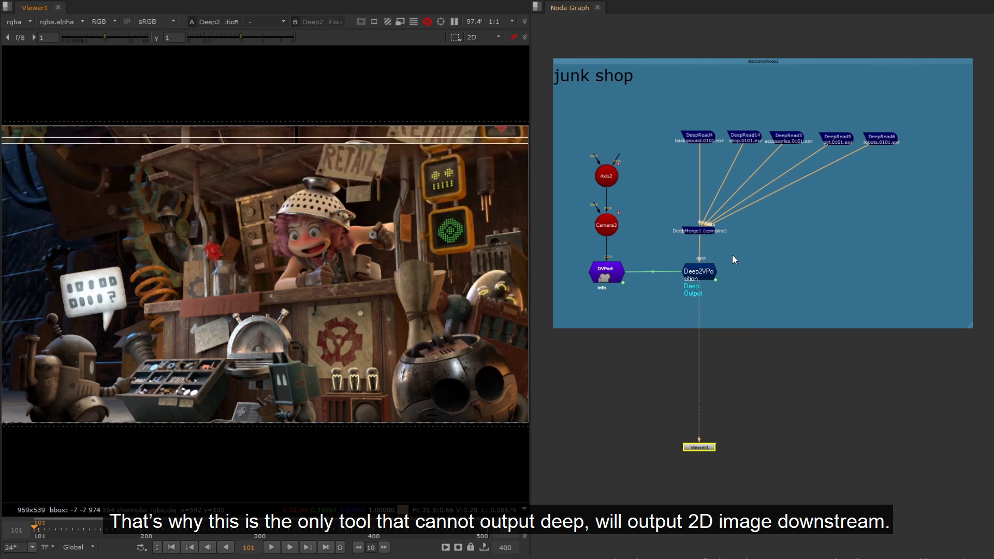
{"action": "key", "text": "Tab"}
{"action": "type", "text": "deepto"}
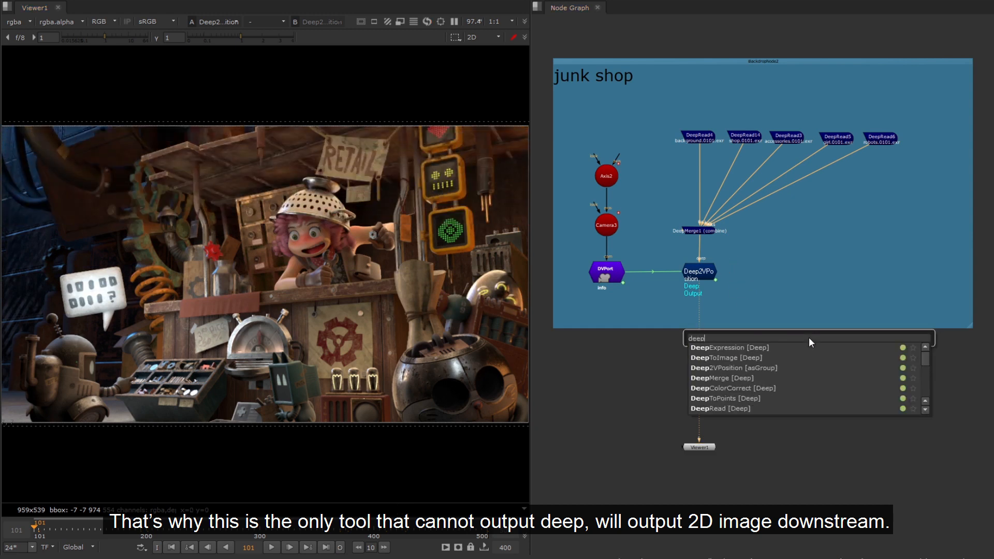
{"action": "key", "text": "Return"}
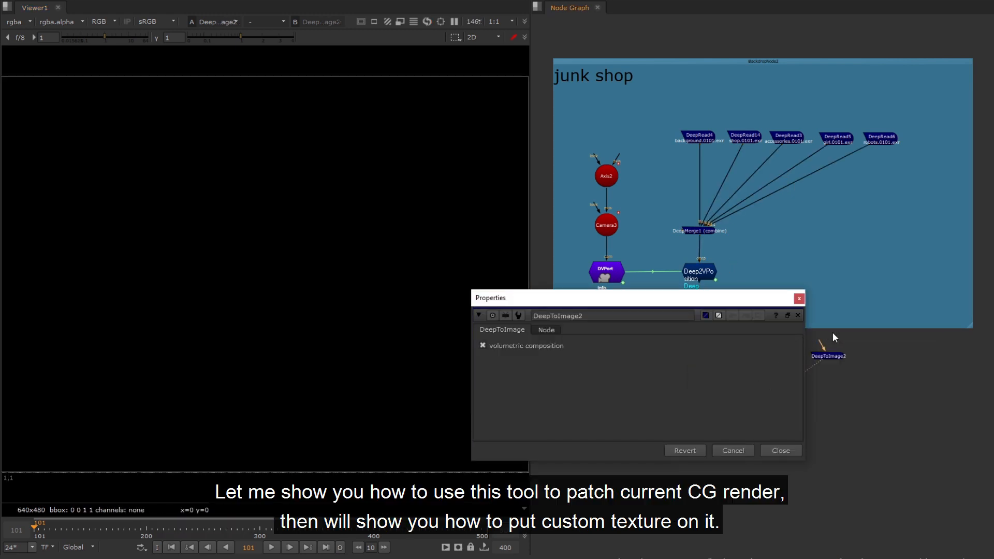
{"action": "left_click", "coordinate": [799, 300]}
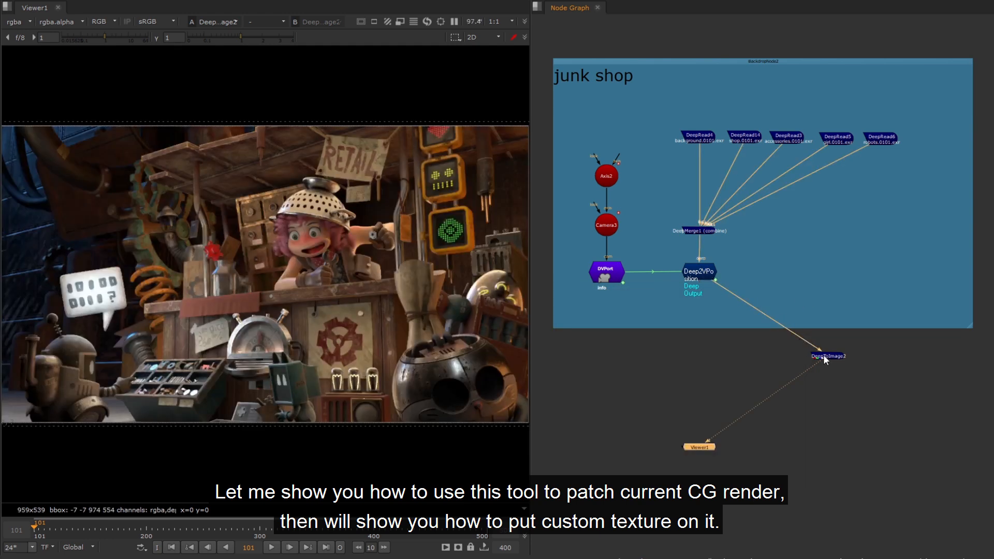
Add a FrameHold node at frame 101 below DeepToImage2.
{"action": "left_click", "coordinate": [823, 356]}
{"action": "key", "text": "Tab"}
{"action": "type", "text": "fram"}
{"action": "type", "text": "ehold"}
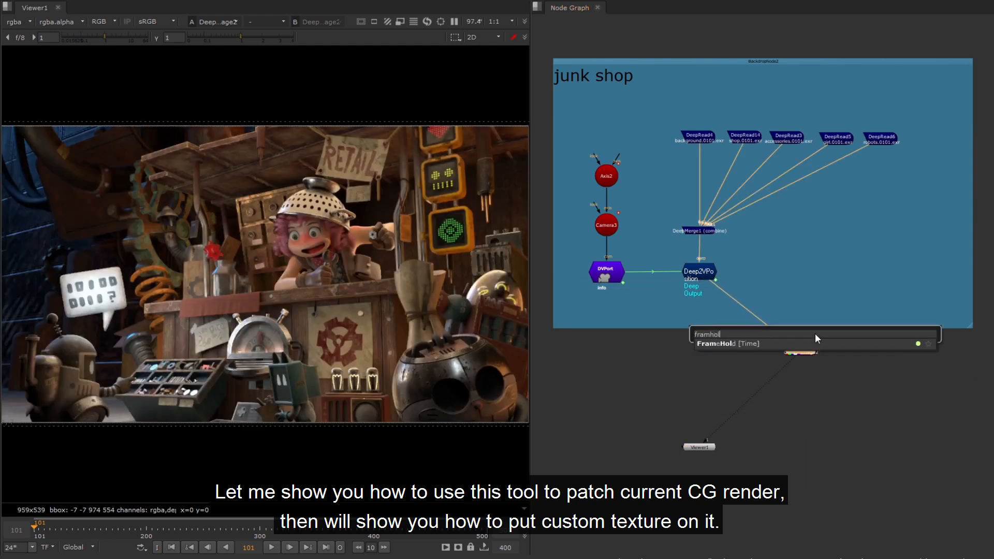
{"action": "key", "text": "Down"}
{"action": "key", "text": "Return"}
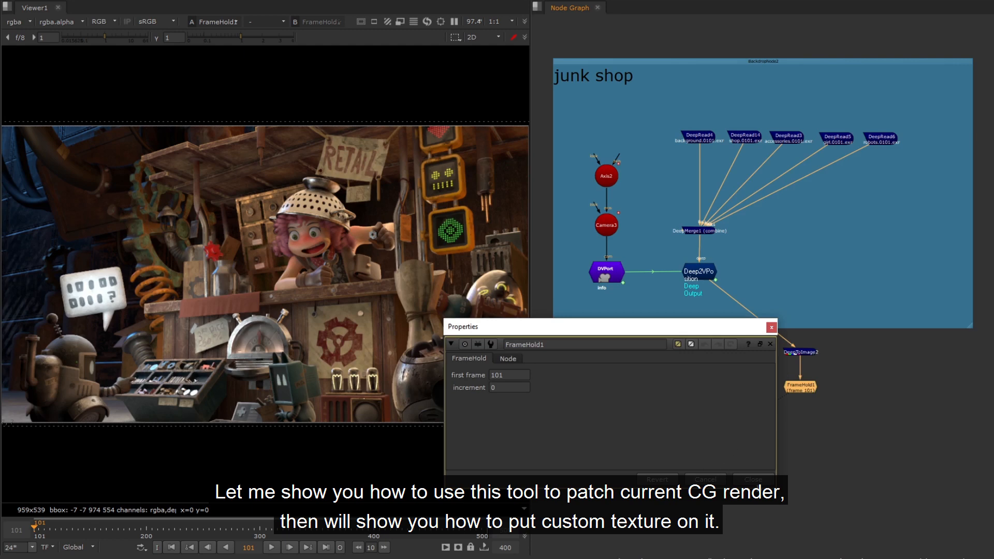
{"action": "left_click", "coordinate": [762, 481]}
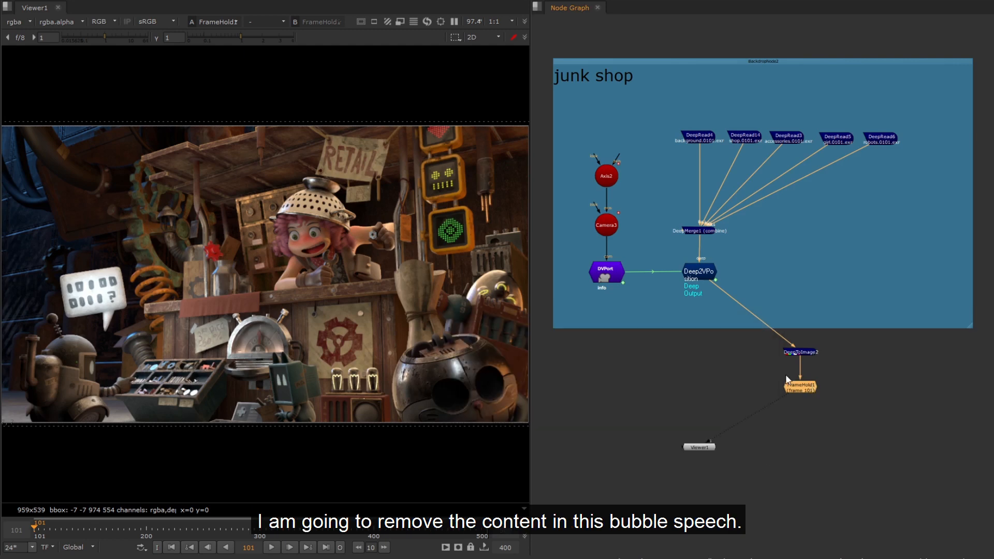
Add a RotoPaint node below FrameHold1 and clone out the symbols in the speech bubble.
{"action": "key", "text": "p"}
{"action": "scroll", "coordinate": [123, 296], "scroll_direction": "up", "scroll_amount": 5}
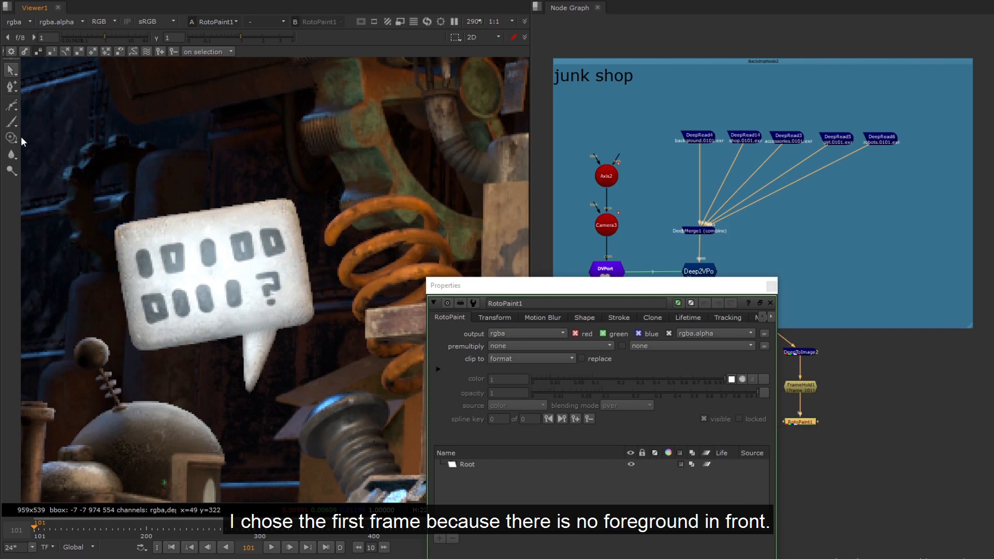
{"action": "left_click", "coordinate": [11, 137]}
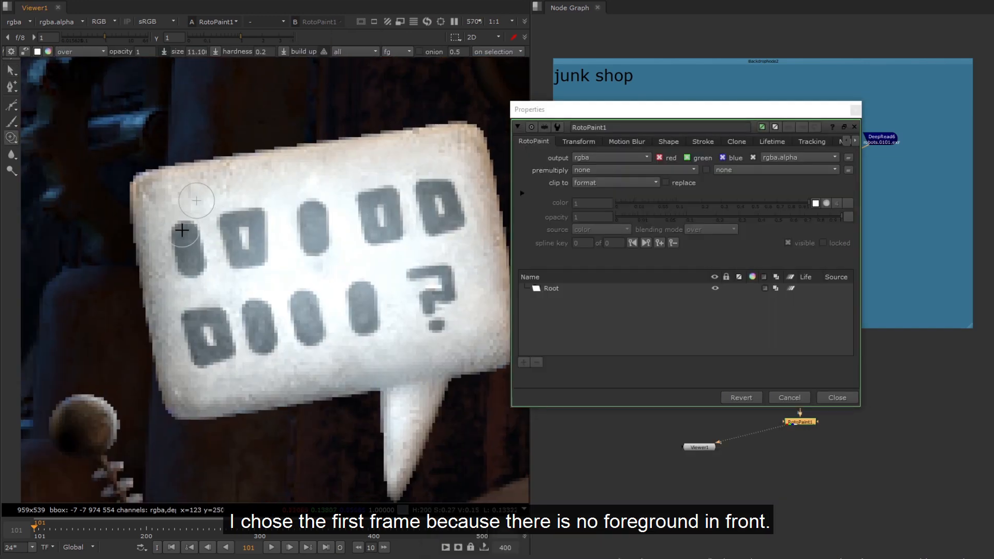
{"action": "mouse_move", "coordinate": [187, 238]}
{"action": "left_mouse_down"}
{"action": "mouse_move", "coordinate": [262, 186]}
{"action": "mouse_move", "coordinate": [281, 261]}
{"action": "mouse_move", "coordinate": [306, 259]}
{"action": "left_mouse_up"}
{"action": "middle_click_drag", "start_coordinate": [312, 244], "coordinate": [305, 226]}
{"action": "left_click_drag", "start_coordinate": [333, 202], "coordinate": [422, 191]}
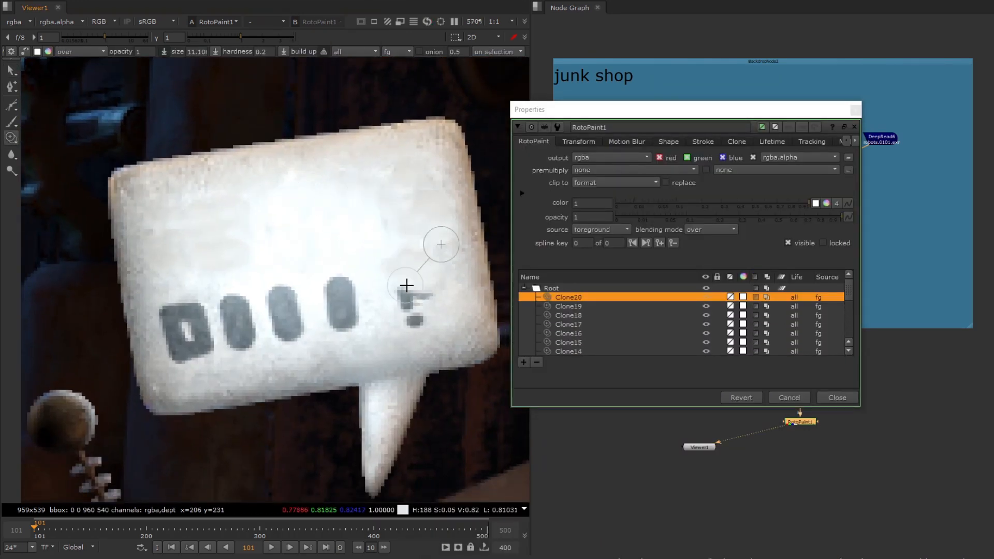
{"action": "left_click_drag", "start_coordinate": [202, 321], "coordinate": [182, 352]}
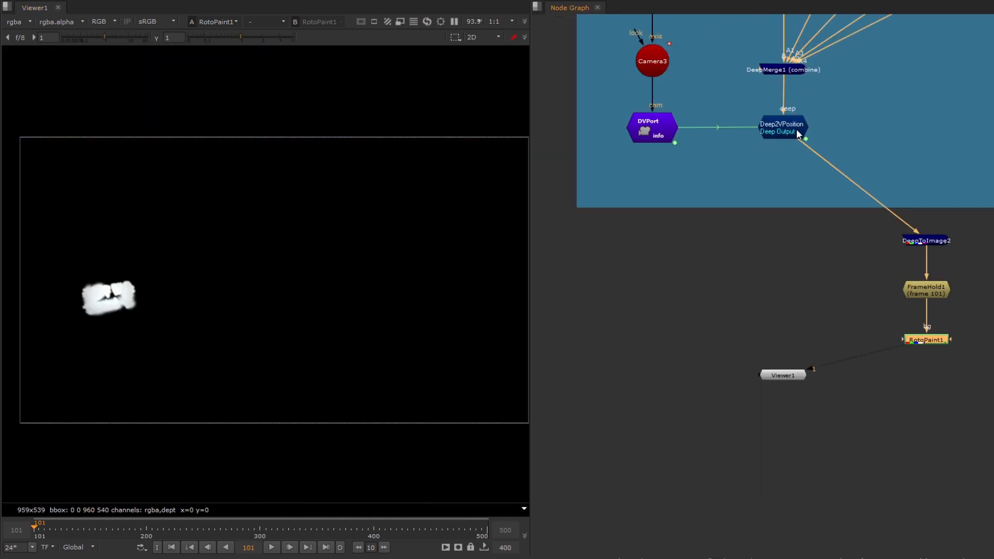
Add a DVProjection node beside the RotoPaint1 branch.
{"action": "key", "text": "Tab"}
{"action": "type", "text": "dvpro"}
{"action": "key", "text": "Return"}
{"action": "middle_click_drag", "start_coordinate": [928, 292], "coordinate": [903, 258]}
{"action": "middle_click_drag", "start_coordinate": [903, 258], "coordinate": [858, 241]}
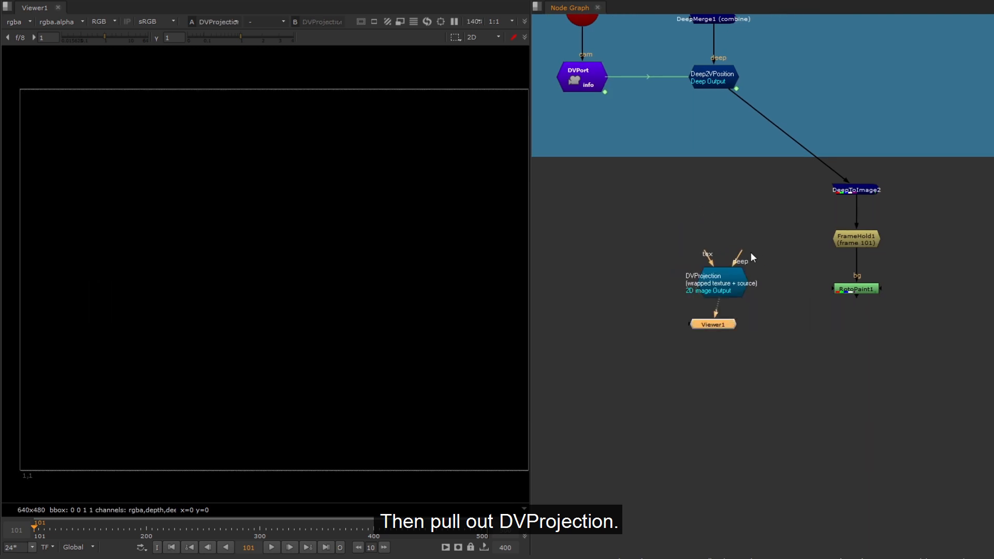
Connect DVProjection's deep input to Deep2VPosition and its tex input to RotoPaint1.
{"action": "left_click_drag", "start_coordinate": [751, 253], "coordinate": [715, 78]}
{"action": "left_click_drag", "start_coordinate": [727, 330], "coordinate": [734, 372]}
{"action": "left_click", "coordinate": [726, 291], "text": "shift"}
{"action": "left_click_drag", "start_coordinate": [727, 290], "coordinate": [721, 291]}
{"action": "middle_click_drag", "start_coordinate": [701, 264], "coordinate": [720, 347]}
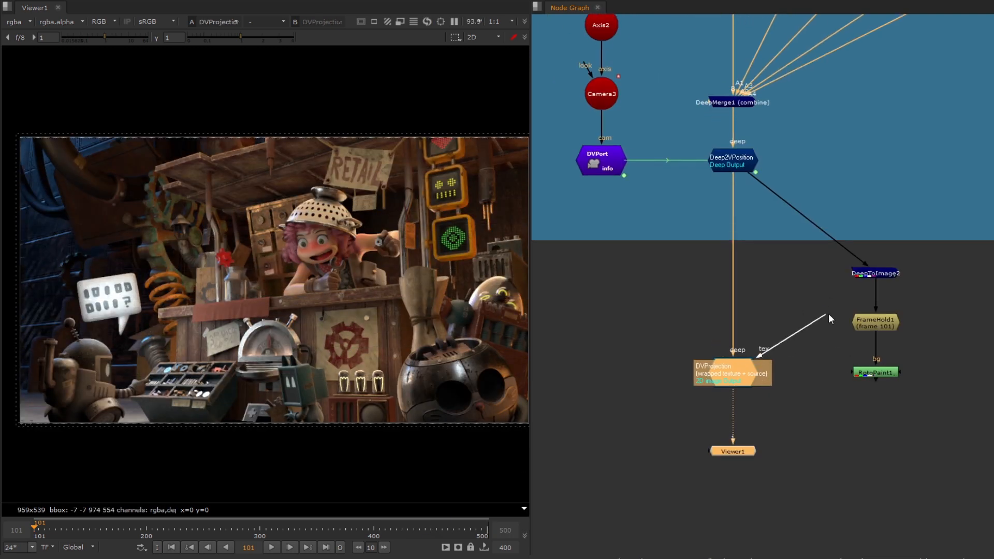
{"action": "left_click_drag", "start_coordinate": [829, 315], "coordinate": [876, 372]}
Link DVProjection's projection camera to the DVPort node.
{"action": "double_click", "coordinate": [737, 374]}
{"action": "left_click_drag", "start_coordinate": [832, 156], "coordinate": [846, 141]}
{"action": "middle_click_drag", "start_coordinate": [611, 196], "coordinate": [579, 190]}
{"action": "left_click", "coordinate": [572, 155]}
{"action": "left_click", "coordinate": [783, 277]}
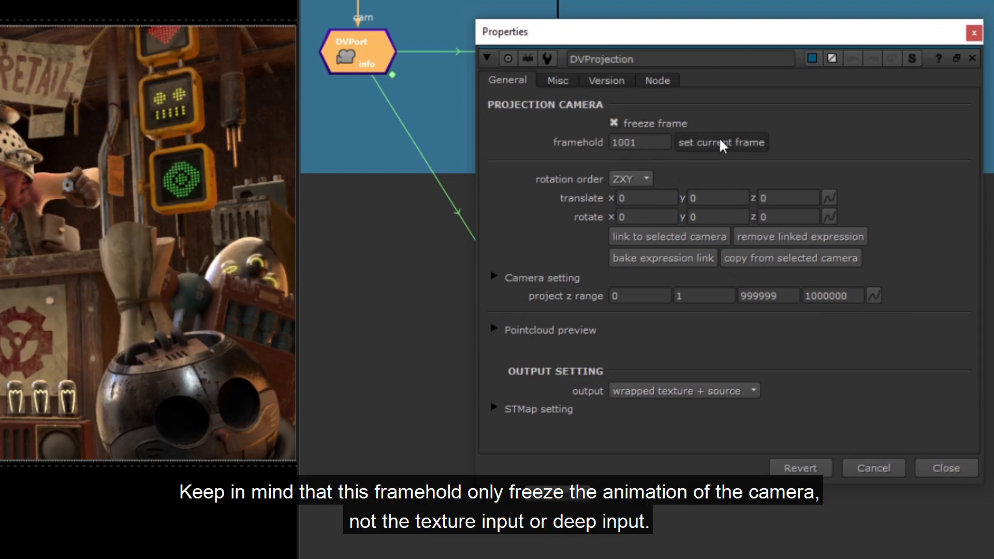
Freeze the projection camera at frame 101 and inspect the linked knobs in its camera settings.
{"action": "left_click", "coordinate": [495, 276]}
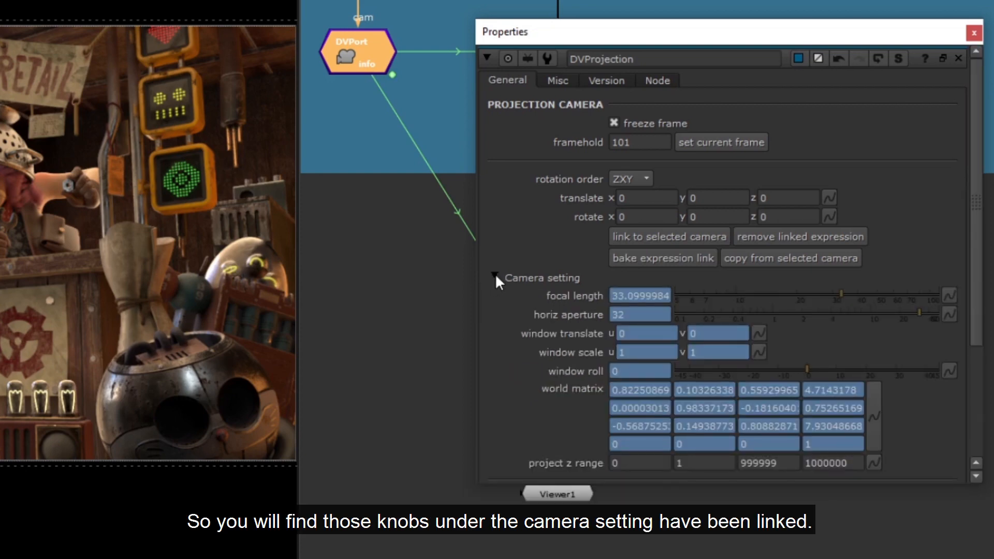
{"action": "left_click", "coordinate": [495, 274]}
{"action": "left_click", "coordinate": [950, 469]}
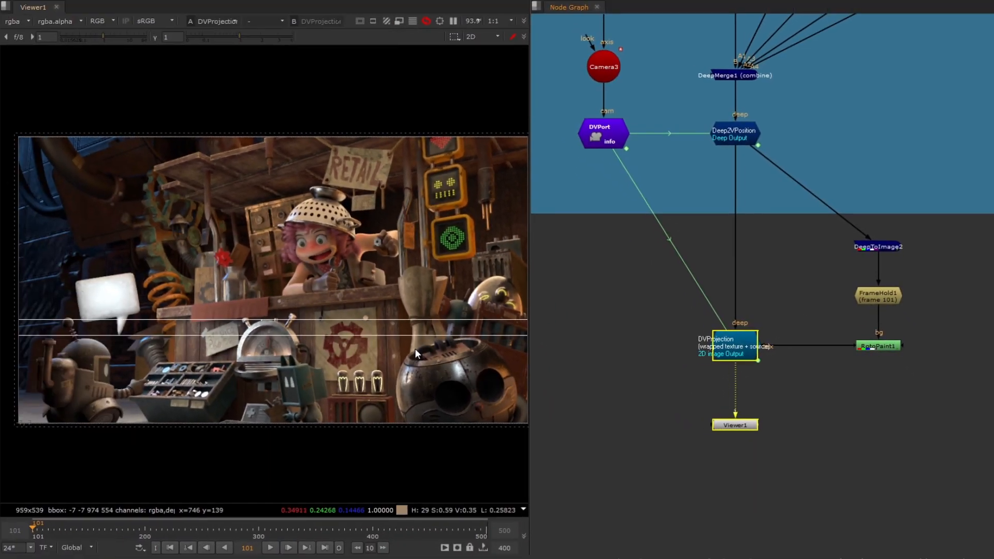
Check how the speech bubble patch projects at frames 167 and 247.
{"action": "middle_click_drag", "start_coordinate": [391, 318], "coordinate": [368, 306]}
{"action": "key", "text": "f"}
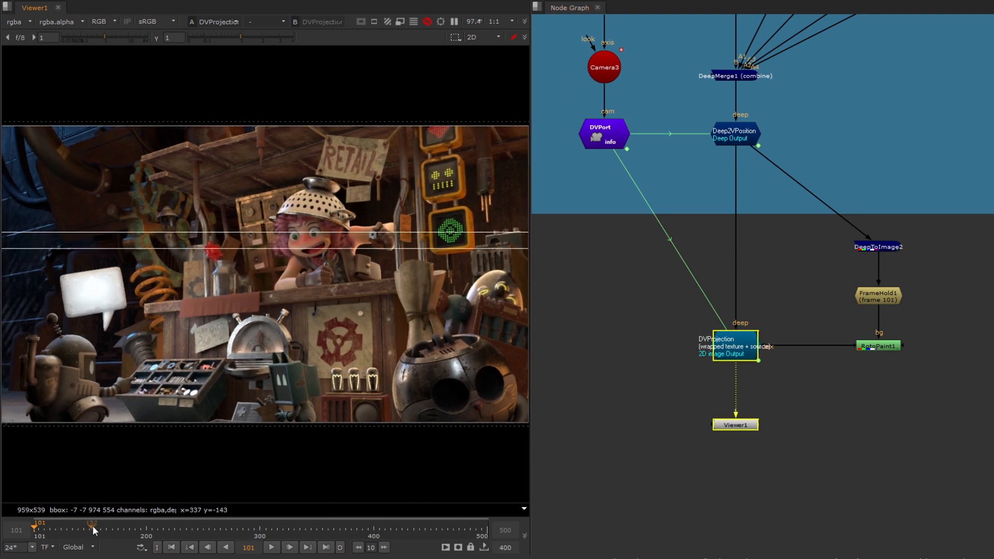
{"action": "left_click", "coordinate": [103, 529]}
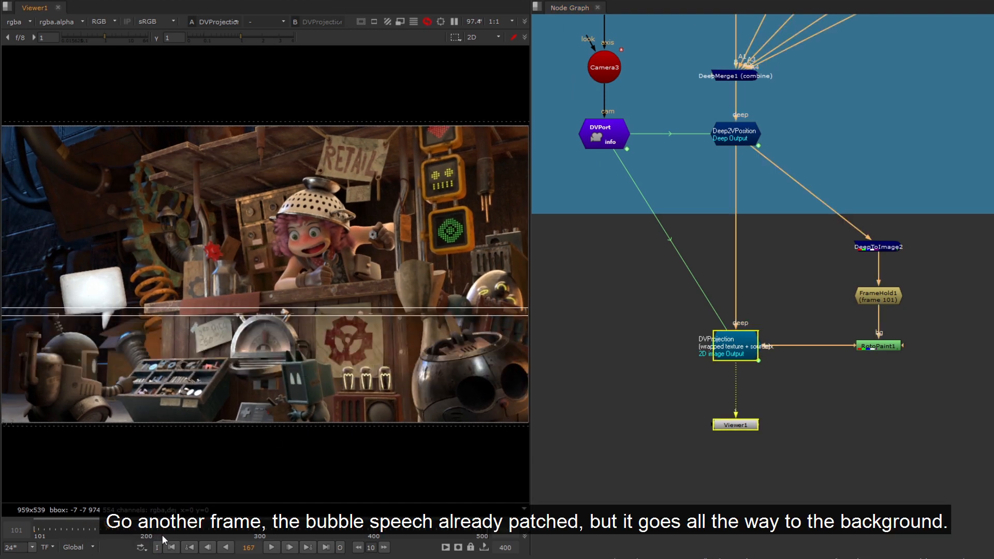
{"action": "left_click", "coordinate": [200, 530]}
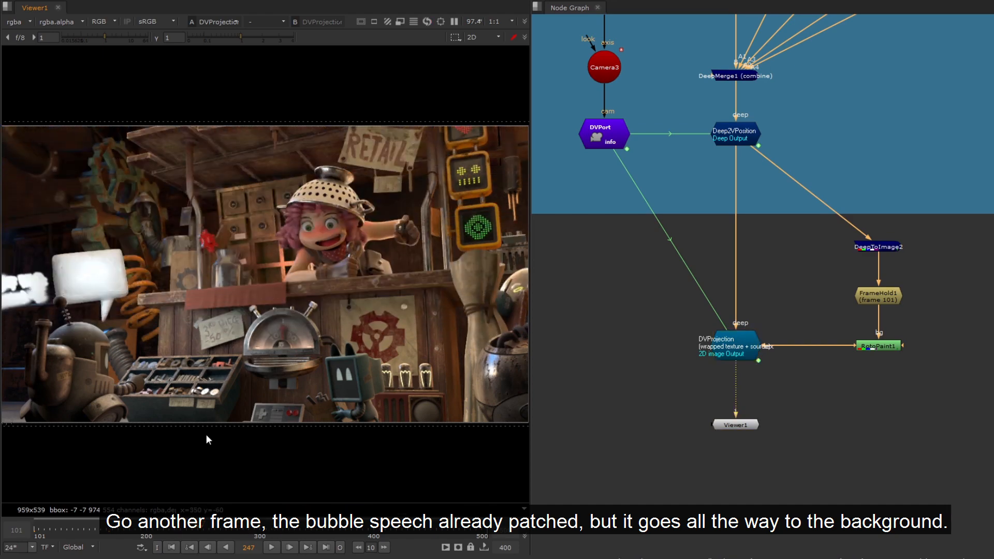
Inspect DVProjection's point cloud and projection camera in the 3D view from several angles.
{"action": "double_click", "coordinate": [739, 344]}
{"action": "key", "text": "Tab"}
{"action": "scroll", "coordinate": [282, 273], "scroll_direction": "down", "scroll_amount": 4}
{"action": "left_click_drag", "start_coordinate": [282, 273], "coordinate": [239, 194], "text": "ctrl"}
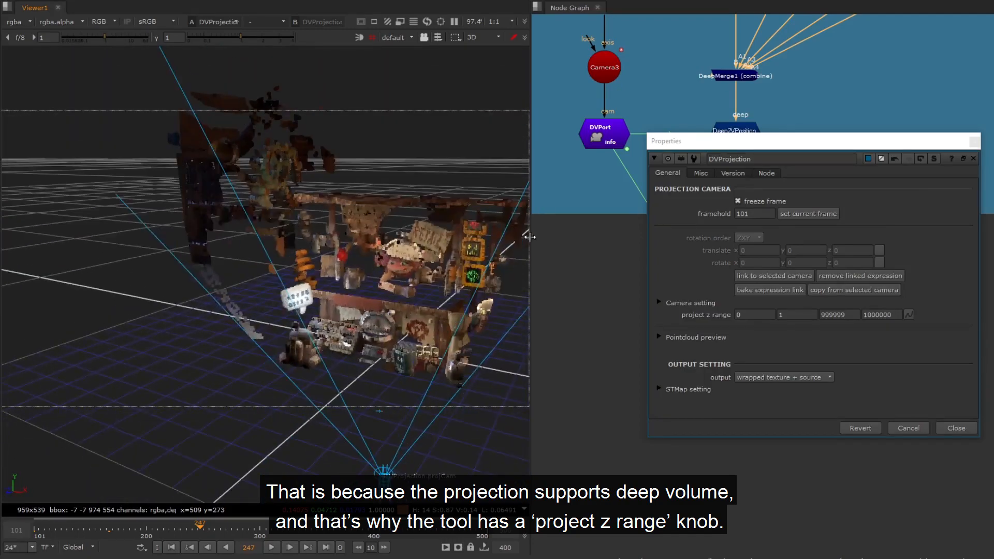
{"action": "left_click", "coordinate": [659, 337]}
{"action": "left_click_drag", "start_coordinate": [856, 144], "coordinate": [799, 92]}
{"action": "left_click_drag", "start_coordinate": [262, 280], "coordinate": [342, 187], "text": "ctrl"}
{"action": "key", "text": "Tab"}
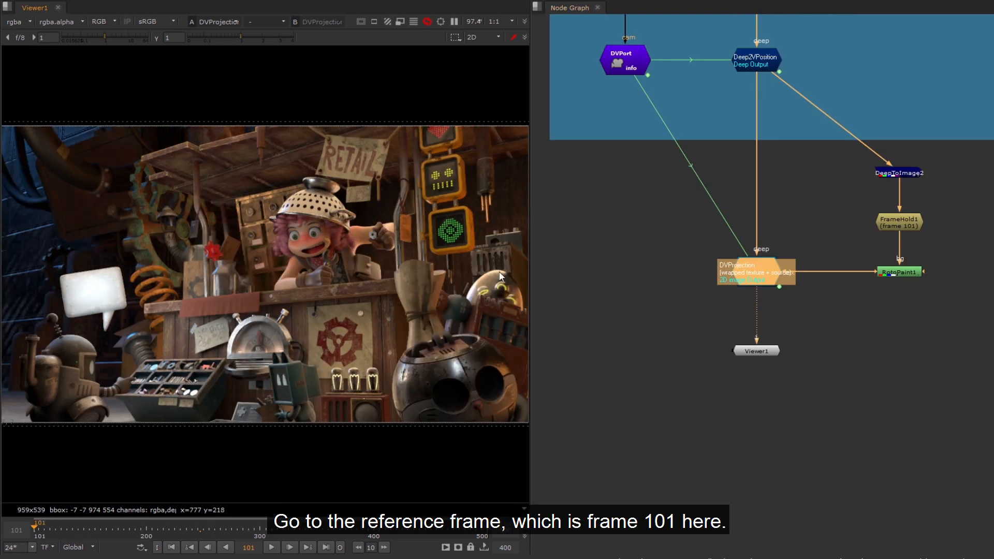
Add a DeepSample node and connect it to Deep2VPosition.
{"action": "left_click_drag", "start_coordinate": [772, 351], "coordinate": [772, 418]}
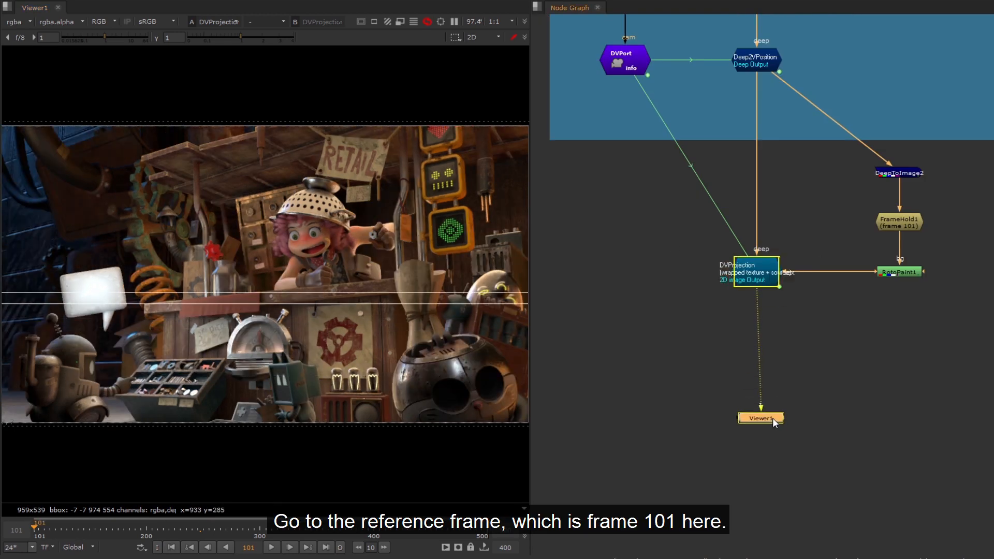
{"action": "left_click", "coordinate": [688, 318]}
{"action": "key", "text": "Tab"}
{"action": "type", "text": "deepsa"}
{"action": "key", "text": "Return"}
{"action": "left_click_drag", "start_coordinate": [679, 304], "coordinate": [763, 56]}
Sample the deep values on the speech bubble at reference frame 101 to read its depth.
{"action": "left_click_drag", "start_coordinate": [520, 236], "coordinate": [763, 156]}
{"action": "middle_click_drag", "start_coordinate": [54, 431], "coordinate": [93, 425]}
{"action": "left_click_drag", "start_coordinate": [45, 413], "coordinate": [137, 288]}
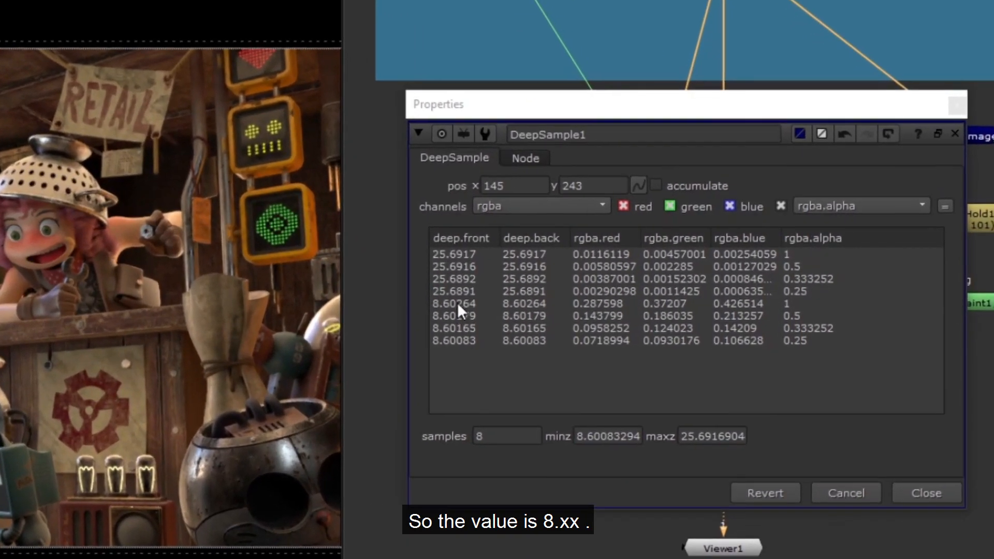
{"action": "left_click", "coordinate": [601, 293]}
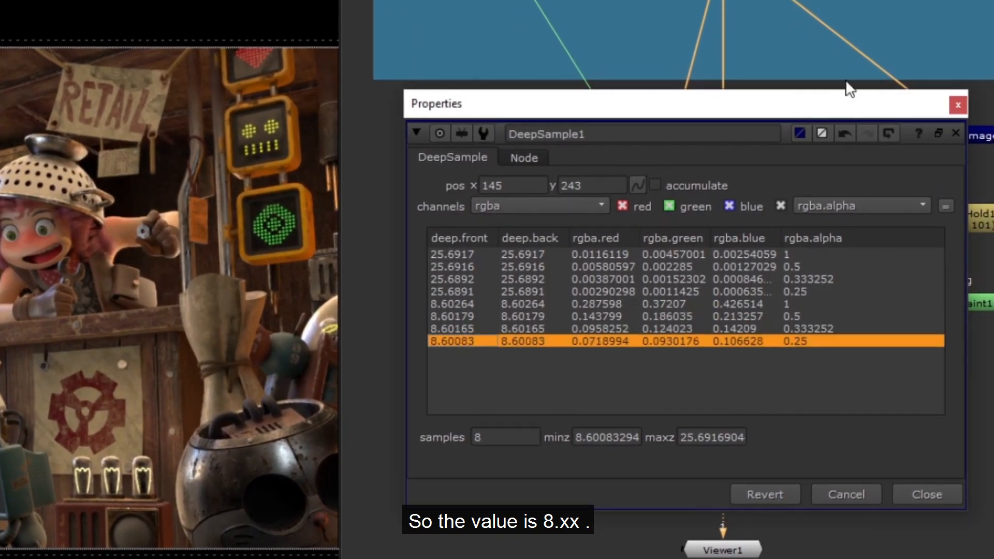
{"action": "left_click", "coordinate": [957, 106]}
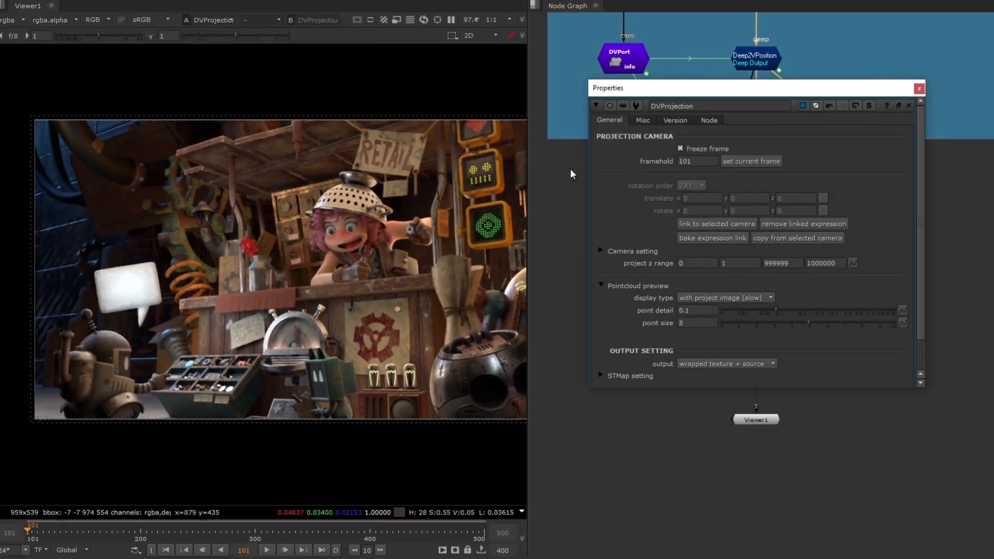
Set DVProjection's project z range to 5, 5, 9, 9 and check the patch at frame 211.
{"action": "left_click", "coordinate": [691, 262]}
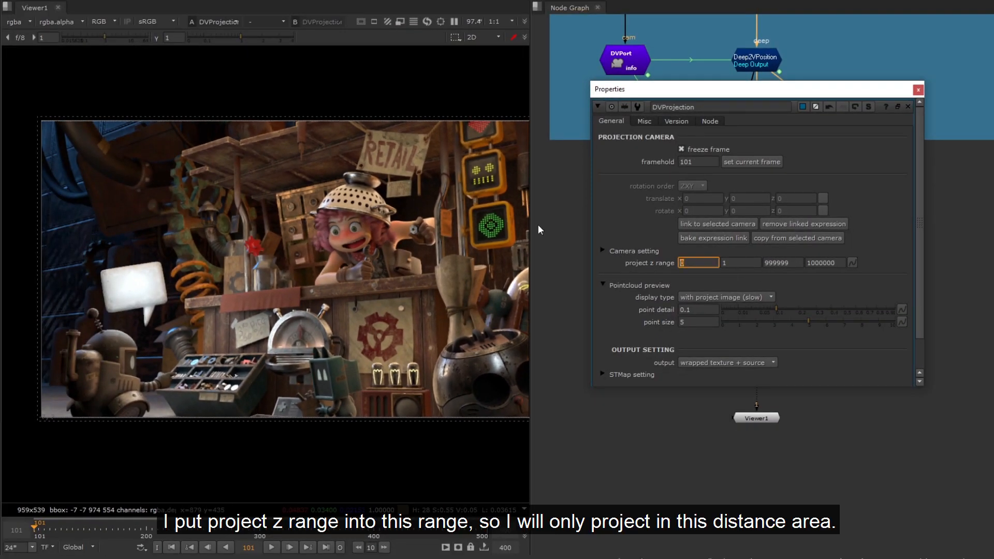
{"action": "type", "text": "5"}
{"action": "key", "text": "Tab"}
{"action": "type", "text": "5"}
{"action": "key", "text": "Tab"}
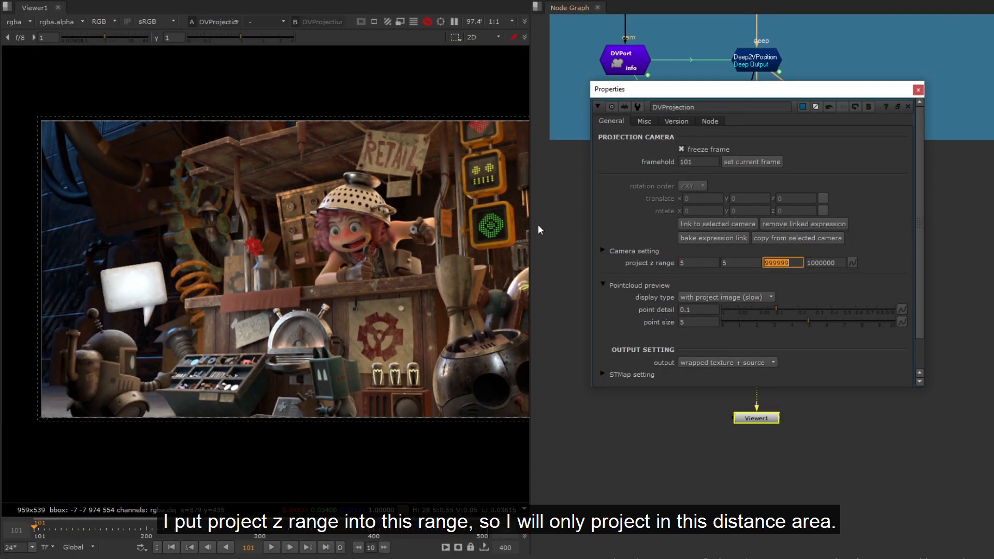
{"action": "key", "text": "Return"}
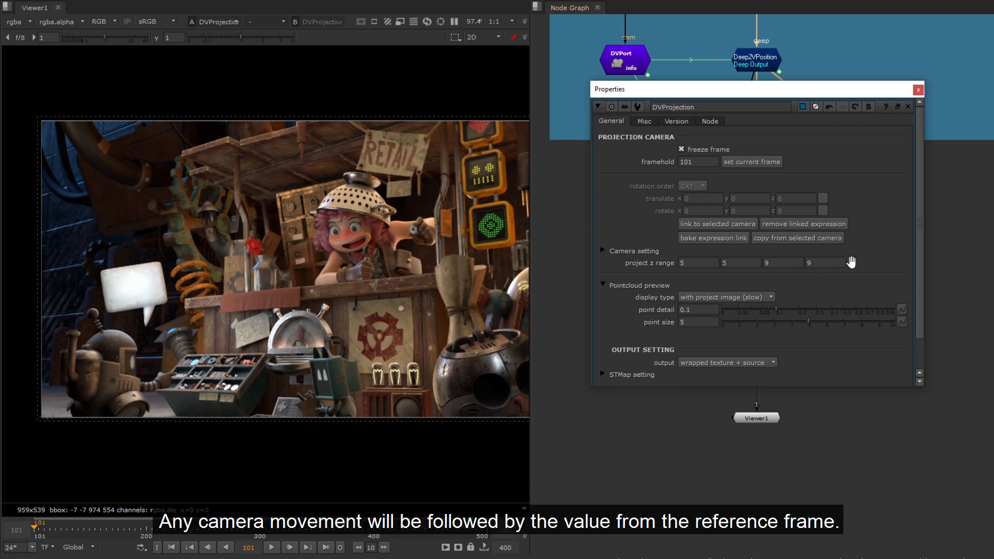
{"action": "left_click", "coordinate": [919, 91]}
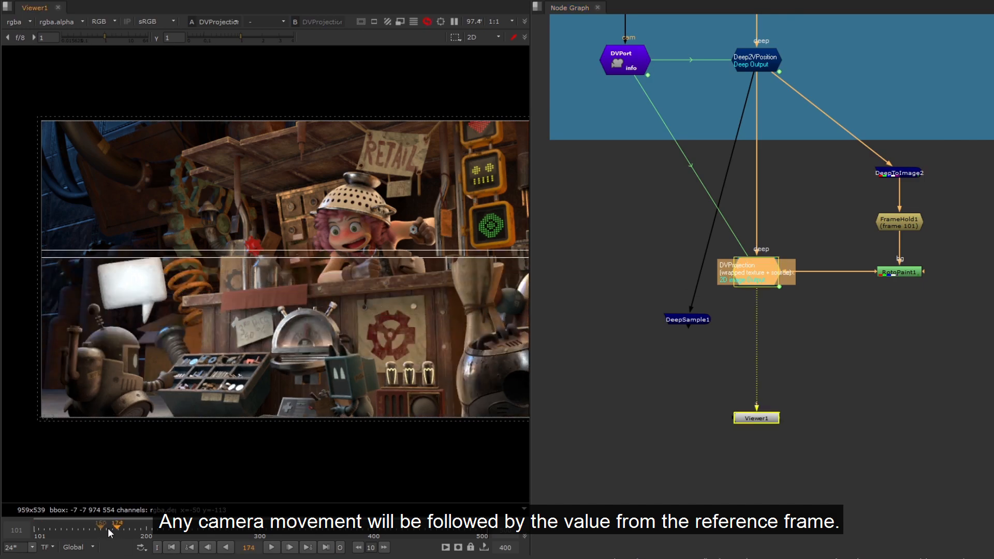
{"action": "left_click", "coordinate": [159, 529]}
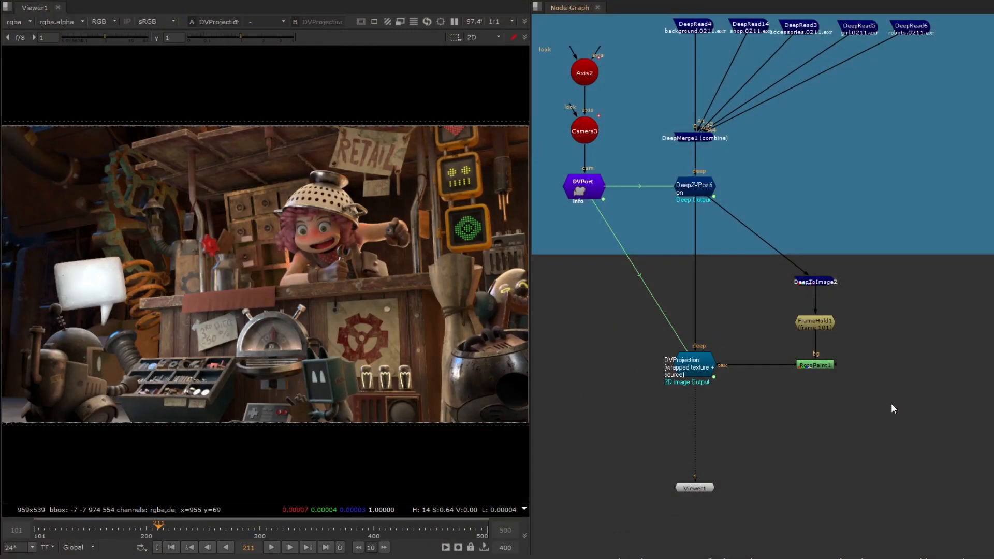
Delete the DeepToImage2, FrameHold1 and RotoPaint1 branch.
{"action": "left_click_drag", "start_coordinate": [914, 431], "coordinate": [755, 245]}
{"action": "key", "text": "Delete"}
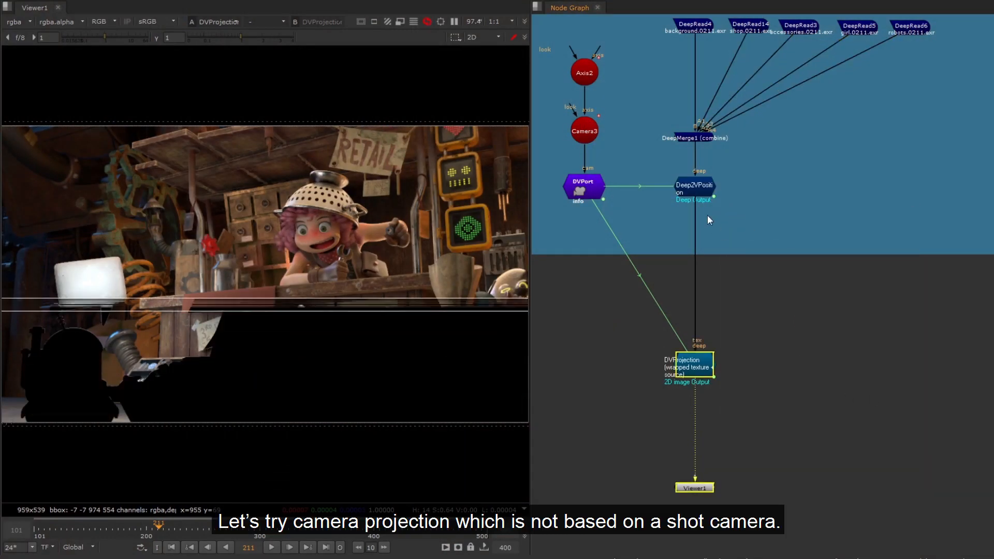
Add a ColorWheel node in the square_1K 1024x1024 format beside DVProjection.
{"action": "key", "text": "Tab"}
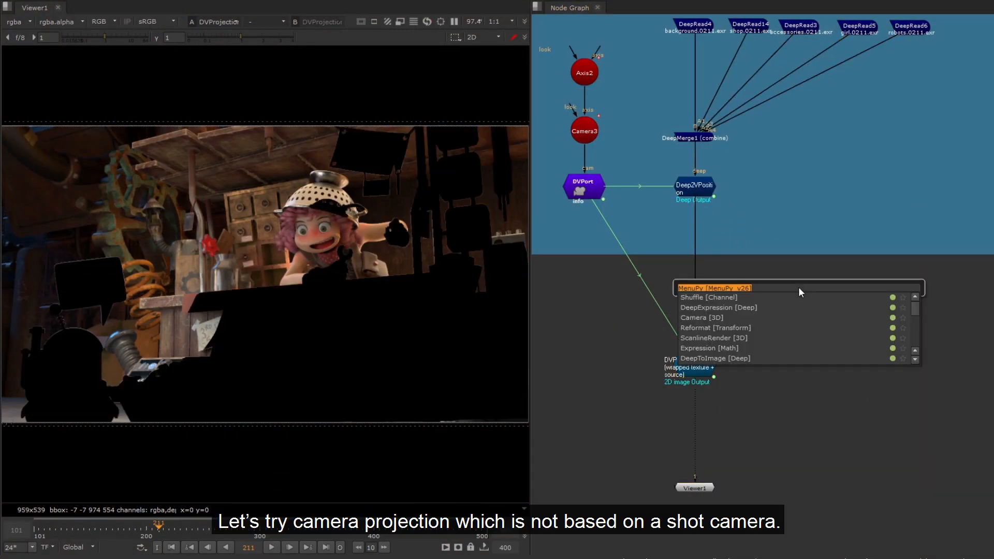
{"action": "type", "text": "colorwheel"}
{"action": "key", "text": "Return"}
{"action": "key", "text": "1"}
{"action": "left_click", "coordinate": [533, 260]}
{"action": "left_click", "coordinate": [524, 475]}
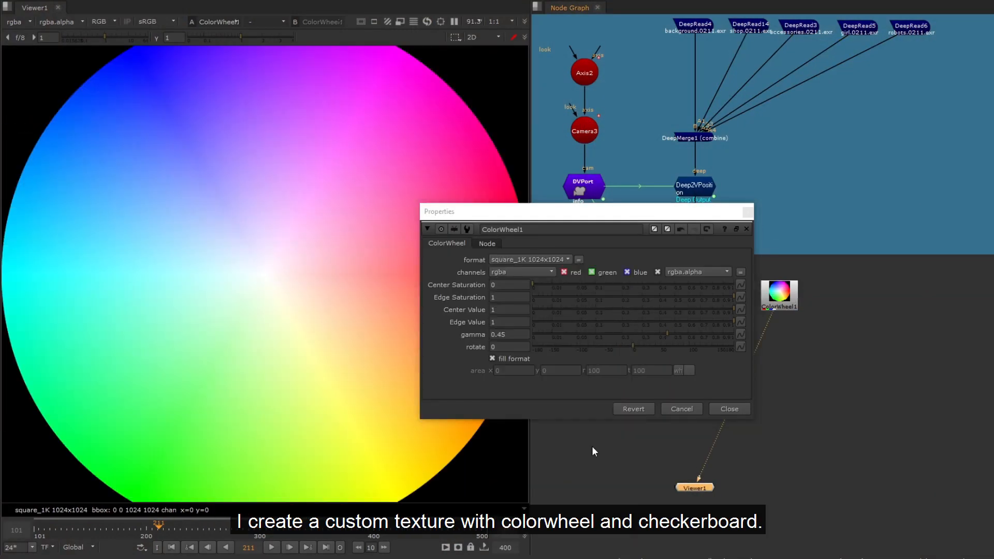
{"action": "scroll", "coordinate": [306, 233], "scroll_direction": "down", "scroll_amount": 3}
{"action": "left_click", "coordinate": [730, 409]}
Add a square_1K CheckerBoard node and merge the ColorWheel over it.
{"action": "left_click", "coordinate": [791, 280]}
{"action": "key", "text": "Tab"}
{"action": "type", "text": "checkerboard"}
{"action": "mouse_move", "coordinate": [779, 295]}
{"action": "left_mouse_down"}
{"action": "mouse_move", "coordinate": [844, 280]}
{"action": "mouse_move", "coordinate": [793, 291]}
{"action": "left_mouse_up"}
{"action": "key", "text": "Return"}
{"action": "left_click", "coordinate": [528, 242]}
{"action": "left_click", "coordinate": [544, 455]}
{"action": "key", "text": "m"}
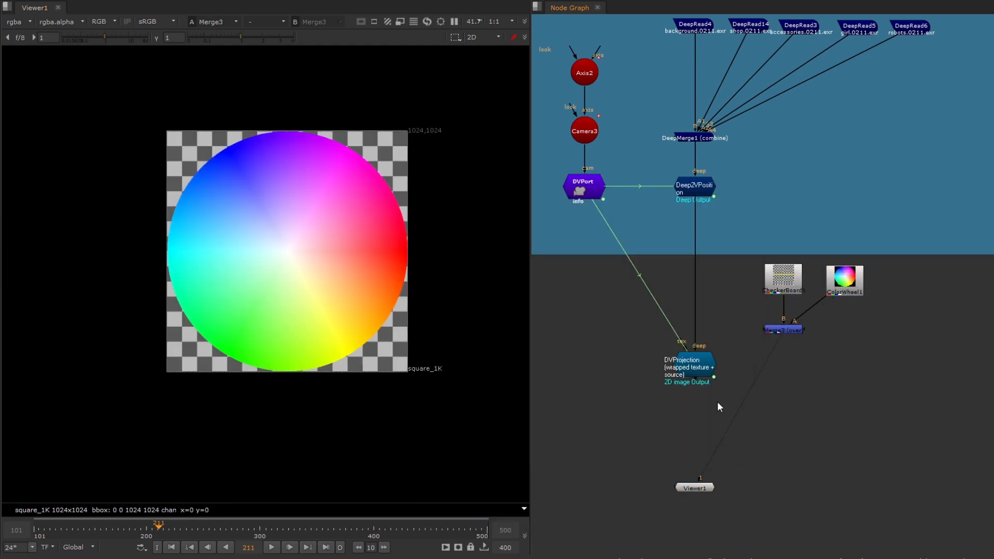
Remove DVProjection's linked camera expression and connect its tex input to the ColorWheel and CheckerBoard merge.
{"action": "key", "text": "1"}
{"action": "double_click", "coordinate": [706, 361]}
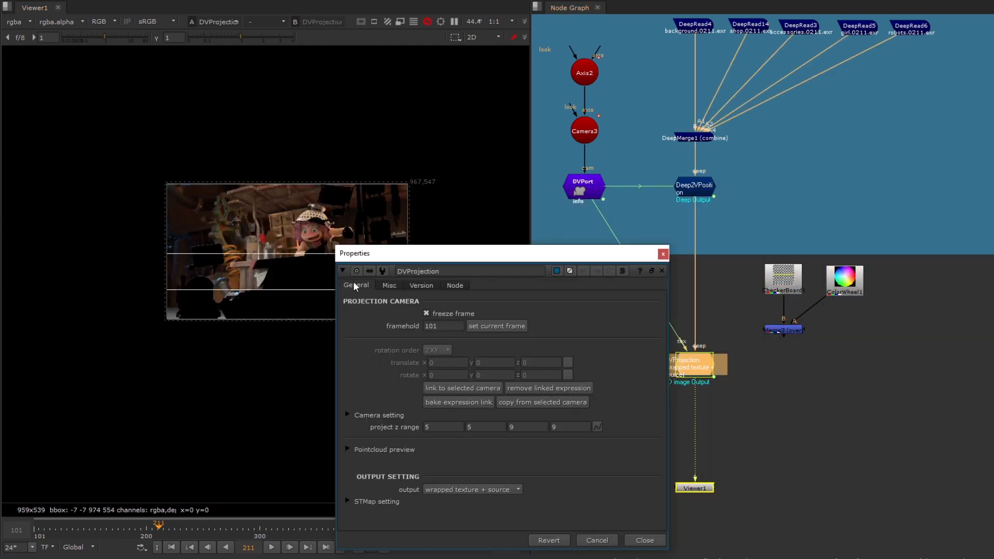
{"action": "left_click", "coordinate": [572, 392]}
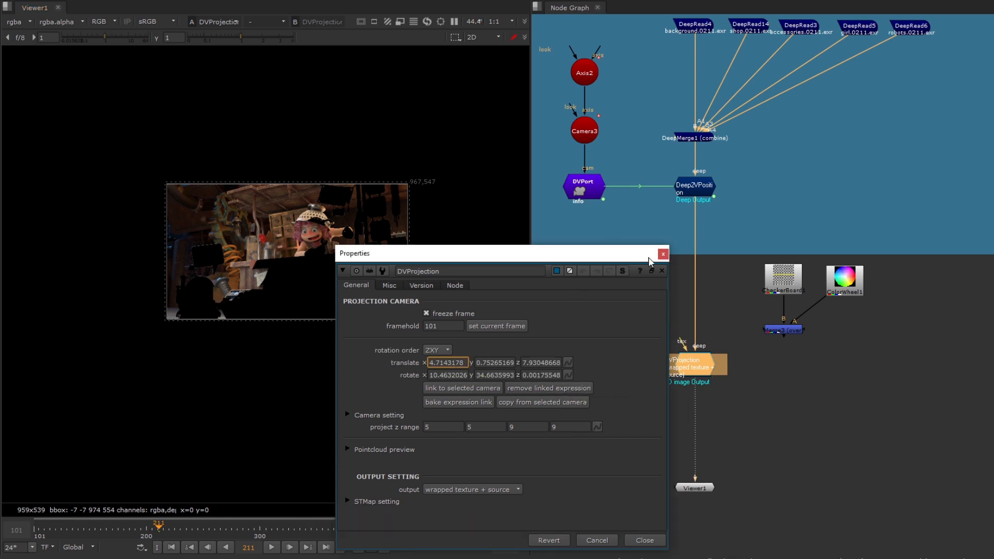
{"action": "left_click", "coordinate": [663, 253]}
{"action": "key", "text": "f"}
{"action": "left_click_drag", "start_coordinate": [683, 342], "coordinate": [783, 330]}
Turn off DVProjection's freeze frame and set the project z range to 0, 1, 500, 500.
{"action": "double_click", "coordinate": [701, 371]}
{"action": "left_click_drag", "start_coordinate": [626, 257], "coordinate": [826, 45]}
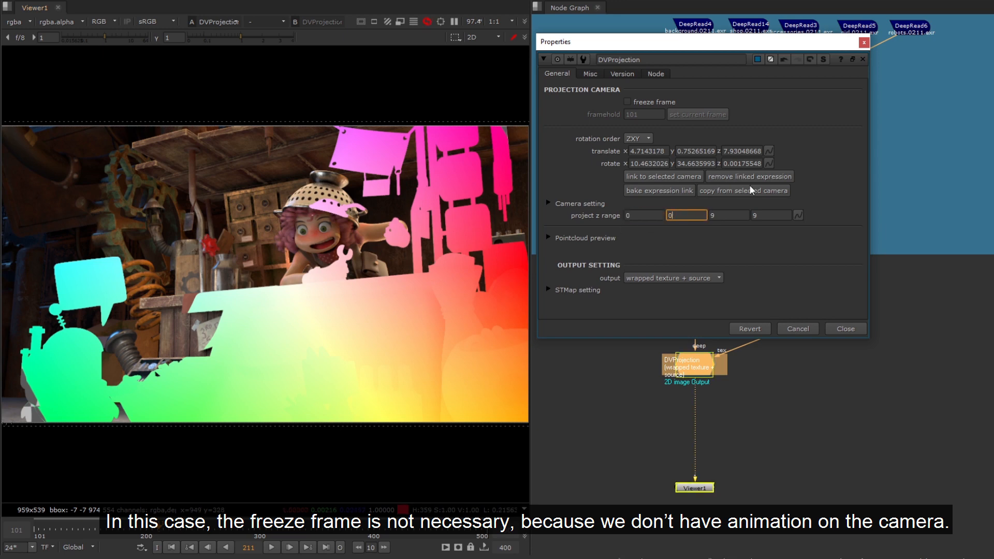
{"action": "key", "text": "Tab"}
{"action": "type", "text": "1"}
{"action": "key", "text": "Tab"}
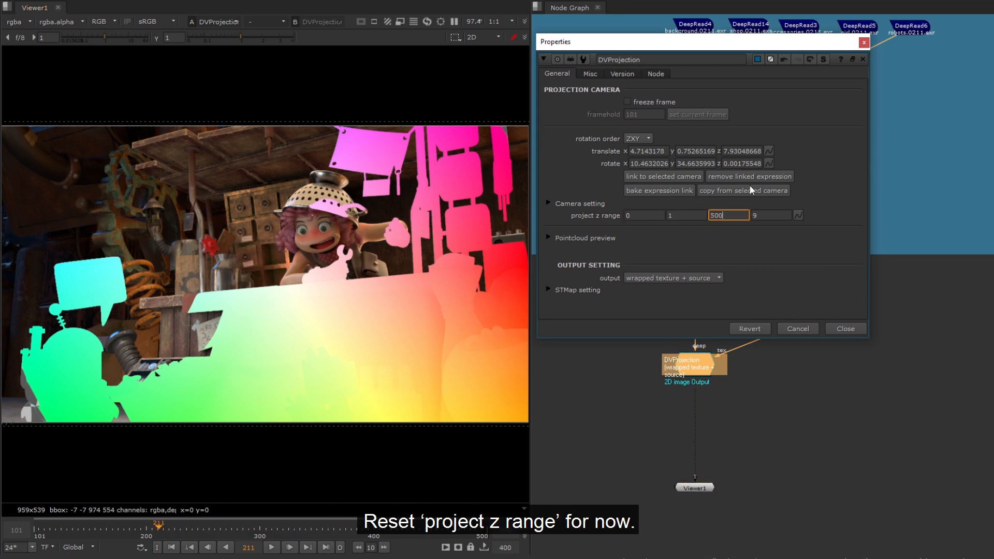
{"action": "key", "text": "Return"}
Move the projection camera in the 3D view closer to the shop counter, at about x 2.1, y 1.6, z 4.15.
{"action": "key", "text": "Tab"}
{"action": "scroll", "coordinate": [126, 313], "scroll_direction": "up", "scroll_amount": 3}
{"action": "left_click", "coordinate": [175, 428]}
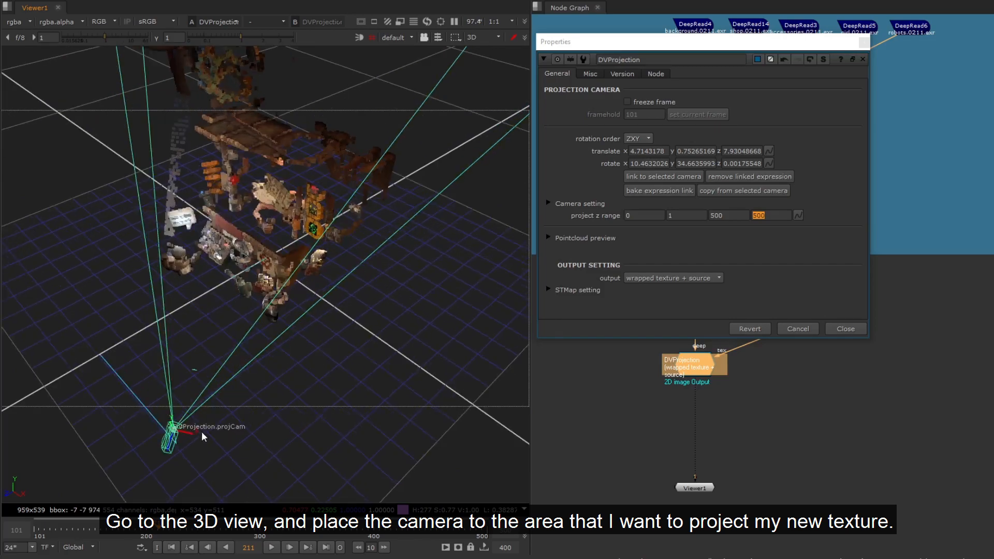
{"action": "left_click_drag", "start_coordinate": [171, 440], "coordinate": [326, 365]}
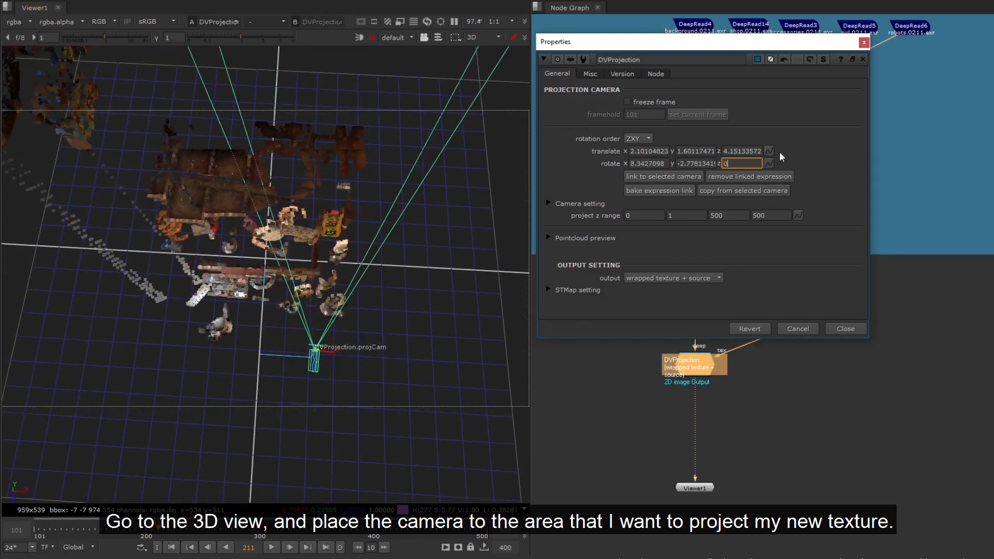
Set the projection camera's rotation to 0 on all axes.
{"action": "key", "text": "shift+Tab"}
{"action": "type", "text": "0"}
{"action": "key", "text": "shift+Tab"}
{"action": "type", "text": "0"}
{"action": "key", "text": "Return"}
Shift the projection camera to x 1.278 and set the point cloud preview to "with project image (slow)".
{"action": "left_click_drag", "start_coordinate": [331, 332], "coordinate": [362, 311], "text": "ctrl"}
{"action": "scroll", "coordinate": [150, 262], "scroll_direction": "up", "scroll_amount": 3}
{"action": "left_click_drag", "start_coordinate": [440, 309], "coordinate": [283, 283]}
{"action": "left_click", "coordinate": [548, 237]}
{"action": "left_click", "coordinate": [660, 251]}
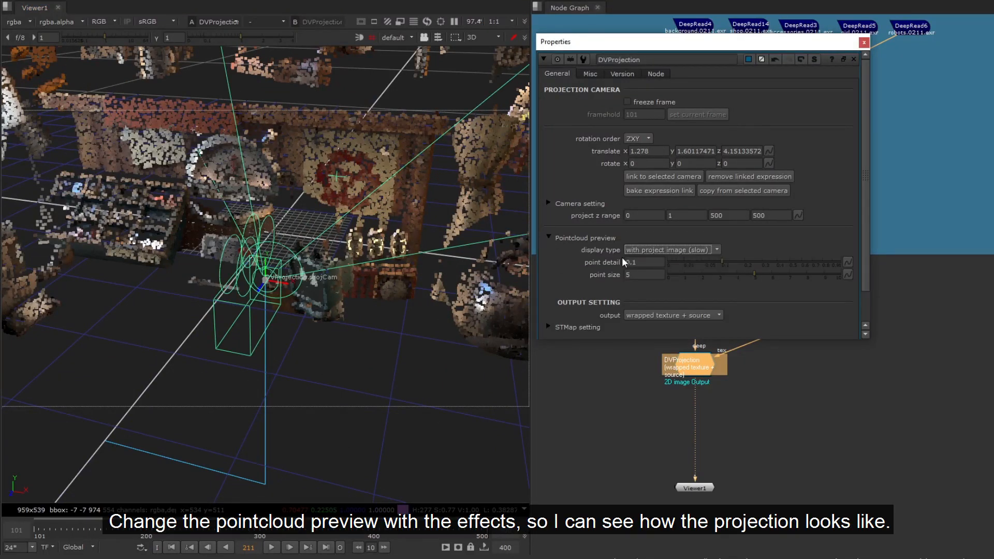
Switch the preview to raw pointcloud and move the projection camera to about x 1.2, y 1.24, z 2.65, facing the gear poster.
{"action": "left_click_drag", "start_coordinate": [332, 280], "coordinate": [269, 270], "text": "ctrl"}
{"action": "left_click", "coordinate": [667, 251]}
{"action": "left_click", "coordinate": [661, 240]}
{"action": "left_click_drag", "start_coordinate": [251, 231], "coordinate": [207, 290], "text": "ctrl"}
{"action": "left_click_drag", "start_coordinate": [184, 292], "coordinate": [202, 151]}
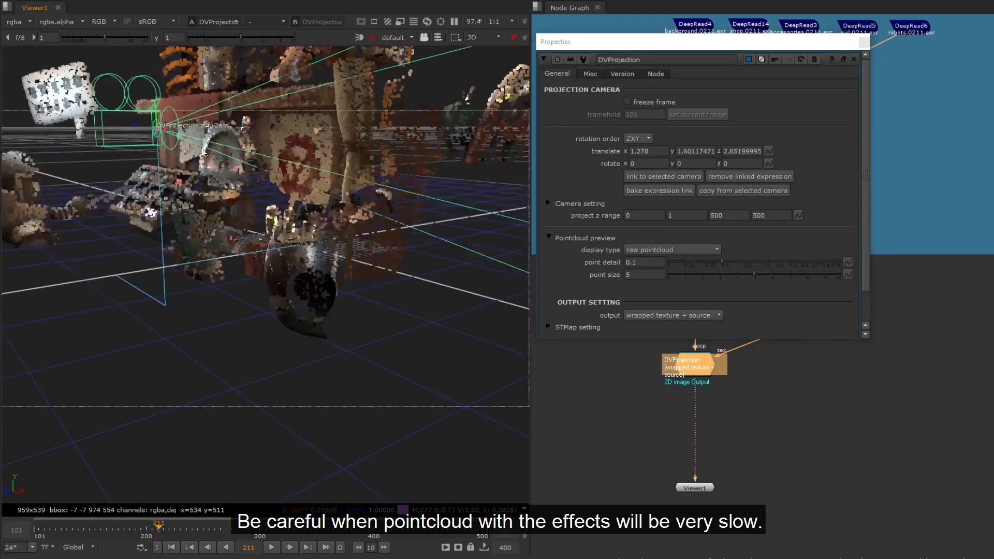
{"action": "left_click_drag", "start_coordinate": [156, 111], "coordinate": [157, 150]}
{"action": "left_click_drag", "start_coordinate": [207, 181], "coordinate": [381, 242], "text": "ctrl"}
Set the point cloud preview to "with project image (slow)", with point detail 1 and point size 1.
{"action": "left_click", "coordinate": [677, 252]}
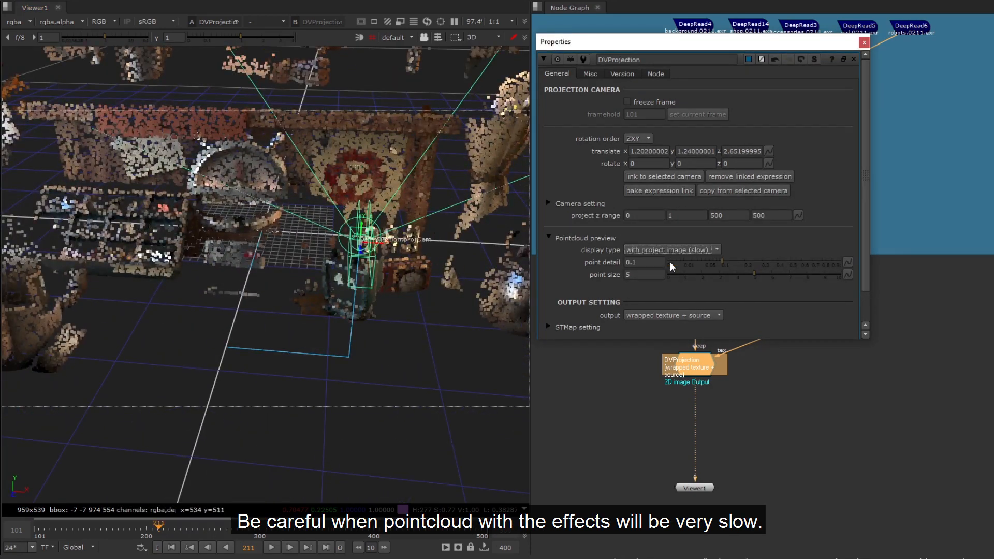
{"action": "type", "text": "1"}
{"action": "key", "text": "Tab"}
{"action": "type", "text": "1"}
{"action": "key", "text": "Return"}
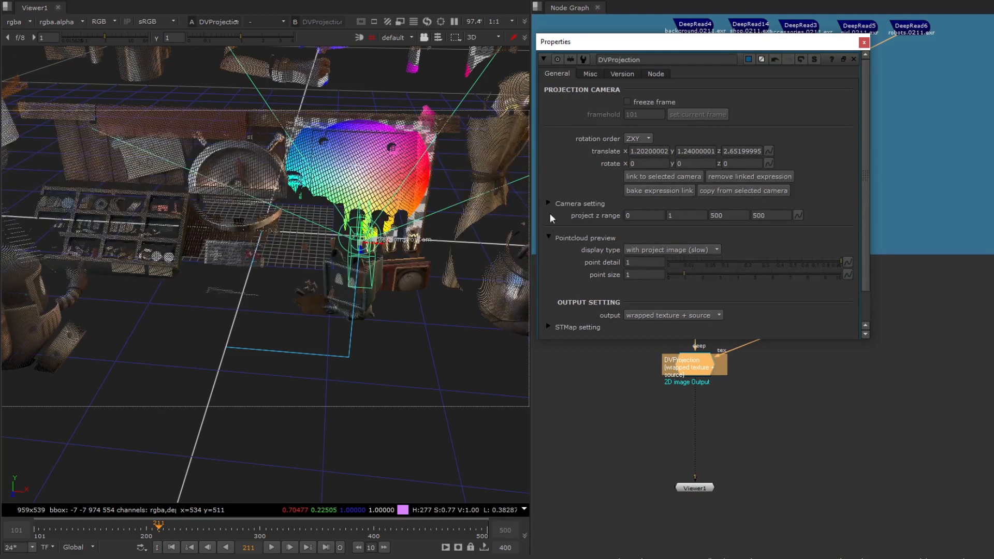
Set the projection camera's focal length to 60 to scale the texture on the gear poster, and view the 2D result.
{"action": "left_click", "coordinate": [549, 203]}
{"action": "left_click", "coordinate": [635, 214]}
{"action": "key", "text": "Up"}
{"action": "key", "text": "Up"}
{"action": "key", "text": "Up"}
{"action": "key", "text": "Up"}
{"action": "key", "text": "Up"}
{"action": "key", "text": "Up"}
{"action": "key", "text": "Up"}
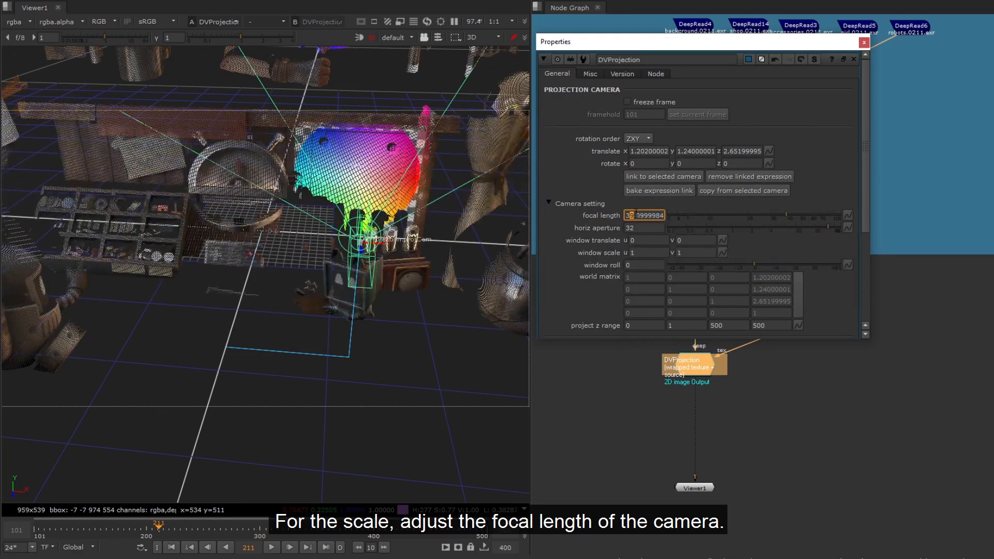
{"action": "key", "text": "Up"}
{"action": "key", "text": "Up"}
{"action": "key", "text": "Up"}
{"action": "key", "text": "Up"}
{"action": "key", "text": "Up"}
{"action": "key", "text": "Up"}
{"action": "key", "text": "Up"}
{"action": "key", "text": "Up"}
{"action": "key", "text": "Up"}
{"action": "key", "text": "Up"}
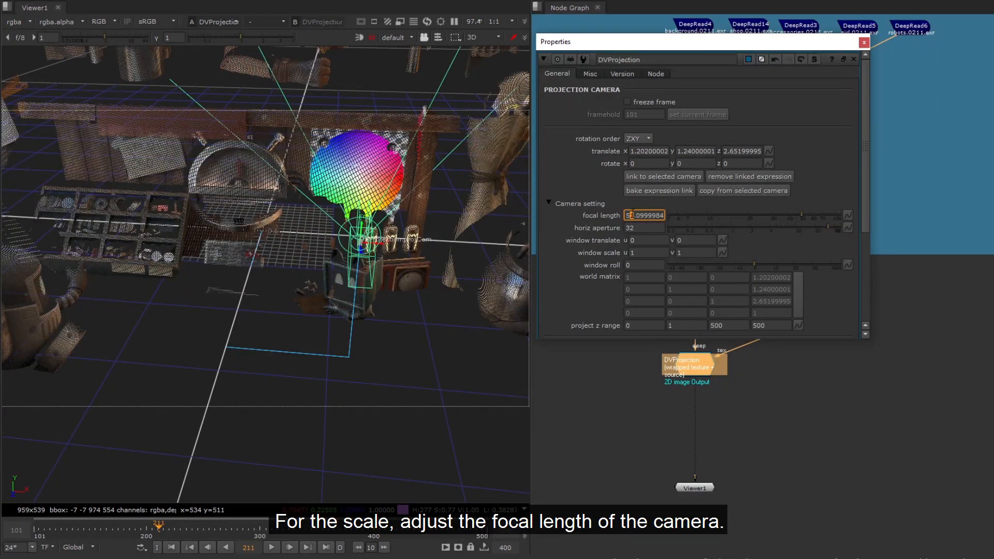
{"action": "key", "text": "Up"}
{"action": "key", "text": "Up"}
{"action": "key", "text": "Up"}
{"action": "key", "text": "Up"}
{"action": "key", "text": "Up"}
{"action": "key", "text": "Up"}
{"action": "key", "text": "Up"}
{"action": "key", "text": "Up"}
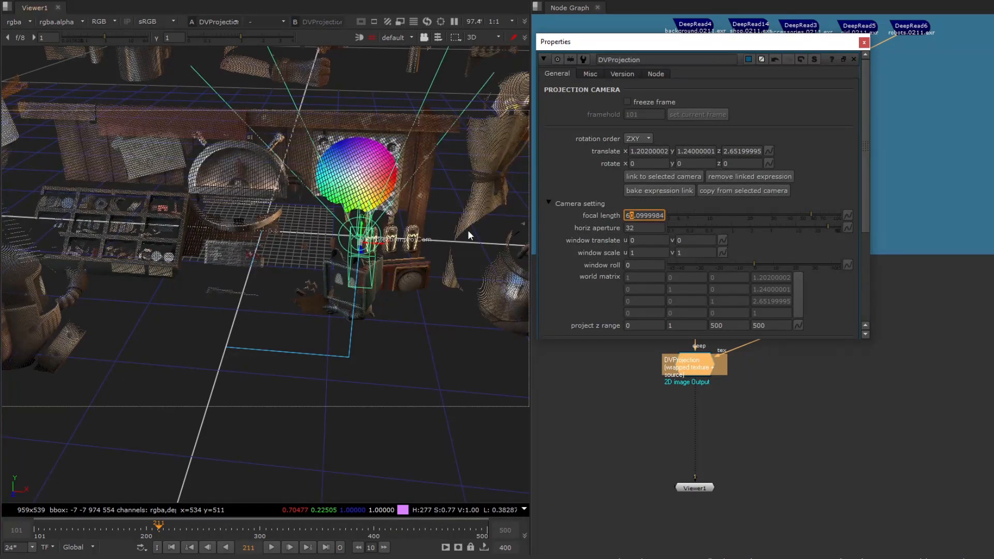
{"action": "key", "text": "BackSpace"}
{"action": "key", "text": "Return"}
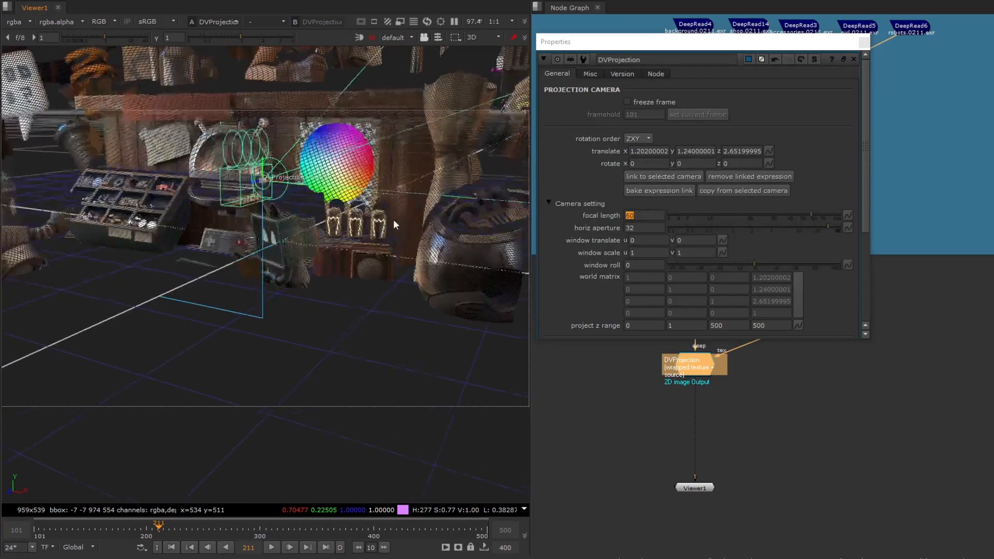
{"action": "mouse_move", "coordinate": [395, 221]}
{"action": "left_mouse_down", "text": "ctrl"}
{"action": "mouse_move", "coordinate": [452, 202]}
{"action": "mouse_move", "coordinate": [400, 240]}
{"action": "left_mouse_up", "text": "ctrl"}
{"action": "key", "text": "Tab"}
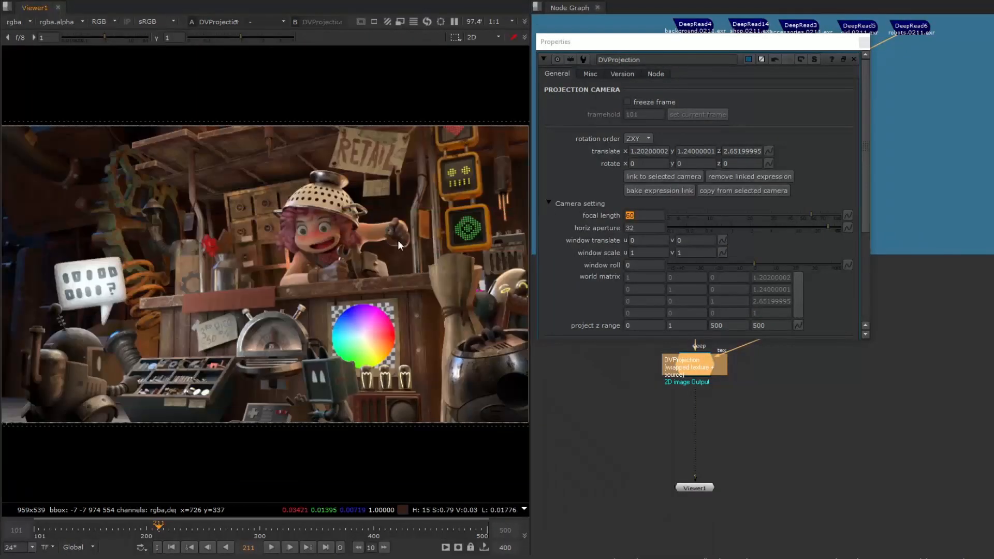
Set the first two project z range values to 1.59 and 1.6 for the gear poster, and check the projection on other frames.
{"action": "left_click", "coordinate": [204, 528]}
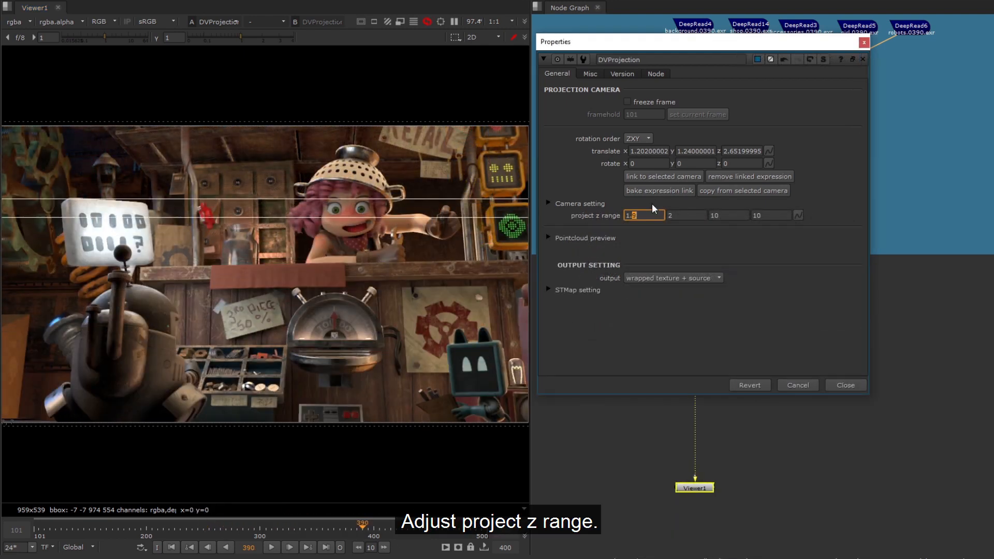
{"action": "key", "text": "Down"}
{"action": "key", "text": "Down"}
{"action": "key", "text": "Down"}
{"action": "key", "text": "Tab"}
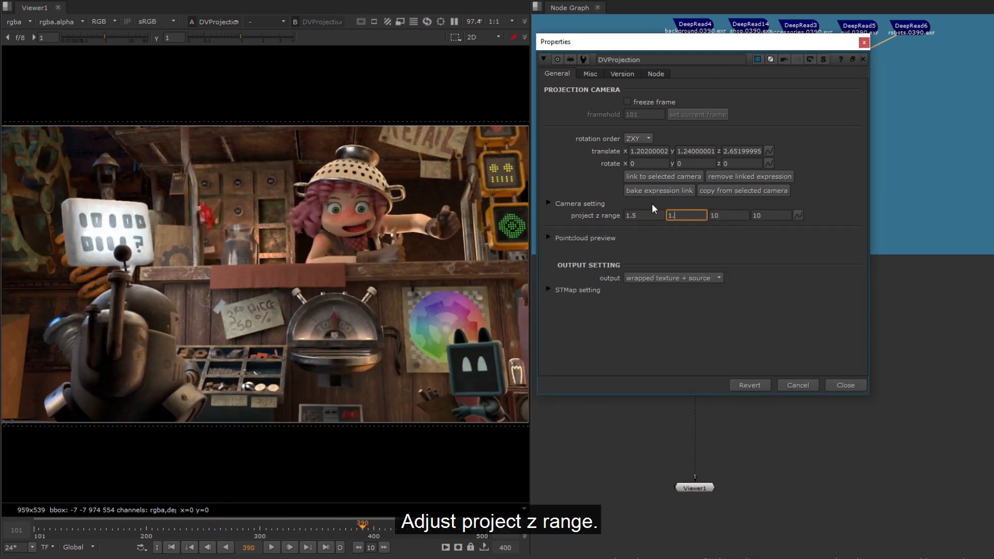
{"action": "key", "text": "Down"}
{"action": "key", "text": "Down"}
{"action": "key", "text": "Down"}
{"action": "key", "text": "Down"}
{"action": "key", "text": "shift+Tab"}
{"action": "key", "text": "Down"}
{"action": "type", "text": "9"}
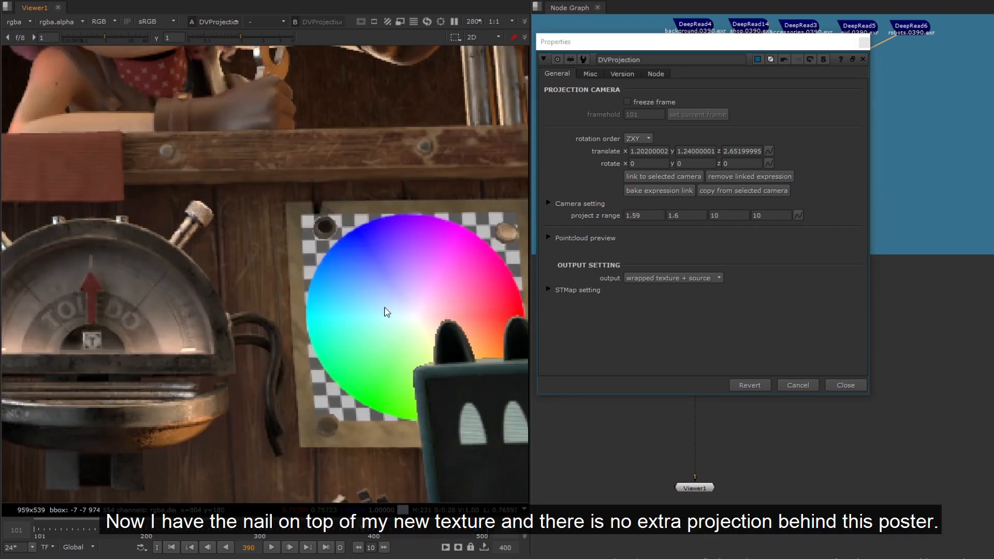
{"action": "middle_click_drag", "start_coordinate": [387, 312], "coordinate": [248, 280]}
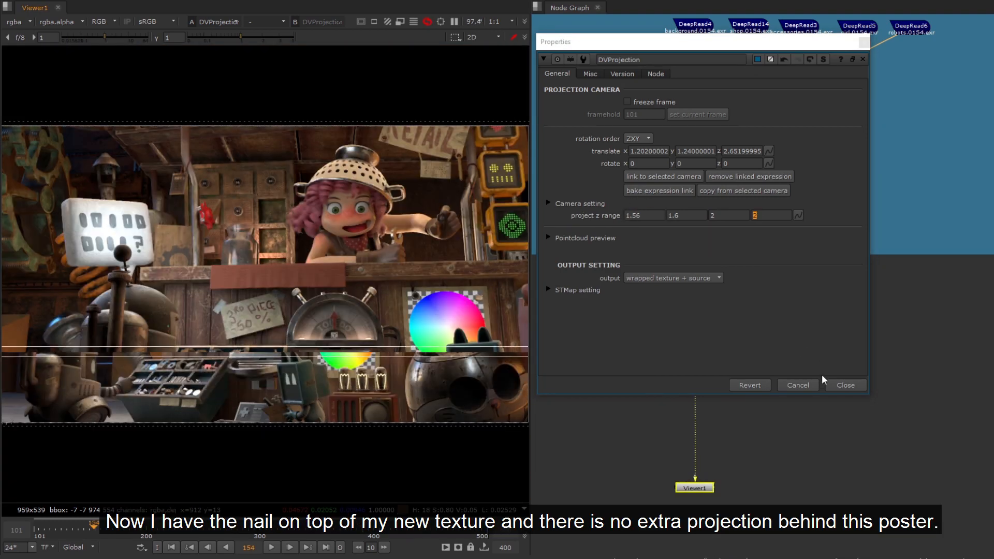
{"action": "left_click_drag", "start_coordinate": [54, 535], "coordinate": [43, 534]}
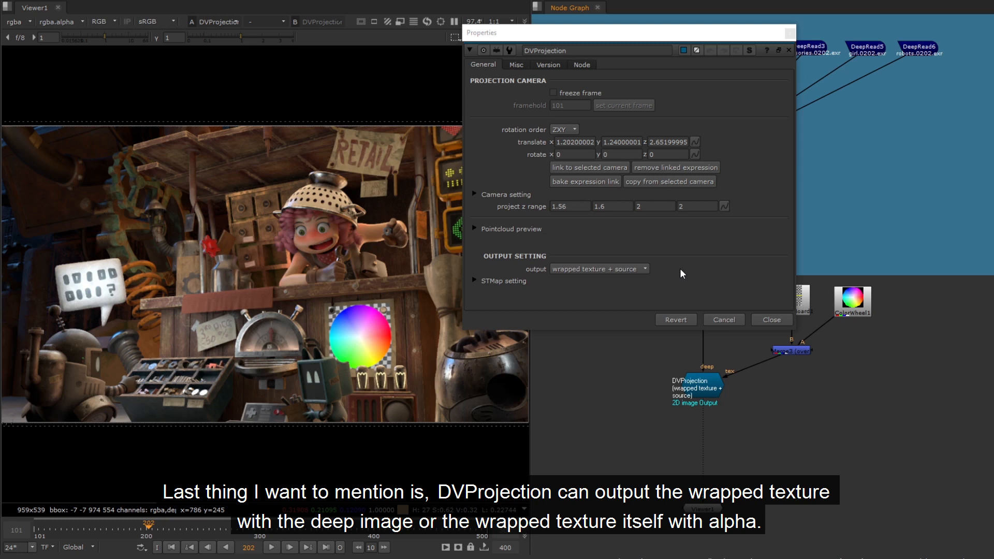
Set the DVProjection output to wrapped texture and check its alpha channel.
{"action": "left_click", "coordinate": [627, 270]}
{"action": "left_click", "coordinate": [619, 283]}
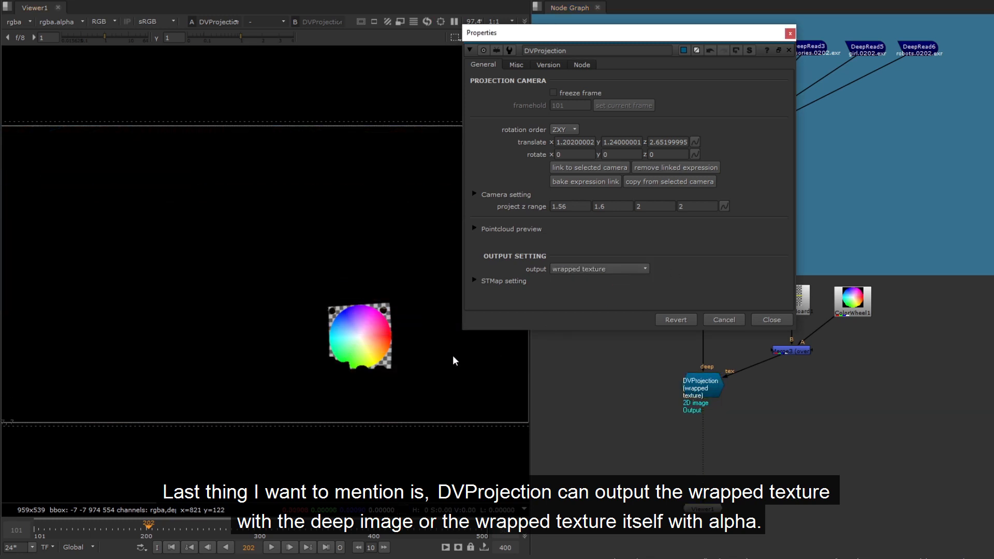
{"action": "key", "text": "a"}
{"action": "key", "text": "a"}
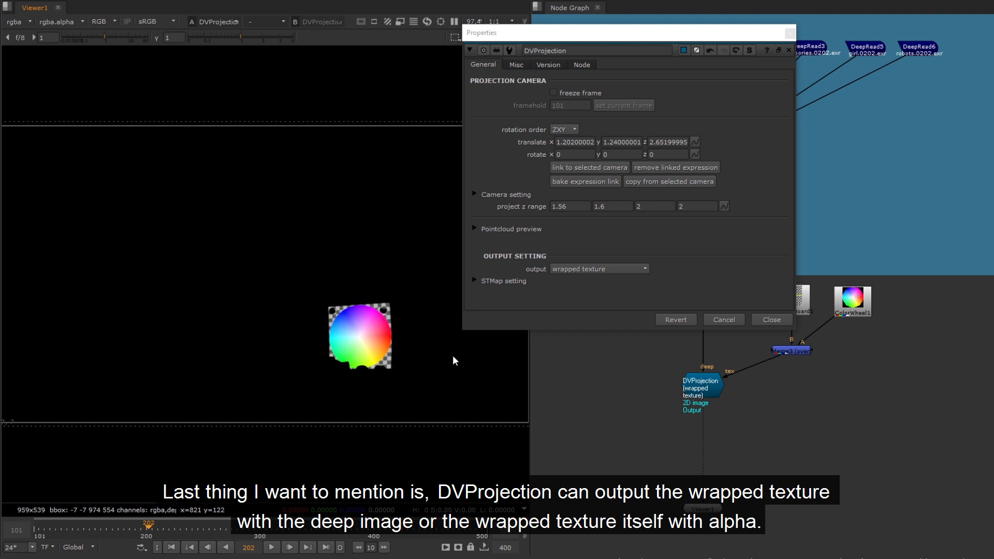
Set the DVProjection output to uv and close its properties.
{"action": "left_click", "coordinate": [617, 270]}
{"action": "left_click", "coordinate": [604, 282]}
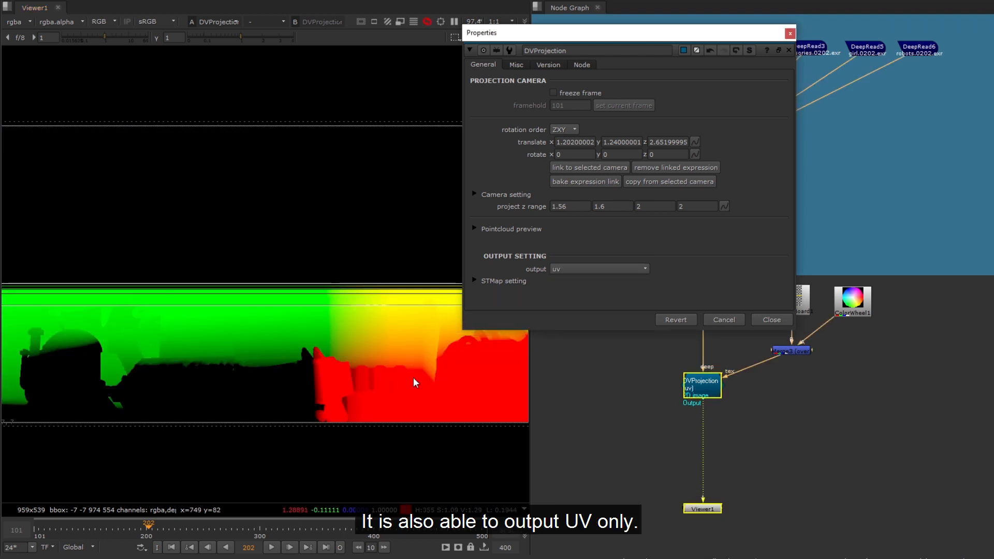
{"action": "left_click", "coordinate": [772, 320]}
Add a DeepToImage node, connect it to DeepMerge1 and view its 2D result.
{"action": "key", "text": "Tab"}
{"action": "type", "text": "dti"}
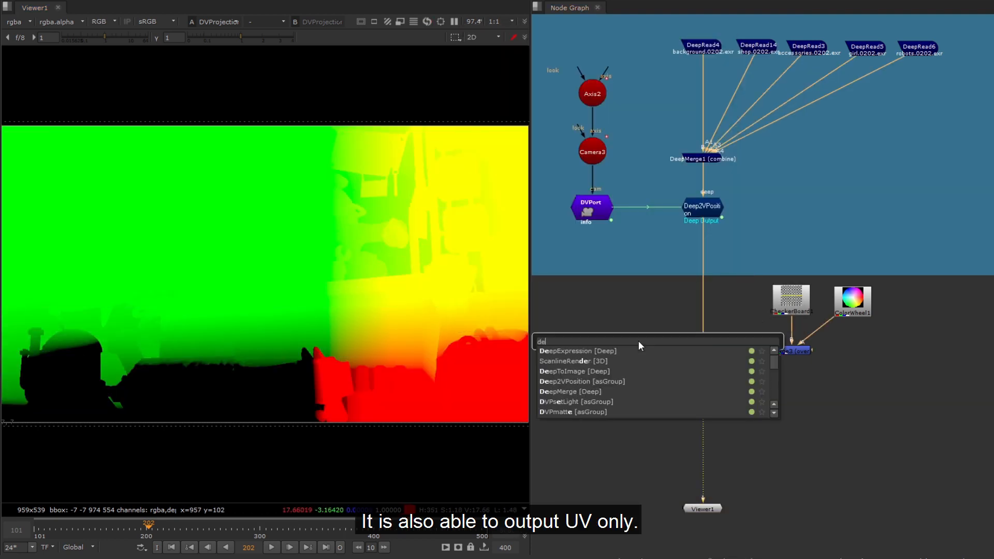
{"action": "key", "text": "Return"}
{"action": "key", "text": "1"}
{"action": "left_click_drag", "start_coordinate": [596, 344], "coordinate": [703, 158]}
Add an STMap node with its stmap input from DVProjection and its src input from the merged checkerboard and color wheel.
{"action": "left_click", "coordinate": [557, 459]}
{"action": "key", "text": "Tab"}
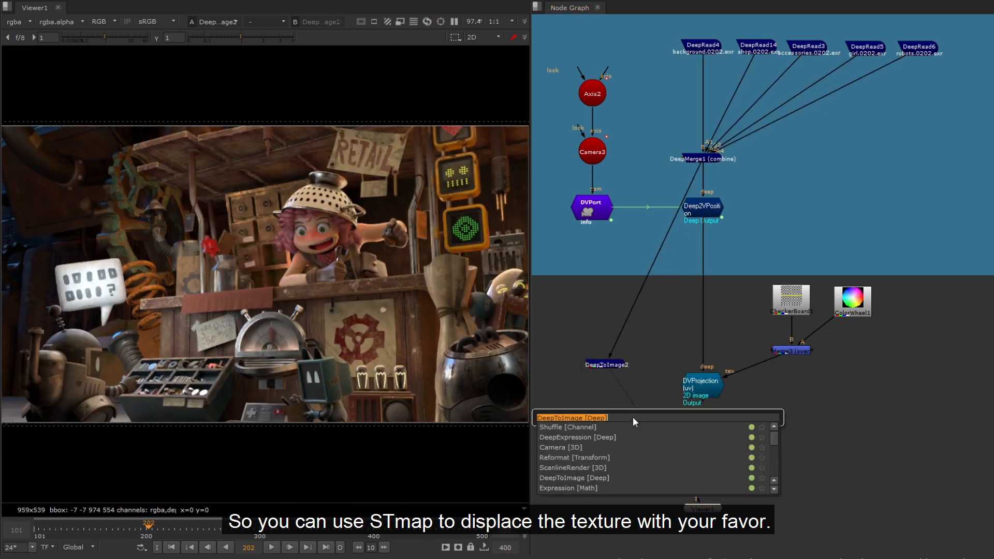
{"action": "type", "text": "stm"}
{"action": "key", "text": "Return"}
{"action": "left_click_drag", "start_coordinate": [614, 434], "coordinate": [710, 389]}
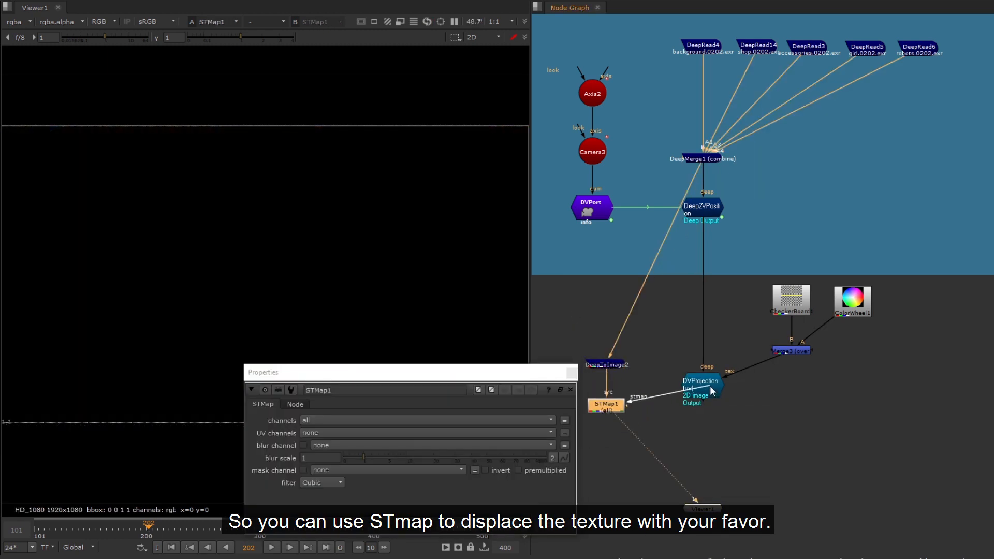
{"action": "left_click_drag", "start_coordinate": [608, 383], "coordinate": [789, 353]}
{"action": "left_click_drag", "start_coordinate": [610, 407], "coordinate": [775, 406]}
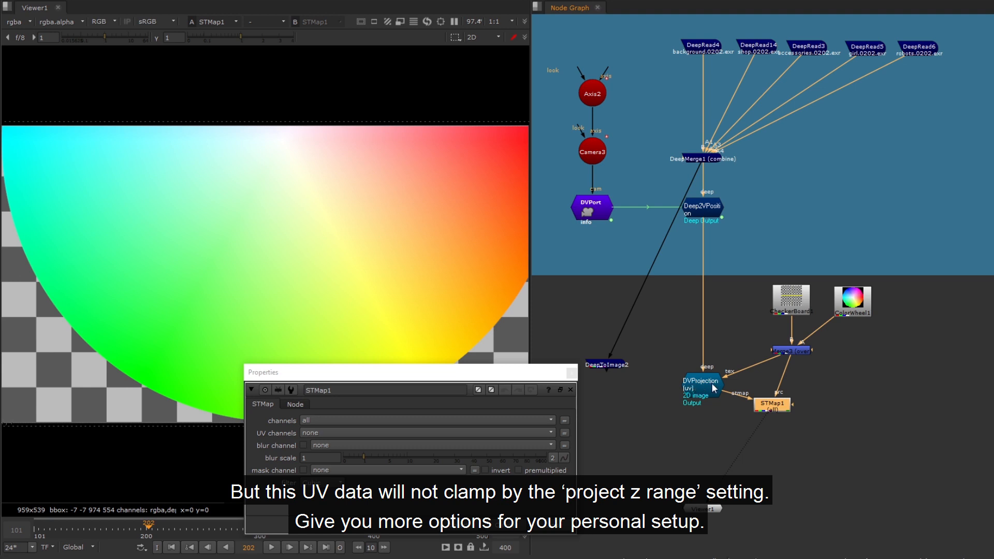
Choose the STMap's UV channels and insert a Crop node after the merged checkerboard and color wheel texture.
{"action": "left_click", "coordinate": [326, 433]}
{"action": "left_click", "coordinate": [326, 456]}
{"action": "left_click", "coordinate": [772, 381]}
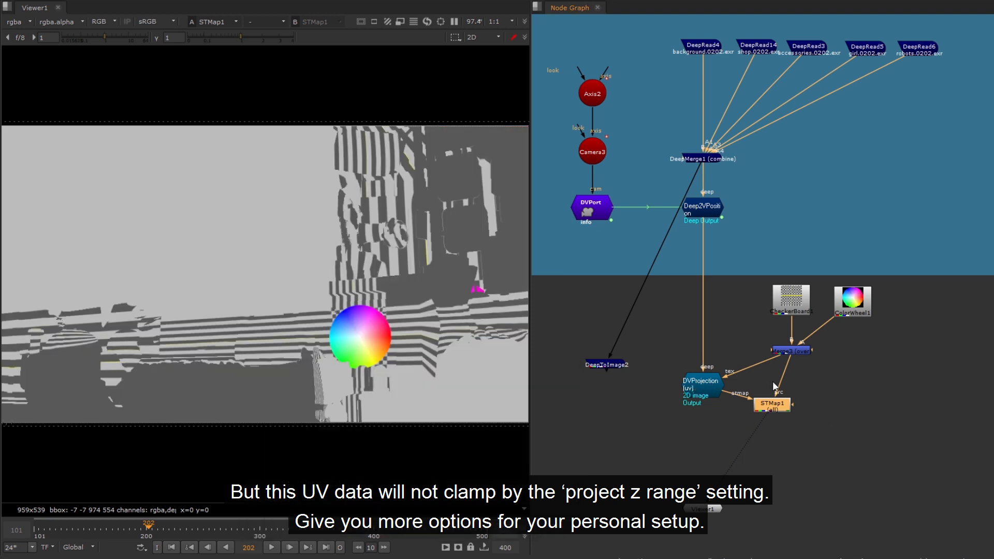
{"action": "key", "text": "Tab"}
{"action": "type", "text": "crop"}
{"action": "key", "text": "Return"}
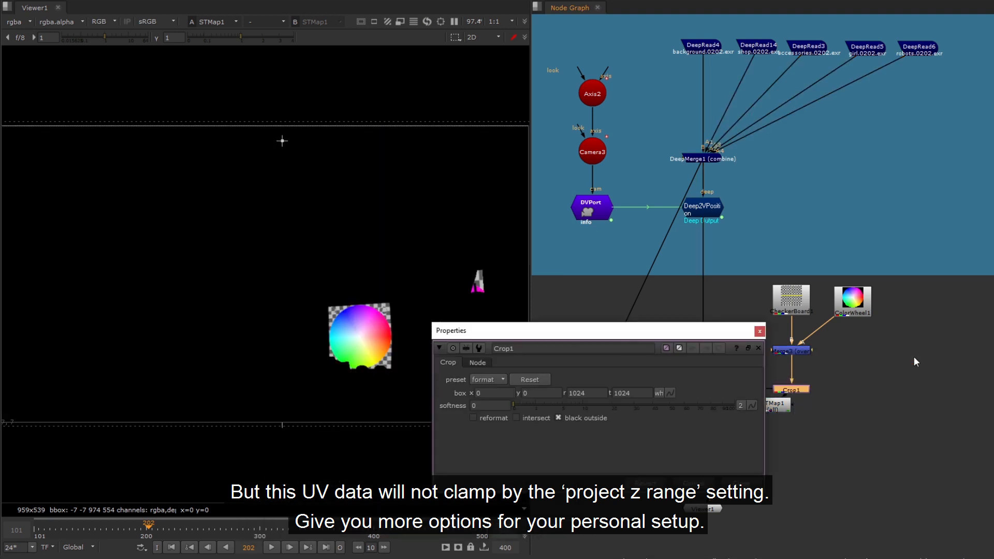
{"action": "left_click", "coordinate": [742, 525]}
Add a Merge node below DeepToImage2 and connect STMap1 to it to composite the displaced texture over the render.
{"action": "left_click", "coordinate": [643, 432]}
{"action": "key", "text": "m"}
{"action": "key", "text": "1"}
{"action": "left_click_drag", "start_coordinate": [647, 418], "coordinate": [620, 366]}
{"action": "left_click", "coordinate": [609, 368]}
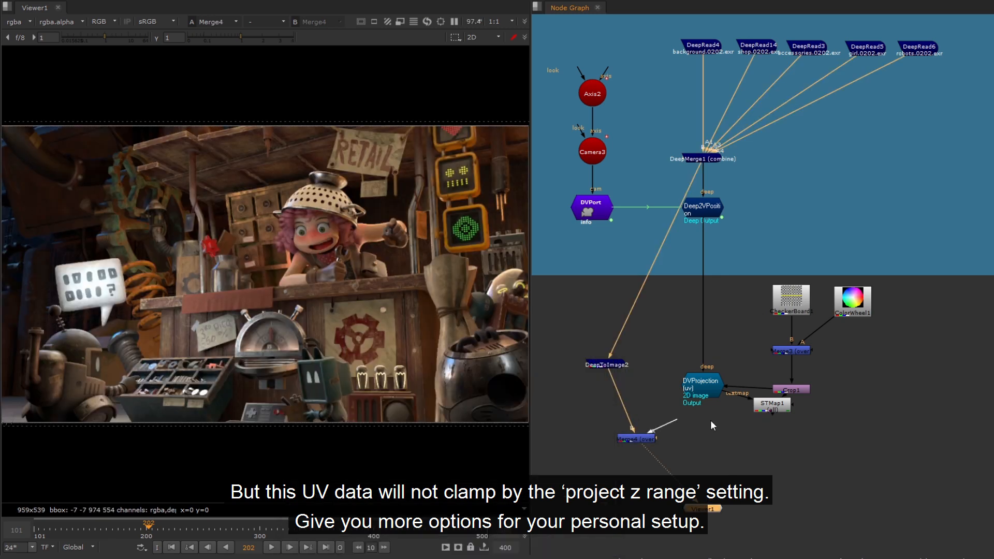
{"action": "left_click_drag", "start_coordinate": [655, 437], "coordinate": [773, 405]}
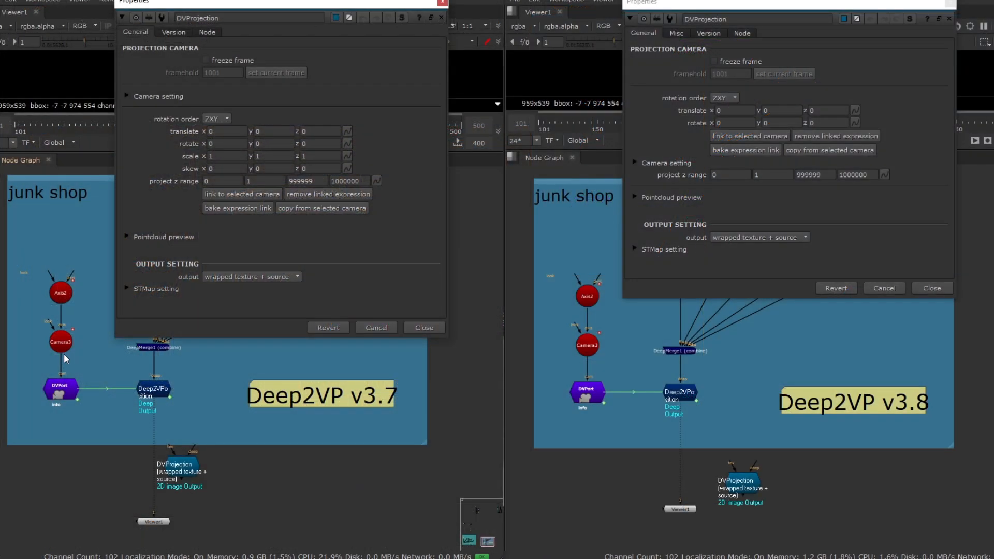
Link the Deep2VP v3.7 DVProjection to Camera3.
{"action": "left_click", "coordinate": [63, 350]}
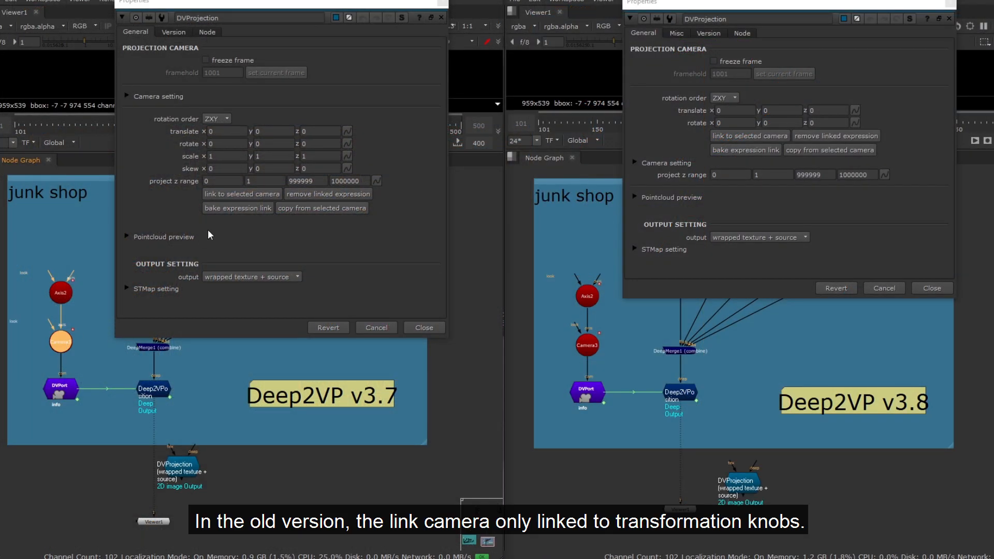
{"action": "left_click", "coordinate": [226, 193]}
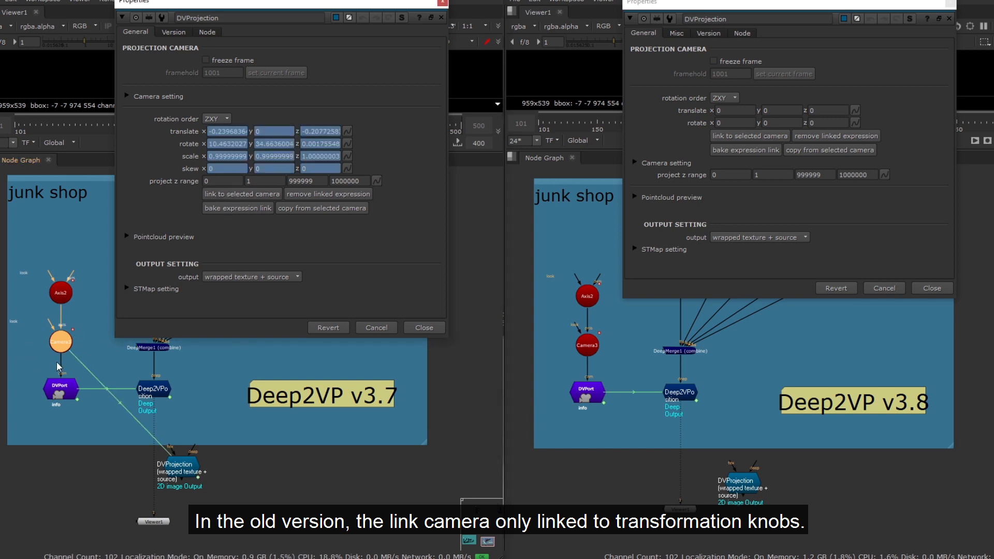
{"action": "left_click", "coordinate": [88, 331]}
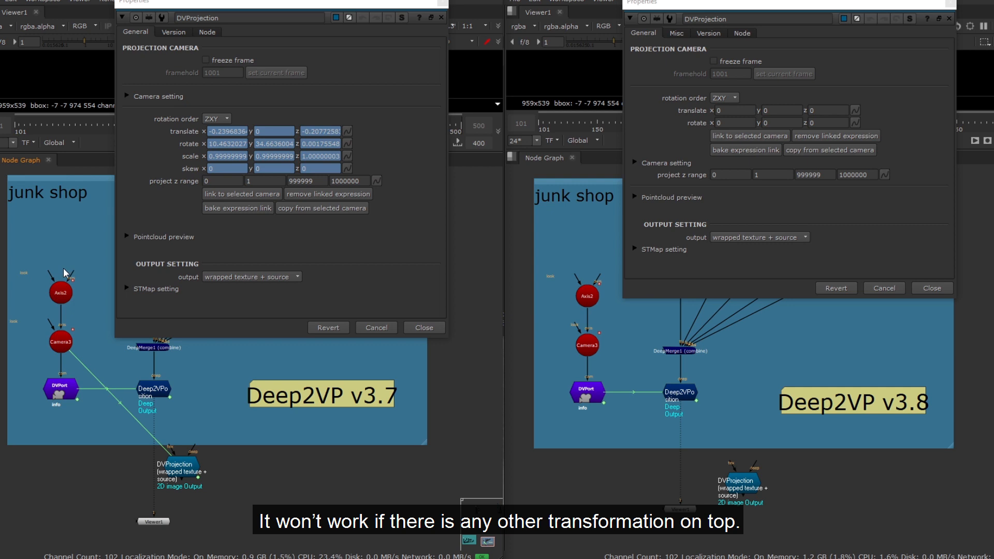
Link the Deep2VP v3.8 DVProjection to Camera3 and expand its camera settings to show the world matrix.
{"action": "left_click", "coordinate": [764, 380]}
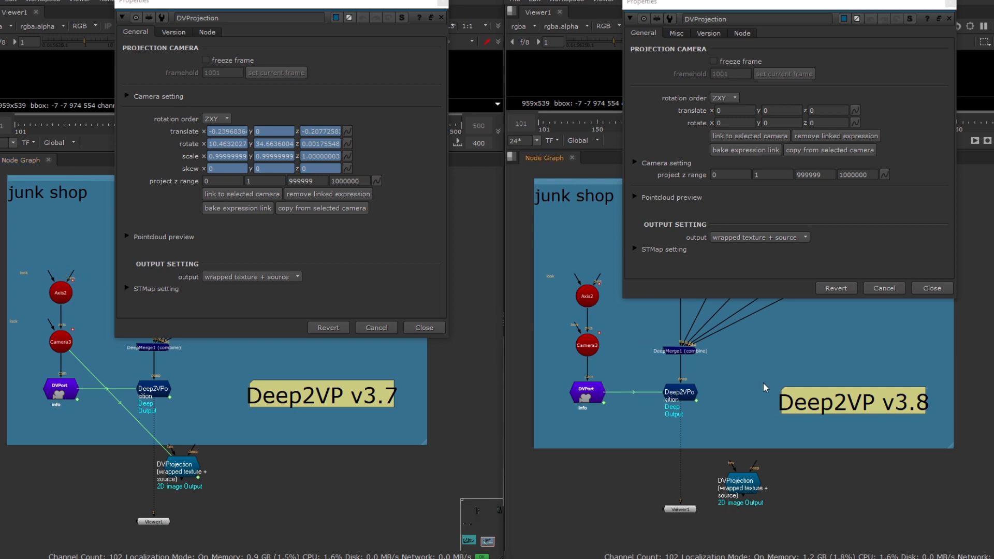
{"action": "left_click", "coordinate": [591, 347]}
{"action": "left_click", "coordinate": [777, 137]}
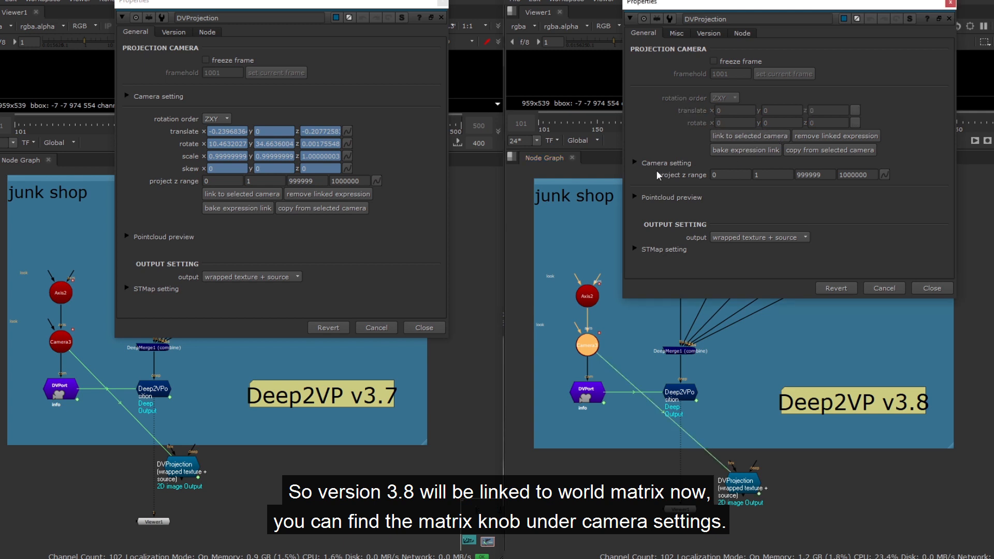
{"action": "left_click", "coordinate": [636, 162]}
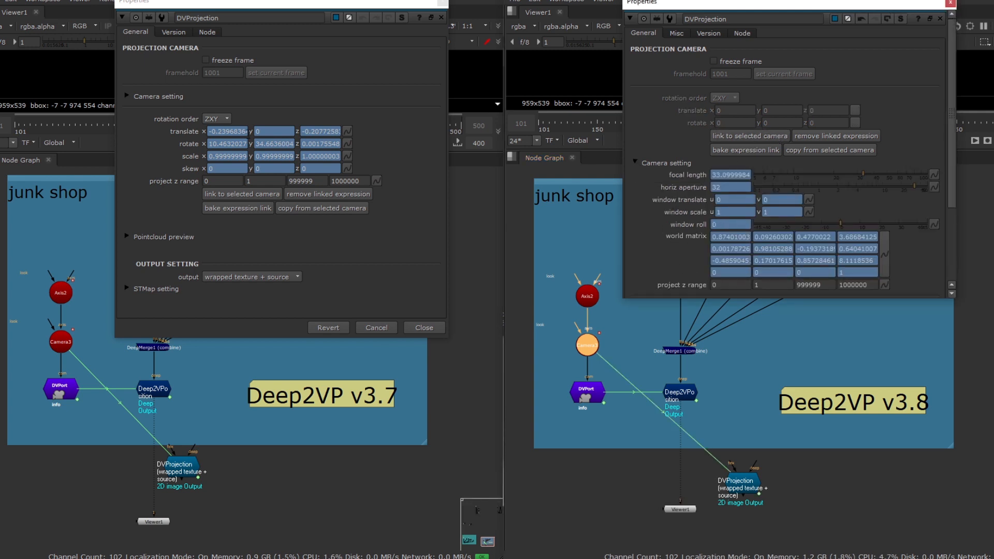
Remove the linked expression from the v3.8 DVProjection and inspect its camera settings and deepPosition and deepNormal keep options.
{"action": "left_click", "coordinate": [851, 138]}
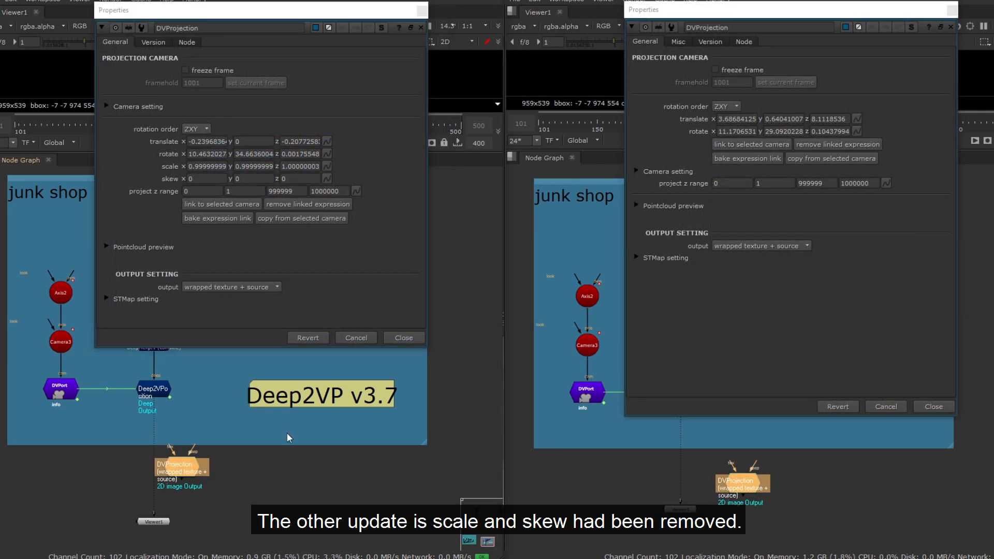
{"action": "left_click", "coordinate": [636, 171]}
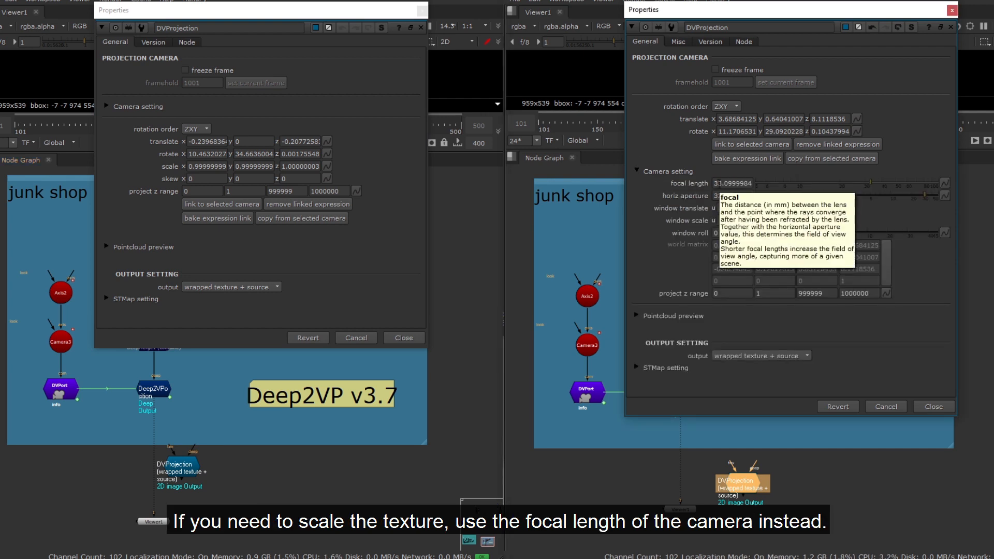
{"action": "left_click", "coordinate": [637, 171]}
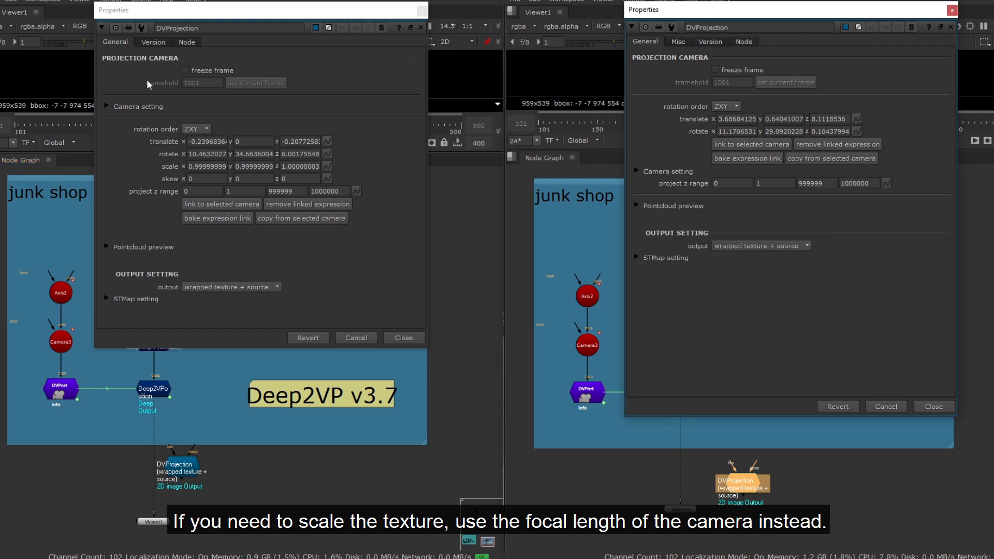
{"action": "left_click", "coordinate": [680, 42]}
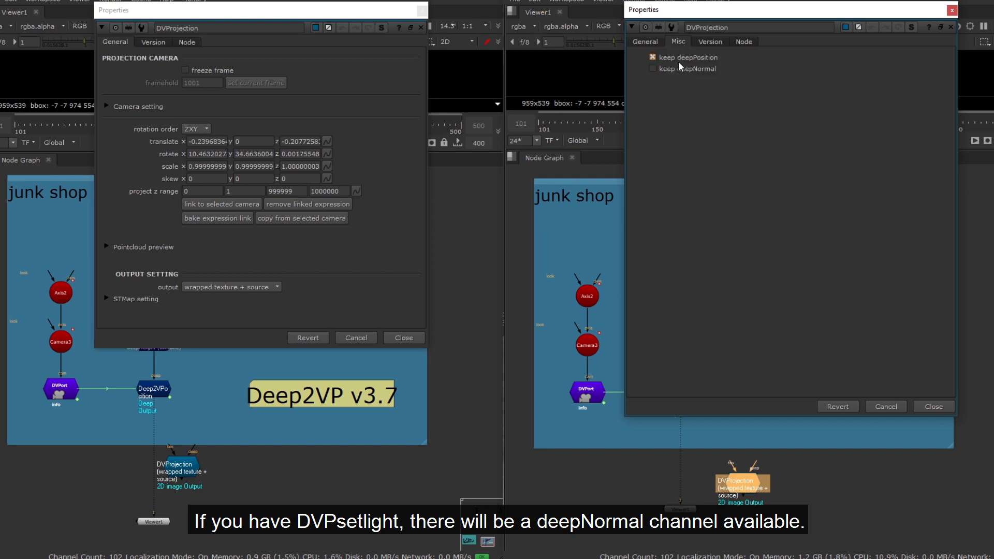
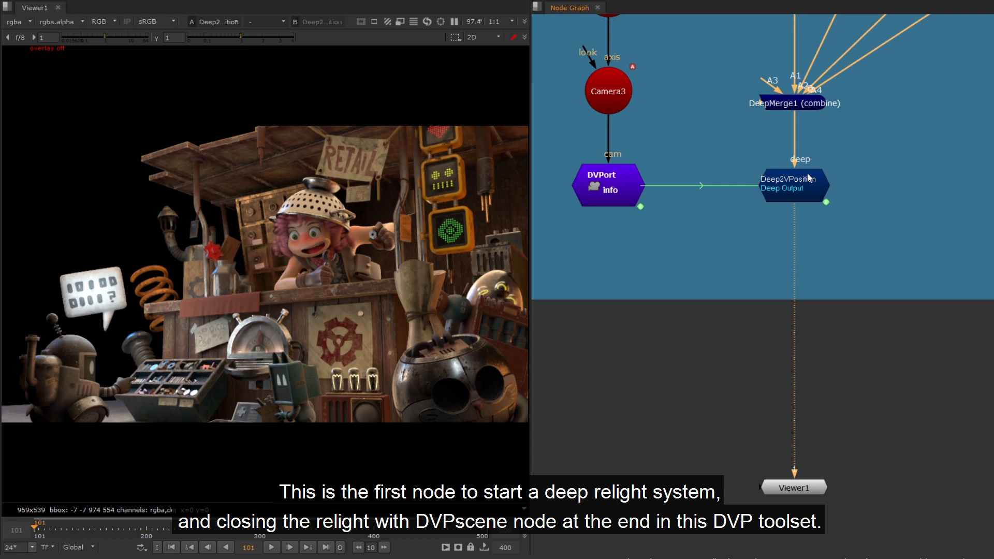
Add a DVPsetLight node below Deep2VPosition and view its alpha channel.
{"action": "left_click", "coordinate": [809, 178]}
{"action": "key", "text": "Tab"}
{"action": "type", "text": "dvpset"}
{"action": "key", "text": "Down"}
{"action": "key", "text": "Return"}
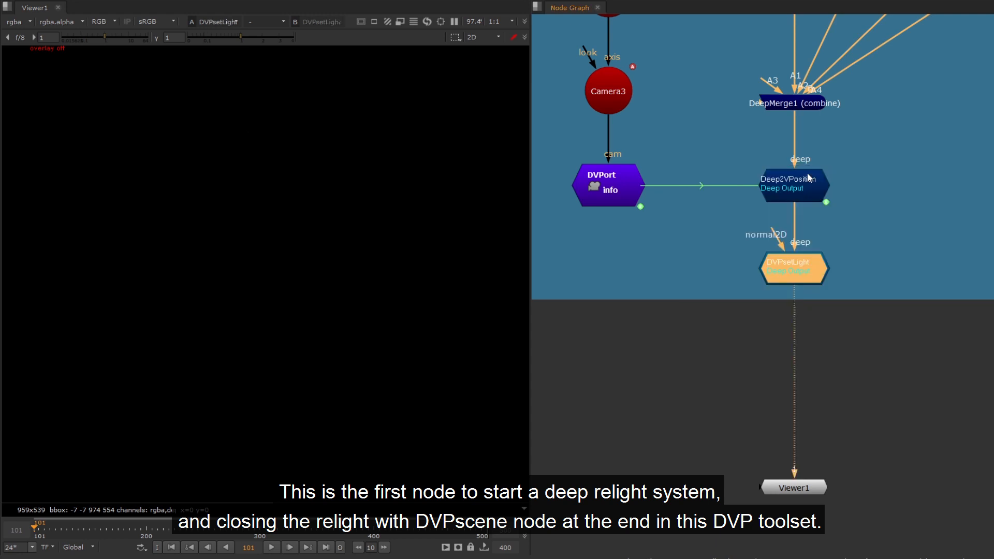
{"action": "left_click_drag", "start_coordinate": [800, 272], "coordinate": [806, 348]}
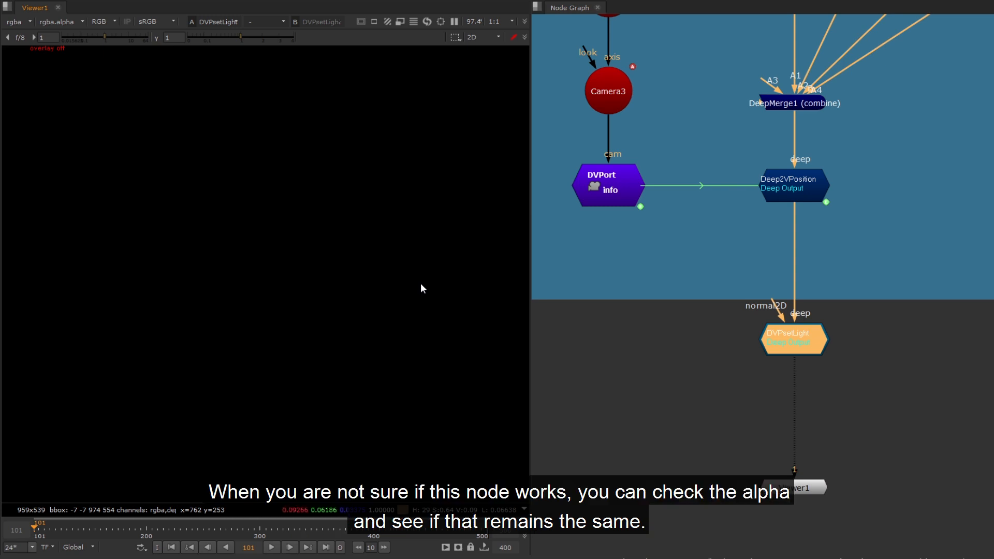
{"action": "key", "text": "a"}
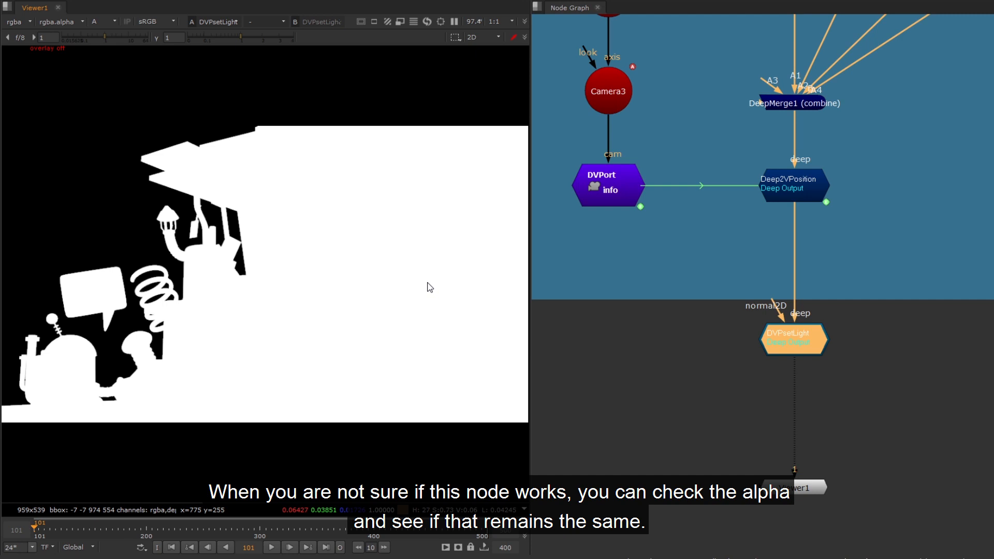
Connect DVPToImage to the DVPsetLight's normal2D input and set output normal data to input 2D normal (world space).
{"action": "left_click", "coordinate": [796, 345]}
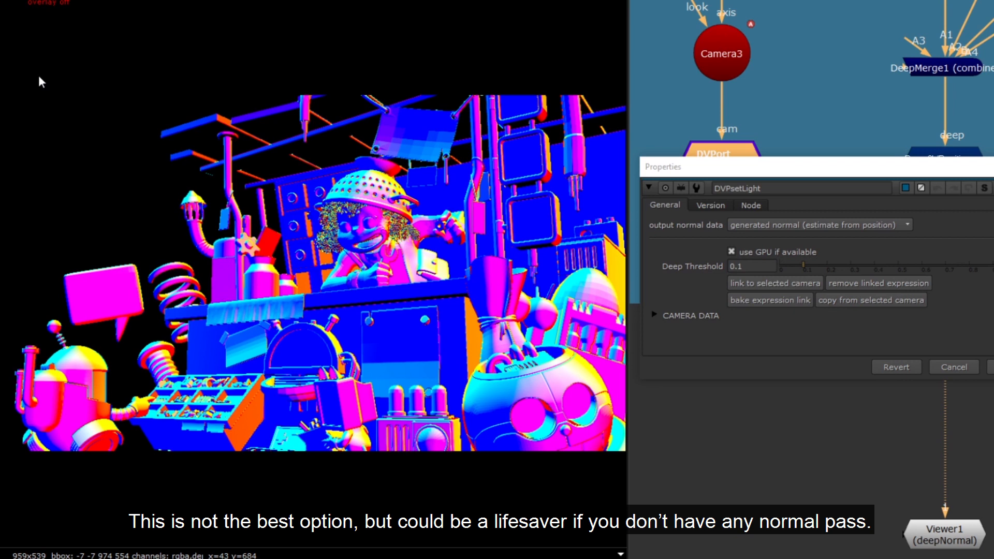
{"action": "left_click_drag", "start_coordinate": [966, 174], "coordinate": [854, 15]}
{"action": "middle_click_drag", "start_coordinate": [868, 279], "coordinate": [865, 293]}
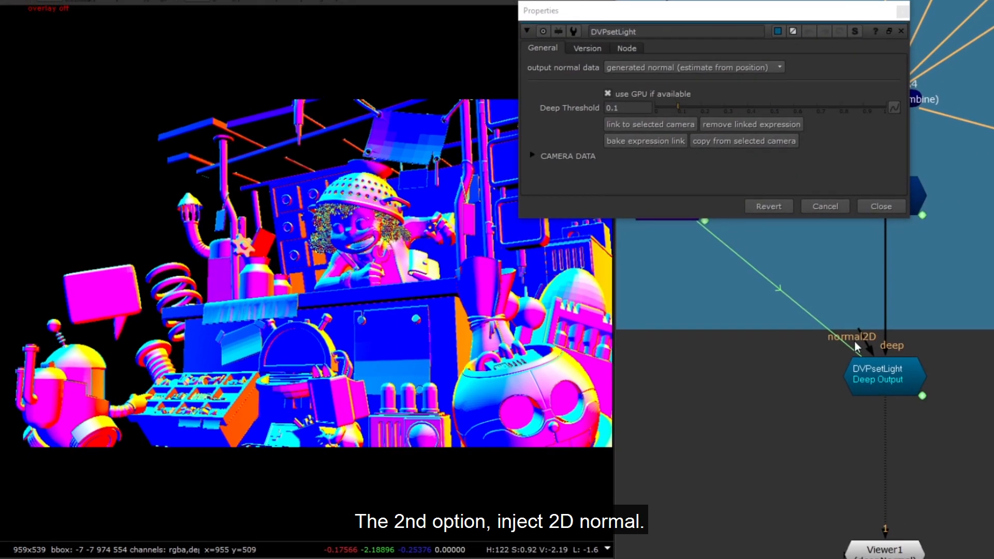
{"action": "left_click_drag", "start_coordinate": [880, 332], "coordinate": [992, 260]}
{"action": "left_click", "coordinate": [638, 77]}
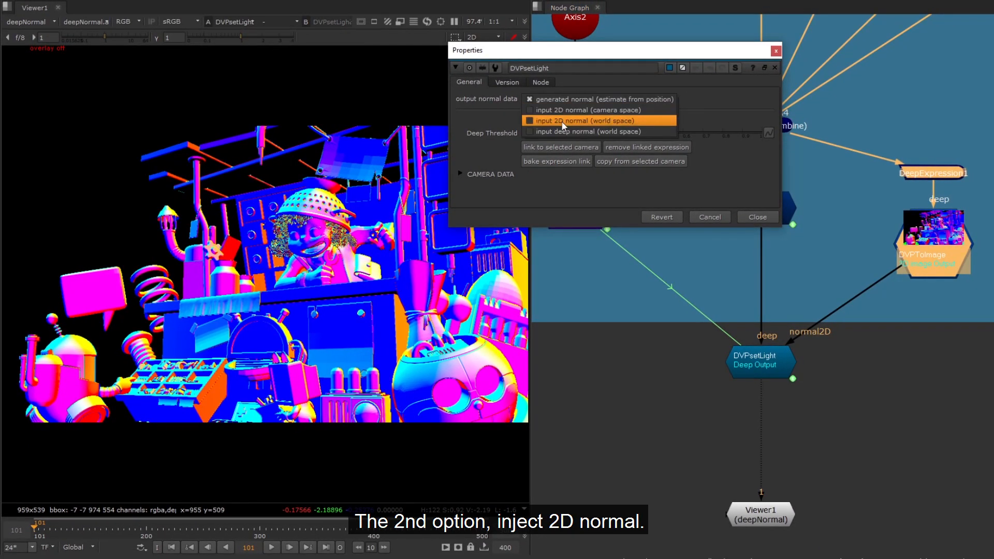
{"action": "left_click", "coordinate": [621, 107]}
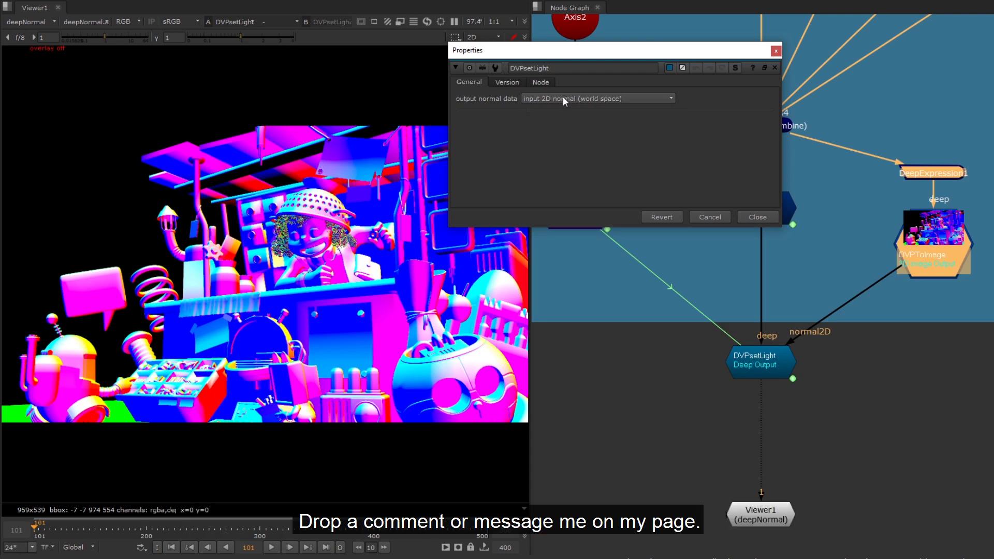
Set the DVPsetLight's output normal data to input deep normal (world space).
{"action": "left_click", "coordinate": [564, 97]}
{"action": "left_click", "coordinate": [564, 104]}
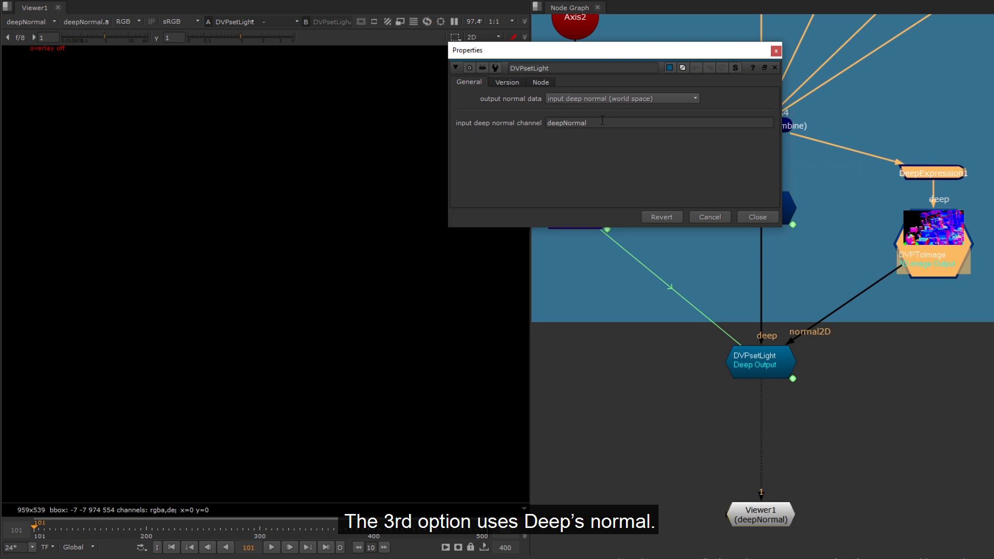
Set the DVPsetLight's input deep normal channel to Nworld.
{"action": "left_click_drag", "start_coordinate": [594, 123], "coordinate": [441, 125]}
{"action": "type", "text": "Nwor"}
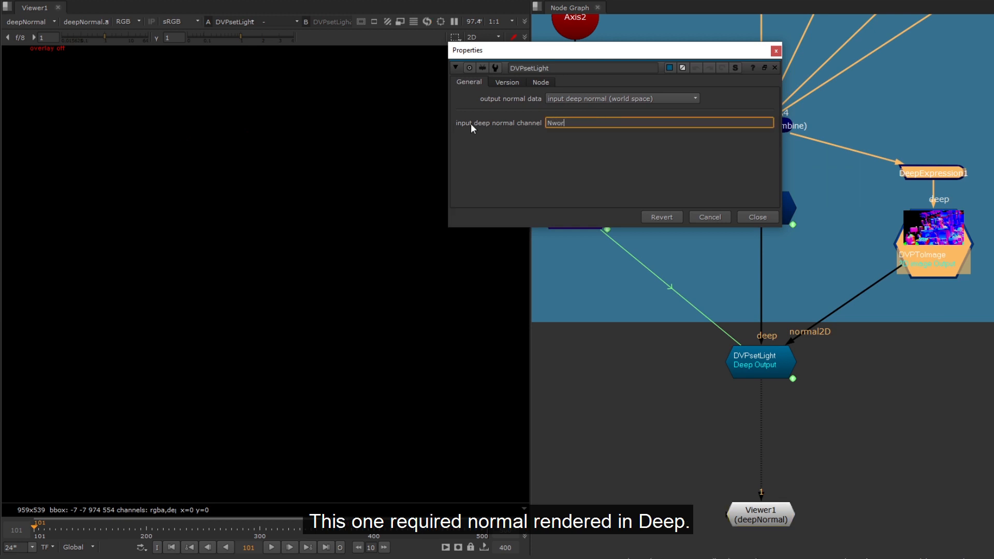
{"action": "key", "text": "BackSpace"}
{"action": "type", "text": "rld"}
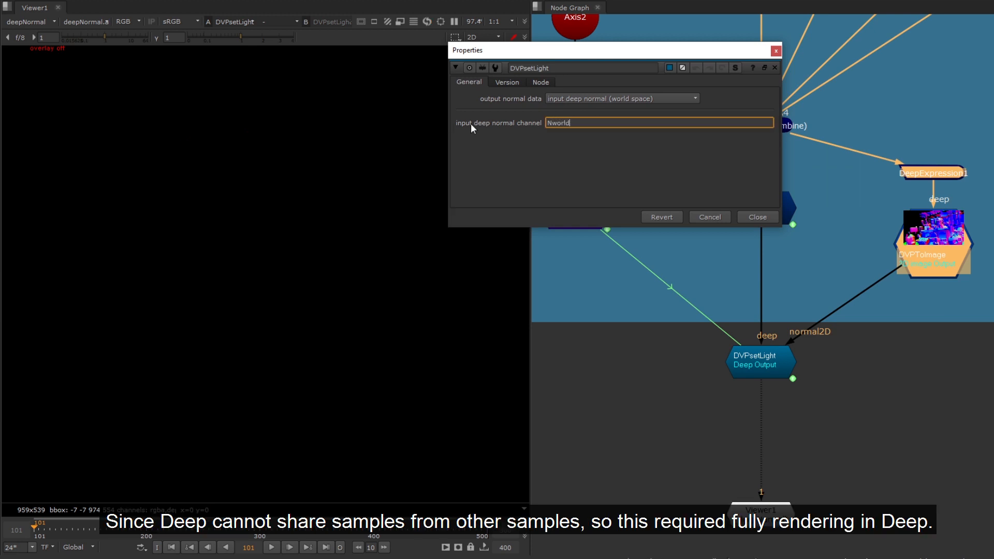
Display the deepNormal layer of the DVPsetLight output in the viewer.
{"action": "left_click", "coordinate": [642, 356]}
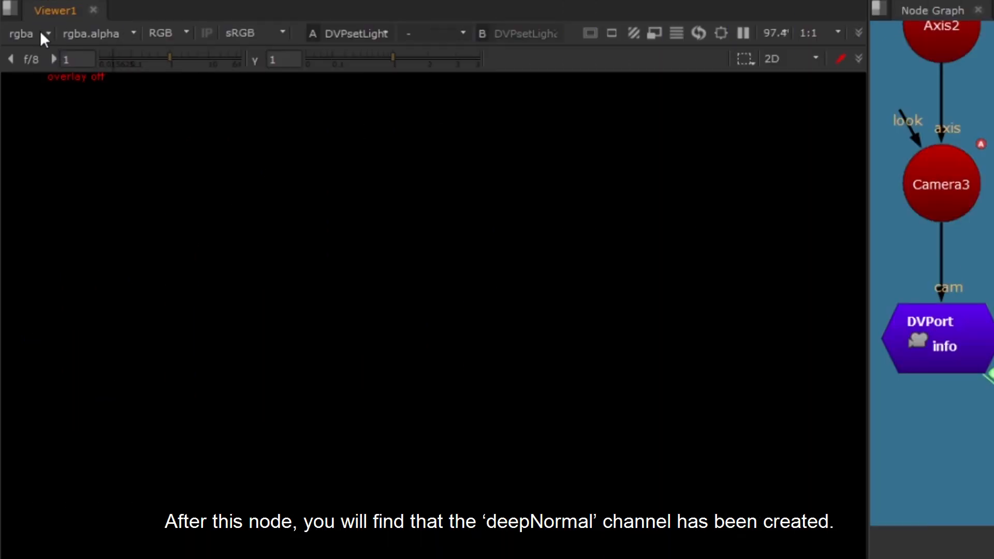
{"action": "left_click", "coordinate": [44, 34]}
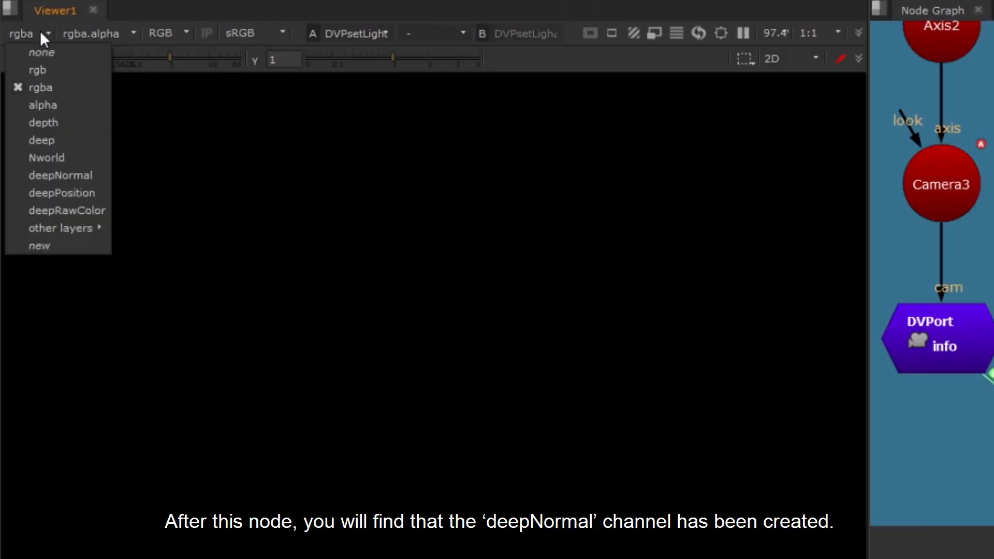
{"action": "left_click", "coordinate": [66, 173]}
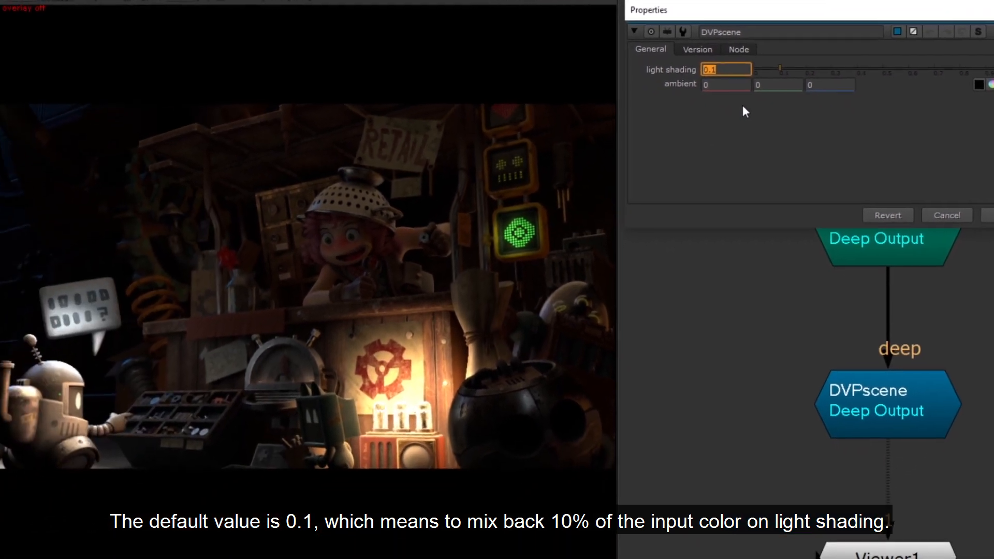
Try DVPscene light shading values from 0 up to 0.3, and set the blue ambient value to 0.01.
{"action": "type", "text": "0"}
{"action": "key", "text": "Return"}
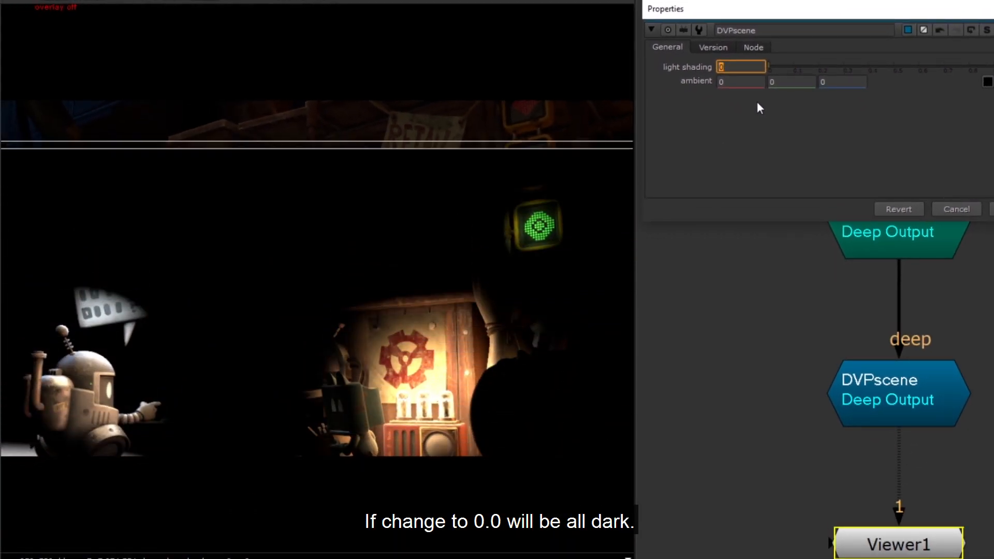
{"action": "key", "text": "Up"}
{"action": "key", "text": "Up"}
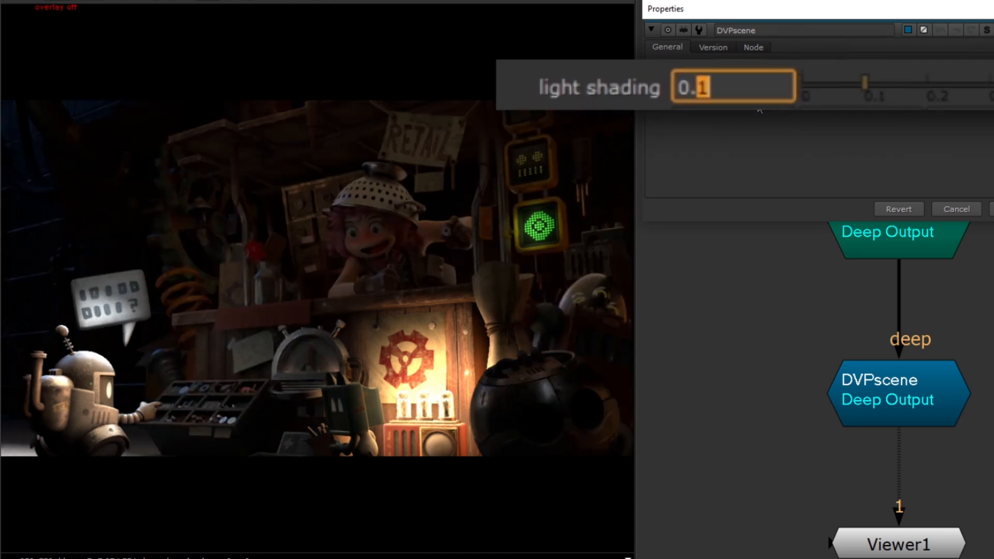
{"action": "key", "text": "Up"}
{"action": "key", "text": "Up"}
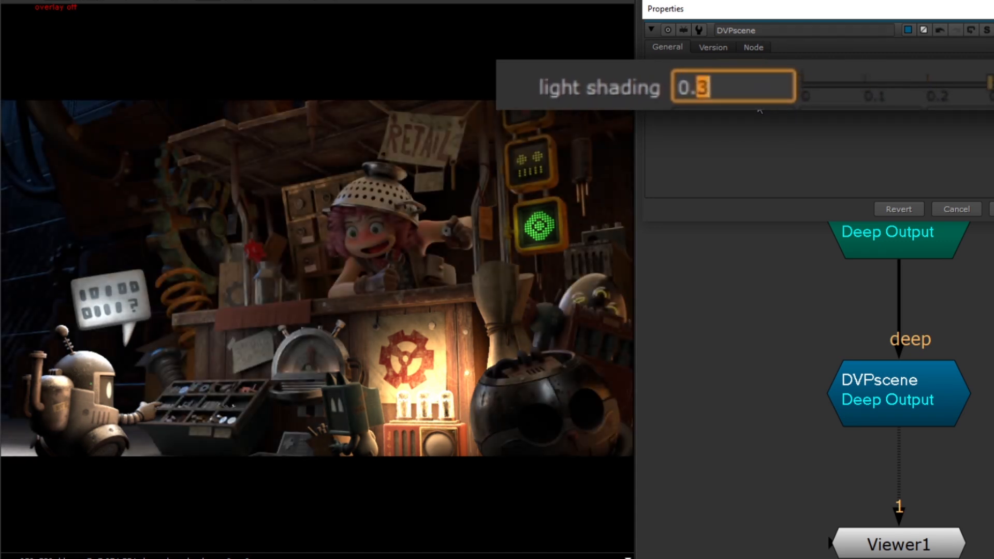
{"action": "key", "text": "Down"}
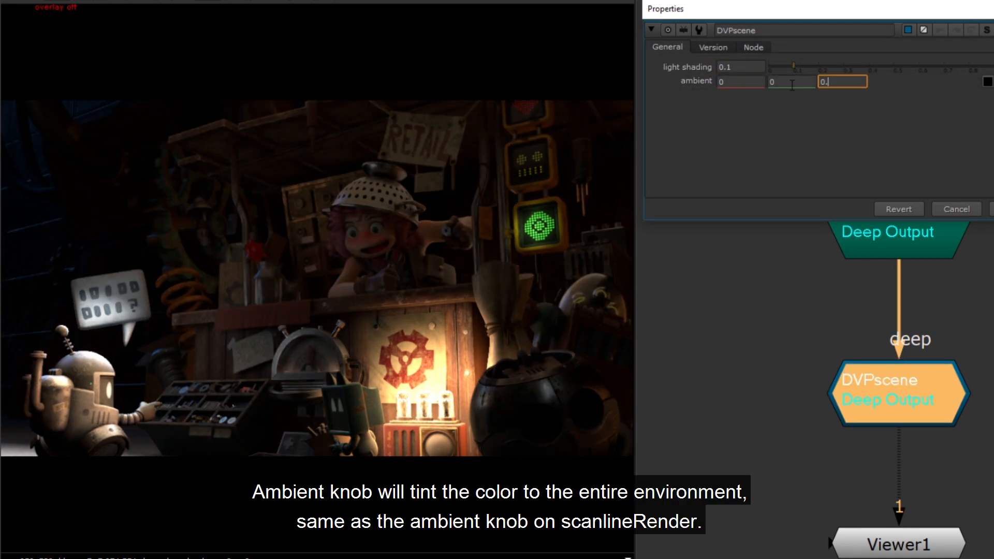
{"action": "type", "text": "01"}
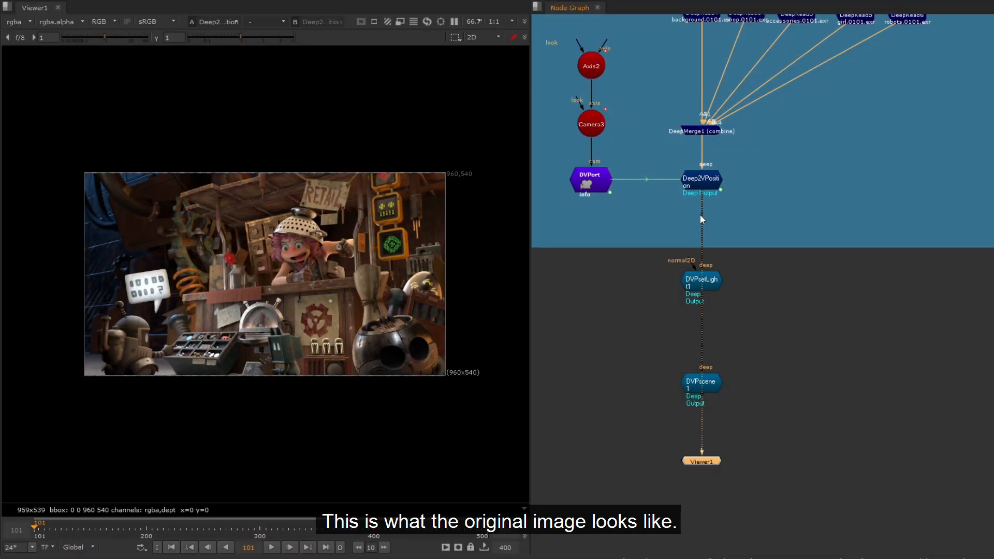
View the DVPscene1 output and insert a DVPrelight node between DVPsetLight1 and DVPscene1.
{"action": "left_click_drag", "start_coordinate": [763, 337], "coordinate": [634, 412]}
{"action": "key", "text": "1"}
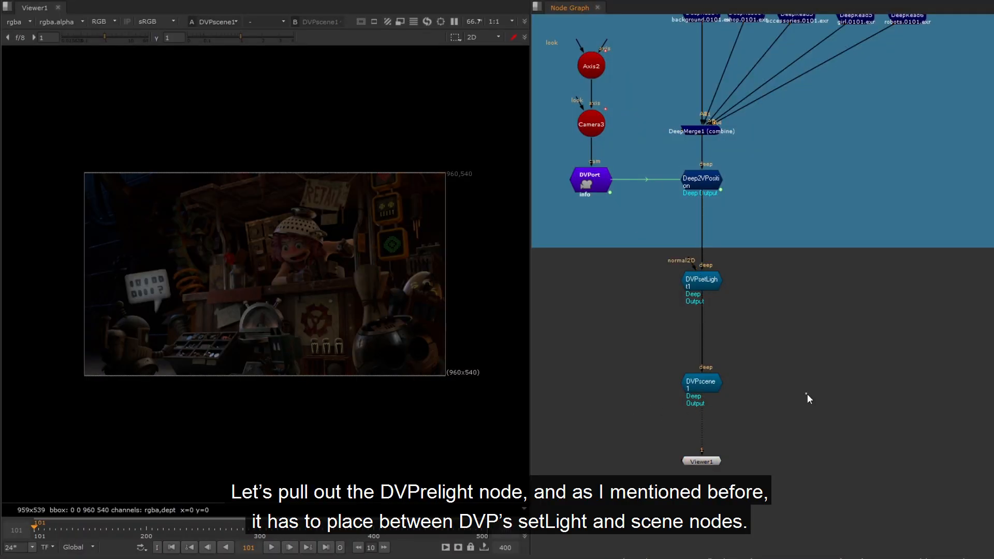
{"action": "left_click", "coordinate": [702, 283]}
{"action": "key", "text": "Tab"}
{"action": "type", "text": "dvpl"}
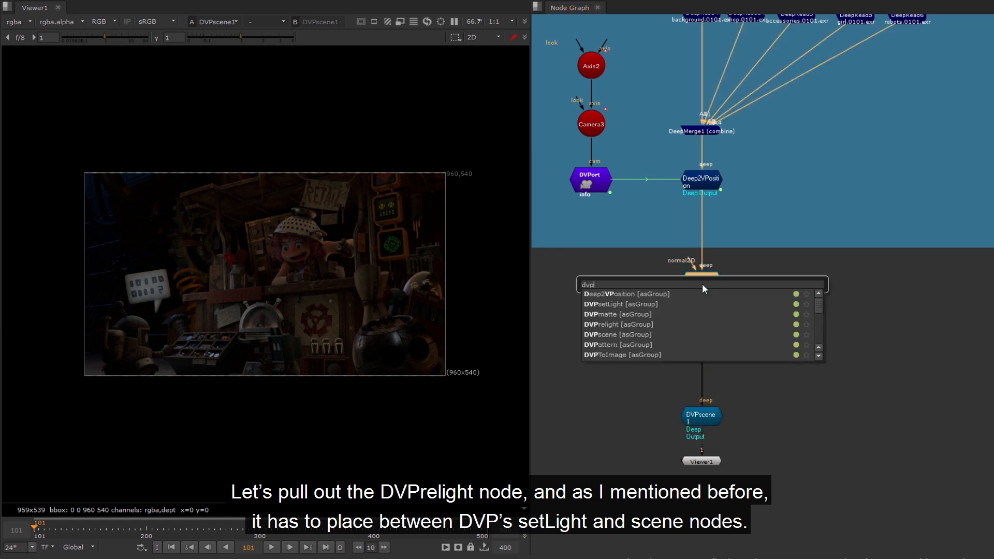
{"action": "type", "text": "relight"}
{"action": "key", "text": "Return"}
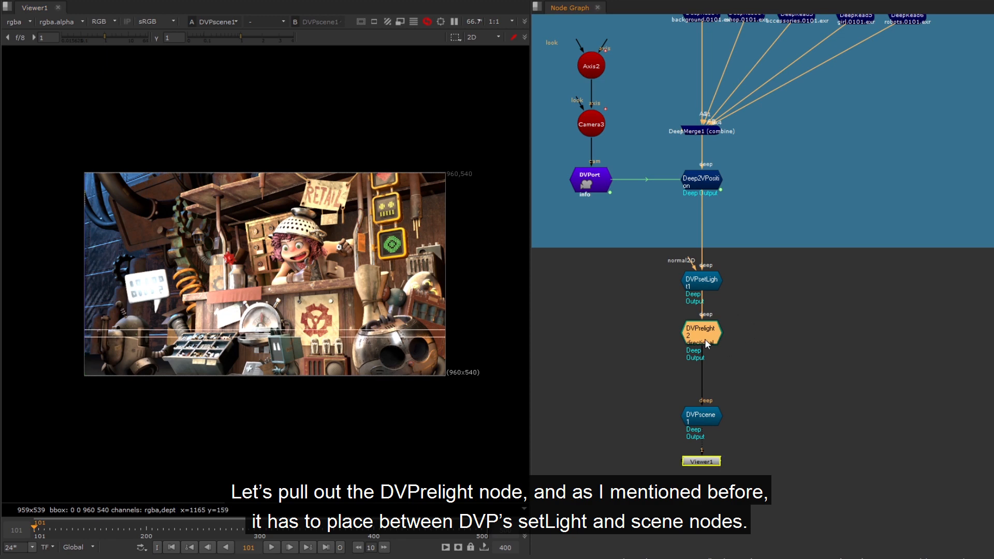
Switch to the 3D view and set DVPrelight2's light type to spot.
{"action": "left_click_drag", "start_coordinate": [601, 238], "coordinate": [818, 100]}
{"action": "scroll", "coordinate": [265, 235], "scroll_direction": "up", "scroll_amount": 2}
{"action": "key", "text": "Tab"}
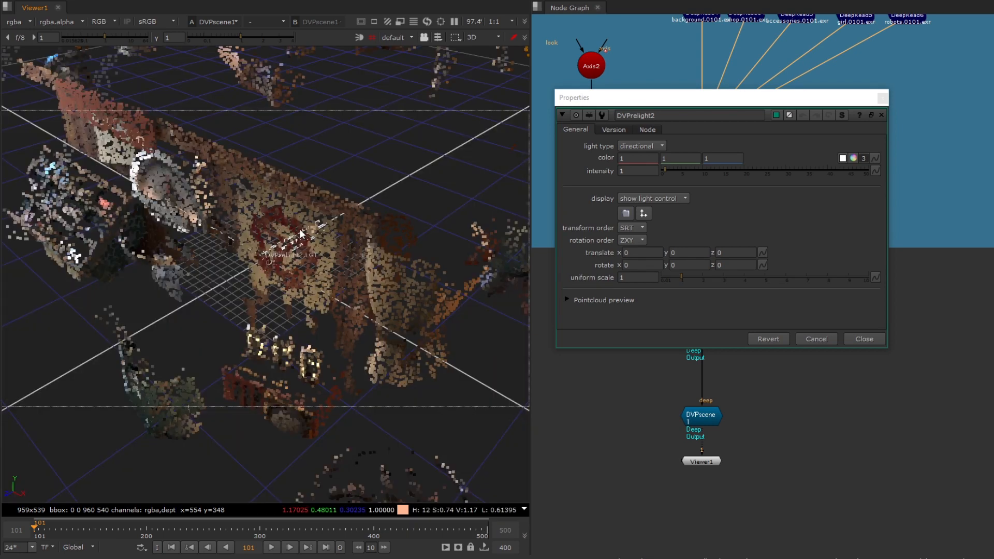
{"action": "left_click", "coordinate": [665, 150]}
{"action": "left_click", "coordinate": [648, 159]}
Aim the spot light at the small robot, translated to about 1.49, 3.07, 5.20 and rotated about -31.39, 55.28, 0.
{"action": "left_click_drag", "start_coordinate": [290, 222], "coordinate": [331, 311], "text": "ctrl"}
{"action": "left_click_drag", "start_coordinate": [316, 174], "coordinate": [288, 358]}
{"action": "left_click_drag", "start_coordinate": [287, 357], "coordinate": [272, 192], "text": "ctrl"}
{"action": "left_click_drag", "start_coordinate": [272, 207], "coordinate": [240, 337], "text": "ctrl"}
{"action": "left_click_drag", "start_coordinate": [241, 336], "coordinate": [272, 170], "text": "ctrl"}
{"action": "left_click_drag", "start_coordinate": [272, 170], "coordinate": [332, 196], "text": "ctrl"}
{"action": "left_click_drag", "start_coordinate": [331, 193], "coordinate": [318, 164]}
{"action": "left_click_drag", "start_coordinate": [399, 178], "coordinate": [391, 233], "text": "ctrl"}
{"action": "left_click_drag", "start_coordinate": [309, 177], "coordinate": [303, 179], "text": "ctrl"}
Set the spot light's cone penumbra angle to 10 and its cone angle to 20, checking the rendered 2D view.
{"action": "double_click", "coordinate": [648, 196]}
{"action": "left_click_drag", "start_coordinate": [337, 208], "coordinate": [358, 253], "text": "ctrl"}
{"action": "type", "text": "10"}
{"action": "key", "text": "Return"}
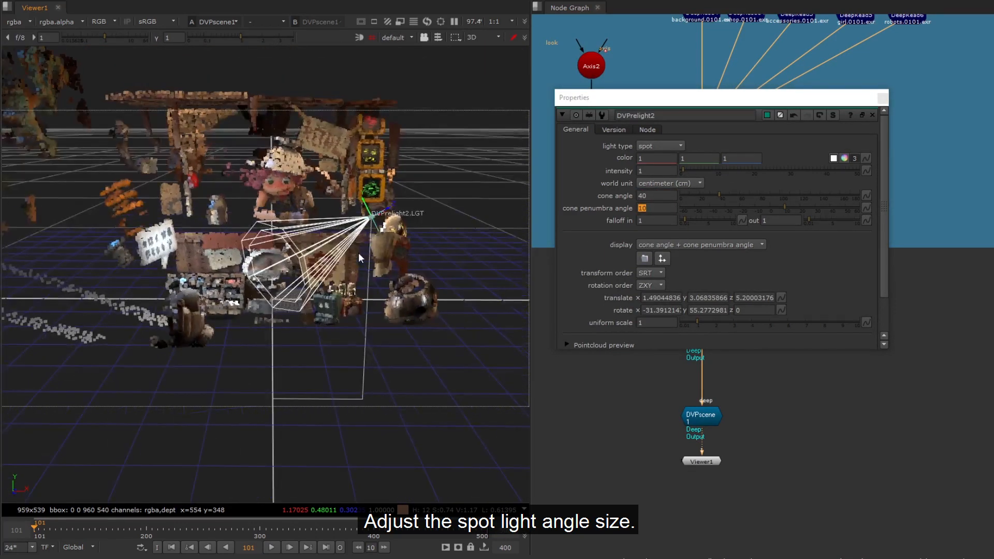
{"action": "key", "text": "Tab"}
{"action": "left_click_drag", "start_coordinate": [652, 196], "coordinate": [607, 190]}
{"action": "type", "text": "20"}
{"action": "key", "text": "Return"}
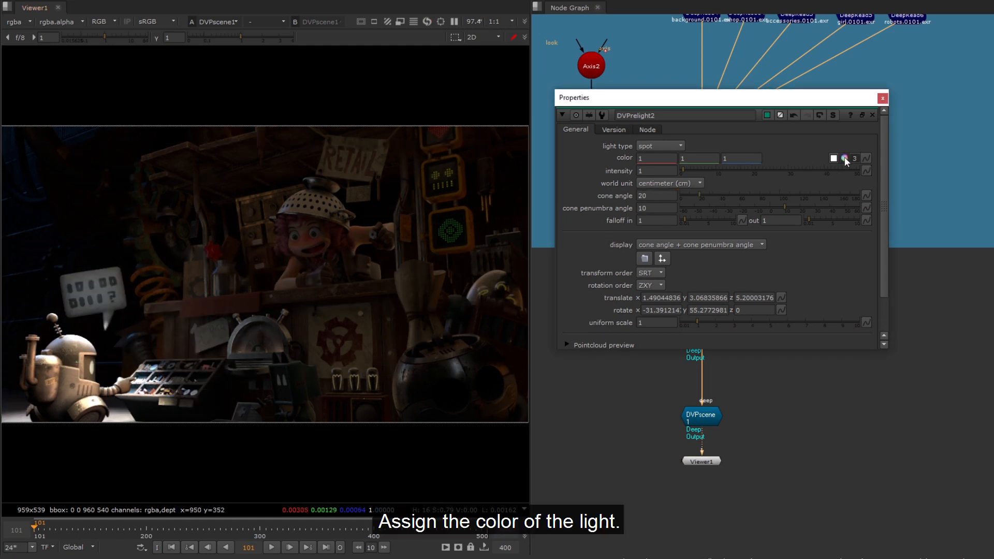
Give the spot light a pink color of 1.033333, 0.516667, 1.033333.
{"action": "left_click", "coordinate": [846, 161]}
{"action": "left_click_drag", "start_coordinate": [617, 185], "coordinate": [669, 185]}
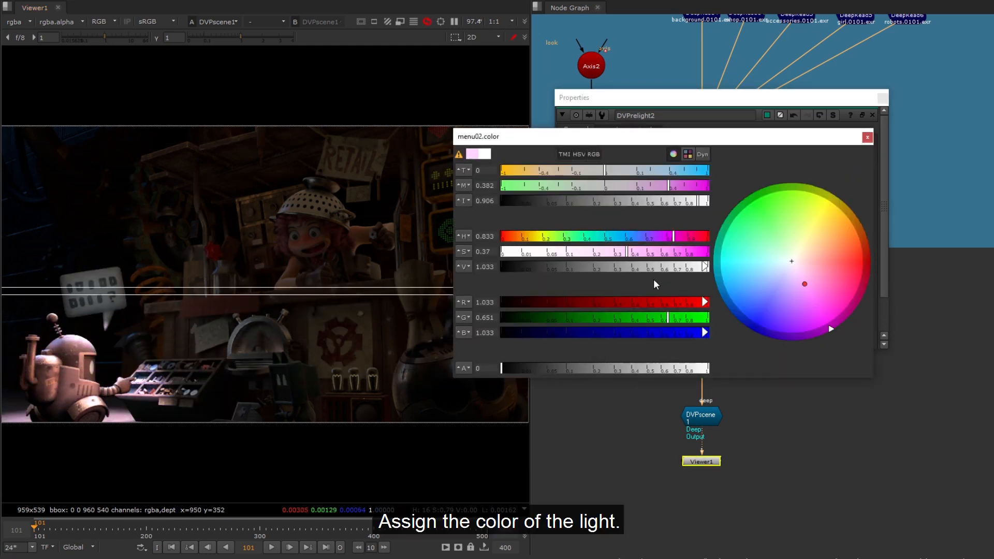
{"action": "left_click", "coordinate": [649, 253]}
{"action": "key", "text": "Escape"}
Try an intensity of 5 on the DVPrelight2 spot light.
{"action": "double_click", "coordinate": [650, 171]}
{"action": "type", "text": "5"}
{"action": "key", "text": "Return"}
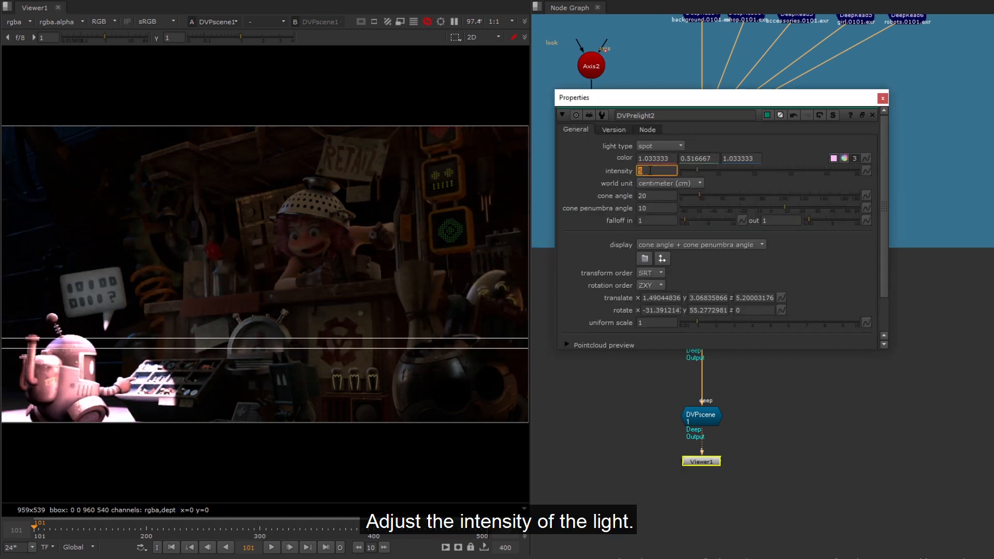
Try decimeter, meter and millimeter as the spot light's world unit, and return it to centimeter.
{"action": "left_click", "coordinate": [686, 184]}
{"action": "left_click", "coordinate": [681, 194]}
{"action": "left_click", "coordinate": [679, 185]}
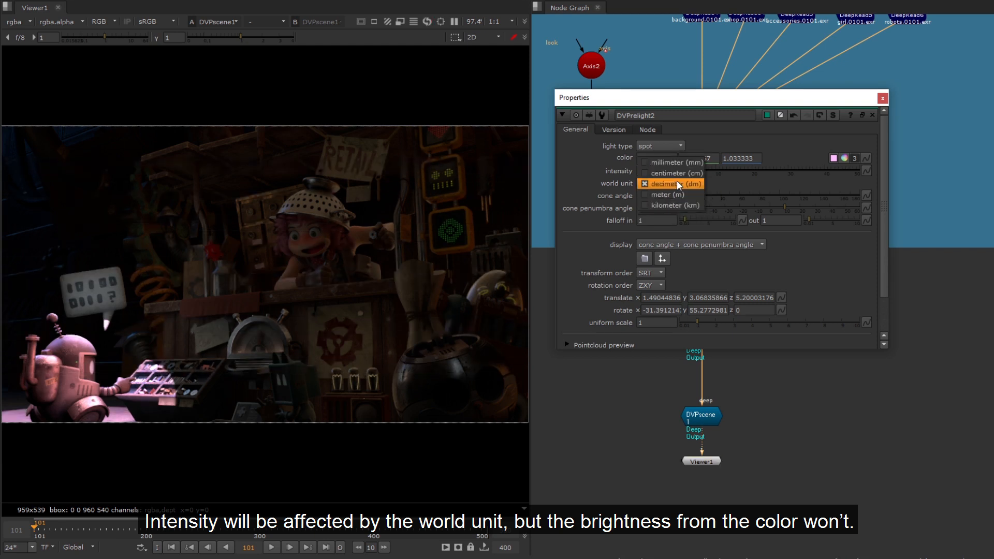
{"action": "left_click", "coordinate": [668, 195]}
{"action": "left_click", "coordinate": [673, 183]}
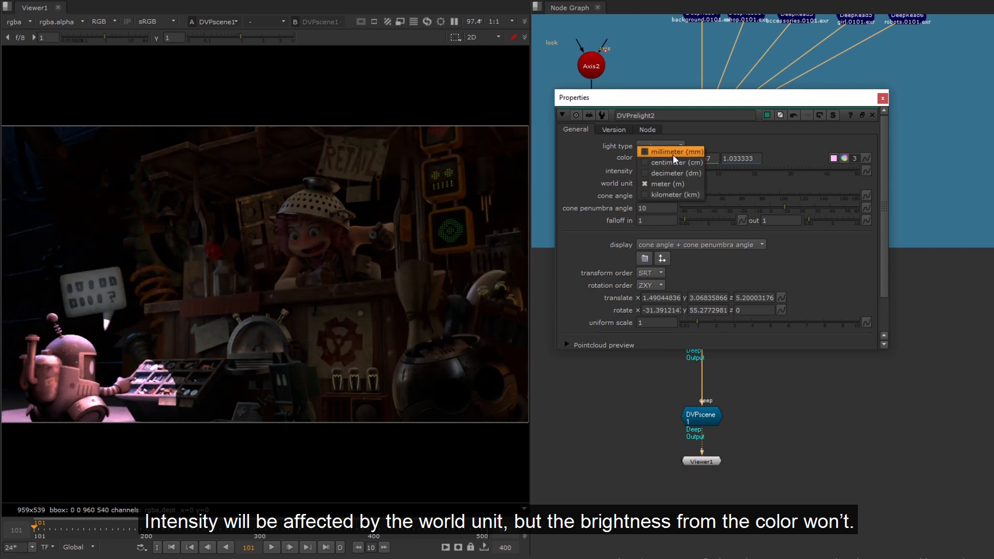
{"action": "left_click", "coordinate": [673, 152]}
{"action": "left_click", "coordinate": [669, 184]}
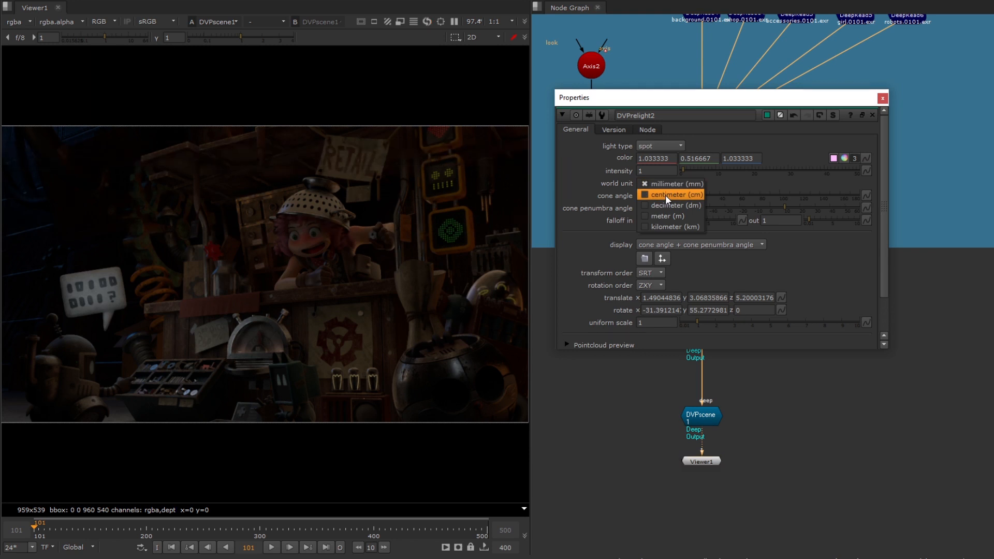
{"action": "left_click", "coordinate": [668, 195]}
Set the spot light's falloff in to 4 and close its properties.
{"action": "left_click", "coordinate": [640, 221]}
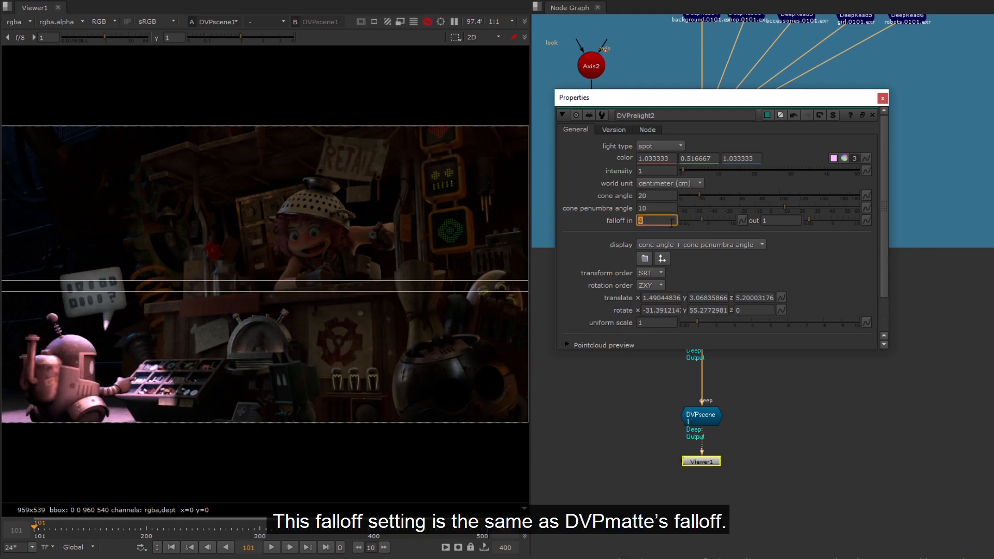
{"action": "left_click", "coordinate": [884, 98]}
Move DVPscene1 and Viewer1 down to make room, and insert another DVPrelight node below DVPrelight2.
{"action": "scroll", "coordinate": [717, 470], "scroll_direction": "up", "scroll_amount": 4}
{"action": "middle_click_drag", "start_coordinate": [744, 356], "coordinate": [777, 332]}
{"action": "left_click_drag", "start_coordinate": [777, 311], "coordinate": [673, 441]}
{"action": "left_click_drag", "start_coordinate": [730, 343], "coordinate": [730, 442]}
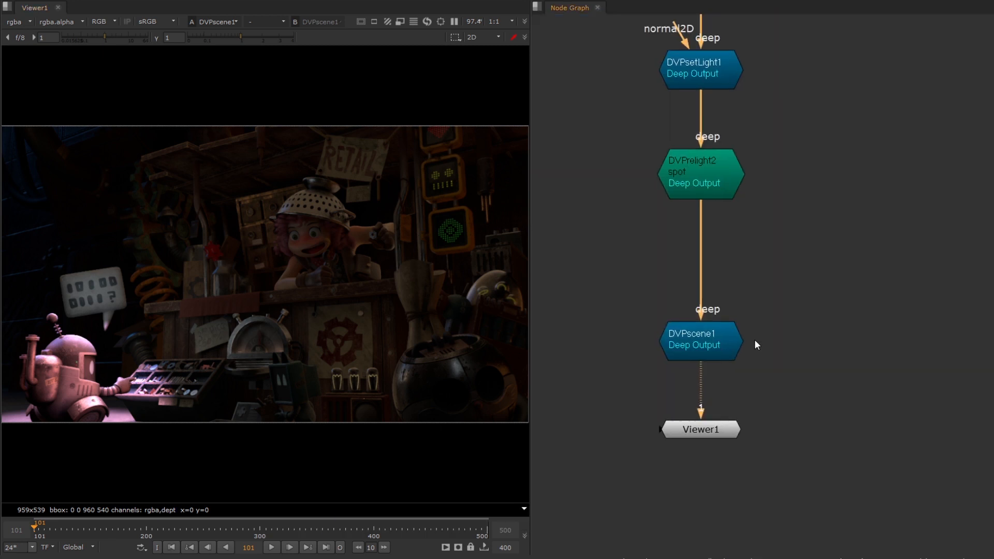
{"action": "left_click", "coordinate": [737, 182]}
{"action": "key", "text": "Tab"}
{"action": "key", "text": "BackSpace"}
{"action": "type", "text": "relight"}
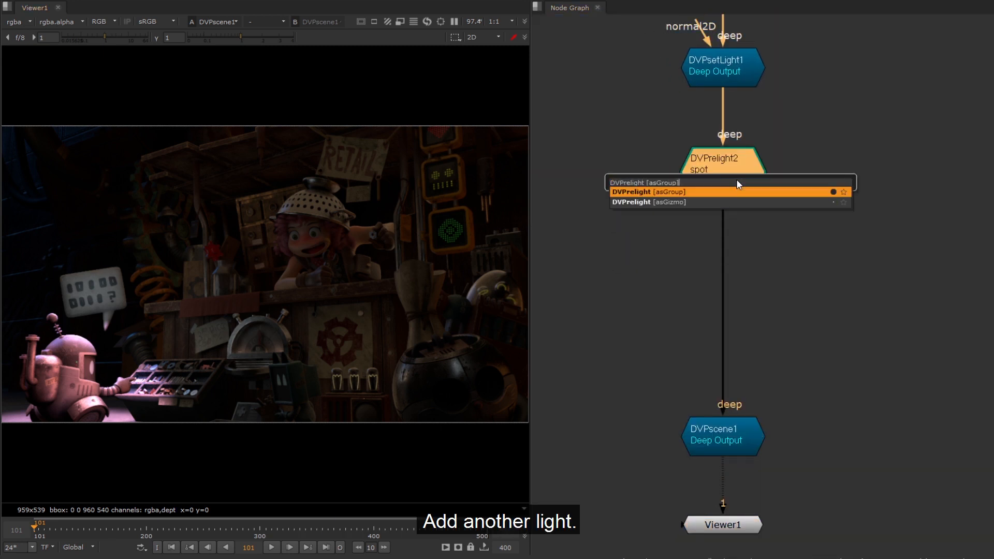
{"action": "key", "text": "Return"}
Open DVPrelight3's properties and set its light type to point.
{"action": "double_click", "coordinate": [739, 278]}
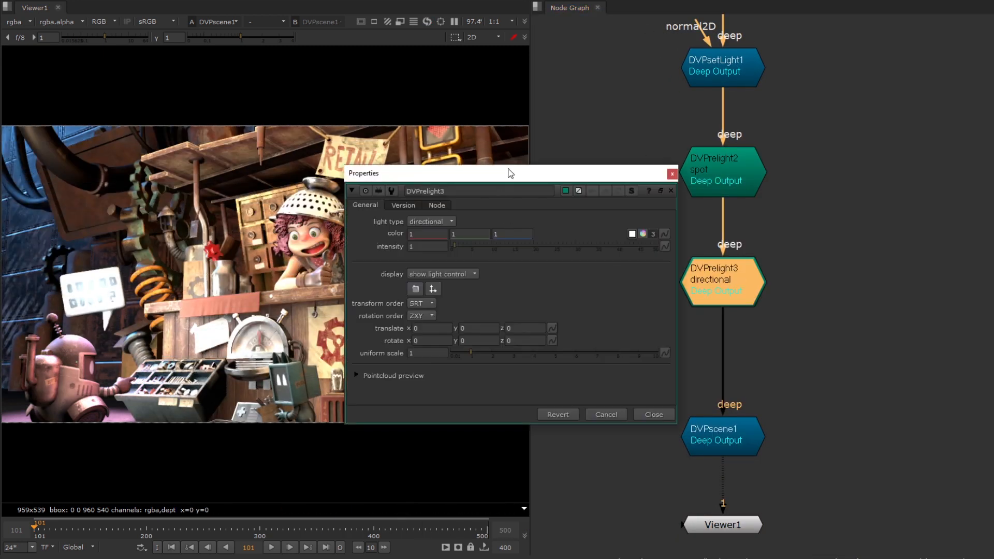
{"action": "left_click_drag", "start_coordinate": [501, 173], "coordinate": [685, 101]}
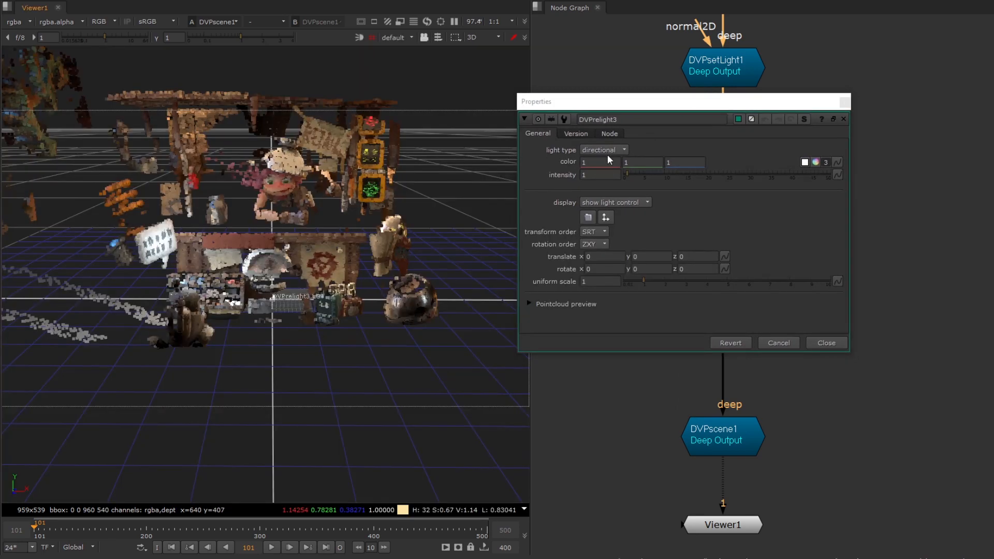
{"action": "left_click", "coordinate": [603, 149]}
{"action": "left_click", "coordinate": [600, 159]}
Snap the point light onto the point-cloud vertices of a radio light bulb and return to the 2D view.
{"action": "left_click", "coordinate": [443, 40]}
{"action": "left_click", "coordinate": [457, 72]}
{"action": "left_click_drag", "start_coordinate": [421, 275], "coordinate": [359, 112], "text": "ctrl"}
{"action": "left_click", "coordinate": [369, 281]}
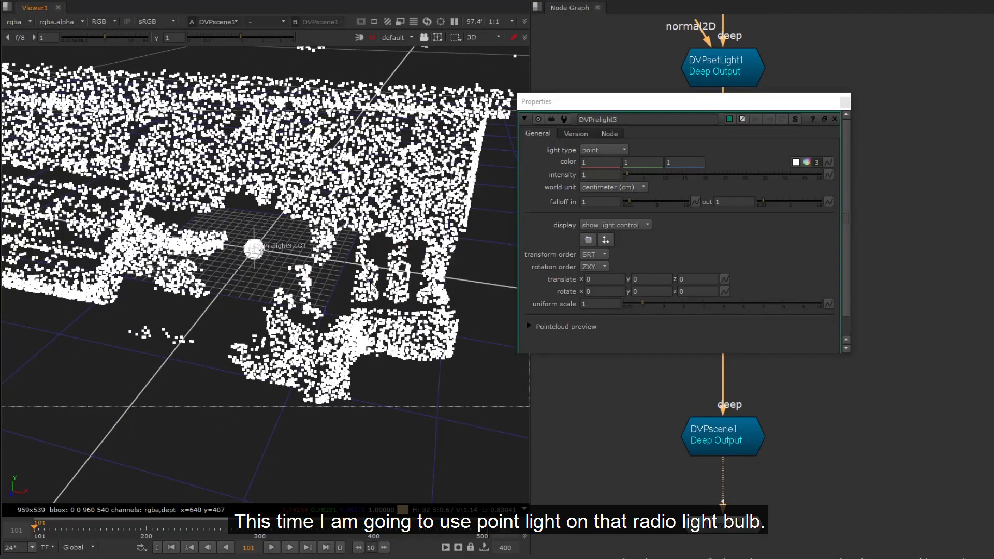
{"action": "left_click", "coordinate": [616, 247]}
{"action": "left_click", "coordinate": [438, 37]}
{"action": "left_click", "coordinate": [457, 58]}
{"action": "key", "text": "Tab"}
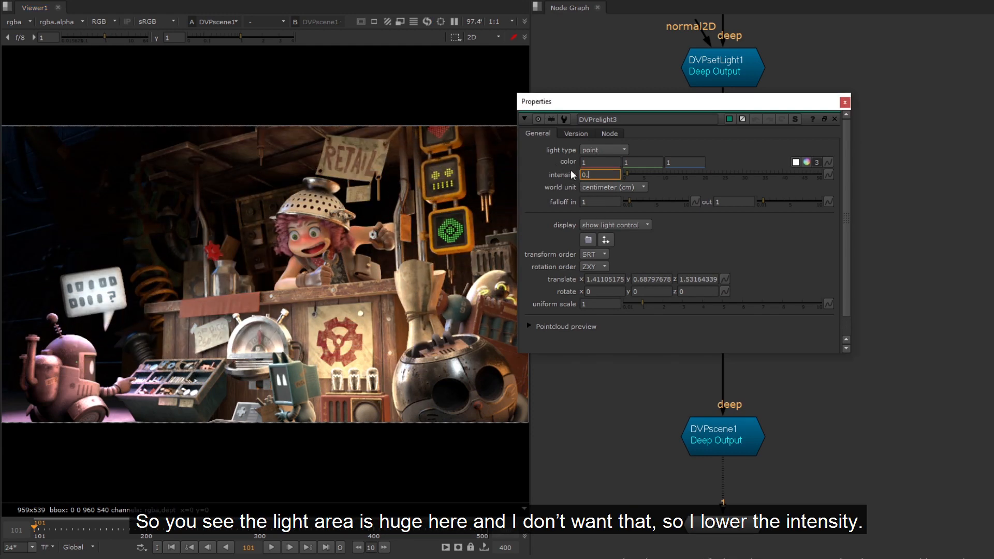
Set DVPrelight3's intensity to 0.5 and both its falloff in and falloff out to 3.
{"action": "key", "text": "Return"}
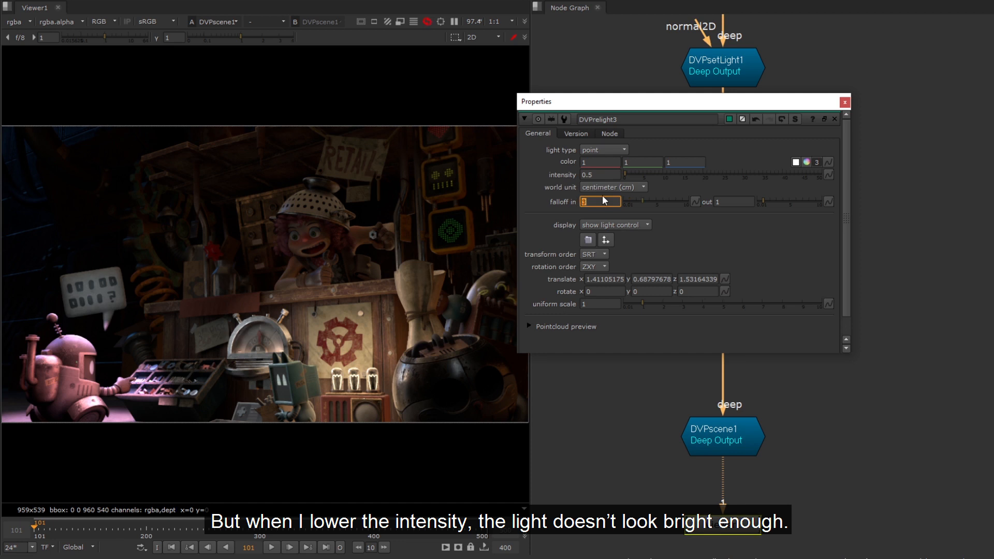
{"action": "key", "text": "Tab"}
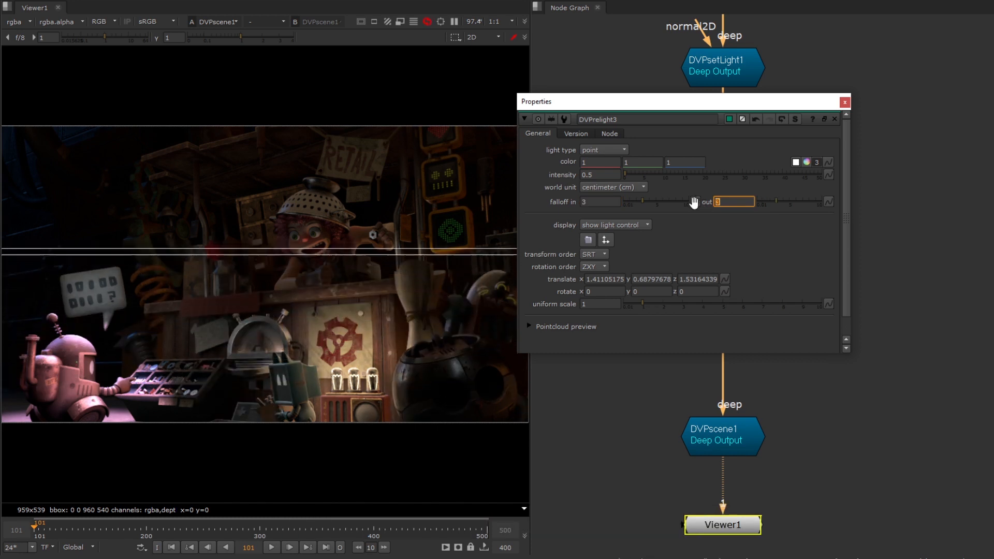
Give the point light a warm color of 3.35, 2.68, 2.01 and close its properties.
{"action": "left_click", "coordinate": [807, 162]}
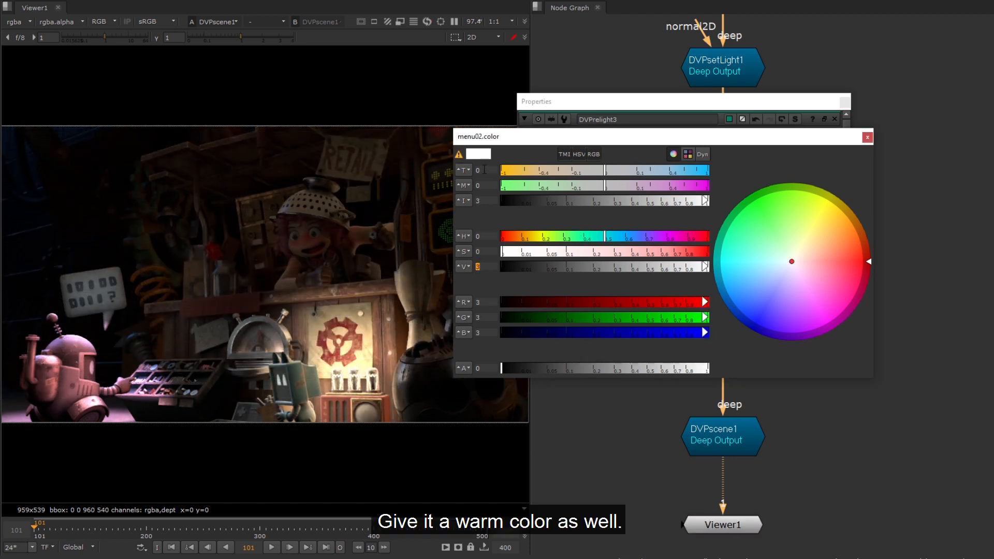
{"action": "type", "text": "-0.7"}
{"action": "key", "text": "Return"}
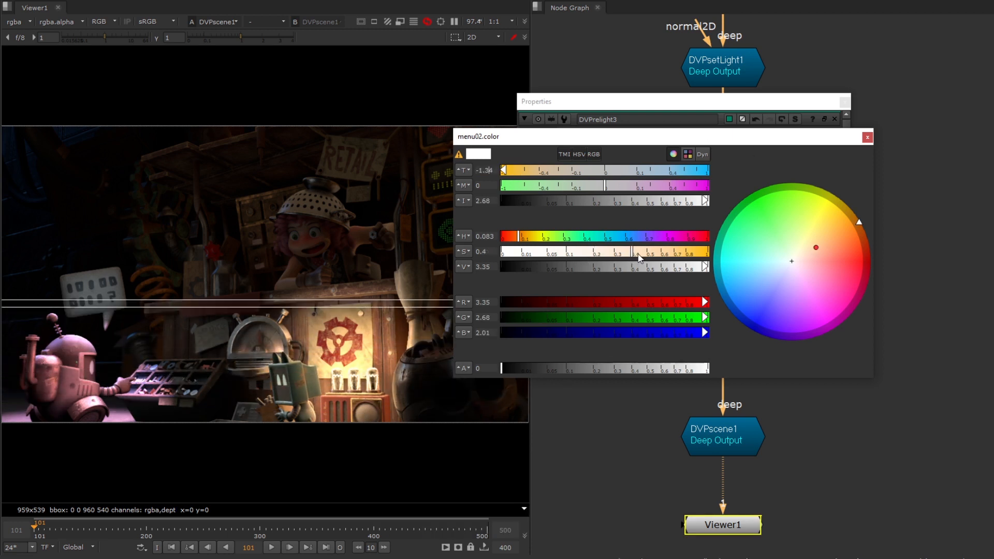
{"action": "left_click", "coordinate": [868, 137]}
{"action": "left_click", "coordinate": [845, 105]}
Disable and re-enable DVPrelight3 repeatedly to compare the image with and without the point light.
{"action": "left_click", "coordinate": [740, 274]}
{"action": "key", "text": "d"}
{"action": "key", "text": "d"}
{"action": "key", "text": "d"}
{"action": "key", "text": "d"}
Duplicate the DVPrelight3 point light directly below itself for the next radio bulb.
{"action": "middle_click_drag", "start_coordinate": [740, 274], "coordinate": [737, 136]}
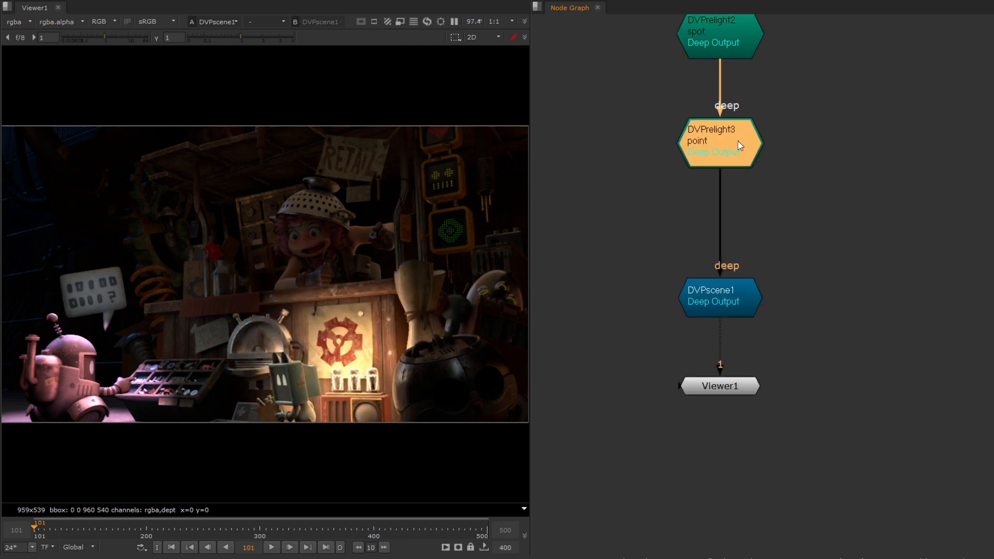
{"action": "scroll", "coordinate": [740, 181], "scroll_direction": "down", "scroll_amount": 3}
{"action": "left_click", "coordinate": [742, 261]}
{"action": "key", "text": "ctrl+c"}
{"action": "key", "text": "ctrl+v"}
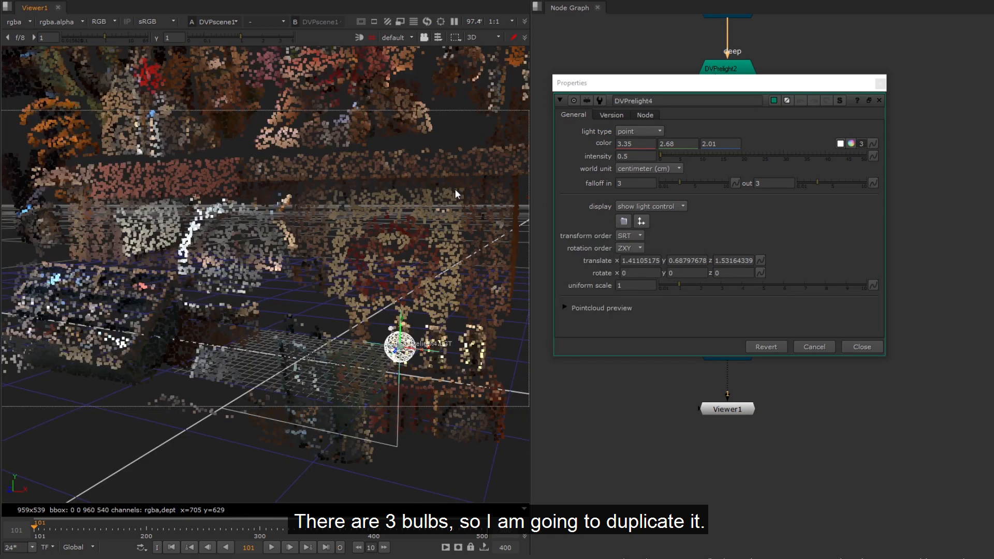
Rotate DVPrelight4 around Y to line up with the radio's bulbs, place it at the middle bulb, and close its properties.
{"action": "left_click_drag", "start_coordinate": [454, 189], "coordinate": [363, 207], "text": "ctrl"}
{"action": "left_click", "coordinate": [438, 38]}
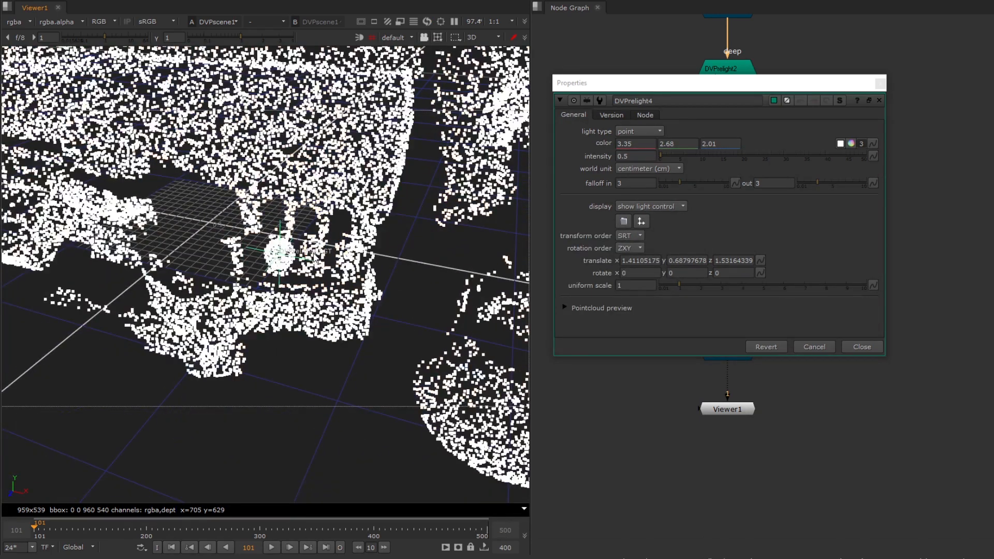
{"action": "left_click", "coordinate": [439, 84]}
{"action": "left_click_drag", "start_coordinate": [439, 85], "coordinate": [494, 285], "text": "ctrl"}
{"action": "left_click_drag", "start_coordinate": [295, 120], "coordinate": [292, 112], "text": "ctrl"}
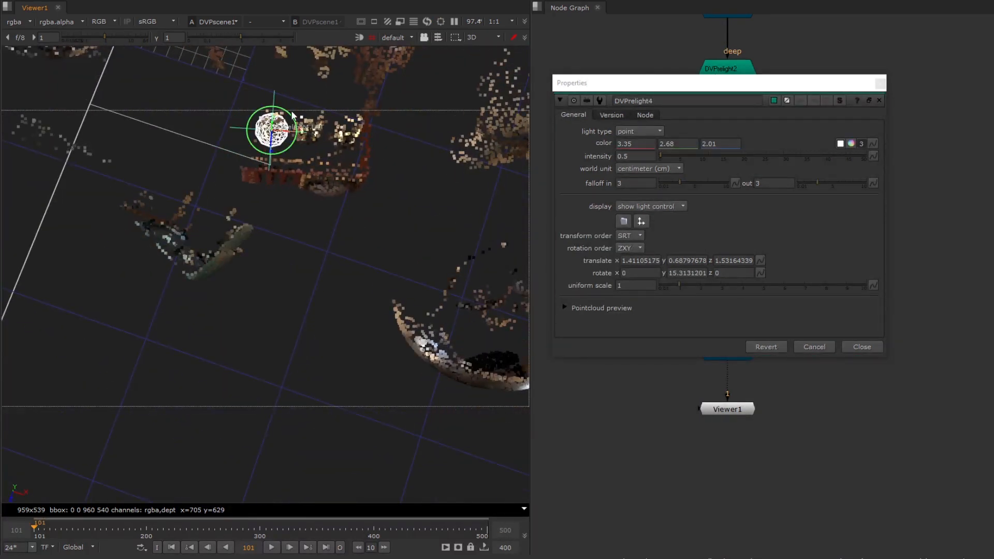
{"action": "left_click", "coordinate": [863, 350]}
Duplicate the point light below DVPrelight4, place the copy at the radio's third bulb, and return to the 2D image.
{"action": "left_click", "coordinate": [764, 332]}
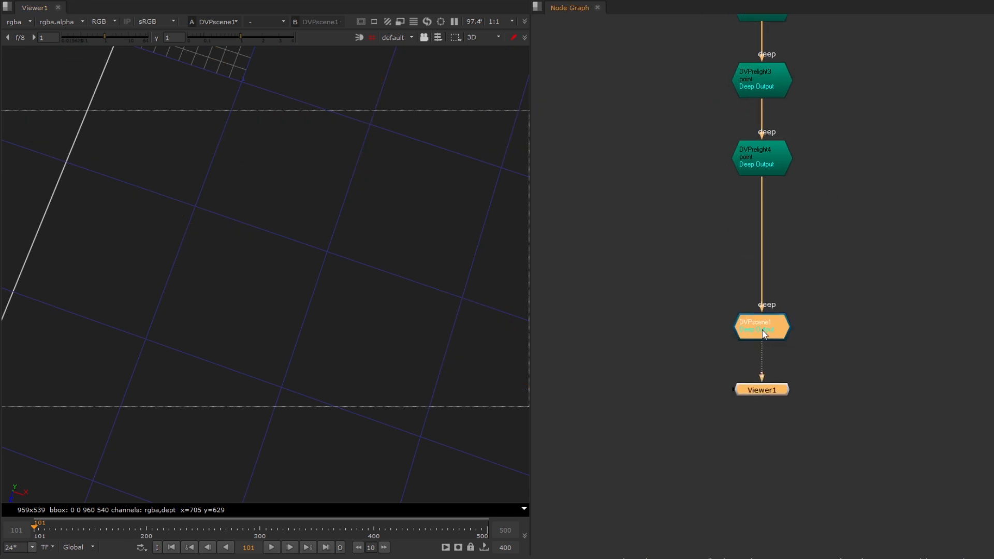
{"action": "double_click", "coordinate": [778, 247]}
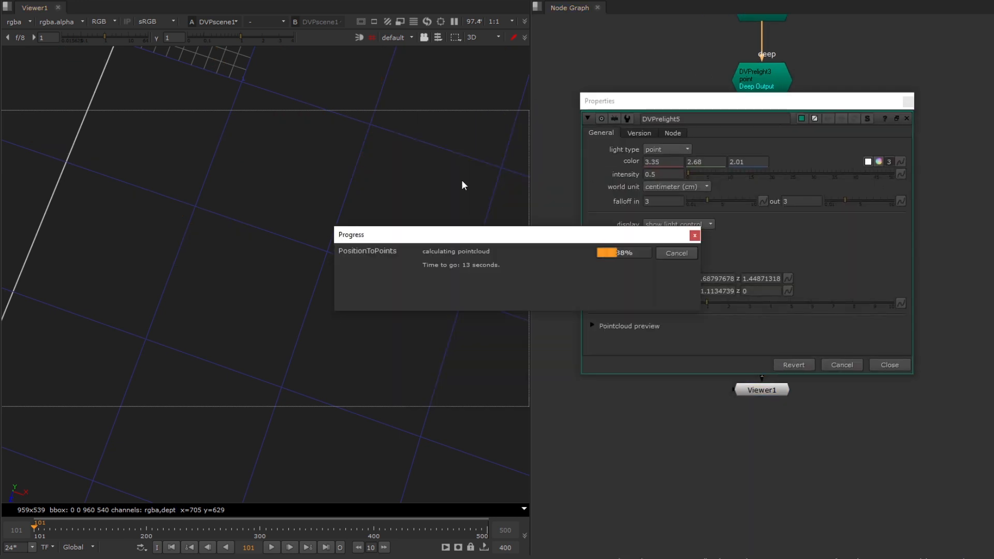
{"action": "left_click_drag", "start_coordinate": [408, 209], "coordinate": [409, 168], "text": "ctrl"}
{"action": "left_click_drag", "start_coordinate": [347, 198], "coordinate": [345, 203]}
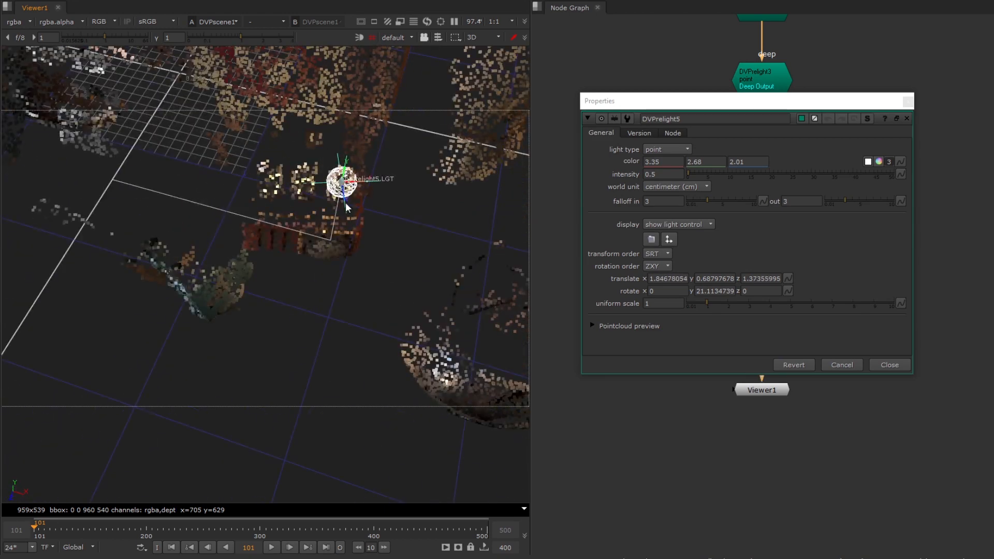
{"action": "left_click", "coordinate": [890, 365]}
{"action": "key", "text": "Tab"}
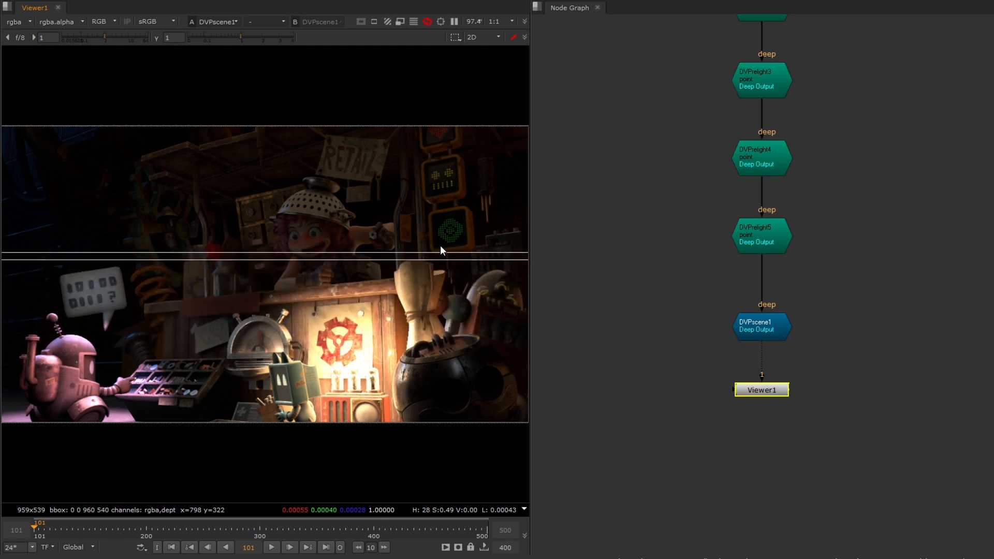
Disable and re-enable DVPrelight3, DVPrelight4 and DVPrelight5 together to compare the image with and without the three bulb lights.
{"action": "middle_click_drag", "start_coordinate": [853, 153], "coordinate": [847, 274]}
{"action": "scroll", "coordinate": [846, 274], "scroll_direction": "down", "scroll_amount": 1}
{"action": "left_click_drag", "start_coordinate": [831, 184], "coordinate": [695, 381]}
{"action": "key", "text": "d"}
{"action": "key", "text": "d"}
{"action": "key", "text": "d"}
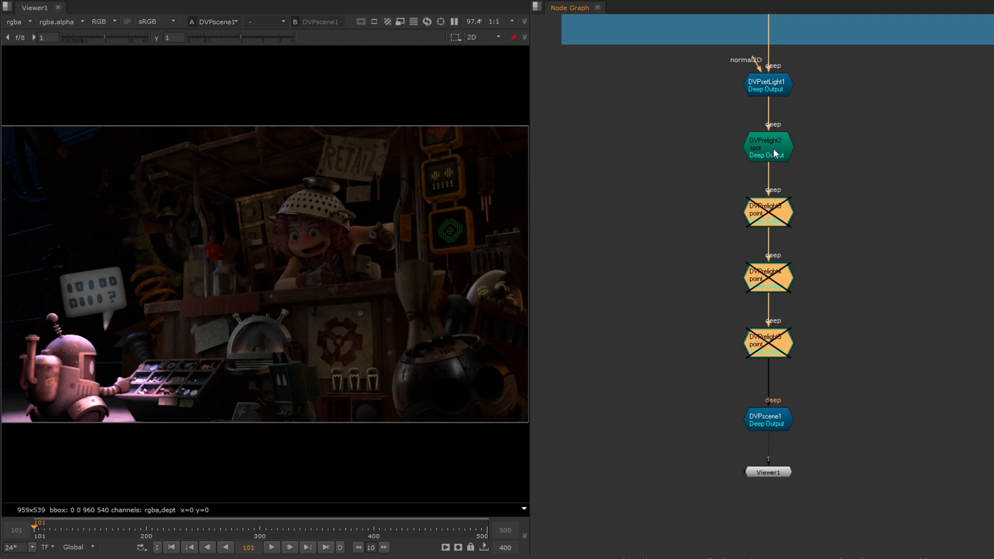
{"action": "key", "text": "d"}
{"action": "left_click", "coordinate": [775, 146]}
Duplicate DVPrelight5 between itself and DVPscene1 and open the new point light's properties.
{"action": "middle_click_drag", "start_coordinate": [824, 445], "coordinate": [836, 310]}
{"action": "left_click_drag", "start_coordinate": [832, 356], "coordinate": [765, 282]}
{"action": "left_click_drag", "start_coordinate": [782, 287], "coordinate": [782, 348]}
{"action": "double_click", "coordinate": [787, 277]}
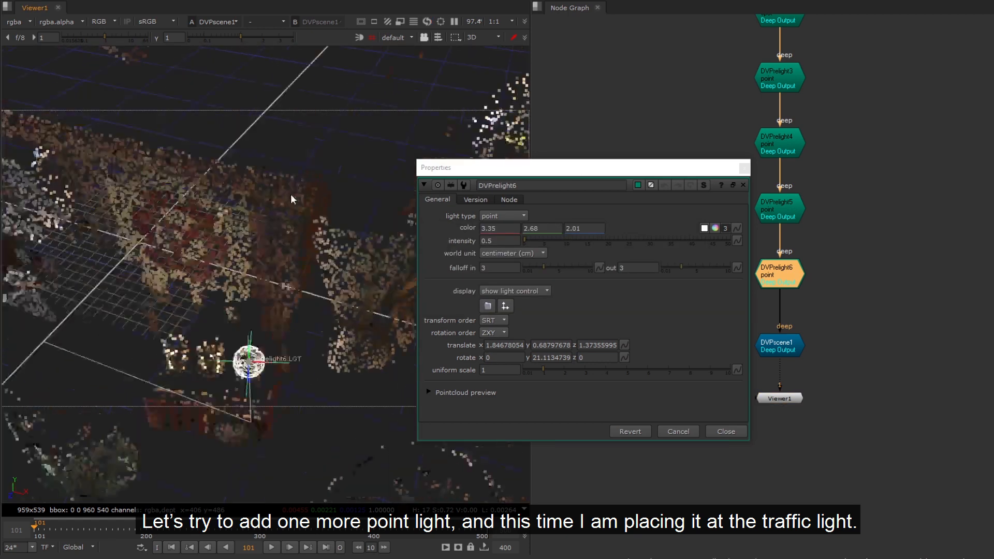
Place DVPrelight6 at the green face of the traffic light using the point cloud.
{"action": "left_click_drag", "start_coordinate": [291, 200], "coordinate": [316, 143], "text": "ctrl"}
{"action": "scroll", "coordinate": [316, 143], "scroll_direction": "down", "scroll_amount": 2}
{"action": "middle_click_drag", "start_coordinate": [319, 140], "coordinate": [306, 197]}
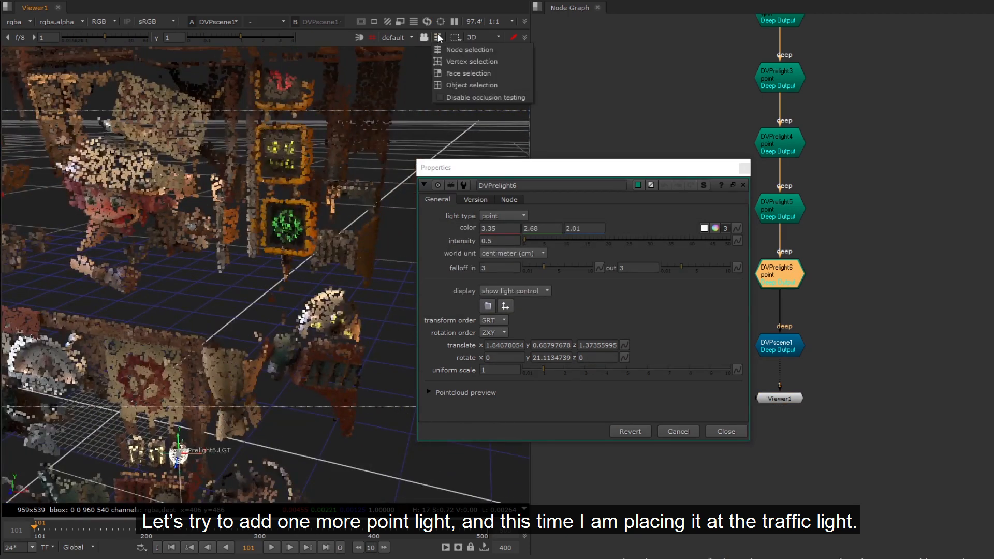
{"action": "left_click", "coordinate": [285, 226]}
{"action": "left_click", "coordinate": [438, 37]}
{"action": "left_click", "coordinate": [476, 49]}
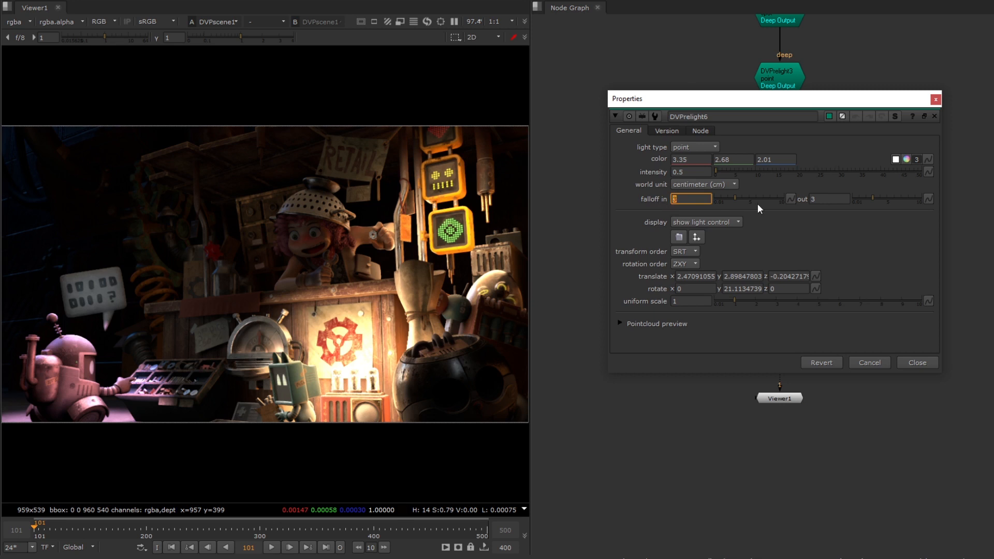
Set DVPrelight6's falloff in to 1 and its color to green with temperature 0, magenta -0.5 and color intensity 0.8.
{"action": "left_click", "coordinate": [907, 159]}
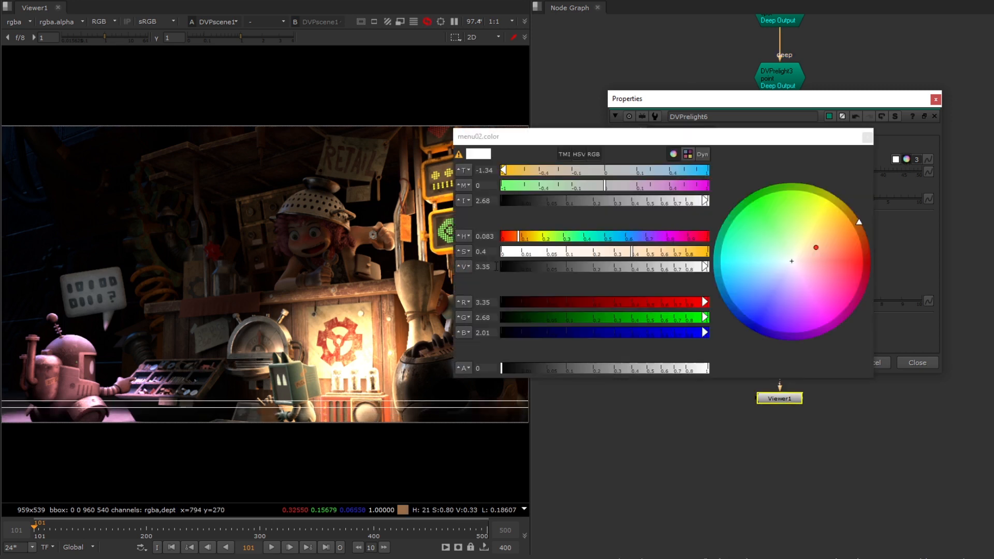
{"action": "left_click", "coordinate": [487, 170]}
{"action": "type", "text": "0"}
{"action": "key", "text": "Return"}
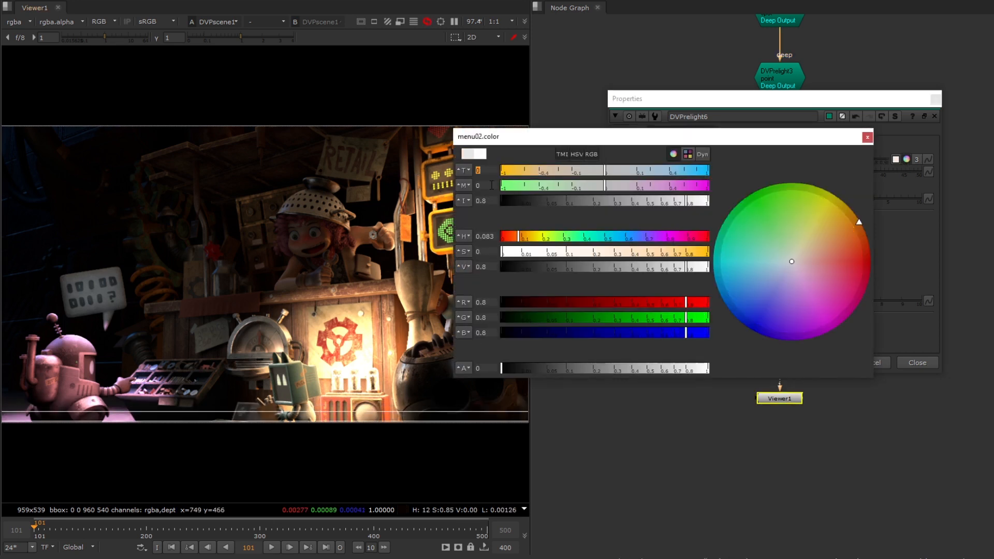
{"action": "type", "text": ".5"}
{"action": "key", "text": "Return"}
{"action": "type", "text": "-0.5"}
{"action": "key", "text": "Return"}
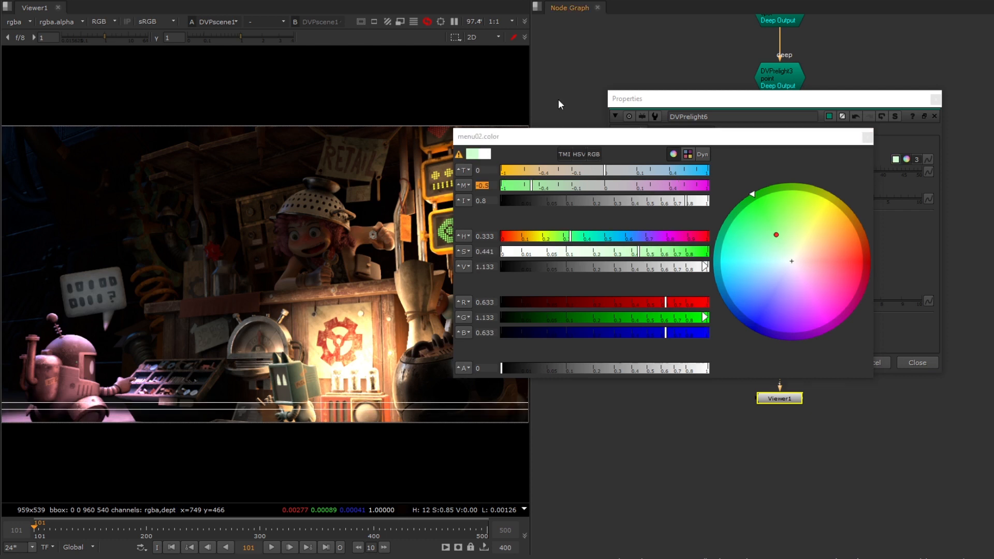
{"action": "left_click", "coordinate": [868, 137]}
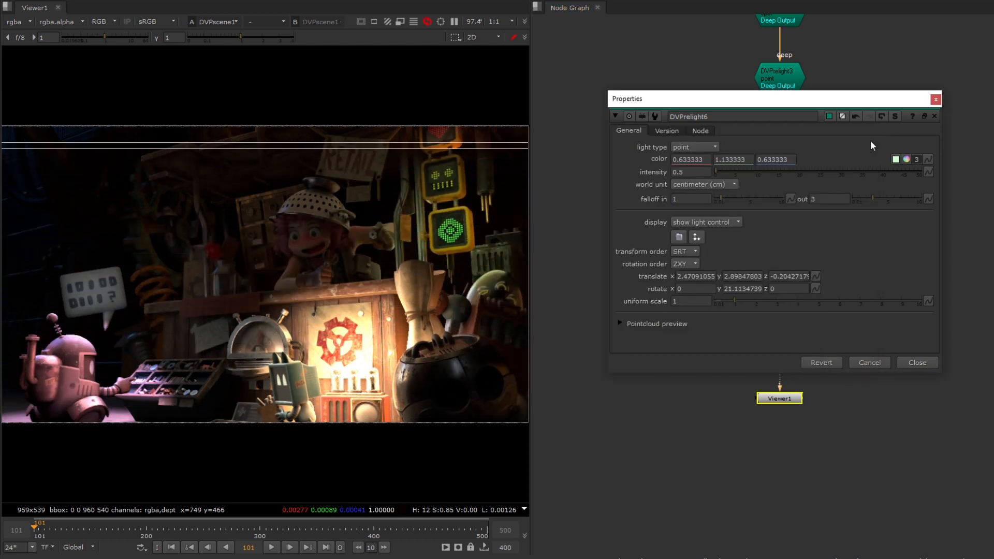
Disable the bulb lights DVPrelight3, DVPrelight4 and DVPrelight5 to speed up processing.
{"action": "left_click_drag", "start_coordinate": [807, 101], "coordinate": [772, 56]}
{"action": "middle_click_drag", "start_coordinate": [806, 339], "coordinate": [752, 463]}
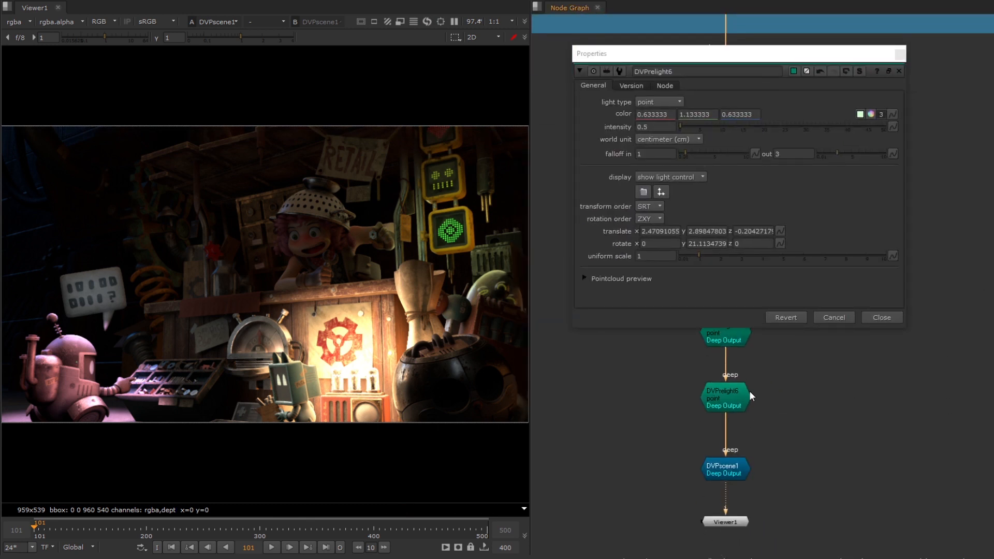
{"action": "left_click", "coordinate": [723, 401]}
{"action": "key", "text": "d"}
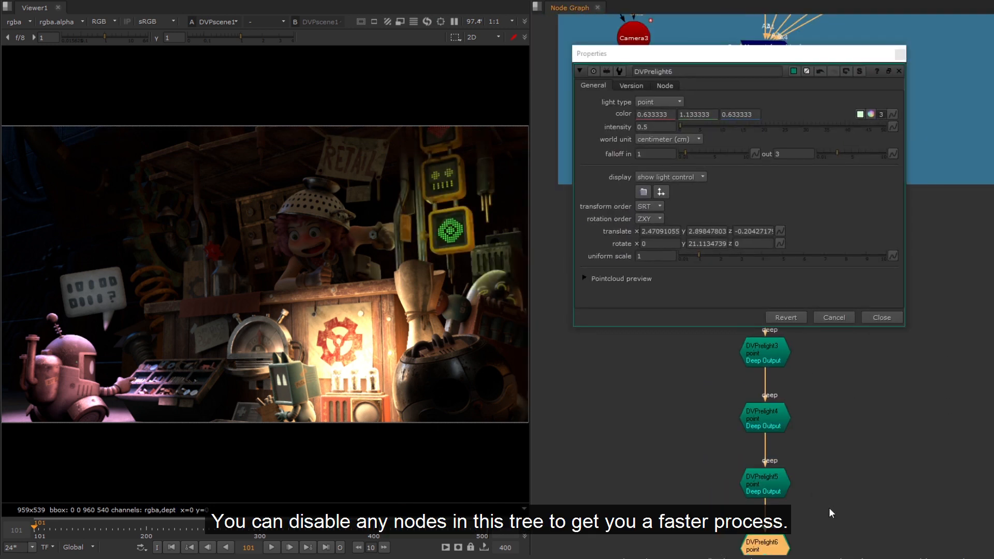
{"action": "left_click_drag", "start_coordinate": [828, 508], "coordinate": [705, 322]}
{"action": "key", "text": "d"}
{"action": "middle_click_drag", "start_coordinate": [841, 477], "coordinate": [807, 357]}
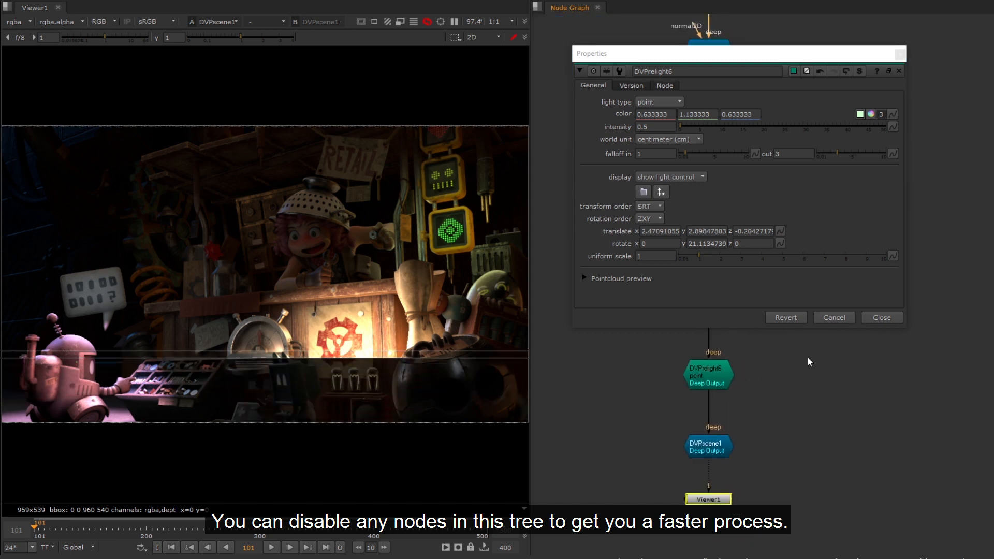
Lower DVPrelight6's intensity to 0.3, set its color to 0.226667, 1.133333, 0.226667, and close its properties.
{"action": "double_click", "coordinate": [649, 124]}
{"action": "type", "text": "3"}
{"action": "key", "text": "Return"}
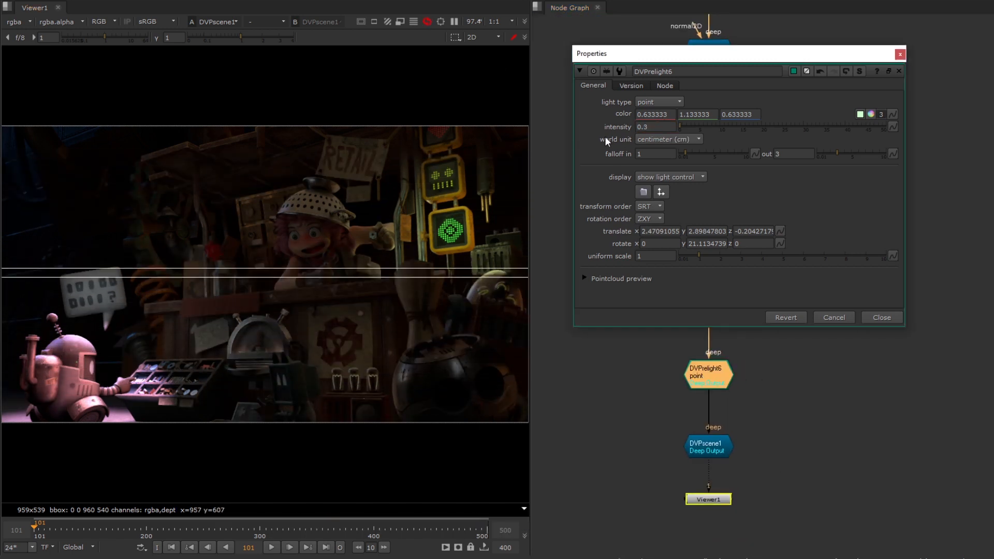
{"action": "left_click", "coordinate": [860, 114]}
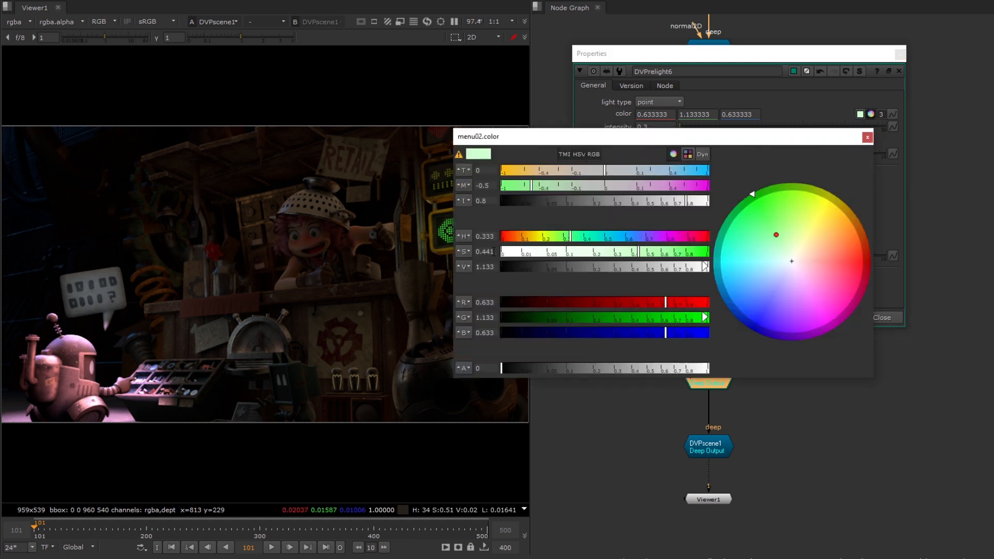
{"action": "left_click", "coordinate": [867, 137]}
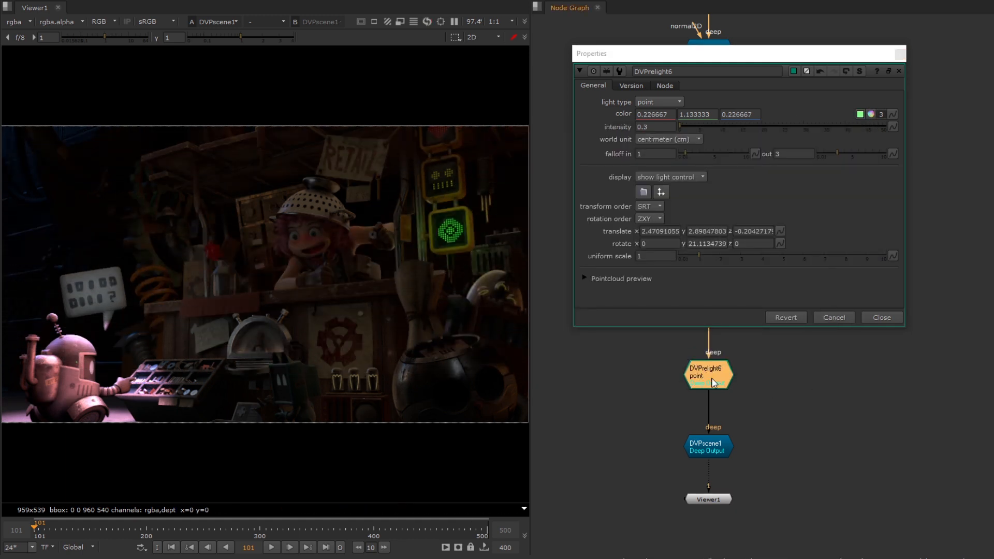
{"action": "left_click", "coordinate": [882, 318]}
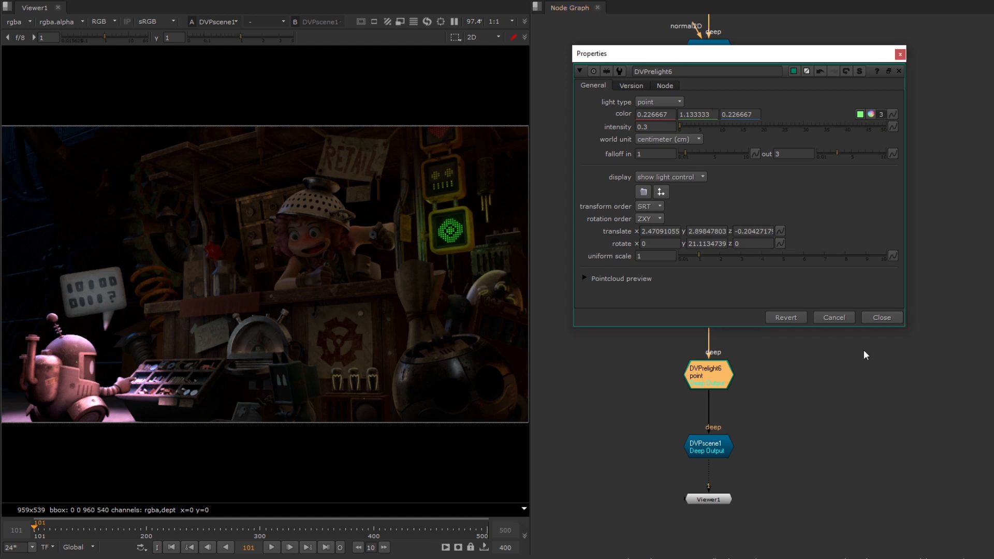
Duplicate DVPrelight6 below itself and change the new light's type to directional.
{"action": "middle_click_drag", "start_coordinate": [772, 413], "coordinate": [814, 249]}
{"action": "double_click", "coordinate": [749, 279]}
{"action": "left_click", "coordinate": [472, 218]}
{"action": "left_click", "coordinate": [478, 226]}
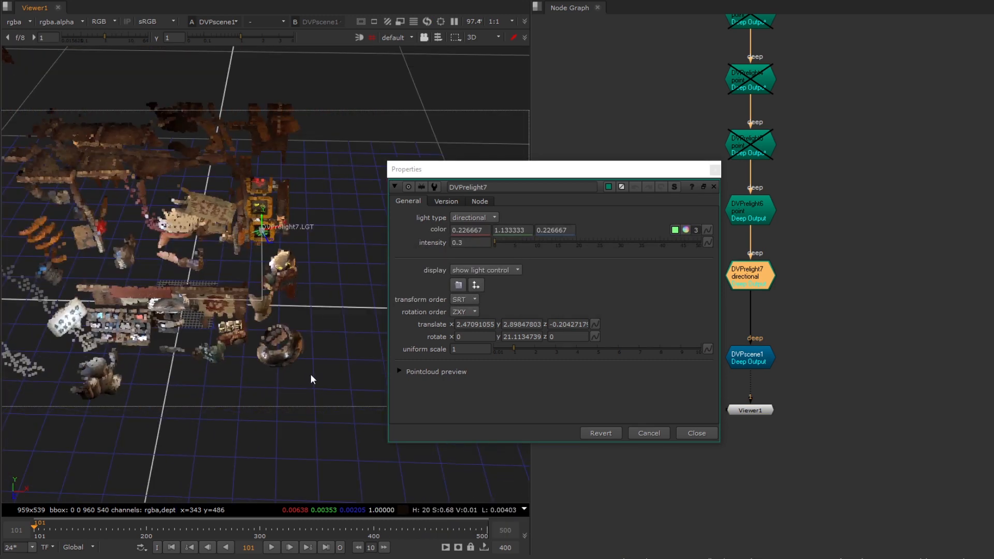
Move the directional light to 0, 0, 4.69 and rotate it to about -56.4 in X and -81.1 in Y.
{"action": "left_click_drag", "start_coordinate": [182, 313], "coordinate": [161, 427]}
{"action": "middle_click_drag", "start_coordinate": [198, 399], "coordinate": [302, 342]}
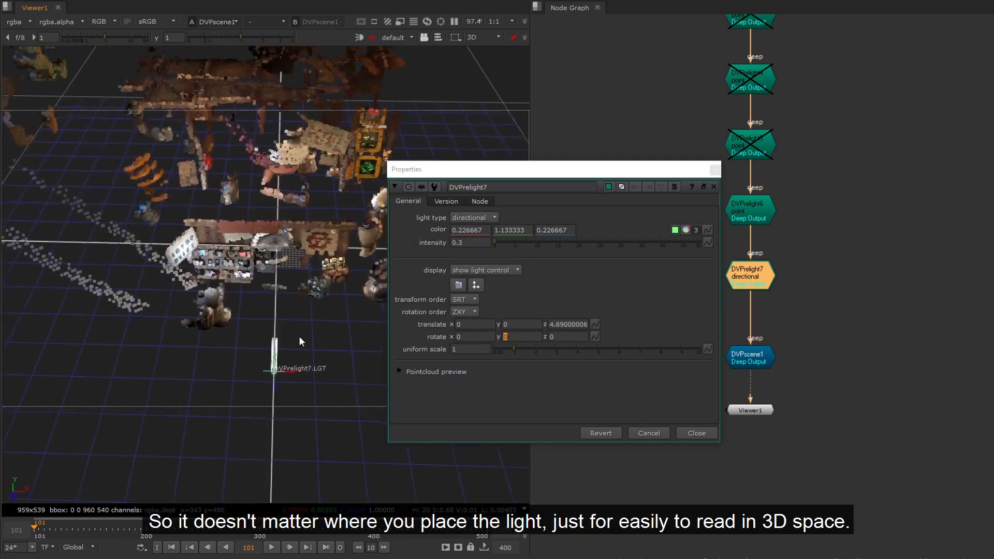
{"action": "left_click_drag", "start_coordinate": [279, 370], "coordinate": [271, 328], "text": "ctrl"}
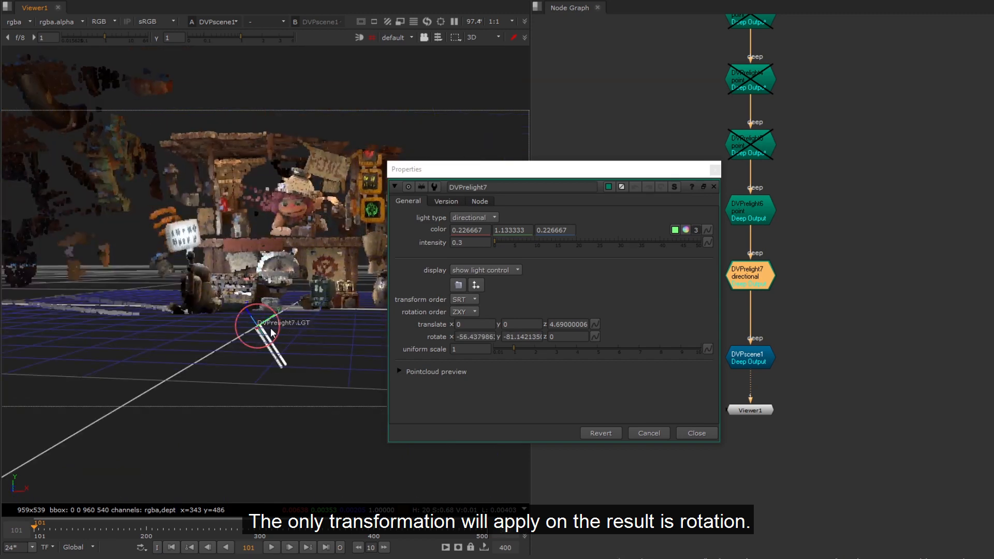
Set the directional light's color to 1, 1, 1 and its intensity to 1, and return to the 2D image.
{"action": "type", "text": "1"}
{"action": "key", "text": "Tab"}
{"action": "type", "text": "1"}
{"action": "key", "text": "Tab"}
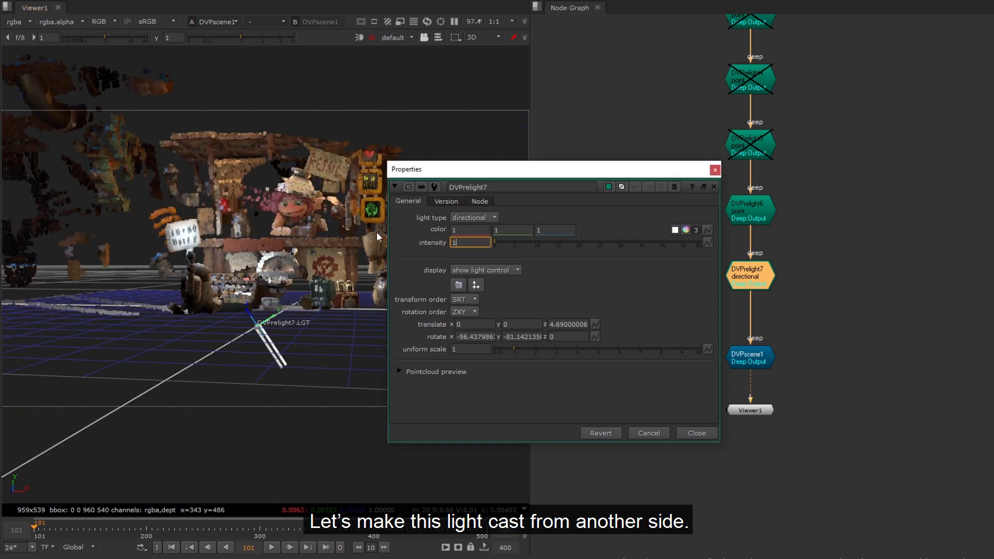
{"action": "type", "text": "1"}
{"action": "key", "text": "Return"}
{"action": "left_click", "coordinate": [331, 345]}
{"action": "left_click_drag", "start_coordinate": [331, 346], "coordinate": [274, 187], "text": "ctrl"}
{"action": "key", "text": "Tab"}
Give the directional light a blue color of 0.212121, 0.606061, 1 and close its properties.
{"action": "left_click_drag", "start_coordinate": [555, 174], "coordinate": [692, 68]}
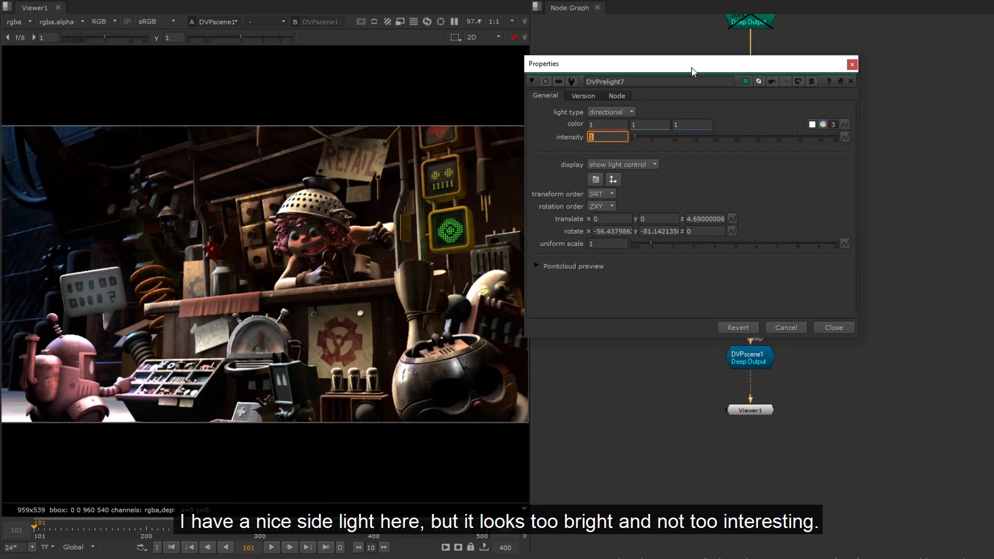
{"action": "left_click", "coordinate": [824, 124]}
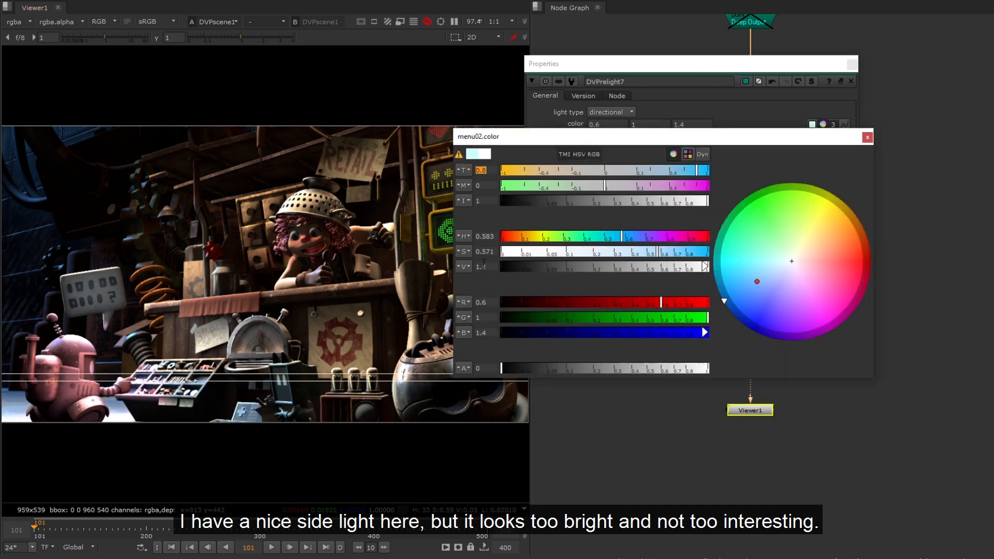
{"action": "type", "text": "1.3"}
{"action": "key", "text": "Return"}
{"action": "left_click_drag", "start_coordinate": [490, 267], "coordinate": [410, 270]}
{"action": "type", "text": "1"}
{"action": "key", "text": "Return"}
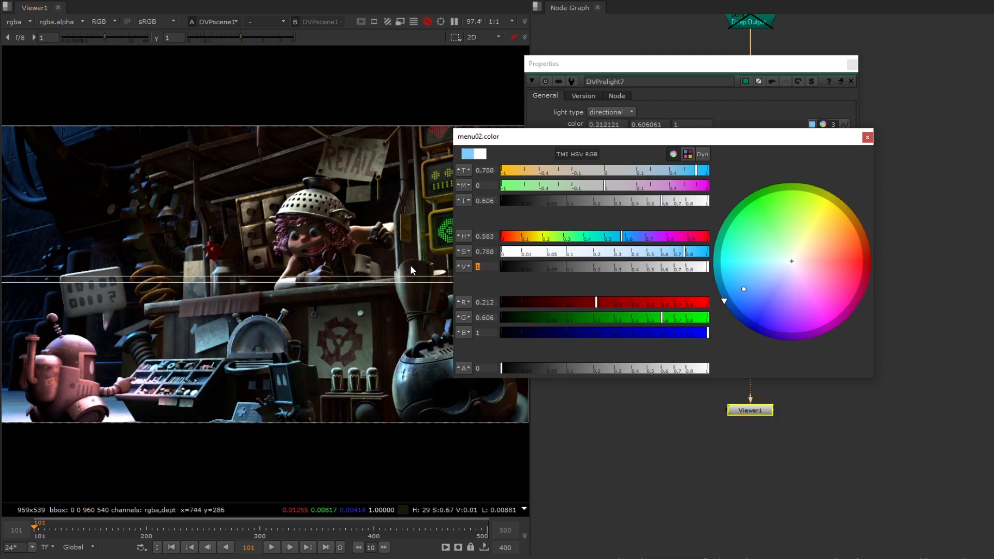
{"action": "left_click", "coordinate": [867, 137]}
{"action": "left_click", "coordinate": [868, 197]}
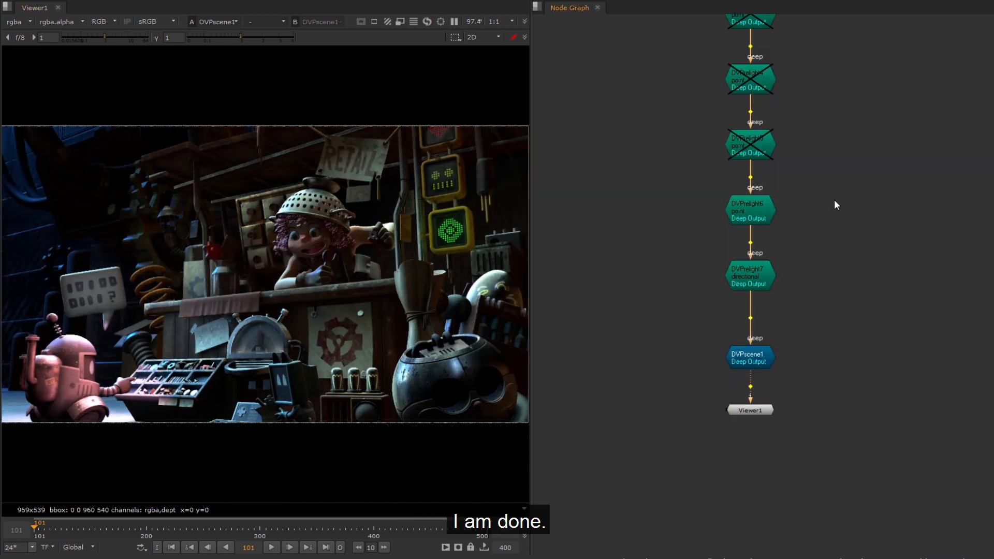
Re-enable the bulb lights DVPrelight3, DVPrelight4 and DVPrelight5.
{"action": "middle_click_drag", "start_coordinate": [835, 205], "coordinate": [839, 282]}
{"action": "left_click_drag", "start_coordinate": [801, 90], "coordinate": [687, 281]}
{"action": "key", "text": "d"}
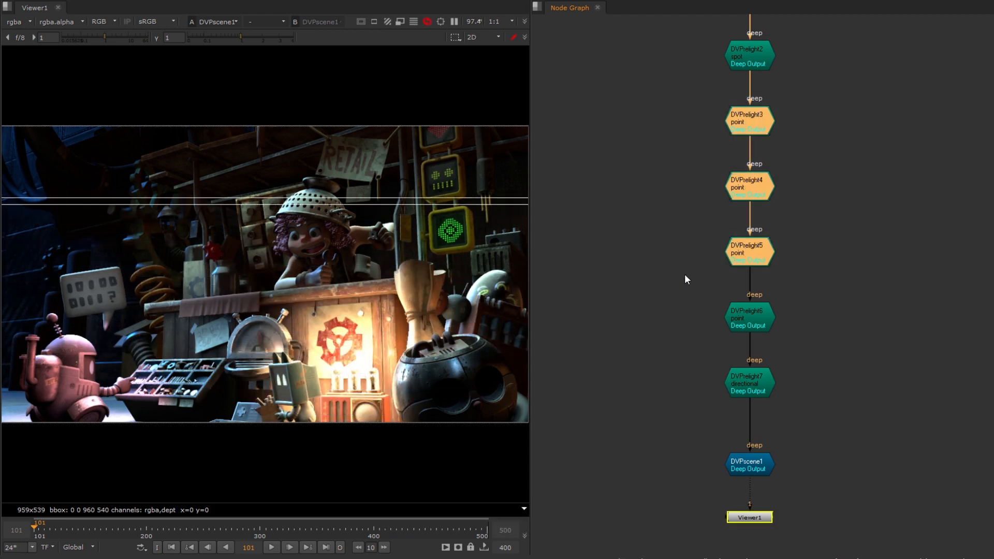
Connect the viewer's second input and switch between the original DeepMerge and the relit DVPscene1 to compare before and after.
{"action": "scroll", "coordinate": [684, 275], "scroll_direction": "down", "scroll_amount": 3}
{"action": "middle_click_drag", "start_coordinate": [674, 297], "coordinate": [570, 336]}
{"action": "left_click", "coordinate": [663, 110]}
{"action": "left_click_drag", "start_coordinate": [573, 17], "coordinate": [573, 17]}
{"action": "key", "text": "1"}
{"action": "left_click_drag", "start_coordinate": [629, 461], "coordinate": [672, 460]}
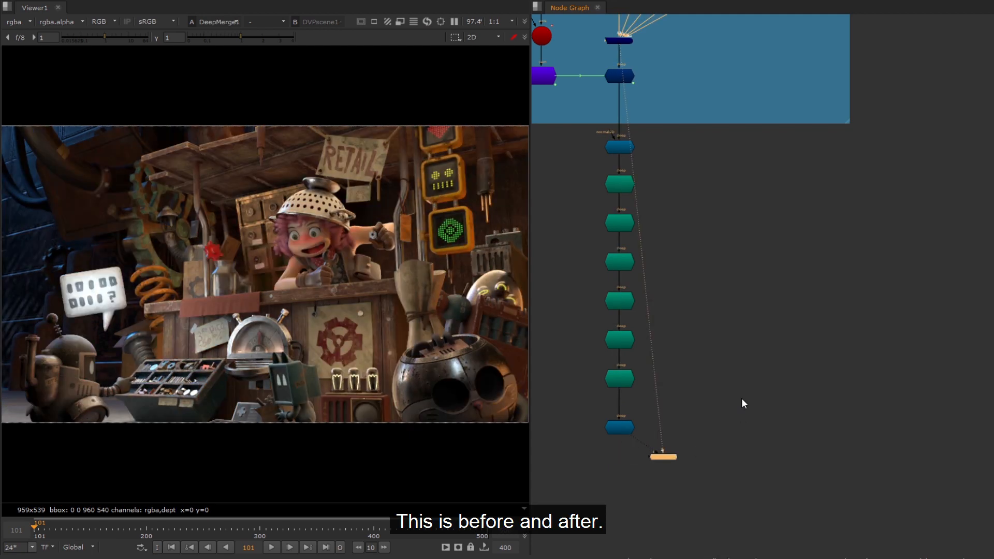
{"action": "key", "text": "2"}
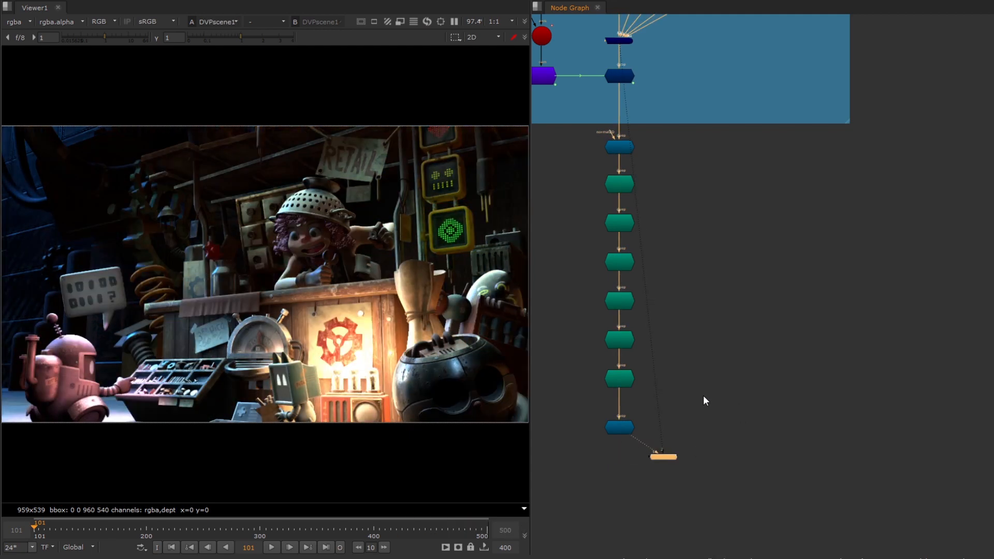
Set DVPscene1's light shading to 0 and switch it repeatedly between 0 and 0.1 to compare the shading.
{"action": "scroll", "coordinate": [668, 394], "scroll_direction": "up", "scroll_amount": 5}
{"action": "double_click", "coordinate": [674, 357]}
{"action": "left_click_drag", "start_coordinate": [542, 292], "coordinate": [766, 173]}
{"action": "type", "text": "0"}
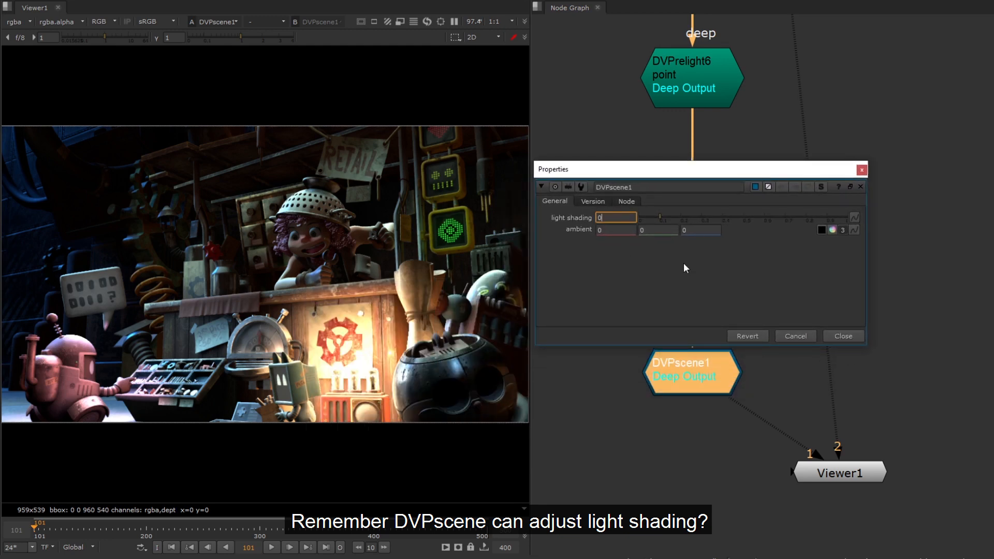
{"action": "key", "text": "Return"}
{"action": "key", "text": "Up"}
{"action": "key", "text": "Down"}
{"action": "key", "text": "Up"}
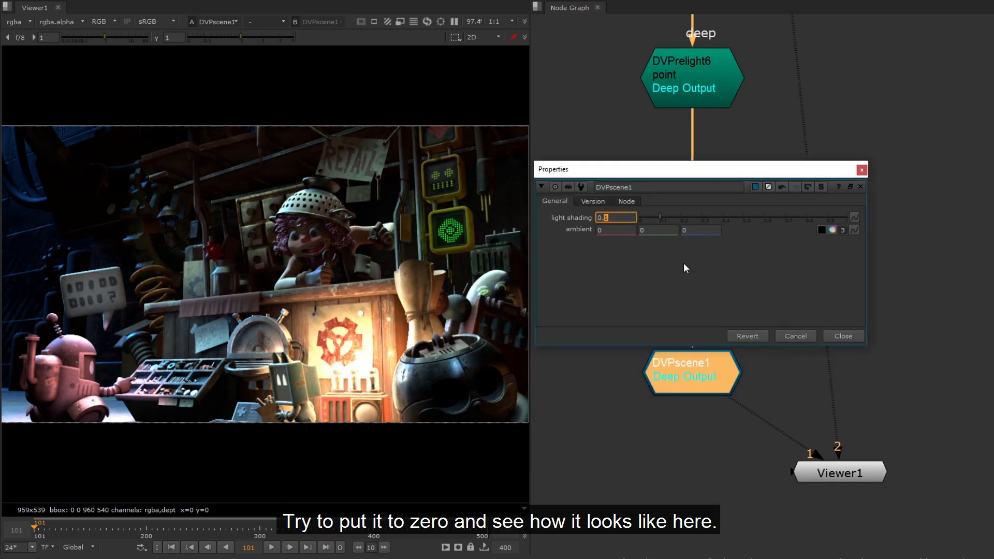
{"action": "key", "text": "Down"}
{"action": "key", "text": "Up"}
{"action": "key", "text": "Down"}
{"action": "key", "text": "Up"}
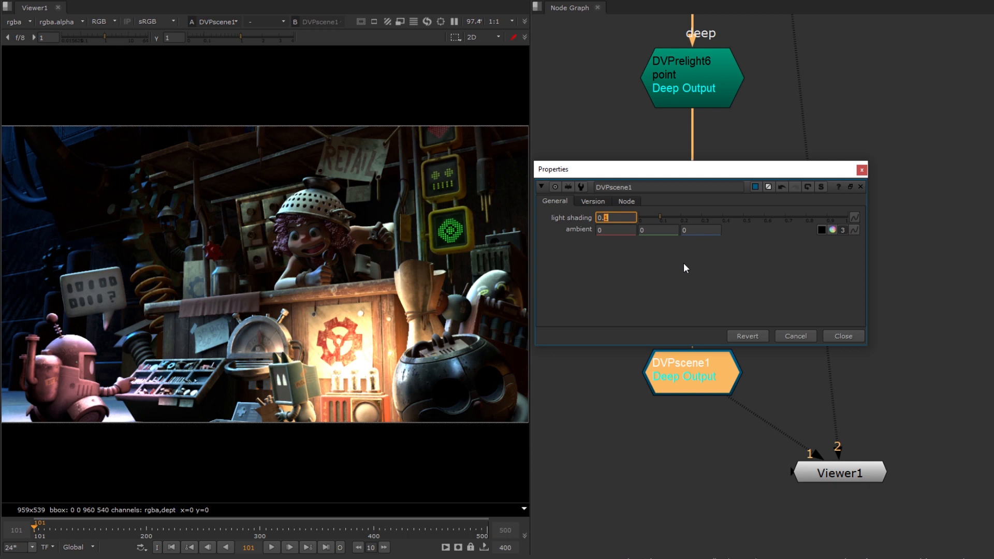
Close DVPscene1's properties and view the raw light pass directly from the directional light node DVPrelight7.
{"action": "left_click", "coordinate": [858, 338]}
{"action": "scroll", "coordinate": [848, 229], "scroll_direction": "down", "scroll_amount": 3}
{"action": "middle_click_drag", "start_coordinate": [847, 229], "coordinate": [753, 359]}
{"action": "left_click", "coordinate": [745, 443]}
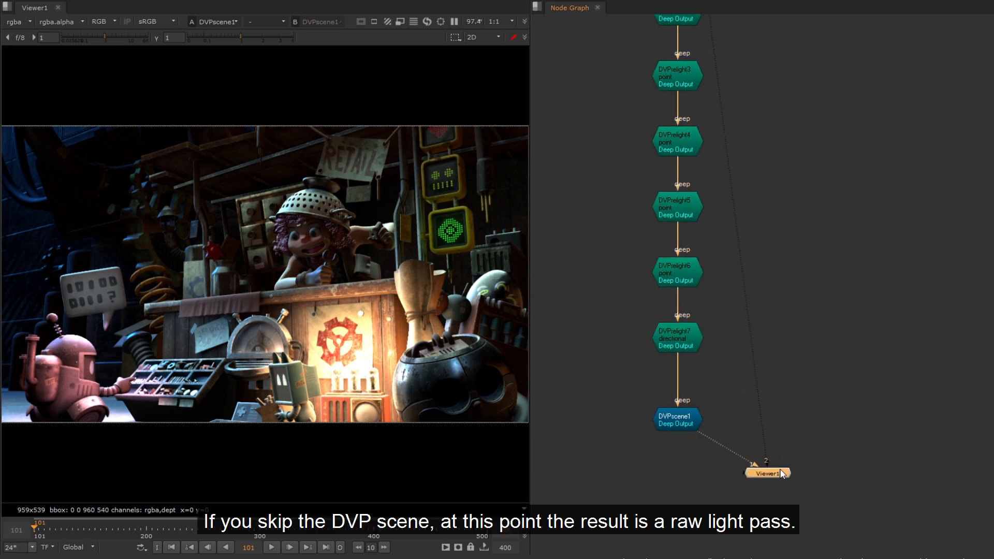
{"action": "left_click_drag", "start_coordinate": [764, 468], "coordinate": [830, 472]}
{"action": "left_click", "coordinate": [682, 342]}
{"action": "key", "text": "1"}
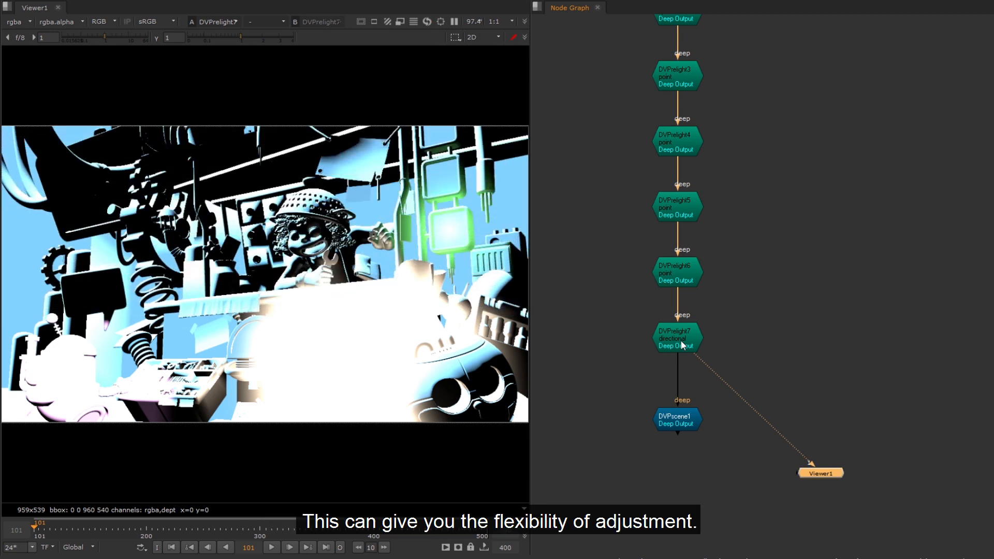
Add a DeepExpression node after DVPrelight7 that premultiplies the light pass with red r *a, green g*a and blue b*a.
{"action": "key", "text": "Tab"}
{"action": "type", "text": "deepex"}
{"action": "key", "text": "Return"}
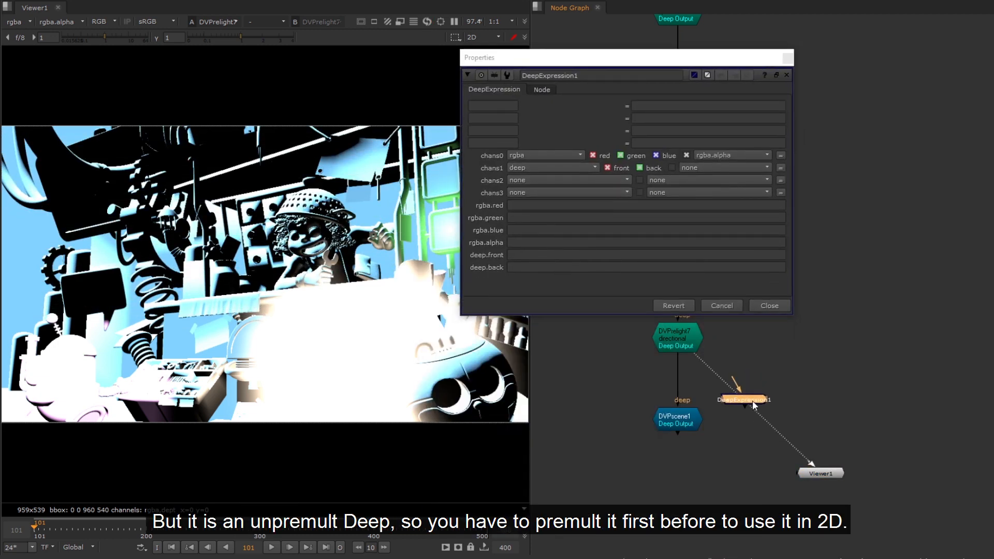
{"action": "left_click", "coordinate": [606, 205]}
{"action": "type", "text": "r *a"}
{"action": "key", "text": "Tab"}
{"action": "type", "text": "g*a"}
{"action": "key", "text": "Tab"}
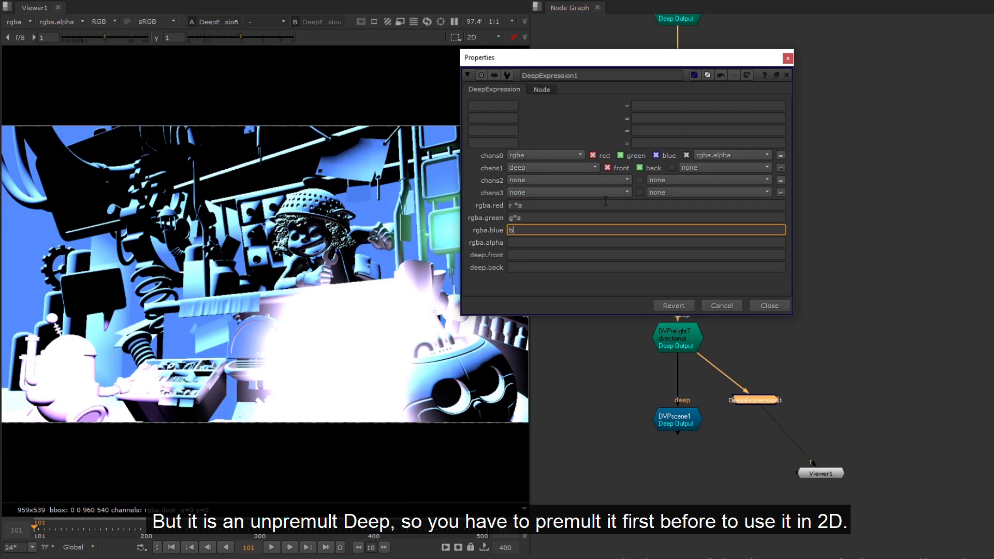
Disable and re-enable DeepExpression1 to compare the premultiplied result, and close its properties.
{"action": "left_click", "coordinate": [768, 400]}
{"action": "key", "text": "d"}
{"action": "key", "text": "d"}
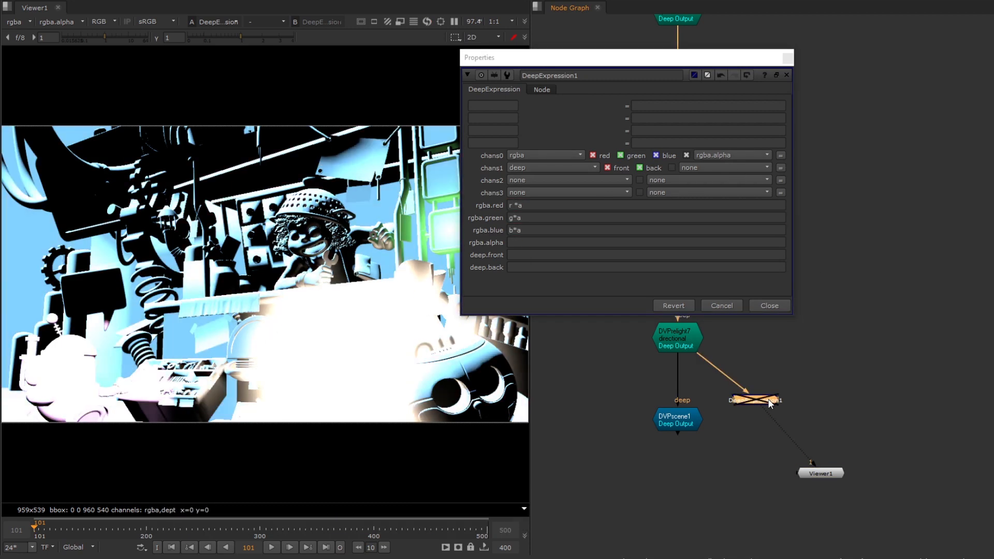
{"action": "left_click", "coordinate": [771, 306]}
{"action": "left_click", "coordinate": [774, 311]}
Add a DeepToImage node fed by the original deep image from before the relighting and view it.
{"action": "scroll", "coordinate": [775, 311], "scroll_direction": "down", "scroll_amount": 1}
{"action": "middle_click_drag", "start_coordinate": [797, 304], "coordinate": [778, 378]}
{"action": "scroll", "coordinate": [779, 378], "scroll_direction": "down", "scroll_amount": 2}
{"action": "key", "text": "Tab"}
{"action": "type", "text": "deepto"}
{"action": "key", "text": "Return"}
{"action": "left_click_drag", "start_coordinate": [804, 370], "coordinate": [706, 60]}
{"action": "middle_click_drag", "start_coordinate": [766, 217], "coordinate": [775, 158]}
{"action": "left_click", "coordinate": [778, 322]}
{"action": "left_click_drag", "start_coordinate": [814, 319], "coordinate": [796, 417]}
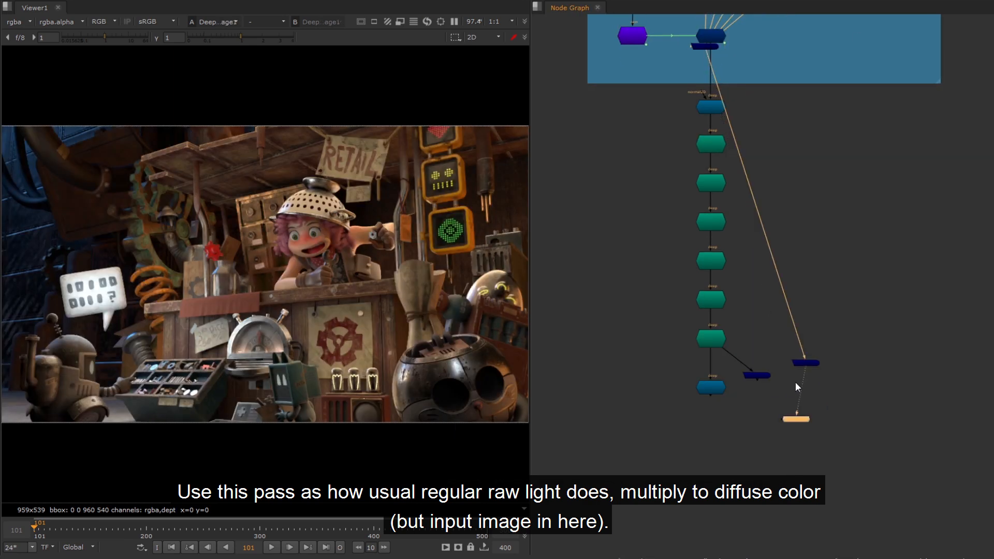
Move DeepExpression1 up and paste a copy of the DeepToImage node below it.
{"action": "middle_click_drag", "start_coordinate": [722, 62], "coordinate": [731, 144]}
{"action": "middle_click_drag", "start_coordinate": [819, 466], "coordinate": [815, 311]}
{"action": "scroll", "coordinate": [815, 325], "scroll_direction": "up", "scroll_amount": 5}
{"action": "left_click", "coordinate": [802, 243]}
{"action": "key", "text": "ctrl+c"}
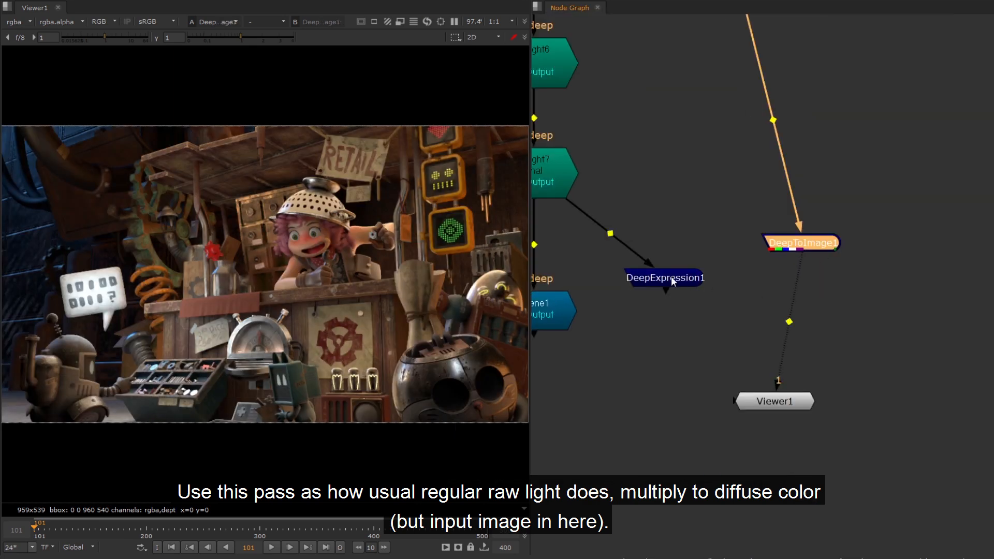
{"action": "left_click_drag", "start_coordinate": [666, 278], "coordinate": [669, 238]}
{"action": "key", "text": "ctrl+v"}
Connect the light pass's DeepToImage2 to viewer input 1 and the original's DeepToImage1 to input 2.
{"action": "left_click", "coordinate": [673, 316]}
{"action": "key", "text": "1"}
{"action": "left_click", "coordinate": [798, 244]}
{"action": "key", "text": "2"}
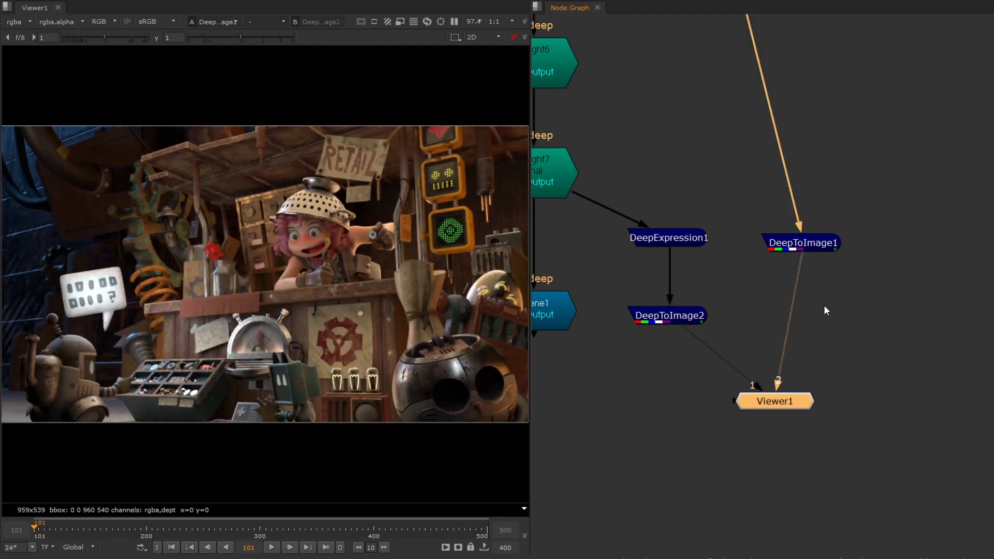
{"action": "left_click", "coordinate": [824, 305]}
{"action": "key", "text": "1"}
Merge DeepToImage2 as A over DeepToImage1 as B with the multiply operation, and view the merge.
{"action": "key", "text": "m"}
{"action": "left_click", "coordinate": [754, 422]}
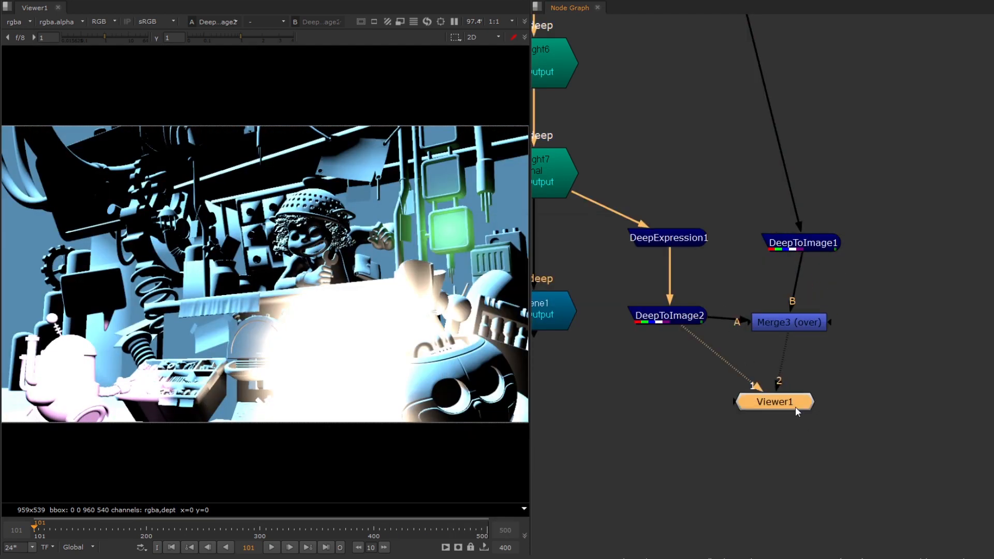
{"action": "key", "text": "1"}
{"action": "left_click_drag", "start_coordinate": [794, 404], "coordinate": [872, 413]}
{"action": "double_click", "coordinate": [789, 322]}
{"action": "left_click", "coordinate": [524, 275]}
{"action": "left_click", "coordinate": [533, 254]}
{"action": "left_click", "coordinate": [760, 423]}
{"action": "left_click", "coordinate": [759, 426]}
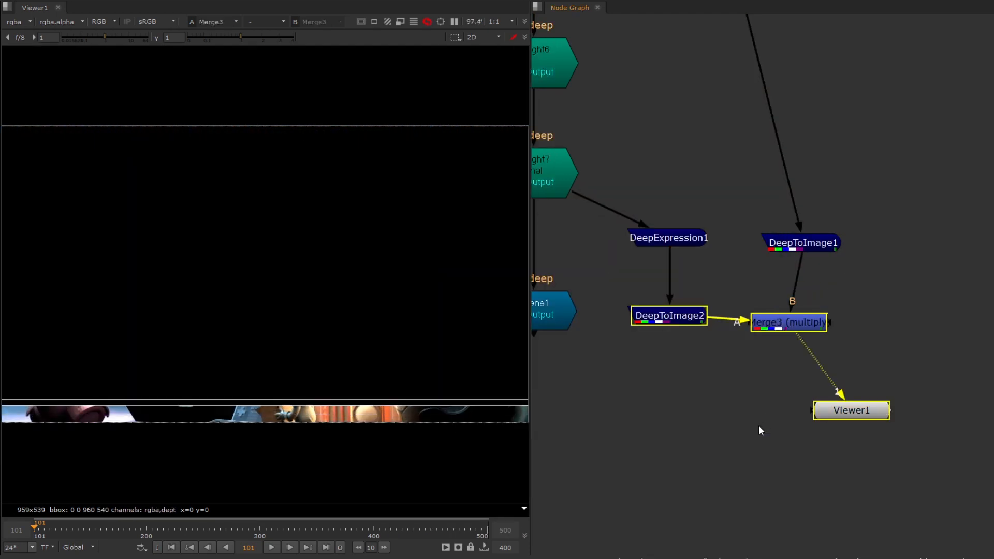
{"action": "middle_click_drag", "start_coordinate": [773, 396], "coordinate": [832, 388]}
{"action": "left_click_drag", "start_coordinate": [926, 406], "coordinate": [801, 439]}
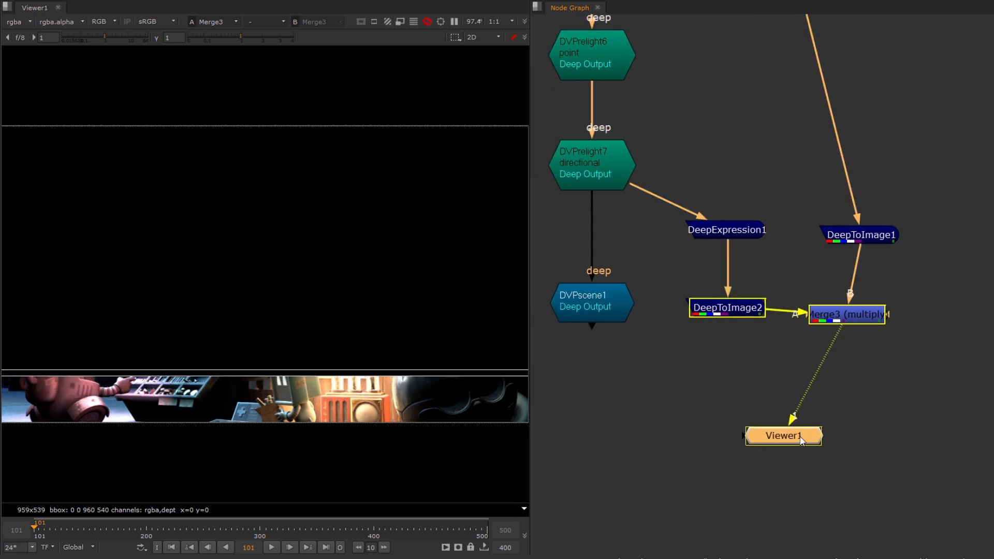
Check DVPscene1's light shading, set the multiply merge's mix to 0.9 and move the merge node down.
{"action": "double_click", "coordinate": [580, 303]}
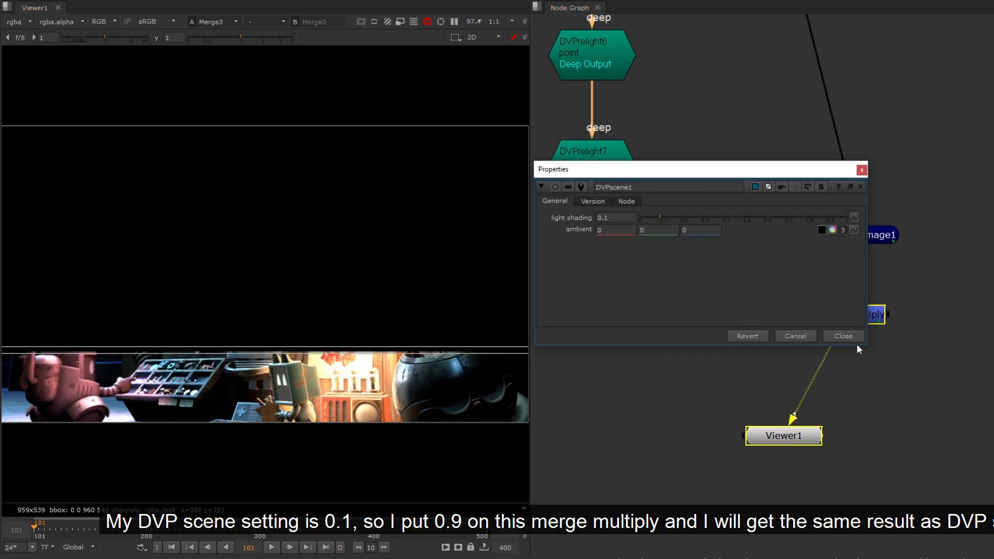
{"action": "double_click", "coordinate": [862, 311]}
{"action": "double_click", "coordinate": [517, 383]}
{"action": "type", "text": "0.9"}
{"action": "key", "text": "Return"}
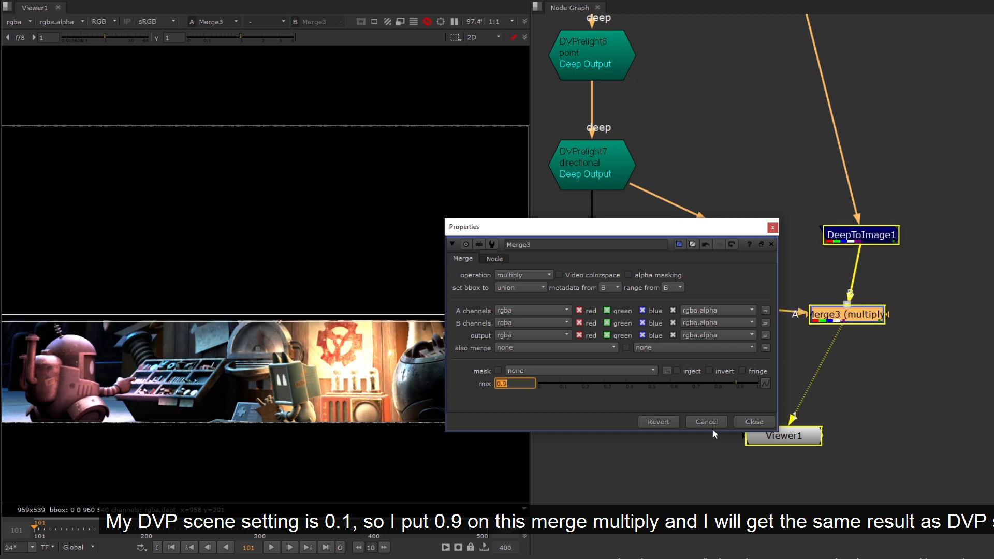
{"action": "left_click", "coordinate": [760, 418]}
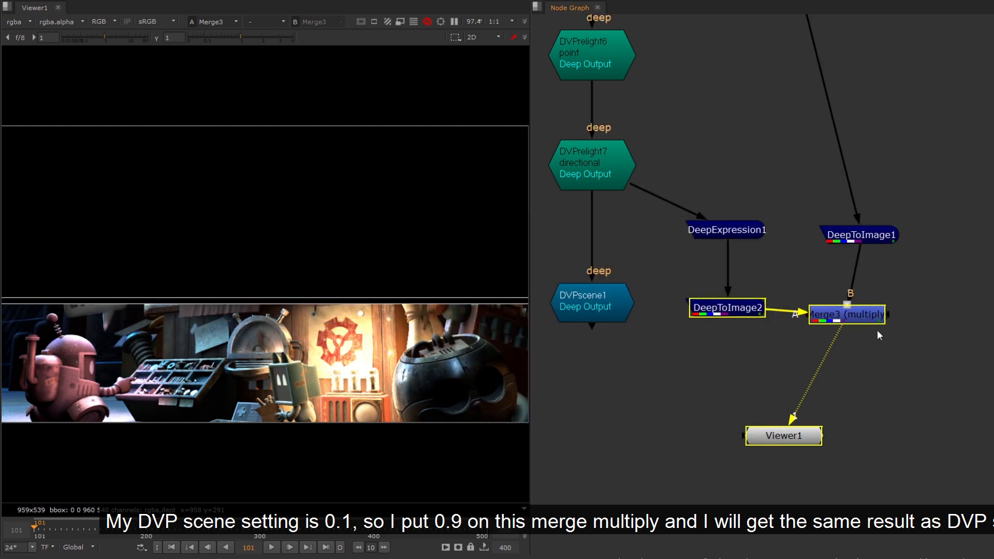
{"action": "left_click_drag", "start_coordinate": [881, 314], "coordinate": [899, 350]}
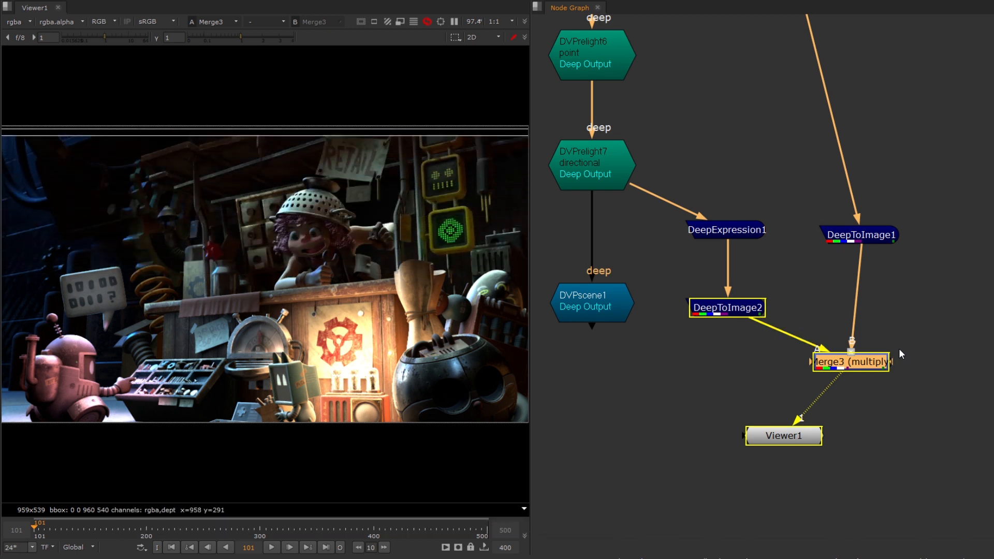
Connect DVPscene1 to viewer input 2 and switch repeatedly between it and the multiply merge to compare the results.
{"action": "left_click", "coordinate": [601, 316]}
{"action": "key", "text": "2"}
{"action": "left_click", "coordinate": [616, 446]}
{"action": "key", "text": "1"}
{"action": "key", "text": "2"}
{"action": "key", "text": "1"}
{"action": "key", "text": "2"}
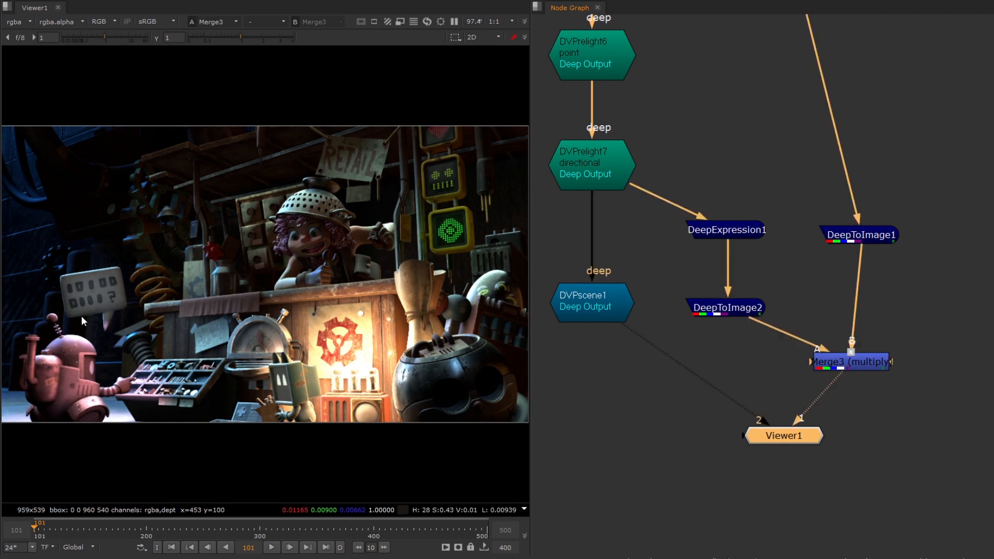
{"action": "scroll", "coordinate": [86, 314], "scroll_direction": "up", "scroll_amount": 7}
{"action": "key", "text": "1"}
{"action": "key", "text": "2"}
{"action": "key", "text": "1"}
{"action": "key", "text": "2"}
{"action": "key", "text": "1"}
{"action": "key", "text": "2"}
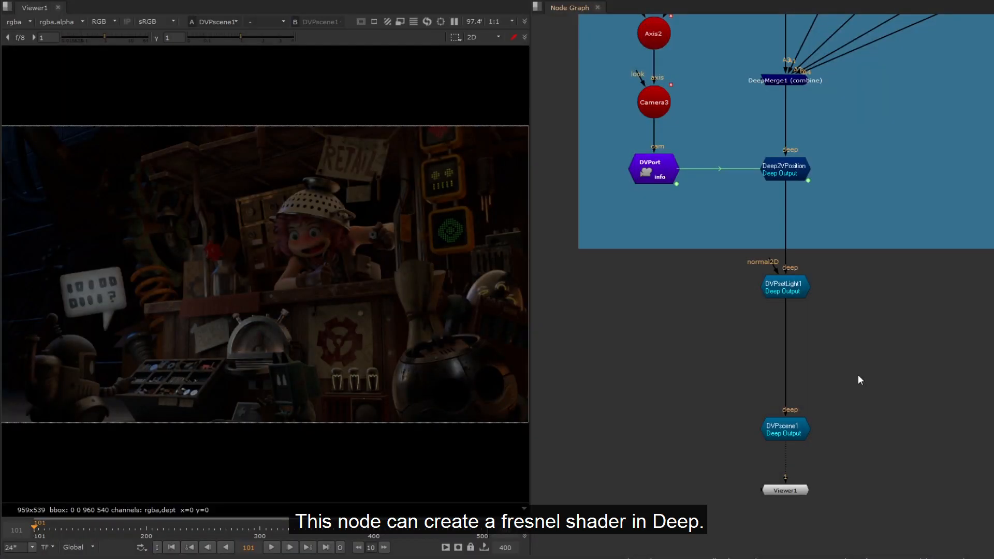
Insert a DVPfresnel node between DVPsetLight1 and DVPscene1.
{"action": "left_click_drag", "start_coordinate": [877, 363], "coordinate": [751, 259]}
{"action": "key", "text": "Tab"}
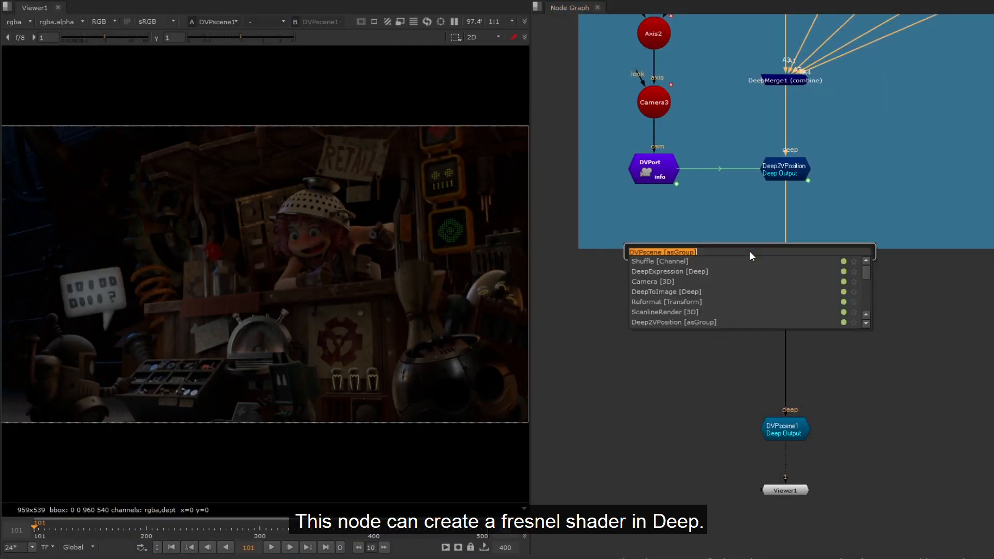
{"action": "type", "text": "dvpfr"}
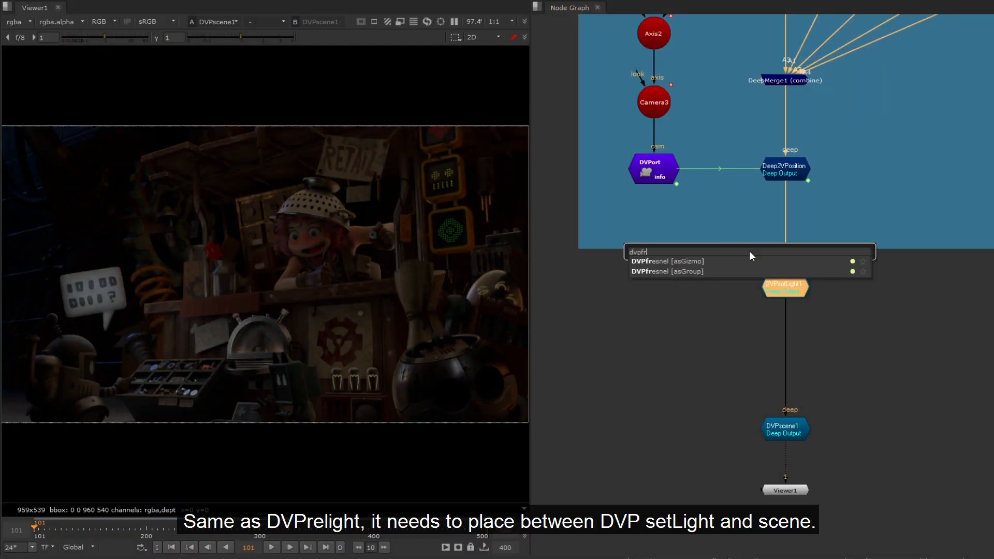
{"action": "key", "text": "Down"}
{"action": "key", "text": "Return"}
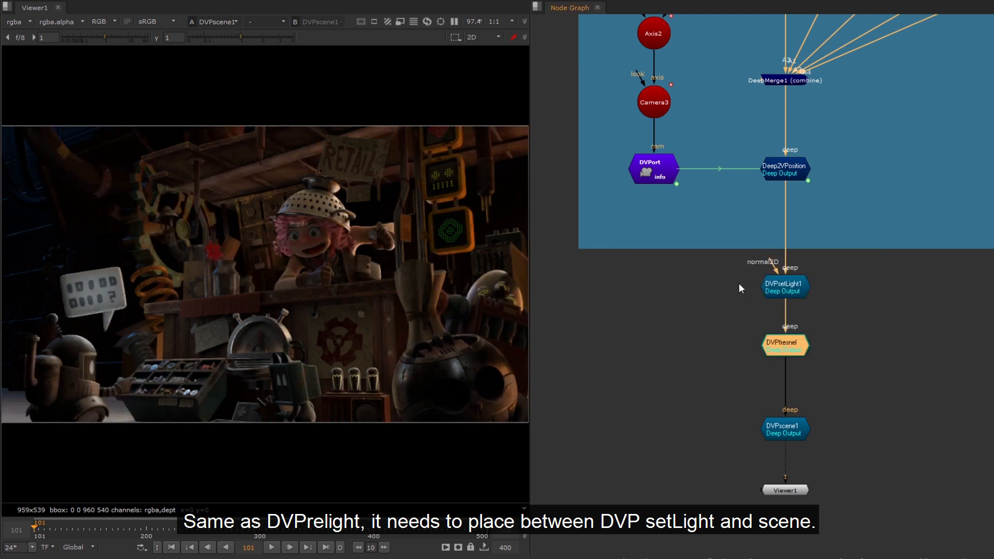
Open DVPfresnel's properties and link it to the DVPort camera.
{"action": "double_click", "coordinate": [790, 352]}
{"action": "left_click_drag", "start_coordinate": [621, 88], "coordinate": [624, 265]}
{"action": "left_click", "coordinate": [652, 157]}
{"action": "left_click", "coordinate": [610, 309]}
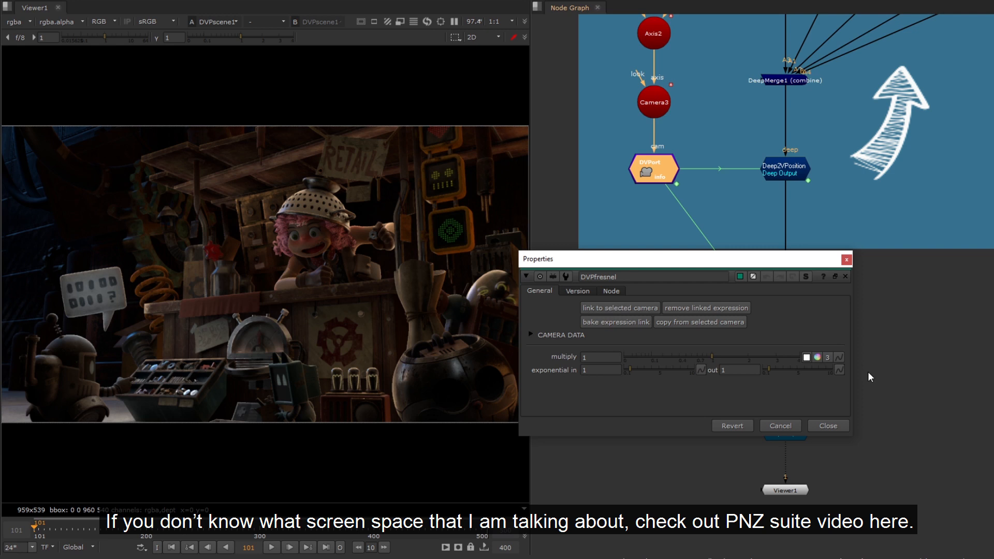
Set DVPfresnel's multiply color to 3, 0, 0 and its exponential in and out values to 5.
{"action": "left_click", "coordinate": [828, 358]}
{"action": "key", "text": "Return"}
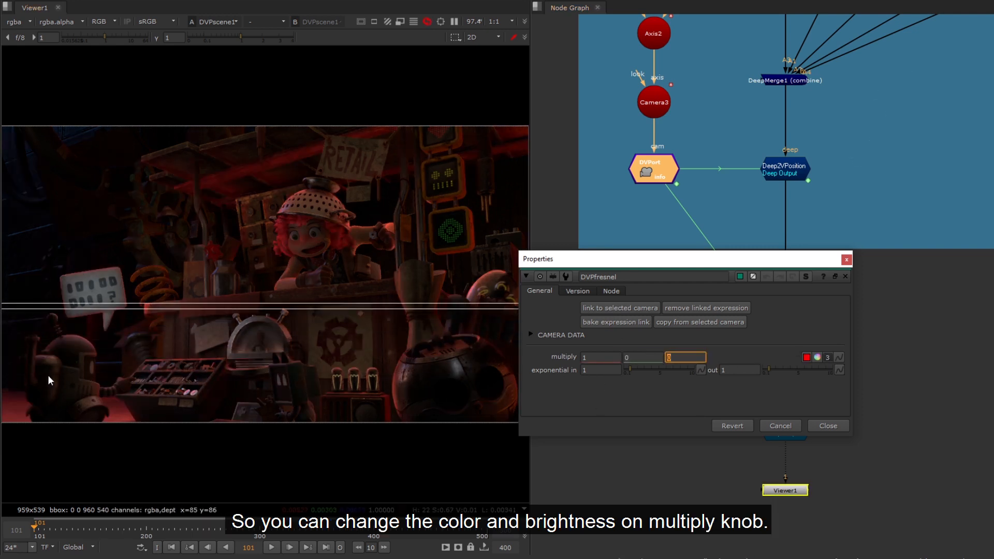
{"action": "scroll", "coordinate": [82, 361], "scroll_direction": "up", "scroll_amount": 5}
{"action": "key", "text": "Tab"}
{"action": "type", "text": "2"}
{"action": "key", "text": "Return"}
{"action": "key", "text": "Tab"}
{"action": "key", "text": "shift+Tab"}
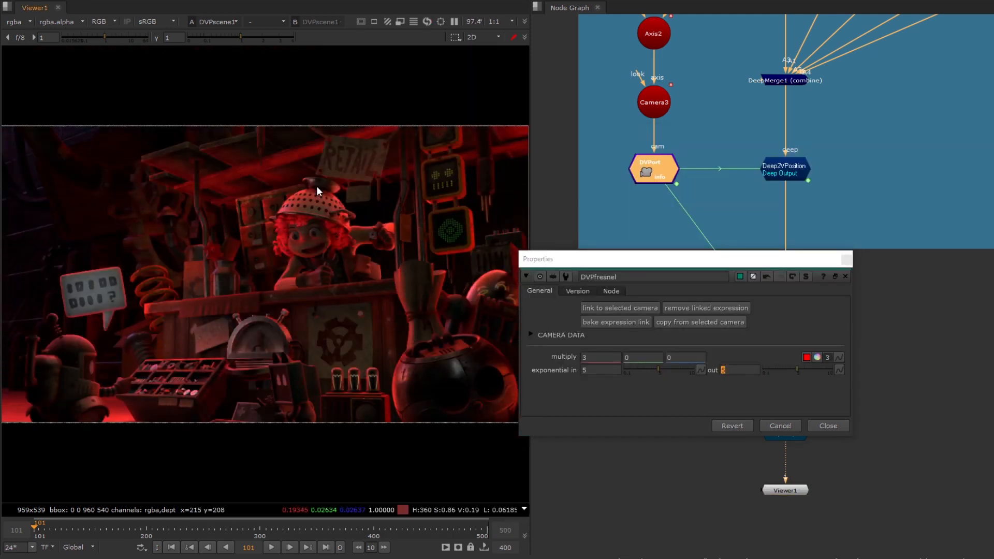
View DVPfresnel on its own, set its exponential in to 3, and return the viewer to DVPscene1.
{"action": "double_click", "coordinate": [787, 348]}
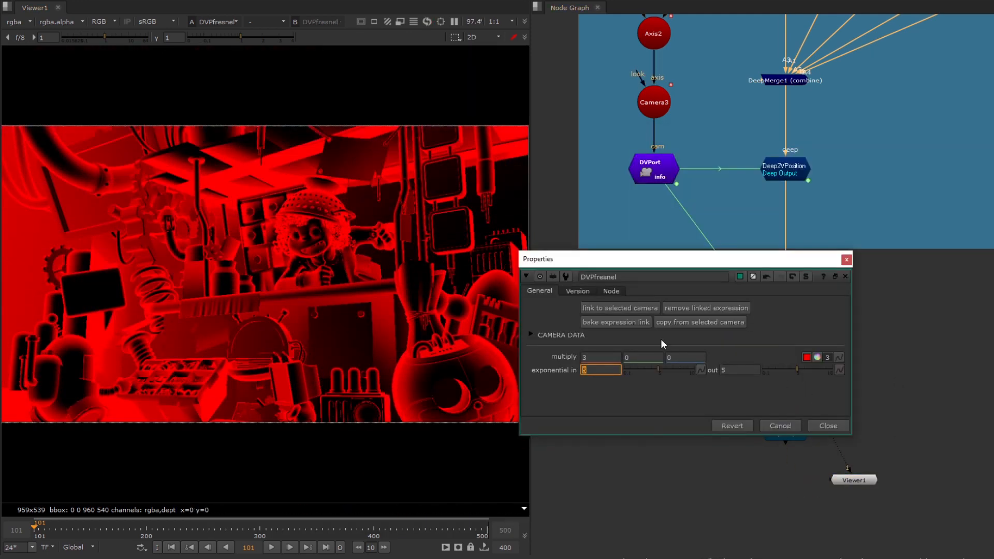
{"action": "type", "text": "3"}
{"action": "key", "text": "Return"}
{"action": "left_click_drag", "start_coordinate": [849, 390], "coordinate": [788, 493]}
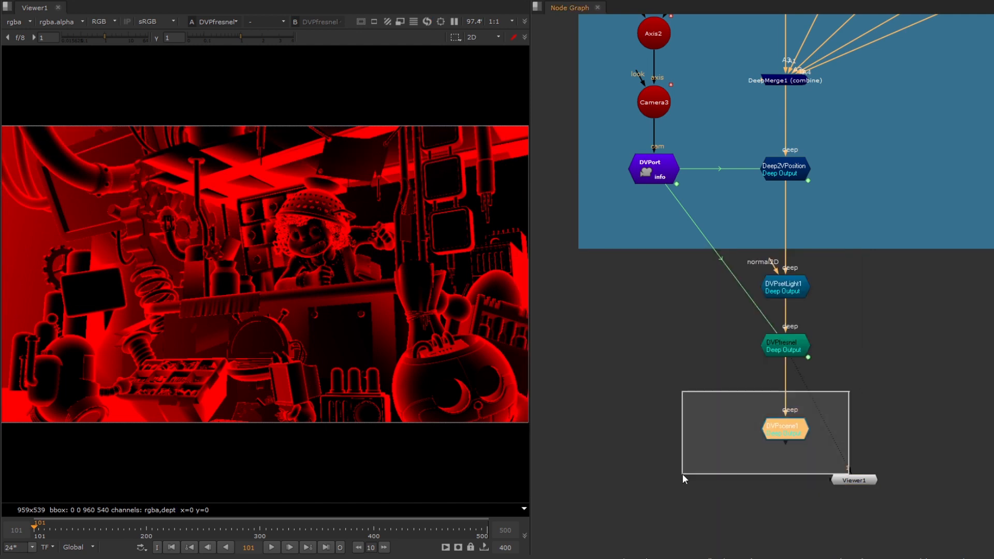
{"action": "key", "text": "1"}
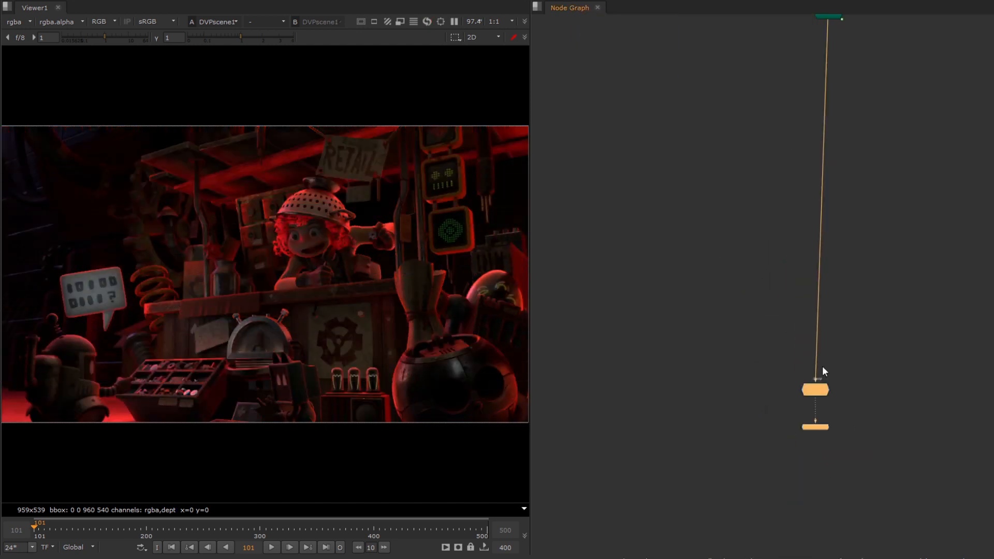
Bring the six DVPrelight nodes back between DVPfresnel and DVPscene1, and move DVPscene1 with the viewer up beneath them.
{"action": "key", "text": "f"}
{"action": "left_click_drag", "start_coordinate": [953, 179], "coordinate": [721, 401]}
{"action": "scroll", "coordinate": [689, 213], "scroll_direction": "up", "scroll_amount": 3}
{"action": "scroll", "coordinate": [713, 206], "scroll_direction": "down", "scroll_amount": 1}
{"action": "middle_click_drag", "start_coordinate": [753, 503], "coordinate": [766, 409]}
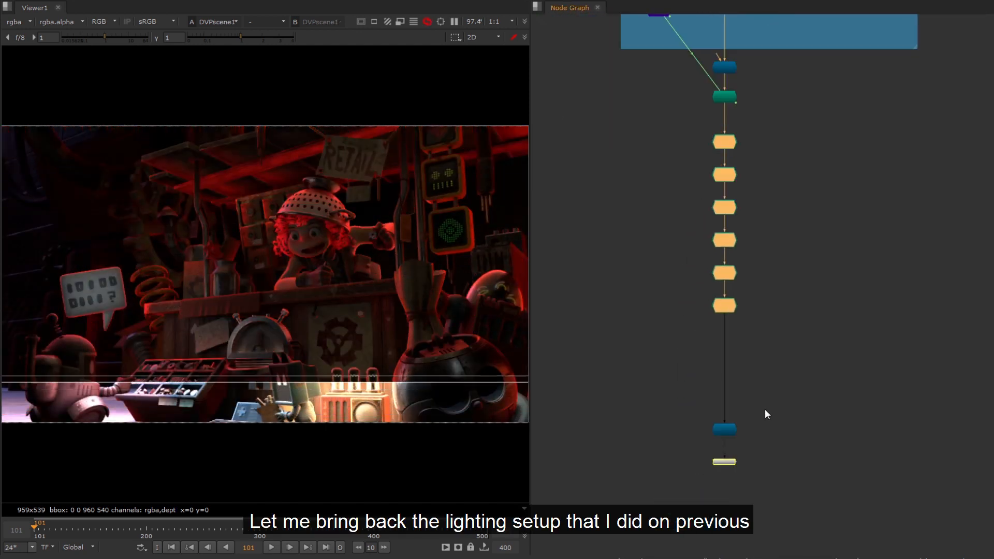
{"action": "left_click_drag", "start_coordinate": [675, 512], "coordinate": [791, 452]}
{"action": "left_click_drag", "start_coordinate": [761, 400], "coordinate": [693, 508]}
{"action": "left_click_drag", "start_coordinate": [732, 427], "coordinate": [734, 340]}
Disable and re-enable DVPfresnel to compare the relit scene with and without the fresnel.
{"action": "left_click_drag", "start_coordinate": [653, 458], "coordinate": [783, 54]}
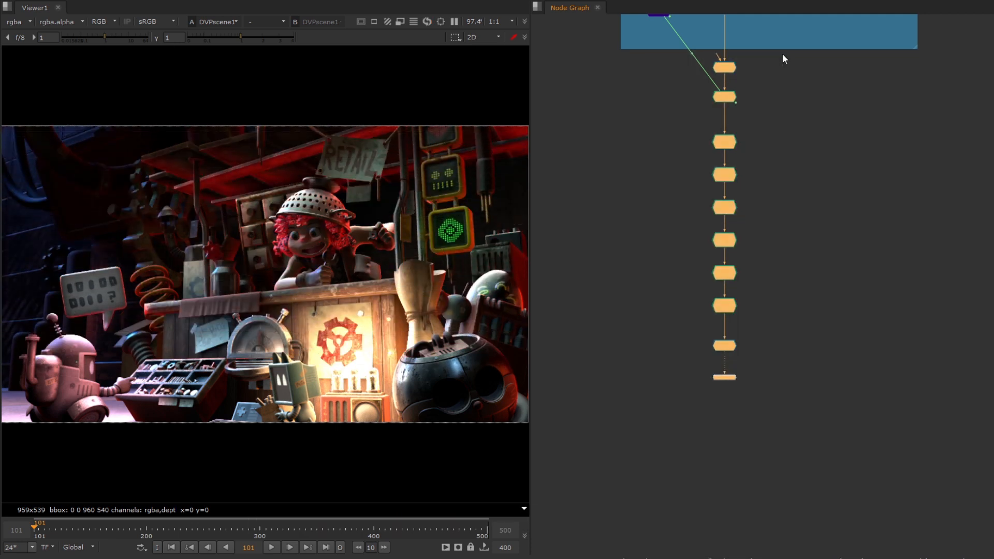
{"action": "key", "text": "f"}
{"action": "left_click", "coordinate": [825, 87]}
{"action": "mouse_move", "coordinate": [860, 58]}
{"action": "left_mouse_down"}
{"action": "mouse_move", "coordinate": [749, 97]}
{"action": "mouse_move", "coordinate": [869, 63]}
{"action": "left_mouse_up"}
{"action": "key", "text": "d"}
{"action": "key", "text": "d"}
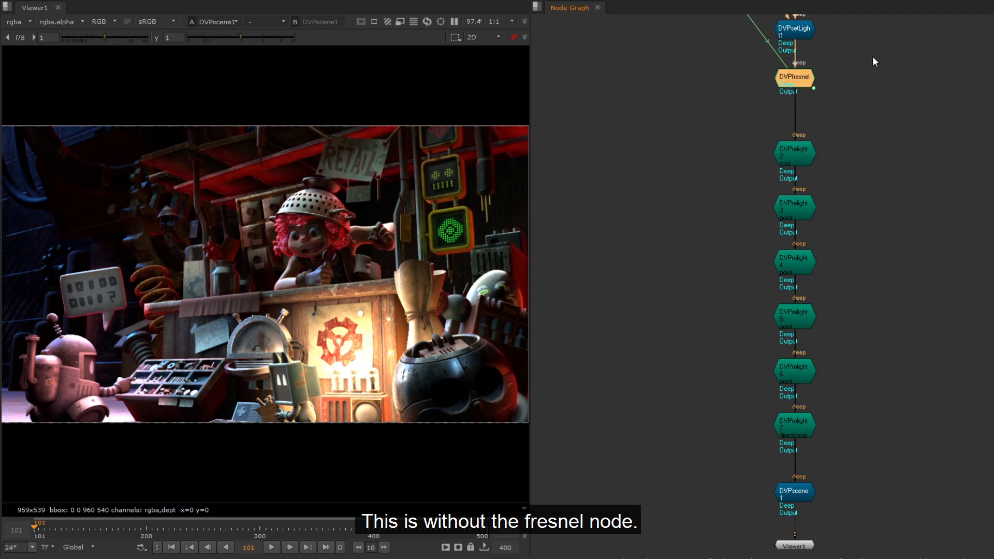
Move DVPfresnel to between DVPrelight7 and DVPscene1 and toggle it to compare the result.
{"action": "left_click_drag", "start_coordinate": [856, 61], "coordinate": [765, 130]}
{"action": "left_click_drag", "start_coordinate": [789, 84], "coordinate": [795, 39]}
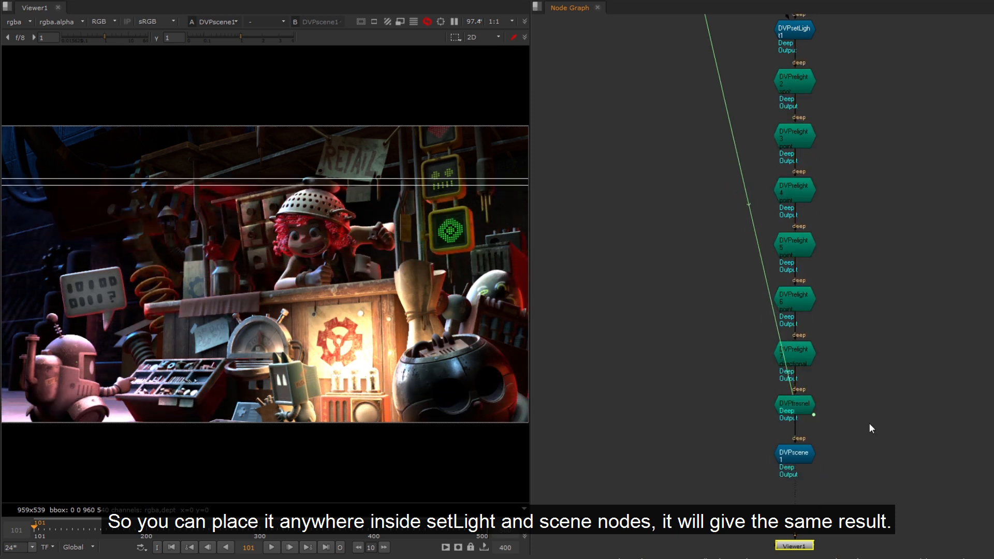
{"action": "left_click", "coordinate": [790, 409]}
{"action": "key", "text": "d"}
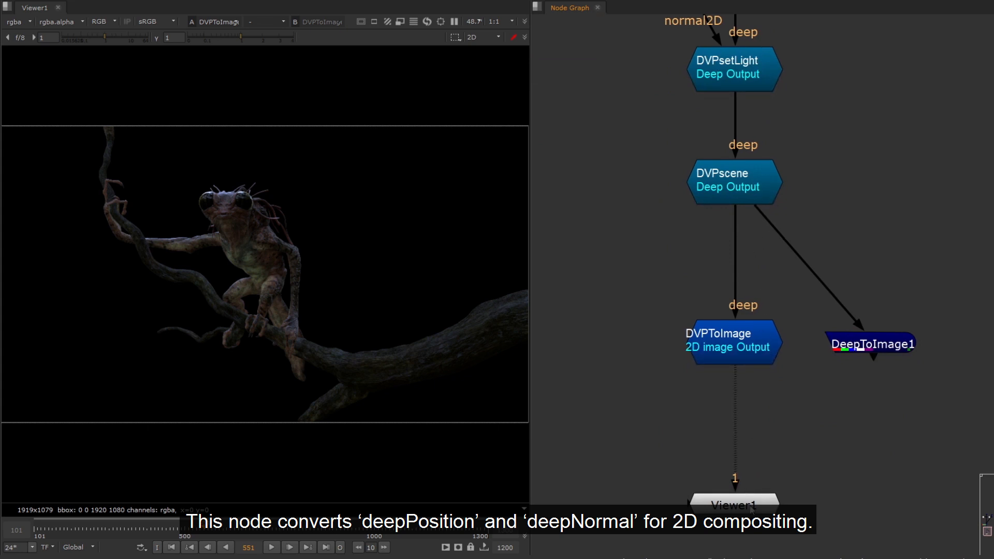
Open DVPToImage's properties to examine its keep deepPosition and keep deepNormal options, and close them.
{"action": "left_click_drag", "start_coordinate": [750, 508], "coordinate": [756, 479]}
{"action": "double_click", "coordinate": [755, 343]}
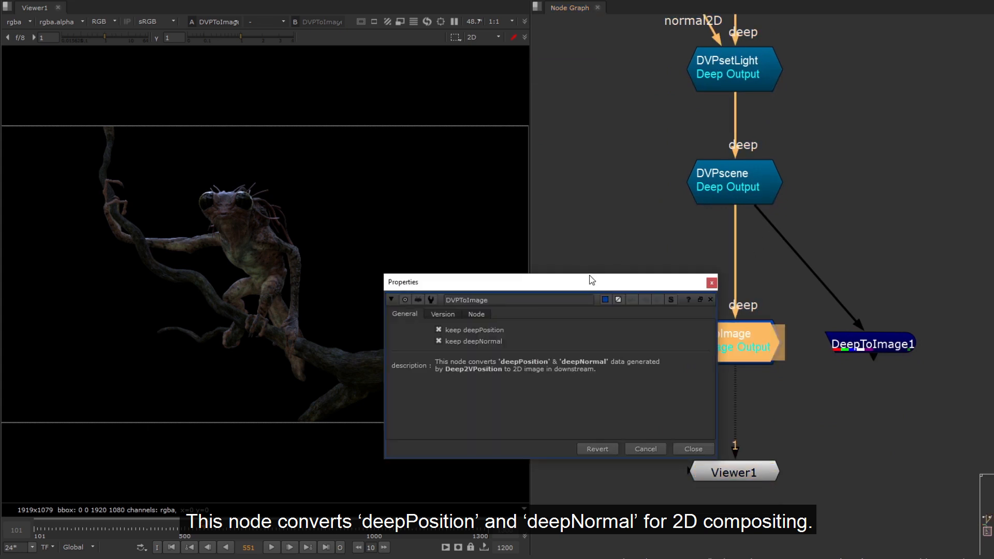
{"action": "left_click_drag", "start_coordinate": [588, 274], "coordinate": [606, 81]}
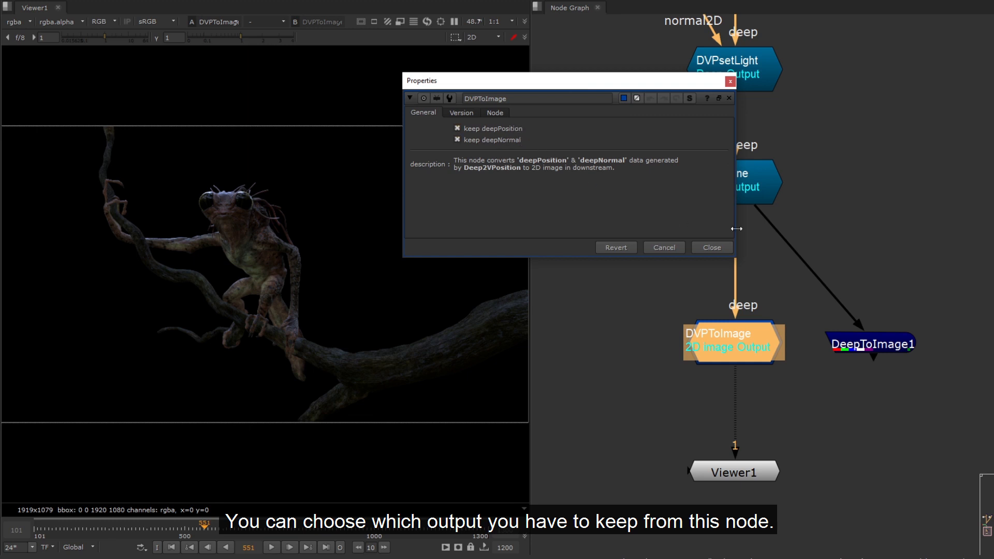
{"action": "left_click", "coordinate": [713, 248]}
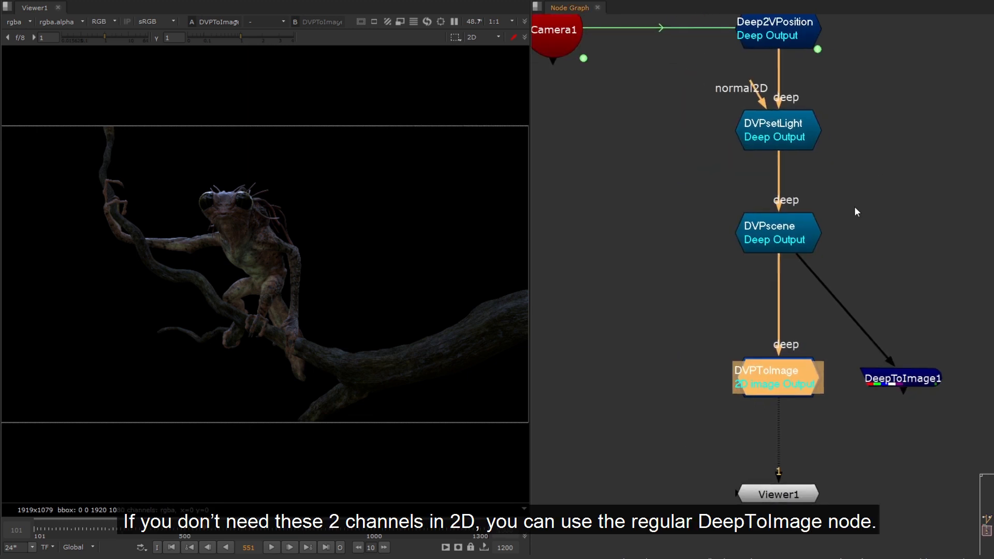
Insert a Shuffle node after DVPToImage, set its first input layer to deepPosition, and close its properties.
{"action": "middle_click_drag", "start_coordinate": [782, 349], "coordinate": [754, 262]}
{"action": "left_click_drag", "start_coordinate": [755, 364], "coordinate": [754, 440]}
{"action": "key", "text": "Tab"}
{"action": "type", "text": "shuffle [Channel"}
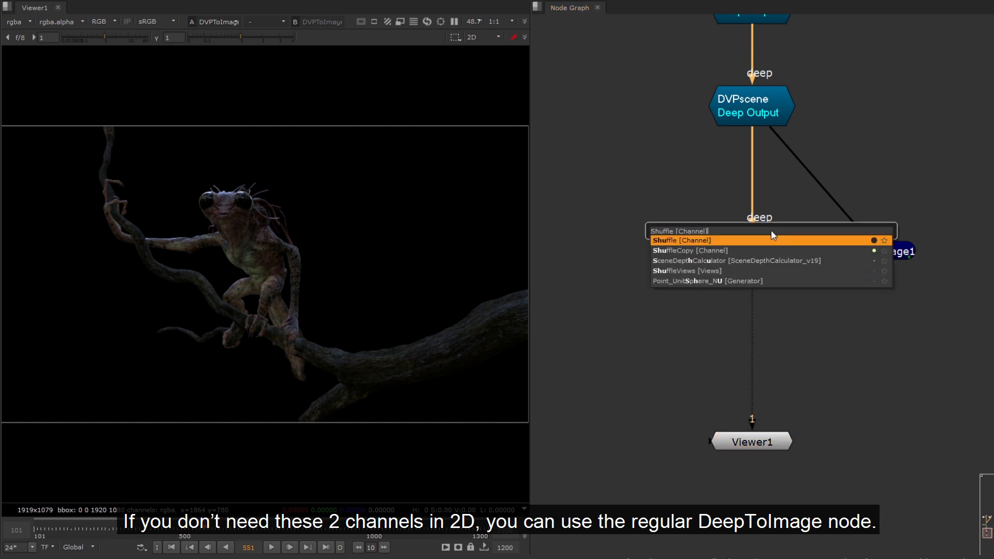
{"action": "key", "text": "Return"}
{"action": "left_click", "coordinate": [410, 306]}
{"action": "left_click", "coordinate": [423, 403]}
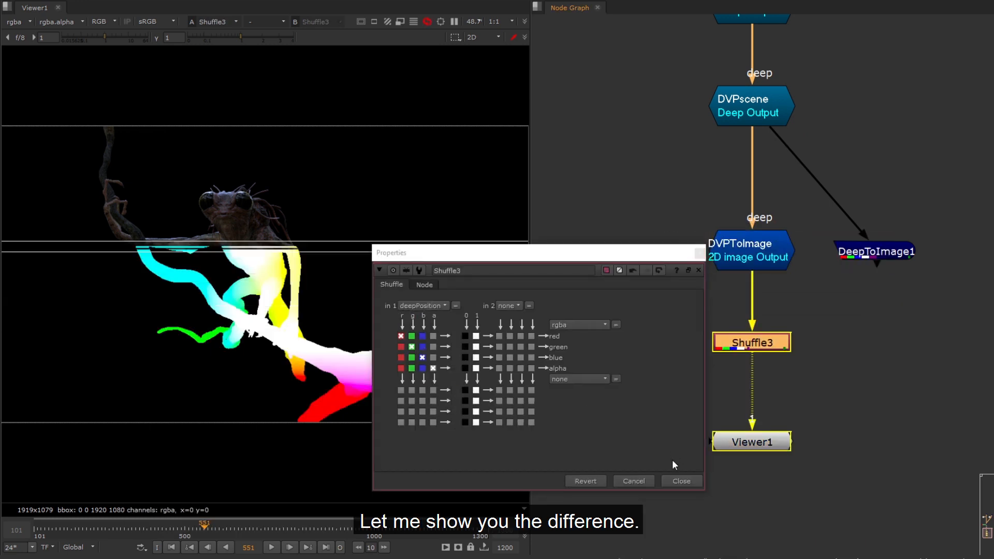
{"action": "left_click", "coordinate": [688, 478]}
Duplicate the deepPosition Shuffle and attach the copy beneath DeepToImage1.
{"action": "left_click_drag", "start_coordinate": [692, 374], "coordinate": [824, 307]}
{"action": "key", "text": "ctrl+c"}
{"action": "left_click", "coordinate": [892, 253]}
{"action": "key", "text": "ctrl+v"}
{"action": "left_click_drag", "start_coordinate": [940, 301], "coordinate": [832, 373]}
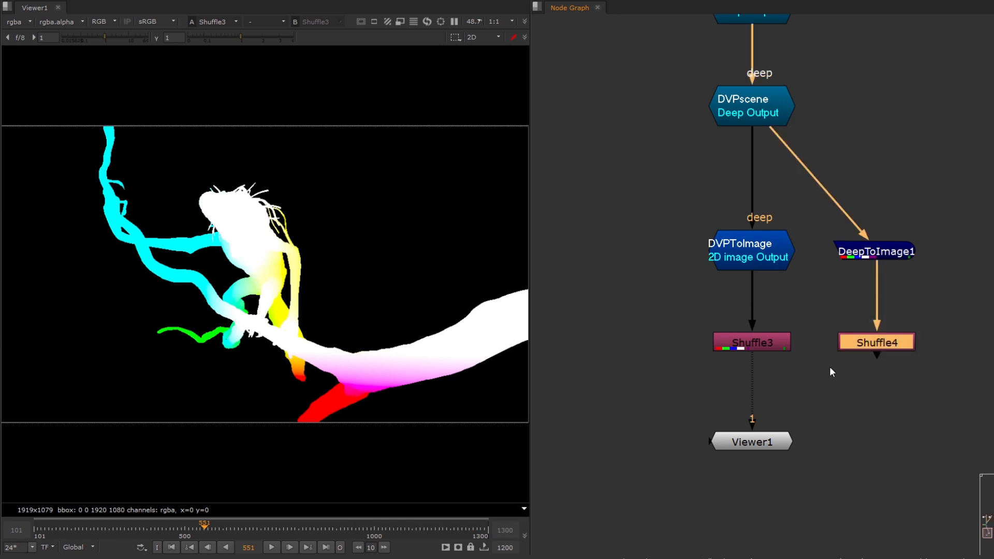
Compare the deepPosition output of the DVPToImage branch with that of the DeepToImage1 branch in the viewer.
{"action": "key", "text": "2"}
{"action": "key", "text": "1"}
{"action": "key", "text": "2"}
{"action": "key", "text": "1"}
{"action": "key", "text": "2"}
{"action": "key", "text": "1"}
{"action": "key", "text": "2"}
{"action": "key", "text": "1"}
{"action": "key", "text": "2"}
{"action": "key", "text": "1"}
Delete both Shuffle nodes, add a PositionToPoints node below DVPToImage, and assign its surface point layer.
{"action": "left_click_drag", "start_coordinate": [983, 261], "coordinate": [738, 381]}
{"action": "key", "text": "Delete"}
{"action": "key", "text": "Tab"}
{"action": "type", "text": "pos"}
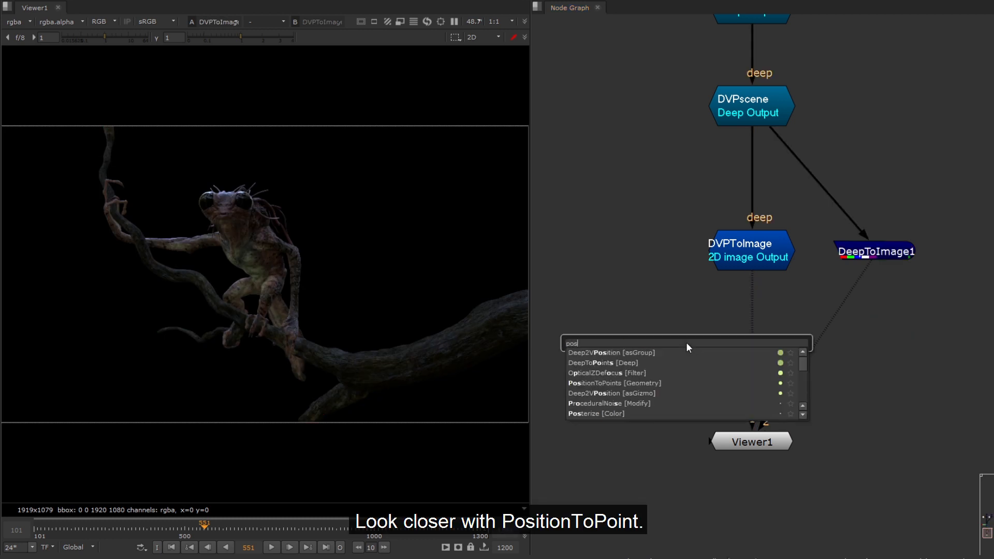
{"action": "key", "text": "Return"}
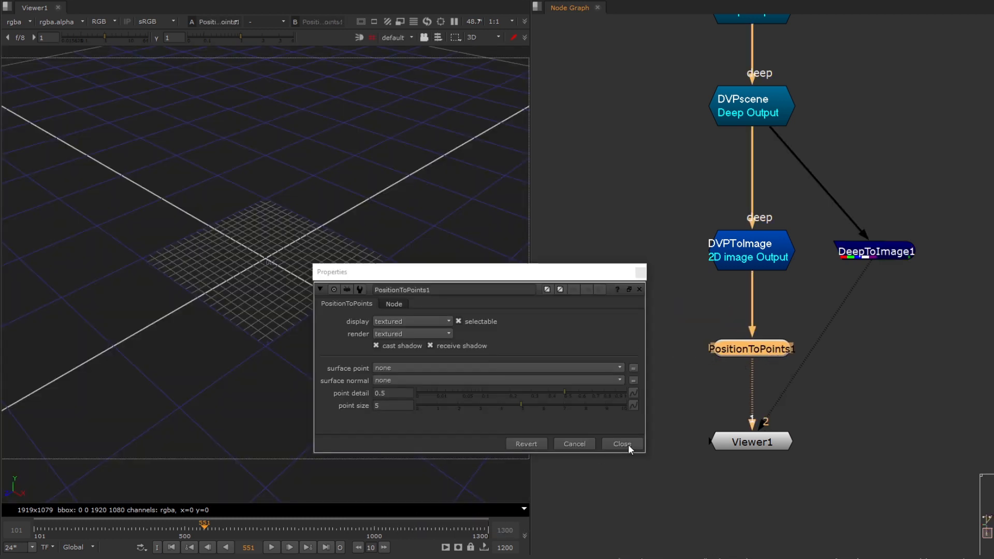
{"action": "left_click", "coordinate": [437, 368]}
{"action": "left_click", "coordinate": [424, 557]}
{"action": "left_click", "coordinate": [624, 444]}
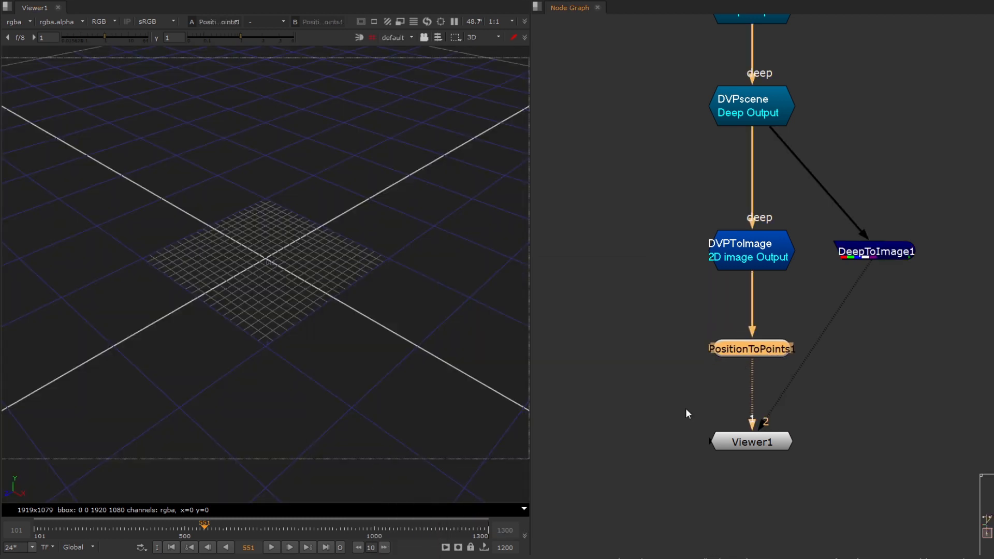
Move the viewer node lower in the graph and examine the generated point cloud in 3D.
{"action": "left_click_drag", "start_coordinate": [773, 444], "coordinate": [779, 510]}
{"action": "left_click", "coordinate": [366, 398]}
{"action": "scroll", "coordinate": [366, 399], "scroll_direction": "down", "scroll_amount": 5}
{"action": "left_click_drag", "start_coordinate": [366, 399], "coordinate": [358, 281], "text": "ctrl"}
{"action": "scroll", "coordinate": [358, 277], "scroll_direction": "down", "scroll_amount": 2}
Add a Scene node below PositionToPoints1, connect it to Camera1 and the viewer, and close its properties.
{"action": "key", "text": "Tab"}
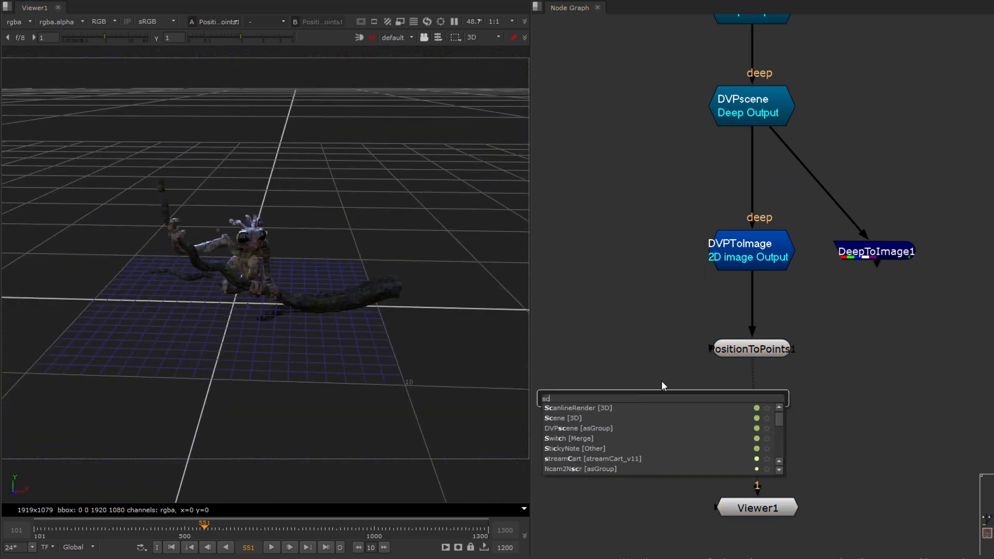
{"action": "type", "text": "scene"}
{"action": "key", "text": "Return"}
{"action": "key", "text": "1"}
{"action": "middle_click_drag", "start_coordinate": [661, 384], "coordinate": [761, 401]}
{"action": "scroll", "coordinate": [791, 356], "scroll_direction": "down", "scroll_amount": 2}
{"action": "left_click_drag", "start_coordinate": [757, 363], "coordinate": [821, 366]}
{"action": "left_click_drag", "start_coordinate": [733, 340], "coordinate": [663, 27]}
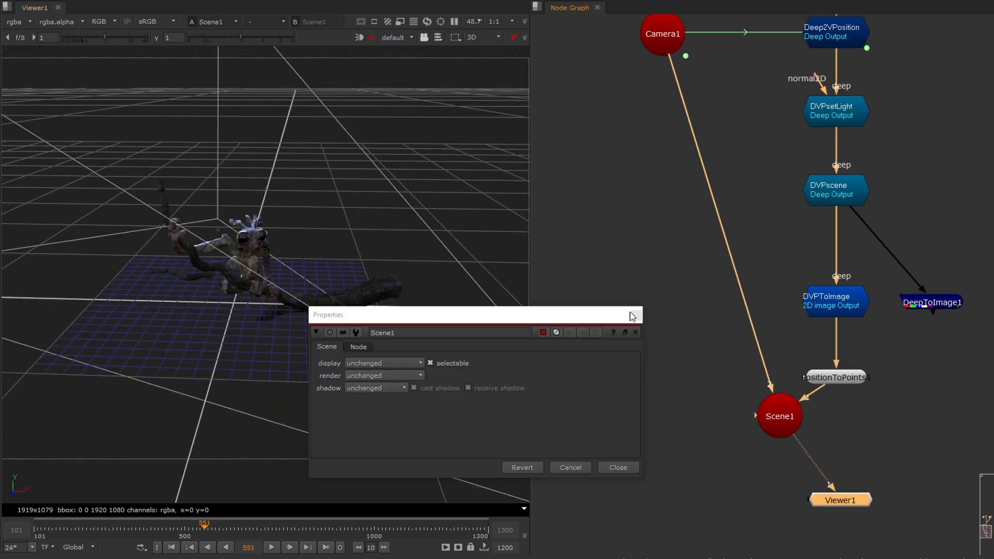
{"action": "left_click", "coordinate": [637, 316]}
View the point cloud through Camera1 and compare it with the 2D output of DVPToImage.
{"action": "left_click", "coordinate": [398, 38]}
{"action": "left_click", "coordinate": [411, 60]}
{"action": "scroll", "coordinate": [408, 169], "scroll_direction": "down", "scroll_amount": 5}
{"action": "left_click", "coordinate": [854, 306]}
{"action": "key", "text": "2"}
{"action": "key", "text": "1"}
{"action": "key", "text": "2"}
{"action": "key", "text": "1"}
{"action": "key", "text": "2"}
{"action": "key", "text": "1"}
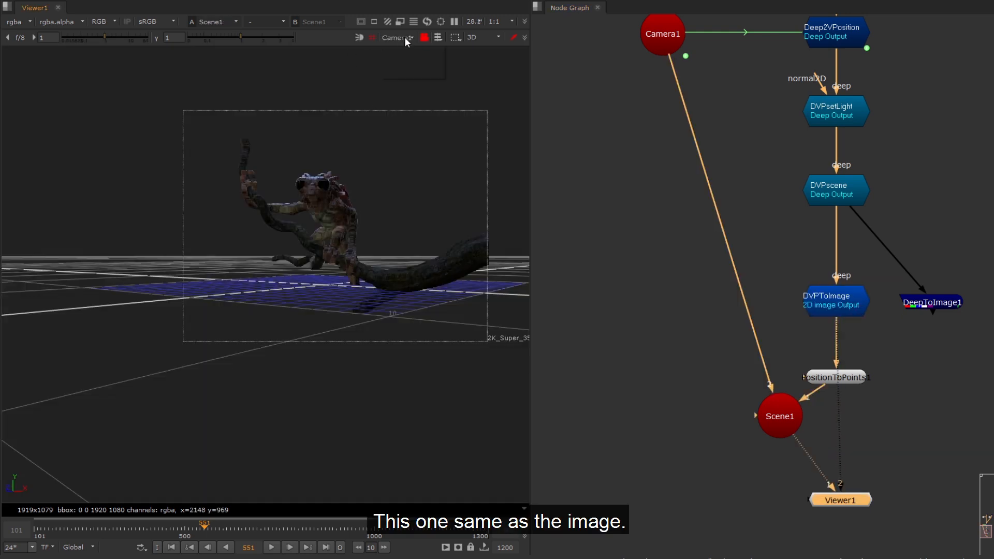
Rewire PositionToPoints1 to DeepToImage1 and examine that point cloud from different angles.
{"action": "left_click", "coordinate": [405, 39]}
{"action": "left_click", "coordinate": [425, 38]}
{"action": "left_click", "coordinate": [424, 38]}
{"action": "scroll", "coordinate": [855, 358], "scroll_direction": "down", "scroll_amount": 2}
{"action": "left_click_drag", "start_coordinate": [844, 338], "coordinate": [913, 318]}
{"action": "scroll", "coordinate": [204, 349], "scroll_direction": "down", "scroll_amount": 5}
{"action": "left_click_drag", "start_coordinate": [366, 243], "coordinate": [399, 229], "text": "ctrl"}
{"action": "scroll", "coordinate": [399, 228], "scroll_direction": "up", "scroll_amount": 3}
{"action": "left_click_drag", "start_coordinate": [279, 290], "coordinate": [406, 222], "text": "ctrl"}
{"action": "left_click", "coordinate": [425, 38]}
{"action": "left_click", "coordinate": [424, 38]}
Delete PositionToPoints1 and Scene1, and show the DVPToImage output in the viewer.
{"action": "left_click", "coordinate": [848, 374]}
{"action": "key", "text": "Delete"}
{"action": "left_click_drag", "start_coordinate": [800, 400], "coordinate": [672, 400]}
{"action": "key", "text": "Delete"}
{"action": "left_click", "coordinate": [850, 319]}
{"action": "key", "text": "1"}
Add a Shuffle outputting the normals below DVPToImage and attach a copy of it beneath DeepToImage1.
{"action": "key", "text": "Tab"}
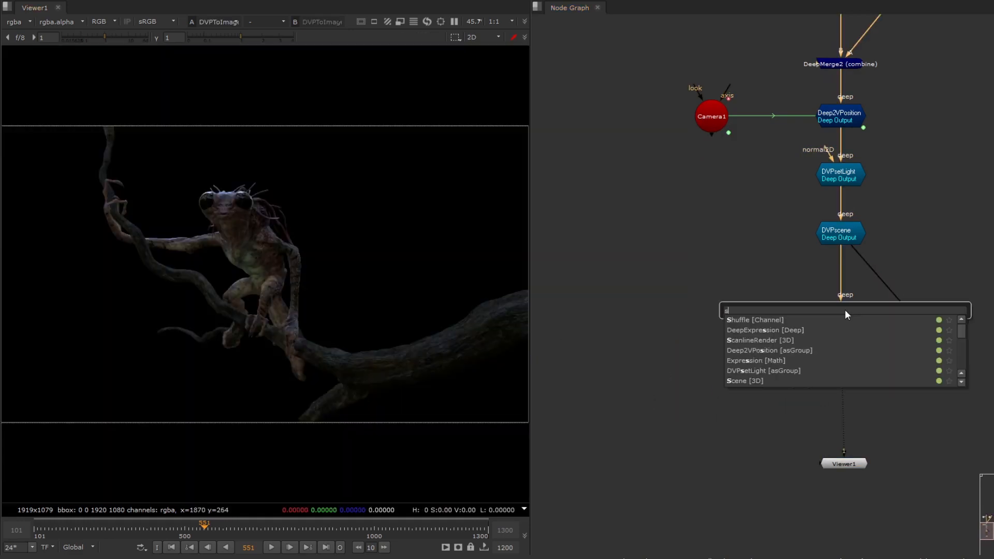
{"action": "type", "text": "shu"}
{"action": "key", "text": "Return"}
{"action": "left_click", "coordinate": [911, 312]}
{"action": "left_click", "coordinate": [413, 310]}
{"action": "left_click", "coordinate": [703, 253]}
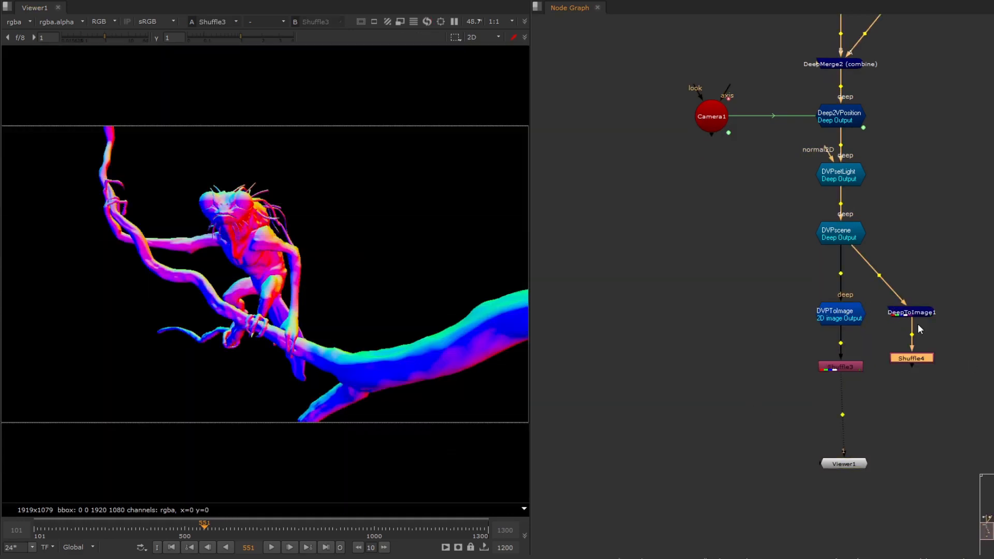
Compare the shuffled normals of the DVPToImage and DeepToImage1 branches in the viewer.
{"action": "key", "text": "2"}
{"action": "left_click", "coordinate": [959, 369]}
{"action": "key", "text": "1"}
{"action": "key", "text": "2"}
{"action": "key", "text": "1"}
{"action": "key", "text": "2"}
{"action": "key", "text": "1"}
Delete the two normal Shuffles and rearrange the deep node tree and formula note beside the ScanlineRender tree.
{"action": "left_click_drag", "start_coordinate": [961, 348], "coordinate": [824, 381]}
{"action": "key", "text": "Delete"}
{"action": "middle_click_drag", "start_coordinate": [916, 276], "coordinate": [787, 282]}
{"action": "scroll", "coordinate": [713, 285], "scroll_direction": "down", "scroll_amount": 3}
{"action": "left_click_drag", "start_coordinate": [676, 385], "coordinate": [853, 486]}
{"action": "scroll", "coordinate": [673, 297], "scroll_direction": "down", "scroll_amount": 3}
{"action": "left_click_drag", "start_coordinate": [747, 130], "coordinate": [617, 321]}
{"action": "left_click_drag", "start_coordinate": [674, 246], "coordinate": [952, 282]}
{"action": "middle_click_drag", "start_coordinate": [952, 282], "coordinate": [806, 249]}
{"action": "left_click_drag", "start_coordinate": [805, 249], "coordinate": [728, 253]}
{"action": "left_click_drag", "start_coordinate": [809, 195], "coordinate": [831, 198]}
{"action": "left_click_drag", "start_coordinate": [804, 113], "coordinate": [642, 366]}
{"action": "left_click_drag", "start_coordinate": [724, 240], "coordinate": [739, 180]}
{"action": "left_click_drag", "start_coordinate": [627, 366], "coordinate": [786, 312]}
Show the ScanlineRender output in the viewer and inspect its creature and branch geometry in 3D.
{"action": "left_click_drag", "start_coordinate": [896, 210], "coordinate": [857, 240]}
{"action": "key", "text": "1"}
{"action": "key", "text": "f"}
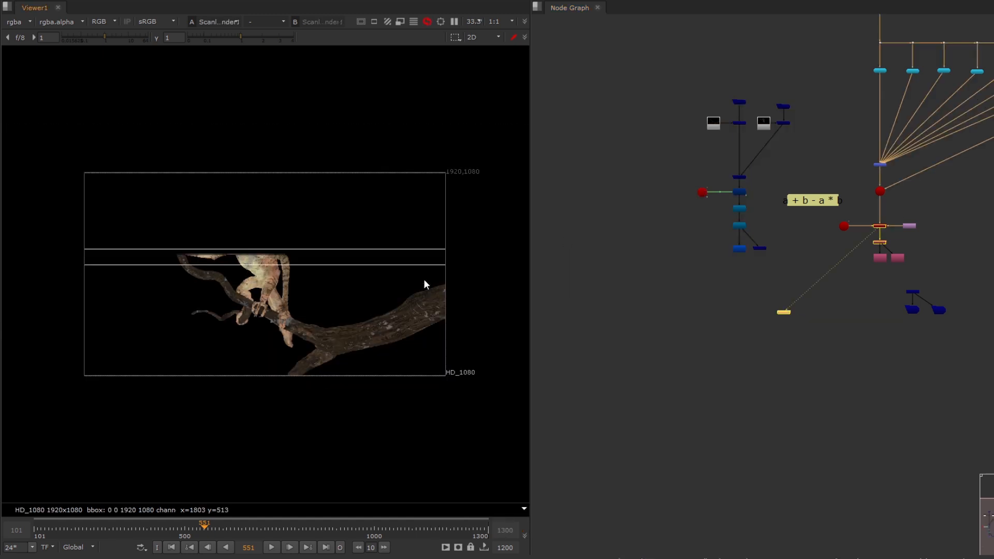
{"action": "key", "text": "Tab"}
{"action": "scroll", "coordinate": [355, 238], "scroll_direction": "up", "scroll_amount": 3}
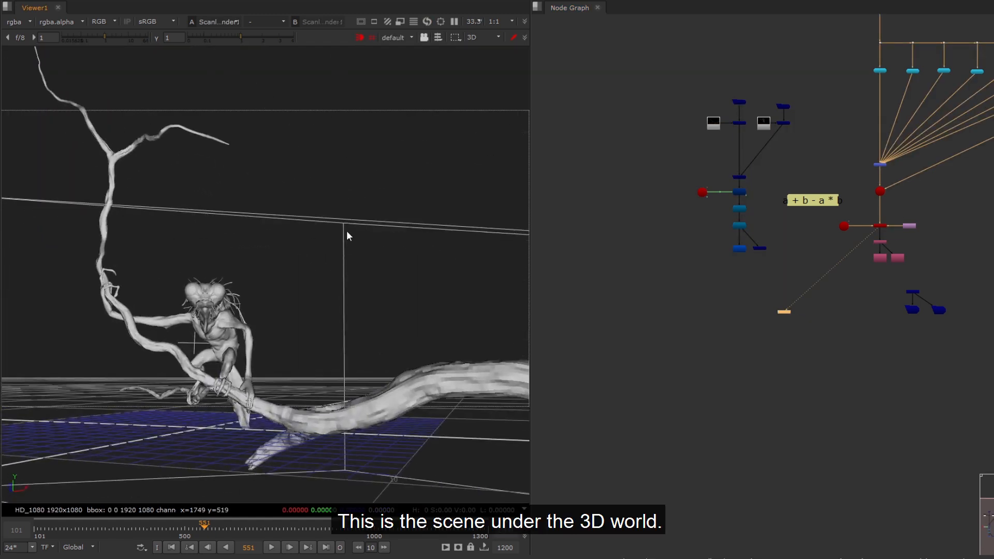
{"action": "left_click", "coordinate": [374, 38]}
{"action": "mouse_move", "coordinate": [306, 259]}
{"action": "left_mouse_down", "text": "ctrl"}
{"action": "mouse_move", "coordinate": [302, 343]}
{"action": "mouse_move", "coordinate": [290, 294]}
{"action": "mouse_move", "coordinate": [314, 257]}
{"action": "left_mouse_up", "text": "ctrl"}
{"action": "scroll", "coordinate": [291, 294], "scroll_direction": "down", "scroll_amount": 3}
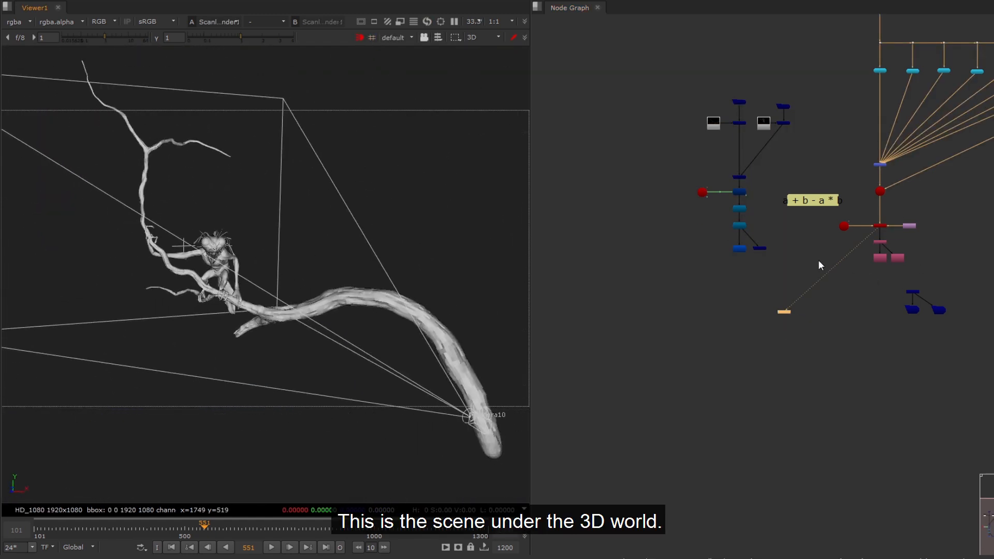
{"action": "scroll", "coordinate": [849, 270], "scroll_direction": "up", "scroll_amount": 4}
{"action": "scroll", "coordinate": [933, 252], "scroll_direction": "up", "scroll_amount": 2}
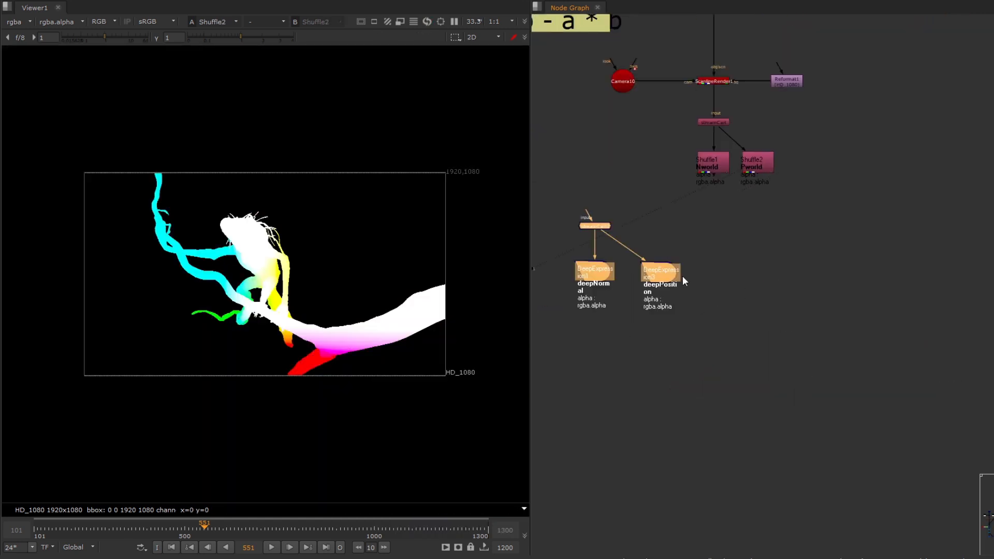
Detach DVPToImage and DeepToImage1, and connect streamCart2 with its deepNormal and deepPosition expression nodes beneath DVPscene.
{"action": "left_click_drag", "start_coordinate": [682, 276], "coordinate": [750, 240]}
{"action": "left_click_drag", "start_coordinate": [841, 204], "coordinate": [682, 240]}
{"action": "left_click_drag", "start_coordinate": [735, 227], "coordinate": [570, 238]}
{"action": "key", "text": "ctrl+shift+x"}
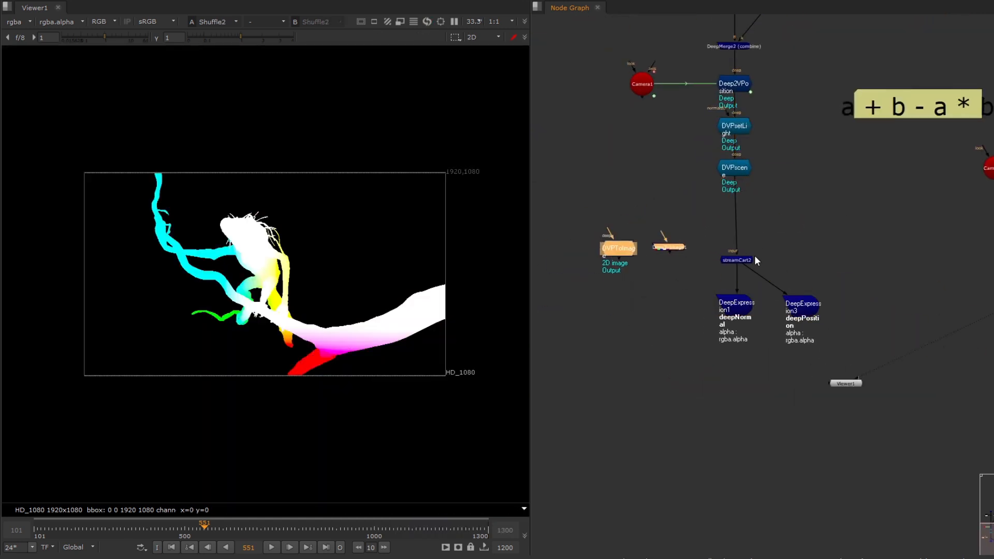
{"action": "left_click_drag", "start_coordinate": [831, 243], "coordinate": [725, 313]}
{"action": "left_click_drag", "start_coordinate": [736, 306], "coordinate": [734, 257]}
{"action": "left_click", "coordinate": [771, 264]}
Show the deepPosition expression output in the viewer and compare it with the Pworld pass of the rendered geometry.
{"action": "scroll", "coordinate": [775, 262], "scroll_direction": "up", "scroll_amount": 2}
{"action": "middle_click_drag", "start_coordinate": [803, 252], "coordinate": [751, 234]}
{"action": "left_click", "coordinate": [763, 233]}
{"action": "key", "text": "1"}
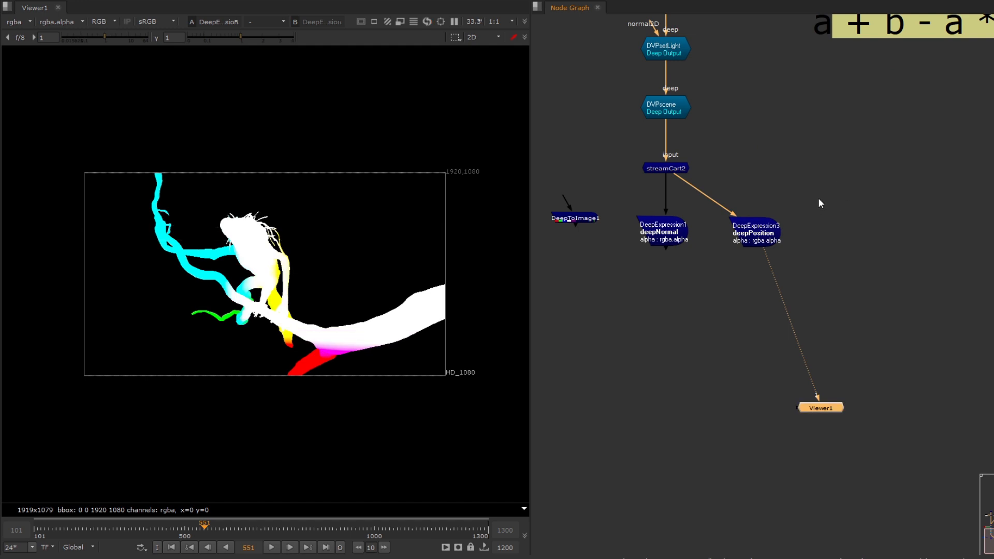
{"action": "scroll", "coordinate": [842, 185], "scroll_direction": "down", "scroll_amount": 4}
{"action": "middle_click_drag", "start_coordinate": [842, 185], "coordinate": [748, 200]}
{"action": "scroll", "coordinate": [896, 220], "scroll_direction": "up", "scroll_amount": 2}
{"action": "left_click", "coordinate": [959, 210]}
{"action": "key", "text": "2"}
{"action": "left_click", "coordinate": [923, 305]}
{"action": "key", "text": "1"}
{"action": "key", "text": "2"}
{"action": "key", "text": "1"}
{"action": "middle_click_drag", "start_coordinate": [689, 189], "coordinate": [726, 212]}
Attach a DeepSample node to the deepPosition expression and sample the creature at x 948, y 608.
{"action": "key", "text": "Tab"}
{"action": "type", "text": "deepsam"}
{"action": "key", "text": "Return"}
{"action": "left_click_drag", "start_coordinate": [646, 92], "coordinate": [602, 41]}
{"action": "left_click_drag", "start_coordinate": [659, 310], "coordinate": [681, 309]}
{"action": "left_click_drag", "start_coordinate": [84, 376], "coordinate": [263, 261]}
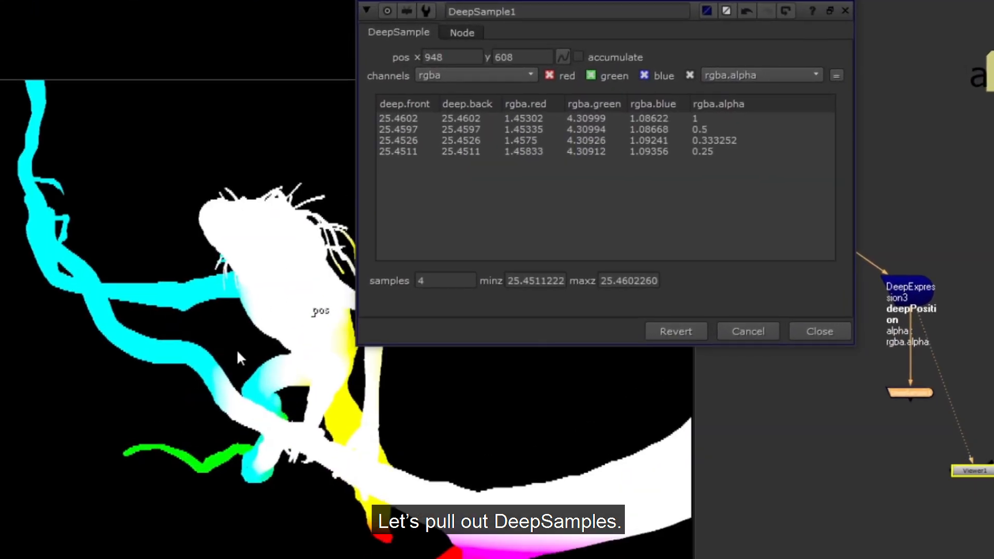
Examine the colour and alpha values of the individual samples in the DeepSample table.
{"action": "scroll", "coordinate": [237, 349], "scroll_direction": "down", "scroll_amount": 2}
{"action": "left_click", "coordinate": [672, 149]}
{"action": "left_click", "coordinate": [670, 119]}
{"action": "left_click", "coordinate": [756, 150]}
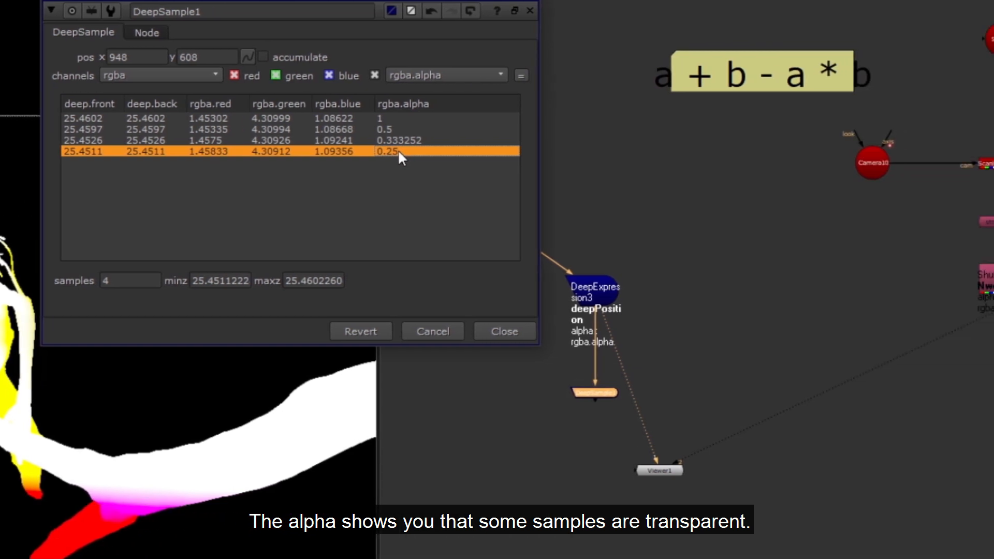
Reposition the a + b - a * b note and open a ChannelMerge node to check its union operation formula.
{"action": "left_click_drag", "start_coordinate": [804, 63], "coordinate": [766, 148]}
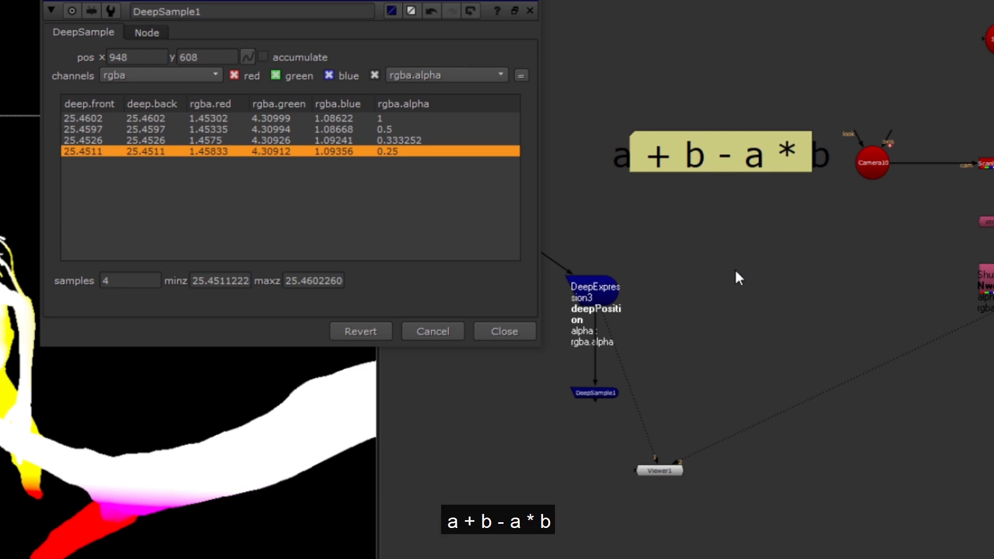
{"action": "key", "text": "Tab"}
{"action": "type", "text": "channel"}
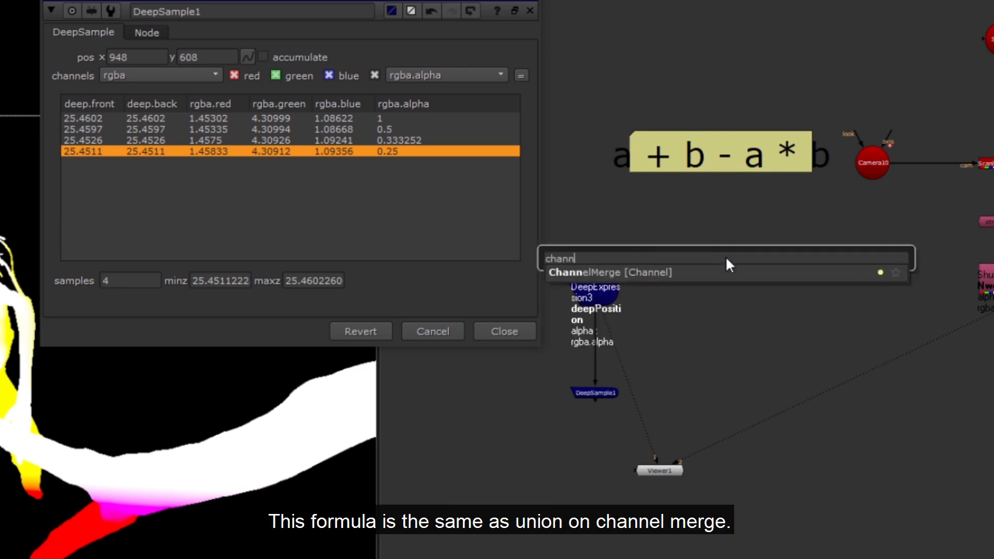
{"action": "key", "text": "Return"}
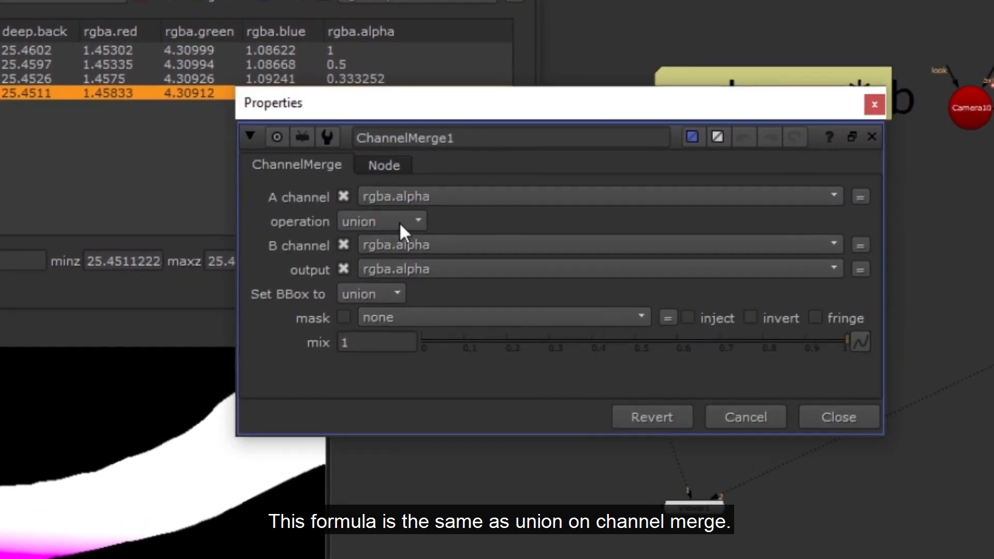
{"action": "mouse_move", "coordinate": [400, 224]}
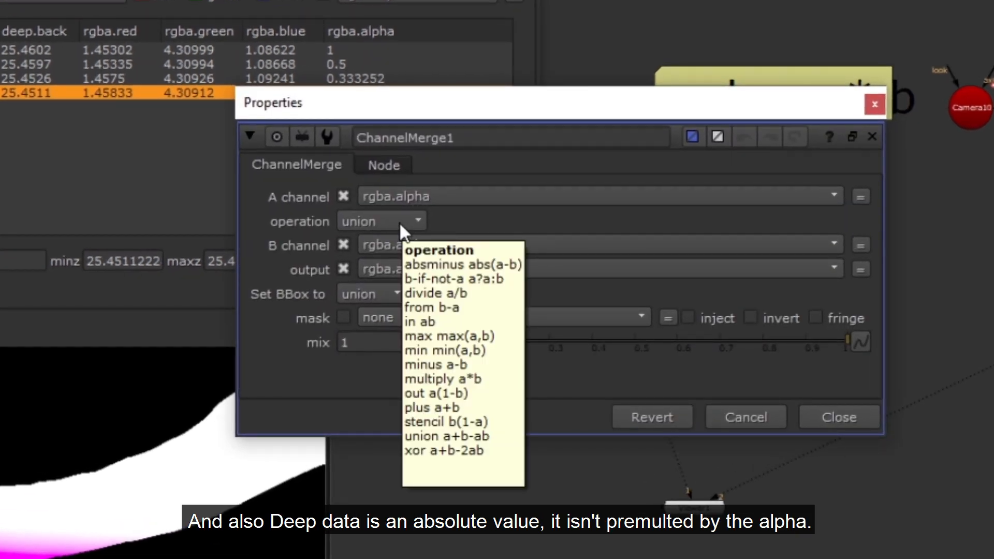
{"action": "left_click", "coordinate": [535, 308]}
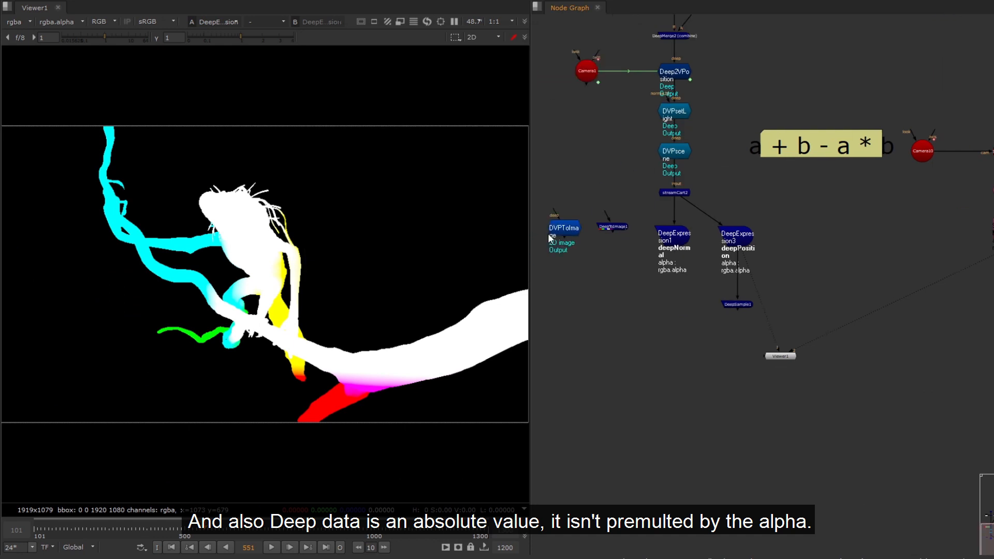
Connect DVPToImage under streamCart2 and attach Shuffles for deepPosition with alpha and for the normals.
{"action": "left_click_drag", "start_coordinate": [676, 197], "coordinate": [675, 194]}
{"action": "left_click_drag", "start_coordinate": [635, 269], "coordinate": [638, 259]}
{"action": "key", "text": "1"}
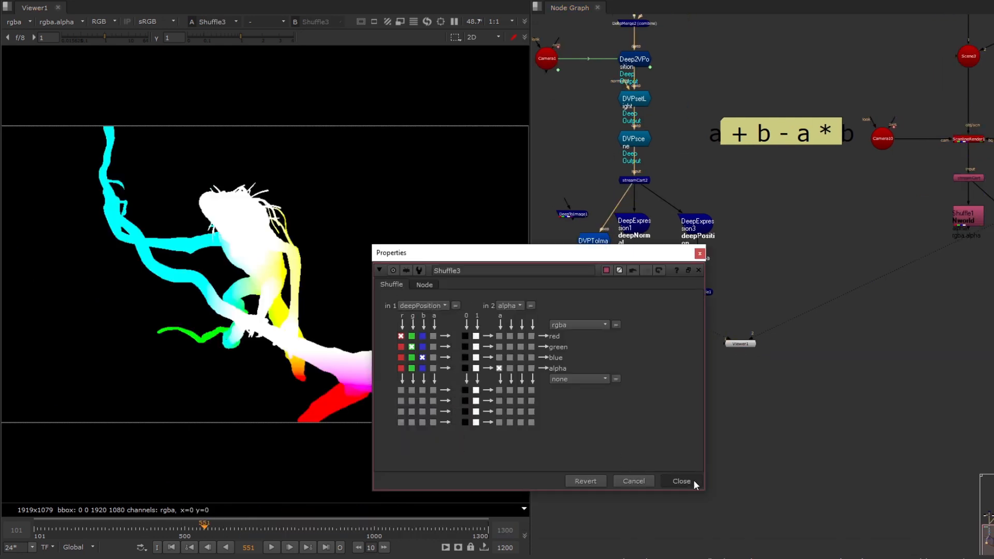
{"action": "left_click", "coordinate": [681, 481]}
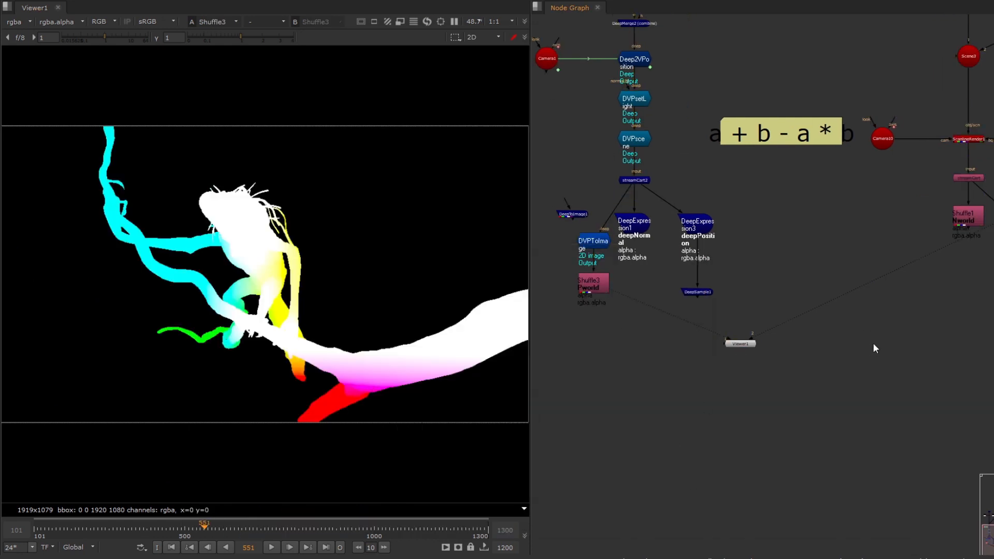
{"action": "left_click_drag", "start_coordinate": [598, 284], "coordinate": [643, 285]}
{"action": "left_click", "coordinate": [596, 290]}
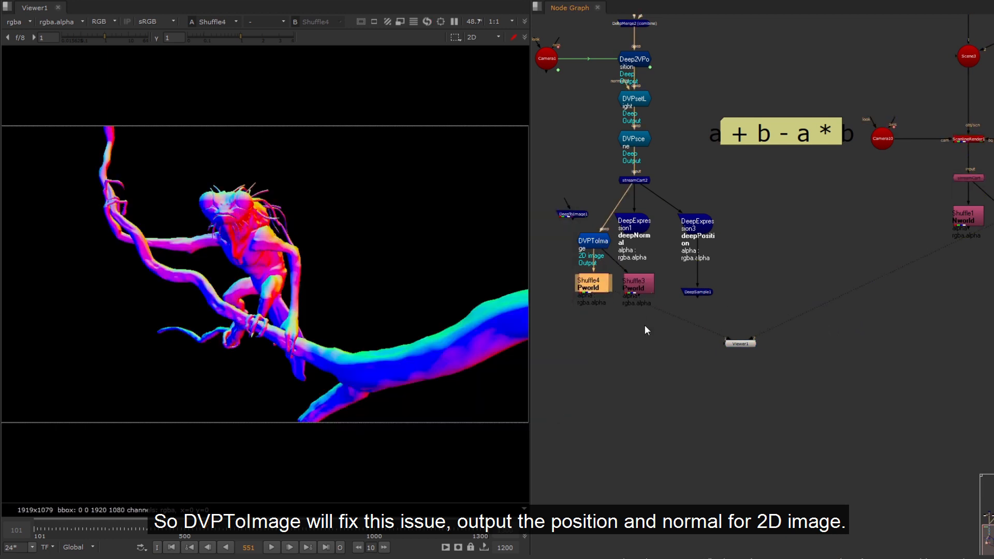
Compare the DVPToImage normals with the Nworld pass, and rewire both Shuffles to DeepToImage1 through a dot.
{"action": "key", "text": "1"}
{"action": "key", "text": "2"}
{"action": "key", "text": "1"}
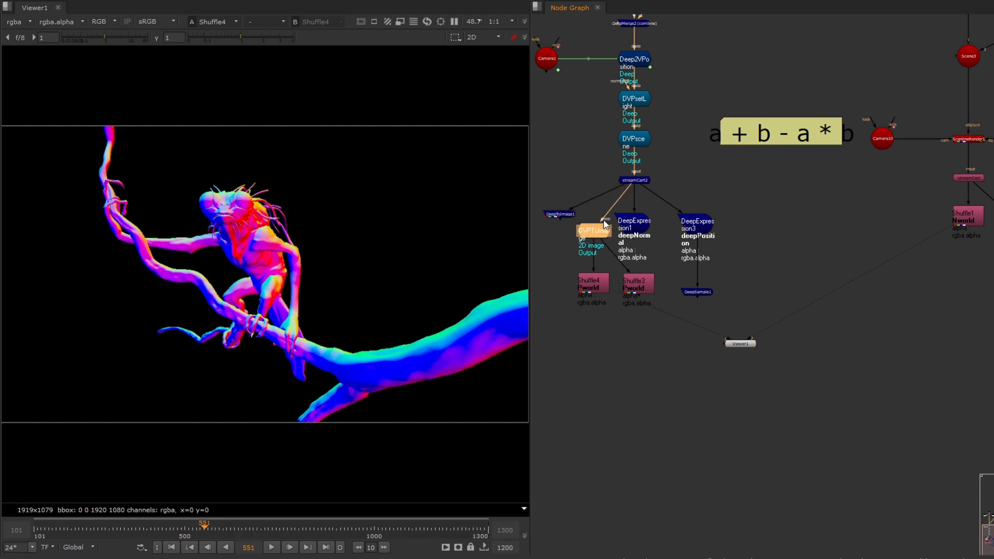
{"action": "left_click_drag", "start_coordinate": [557, 213], "coordinate": [557, 219]}
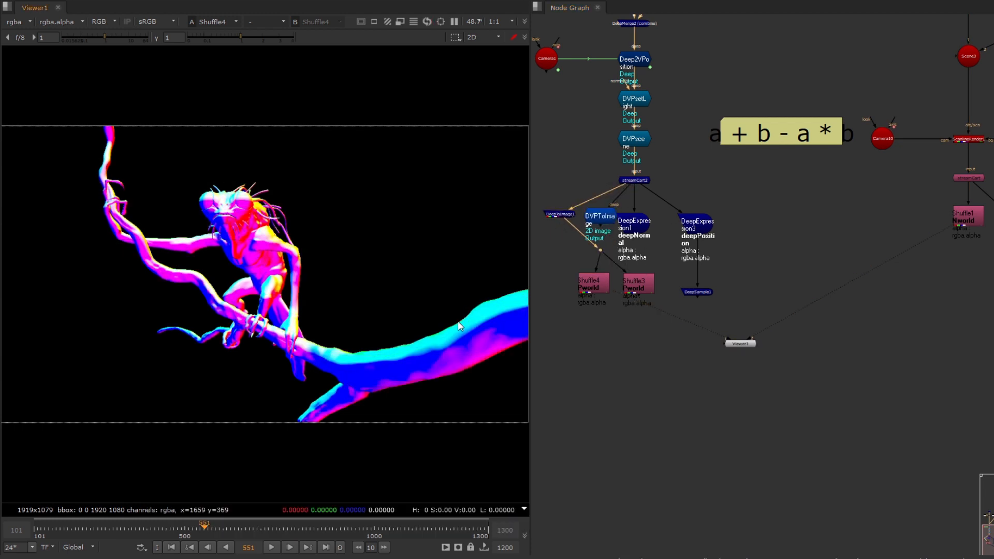
Compare the DeepToImage1 normals with the Nworld pass and the other Shuffle output in the viewer.
{"action": "key", "text": "3"}
{"action": "key", "text": "2"}
{"action": "key", "text": "1"}
{"action": "key", "text": "2"}
{"action": "key", "text": "1"}
Delete the DeepExpression, DeepSample, Shuffle and DeepToImage nodes, and align DVPToImage directly beneath streamCart2.
{"action": "left_click_drag", "start_coordinate": [746, 203], "coordinate": [628, 301]}
{"action": "key", "text": "Delete"}
{"action": "left_click", "coordinate": [594, 283]}
{"action": "key", "text": "Delete"}
{"action": "key", "text": "Delete"}
{"action": "key", "text": "Delete"}
{"action": "left_click_drag", "start_coordinate": [609, 222], "coordinate": [643, 228]}
{"action": "key", "text": "1"}
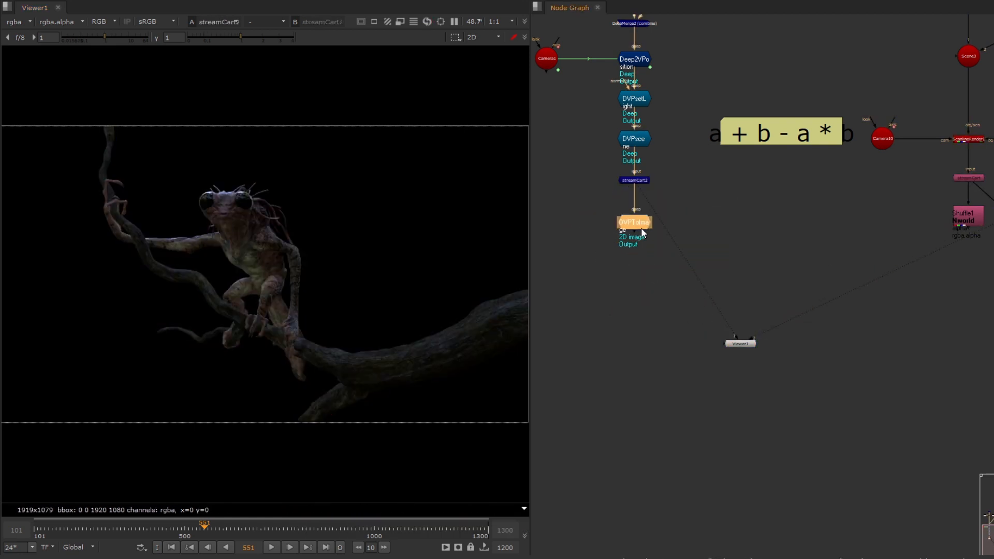
Add a PosMatte_MJ node below DVPToImage and view its output.
{"action": "scroll", "coordinate": [295, 224], "scroll_direction": "up", "scroll_amount": 3}
{"action": "middle_click_drag", "start_coordinate": [299, 224], "coordinate": [356, 196]}
{"action": "left_click", "coordinate": [648, 224]}
{"action": "key", "text": "Tab"}
{"action": "type", "text": "posm"}
{"action": "key", "text": "Return"}
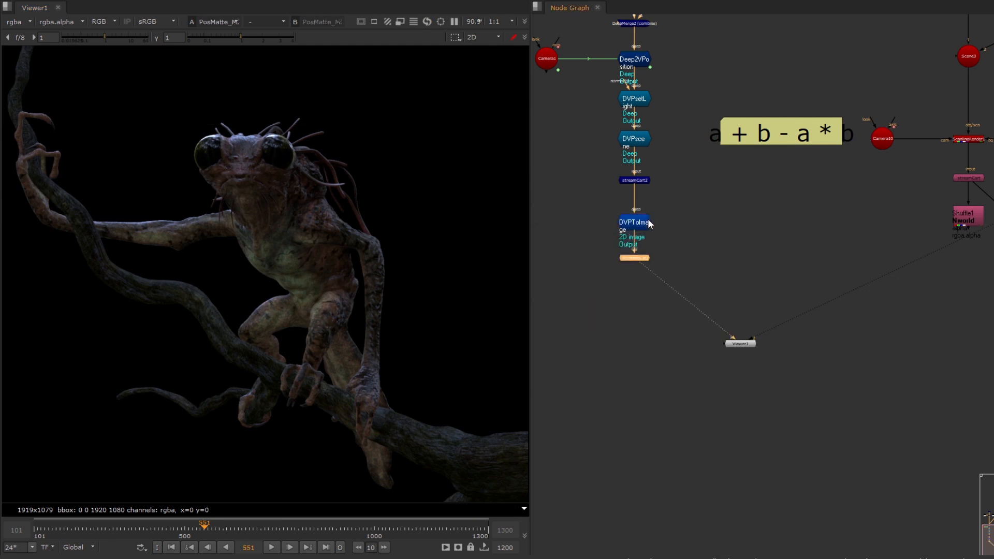
{"action": "scroll", "coordinate": [704, 241], "scroll_direction": "up", "scroll_amount": 5}
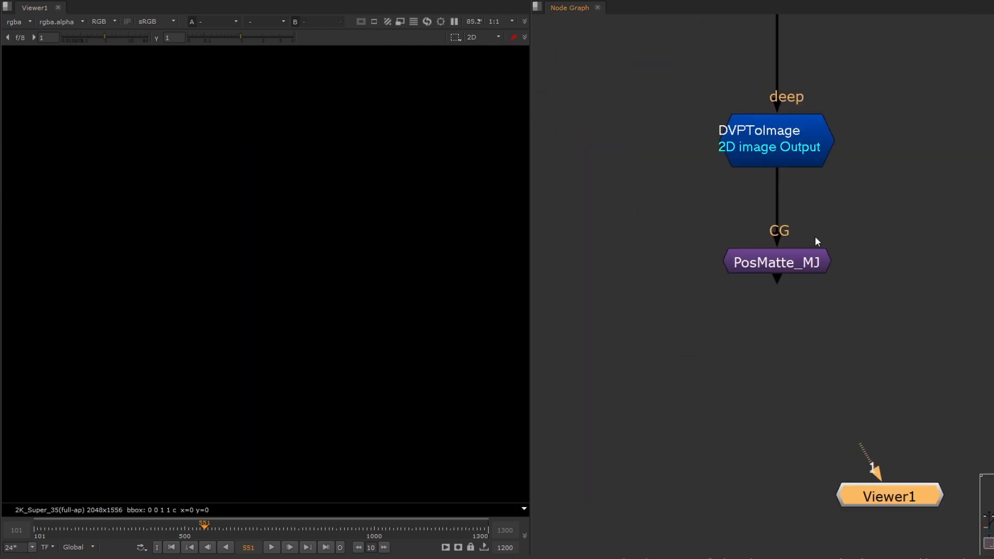
Set PosMatte_MJ's world position to deepPosition, place the matte on the creature's upper body with uniform scale 2, and check its alpha.
{"action": "double_click", "coordinate": [777, 262]}
{"action": "scroll", "coordinate": [257, 219], "scroll_direction": "down", "scroll_amount": 4}
{"action": "left_click", "coordinate": [451, 166]}
{"action": "left_click", "coordinate": [456, 239]}
{"action": "left_click_drag", "start_coordinate": [268, 244], "coordinate": [254, 231]}
{"action": "left_click", "coordinate": [453, 316]}
{"action": "type", "text": "2"}
{"action": "key", "text": "Return"}
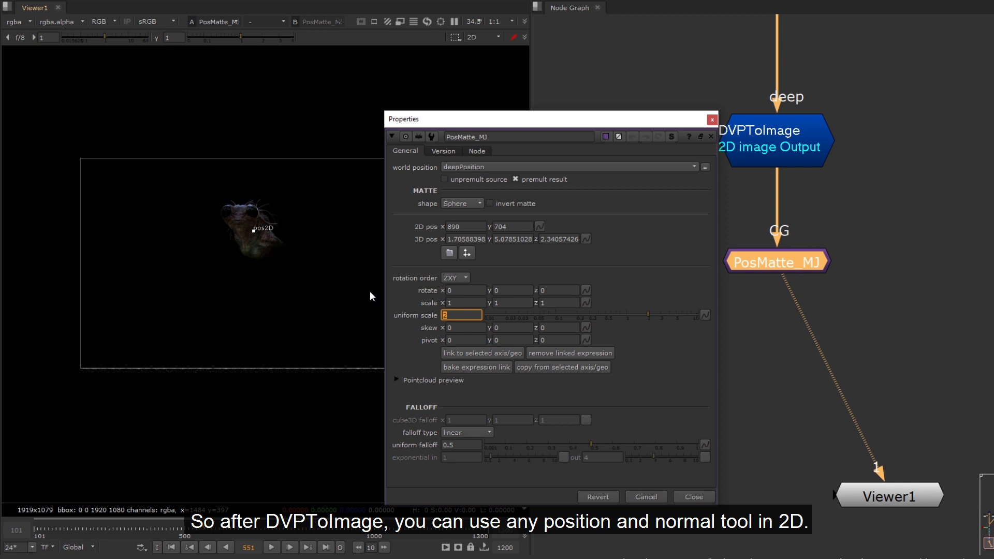
{"action": "mouse_move", "coordinate": [269, 231]}
{"action": "middle_mouse_down", "text": "alt"}
{"action": "mouse_move", "coordinate": [325, 197]}
{"action": "mouse_move", "coordinate": [266, 220]}
{"action": "middle_mouse_up", "text": "alt"}
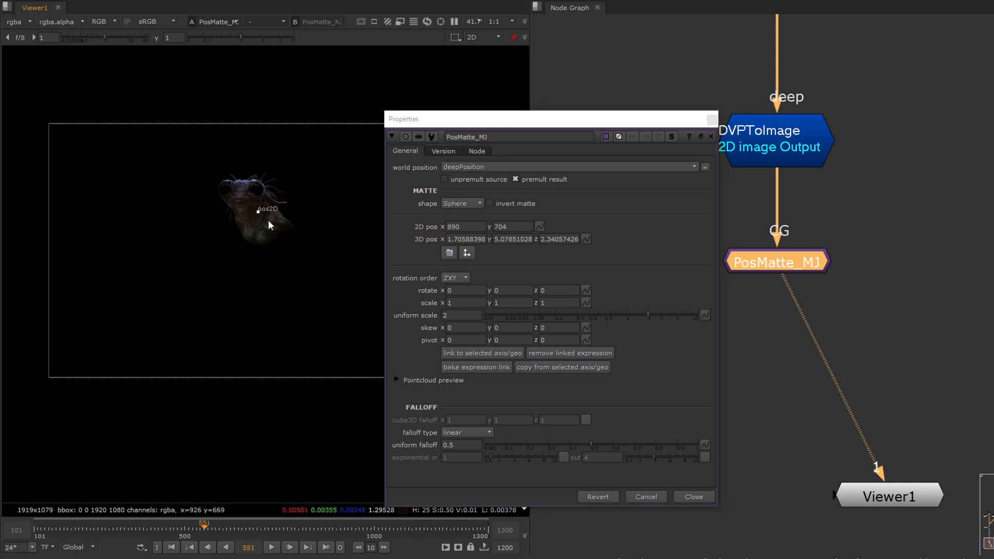
{"action": "key", "text": "a"}
{"action": "key", "text": "a"}
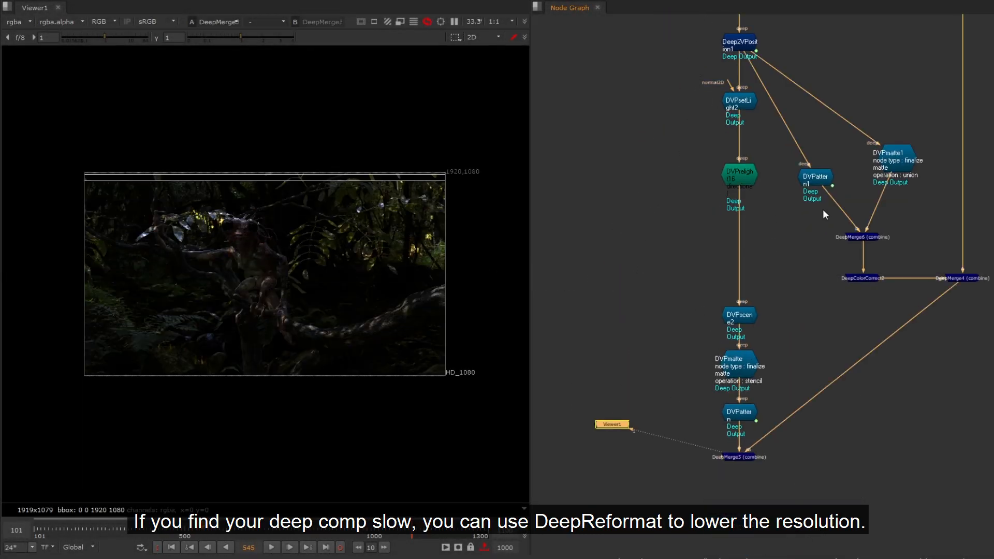
Insert a scale-type DeepReformat between DeepMerge2 and Deep2VPosition1, and paste a copy below DeepColorCorrect1.
{"action": "key", "text": "Tab"}
{"action": "key", "text": "Escape"}
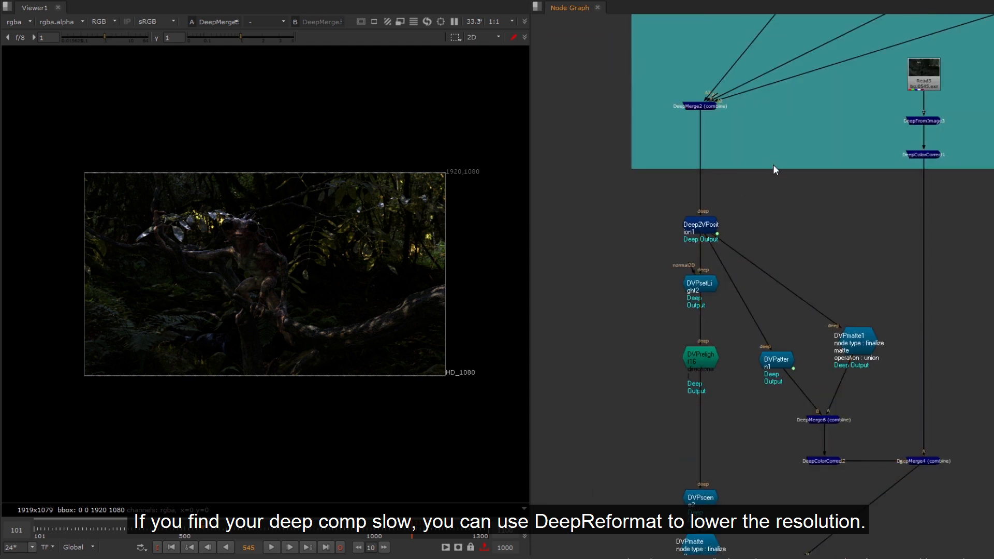
{"action": "key", "text": "Tab"}
{"action": "type", "text": "deepref"}
{"action": "key", "text": "Return"}
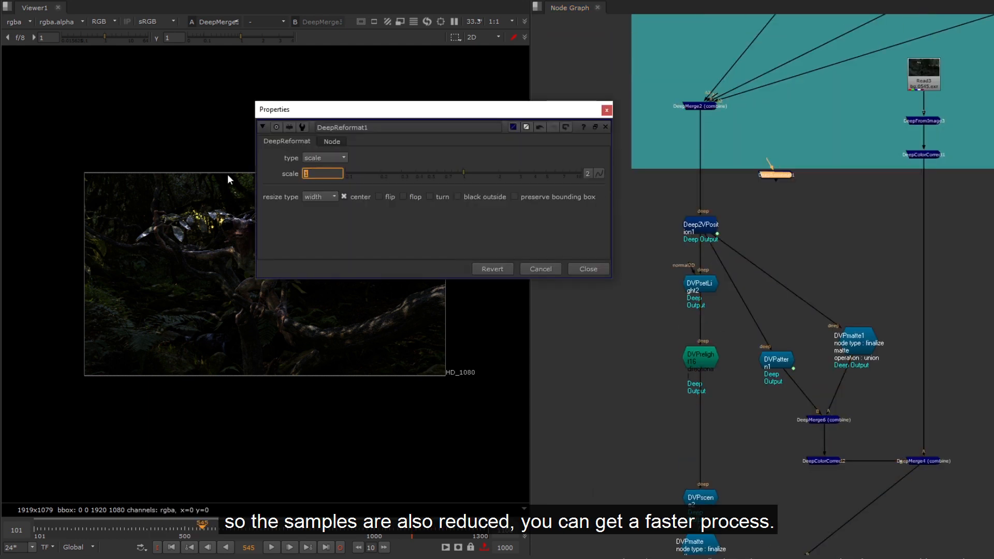
{"action": "left_click", "coordinate": [589, 269]}
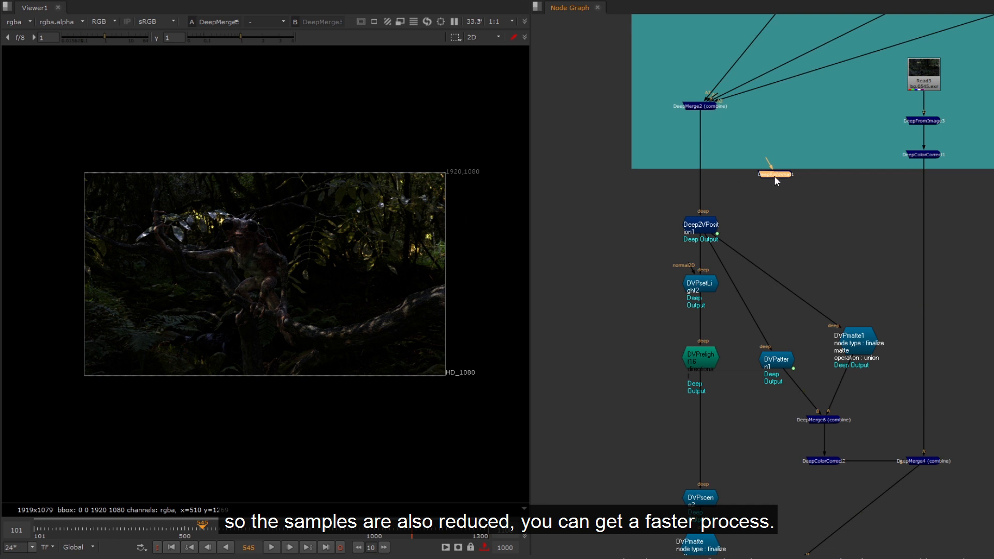
{"action": "left_click_drag", "start_coordinate": [776, 179], "coordinate": [709, 156]}
{"action": "key", "text": "ctrl+c"}
{"action": "key", "text": "ctrl+v"}
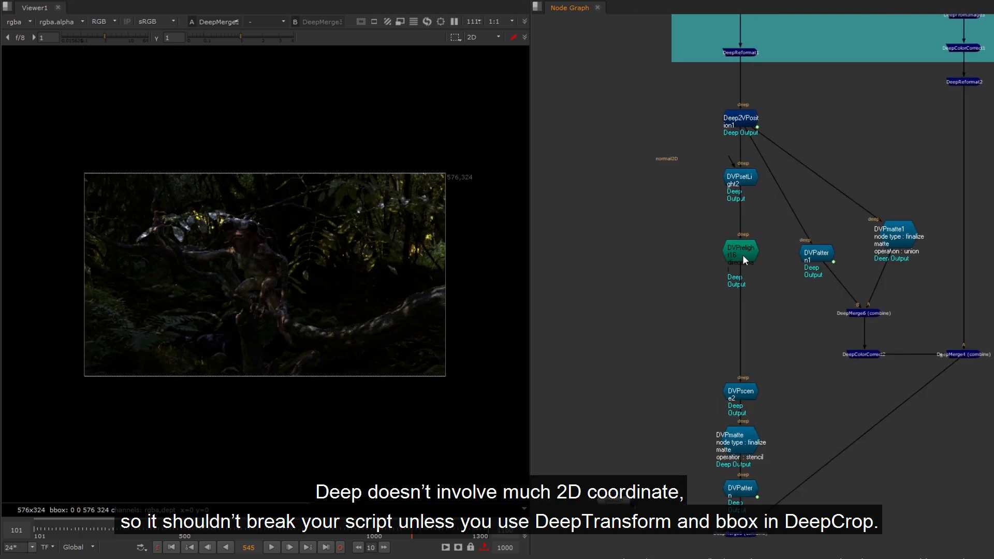
View the DVPrelight16 light in the 3D scene and disable the DeepReformat above Deep2VPosition1.
{"action": "double_click", "coordinate": [743, 255]}
{"action": "key", "text": "Tab"}
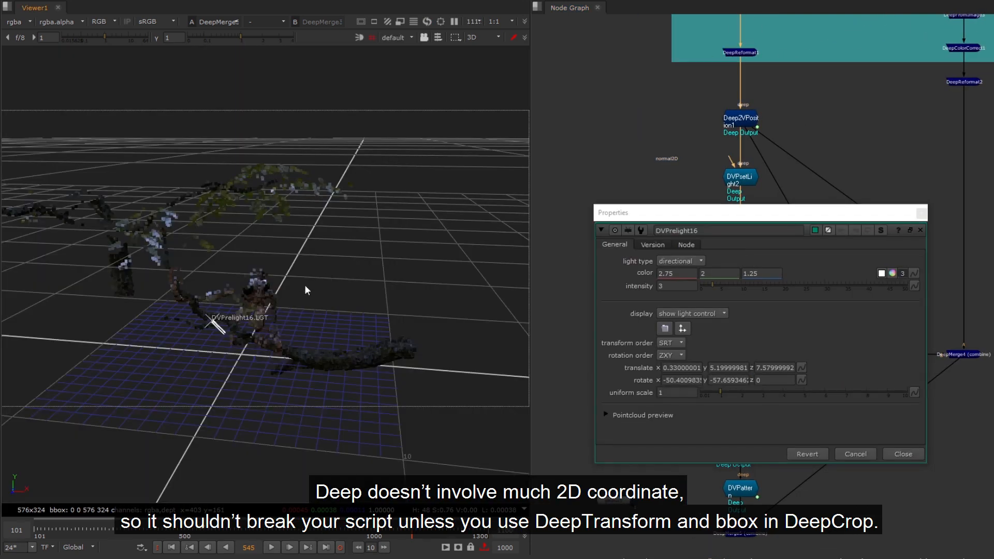
{"action": "left_click_drag", "start_coordinate": [694, 35], "coordinate": [862, 83]}
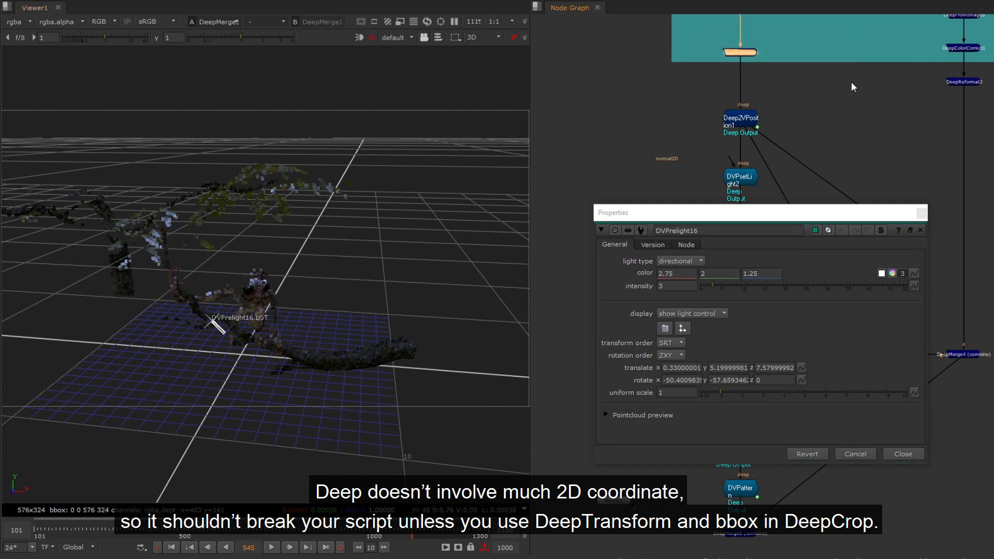
{"action": "key", "text": "d"}
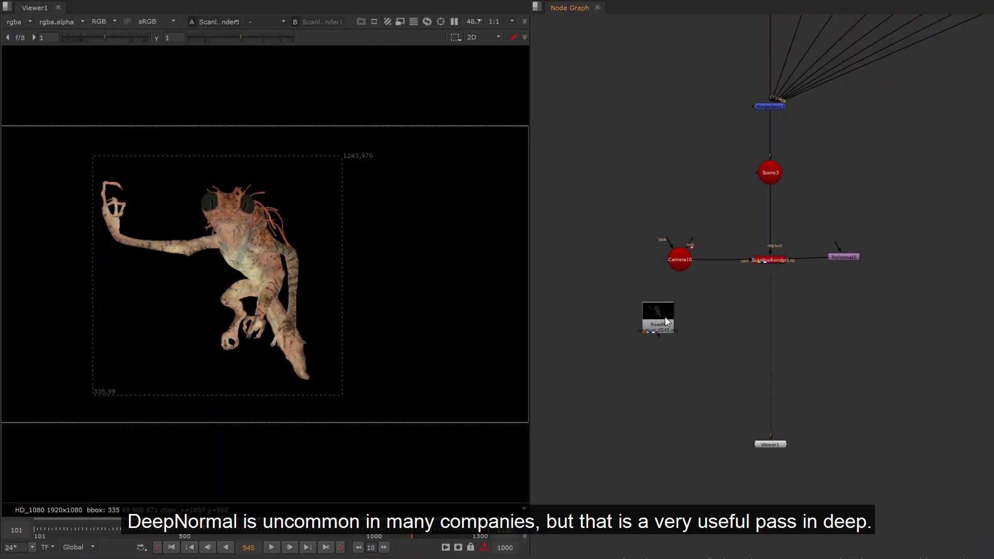
Compare Read9 with the ScanlineRender1 output, and inspect the creature geometry and Camera10 in the 3D view.
{"action": "left_click", "coordinate": [666, 318]}
{"action": "key", "text": "1"}
{"action": "left_click_drag", "start_coordinate": [814, 228], "coordinate": [721, 300]}
{"action": "key", "text": "2"}
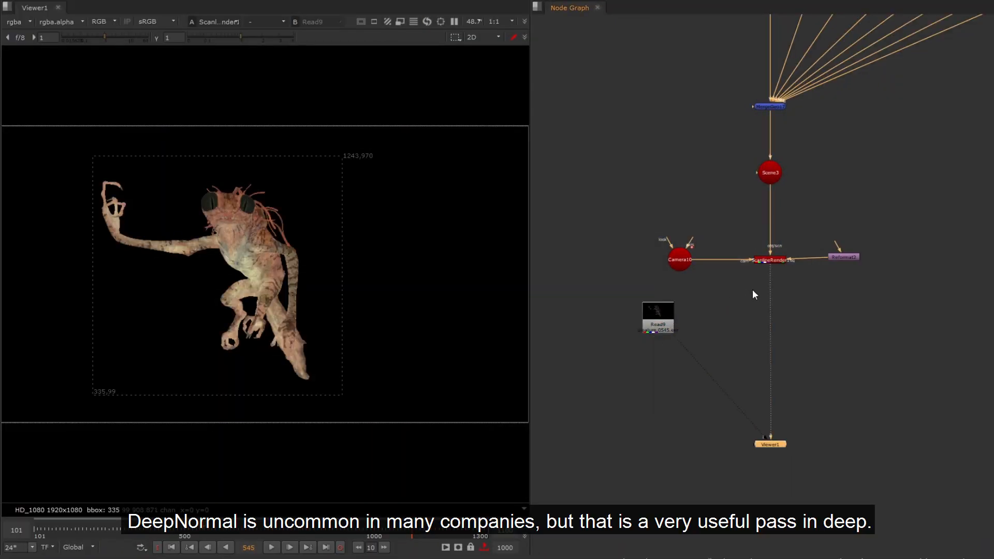
{"action": "key", "text": "Tab"}
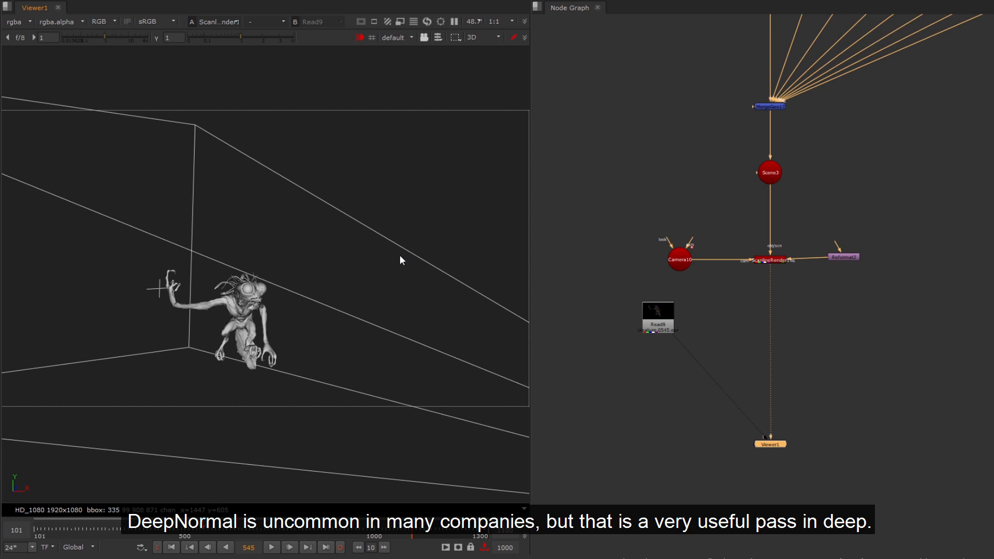
{"action": "scroll", "coordinate": [413, 247], "scroll_direction": "down", "scroll_amount": 4}
{"action": "left_click_drag", "start_coordinate": [413, 248], "coordinate": [377, 250], "text": "ctrl"}
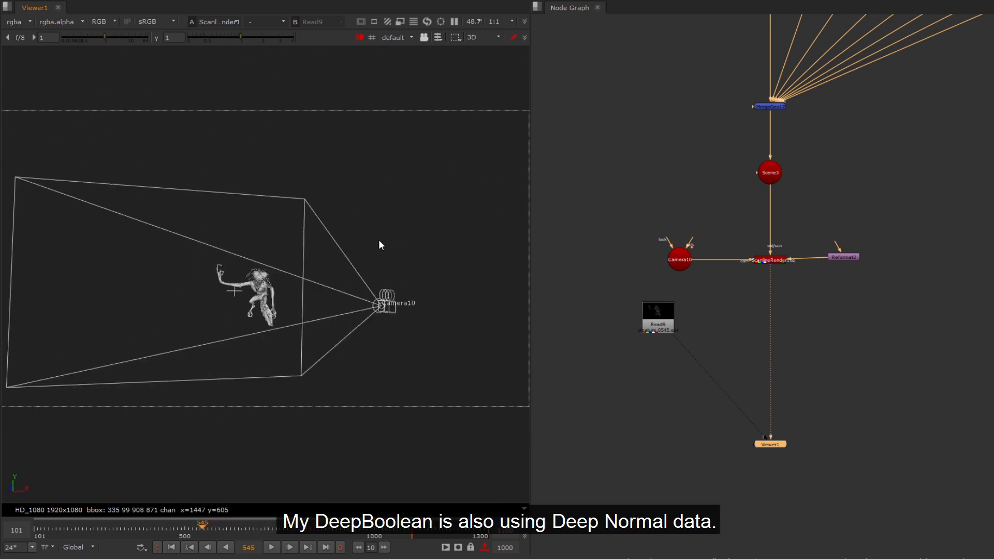
{"action": "key", "text": "Tab"}
Check ScanlineRender1's output vectors and Nworld surface normal setting, and preview the Nworld layer.
{"action": "double_click", "coordinate": [768, 260]}
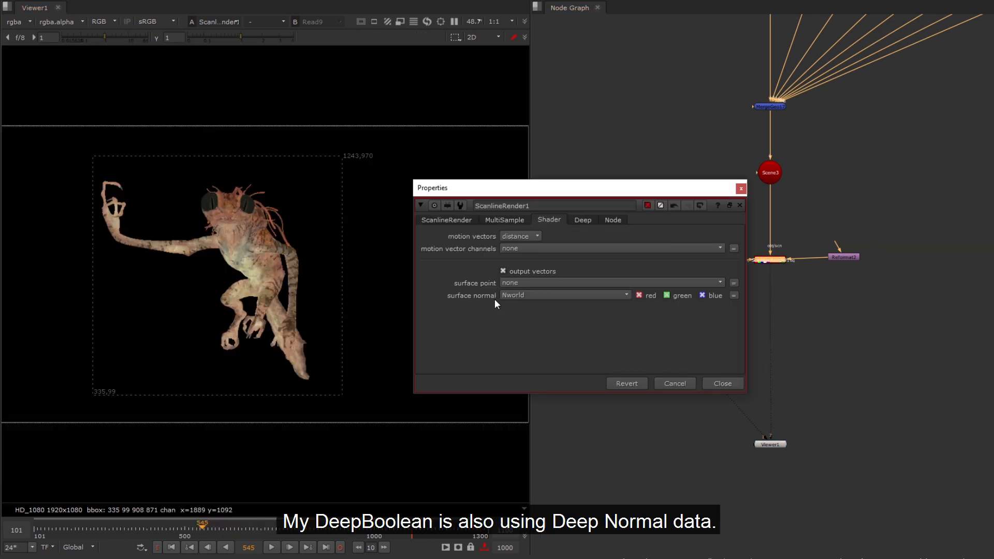
{"action": "left_click", "coordinate": [723, 384]}
{"action": "left_click", "coordinate": [15, 21]}
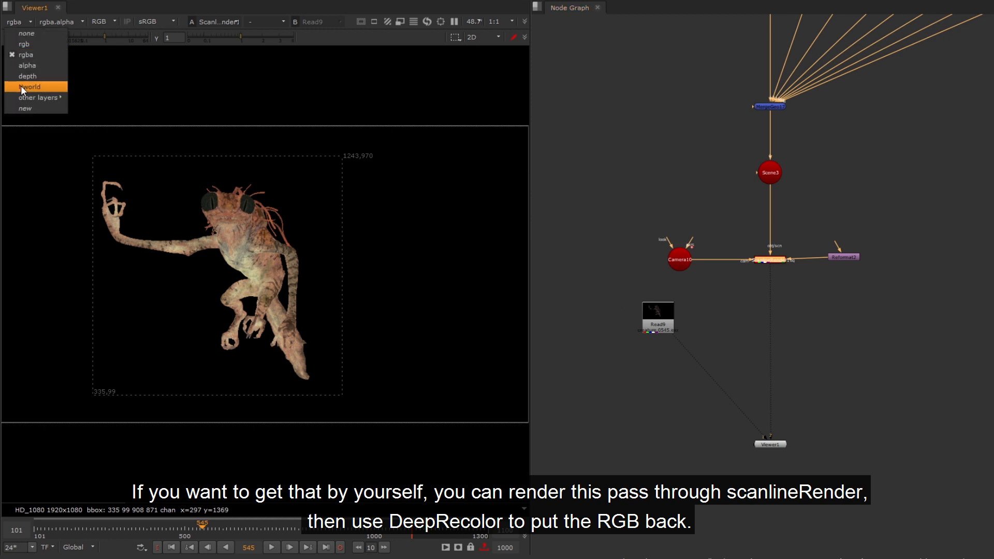
{"action": "left_click", "coordinate": [21, 87]}
{"action": "left_click", "coordinate": [20, 21]}
{"action": "left_click", "coordinate": [20, 32]}
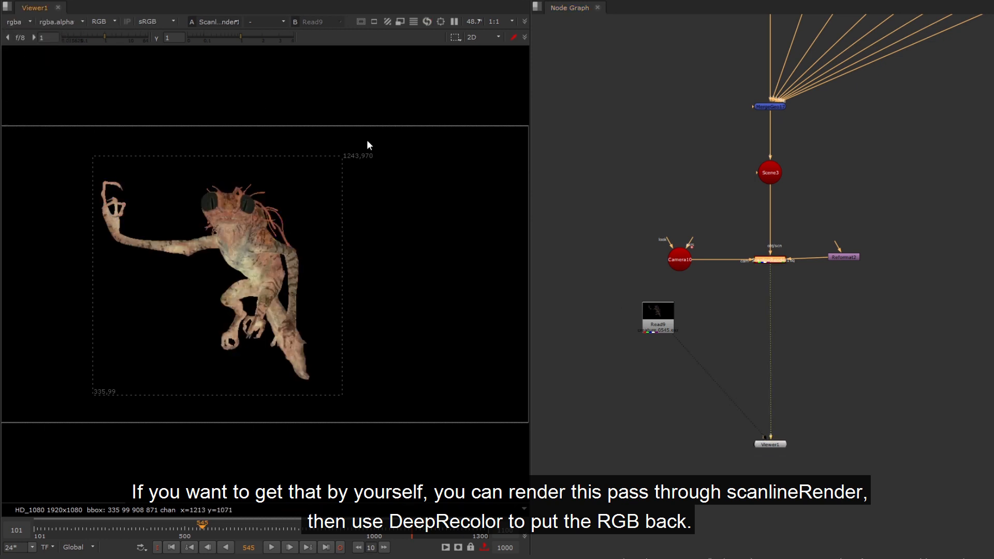
Add a DeepRecolor node directly below ScanlineRender1.
{"action": "left_click", "coordinate": [721, 331]}
{"action": "key", "text": "Tab"}
{"action": "type", "text": "deep"}
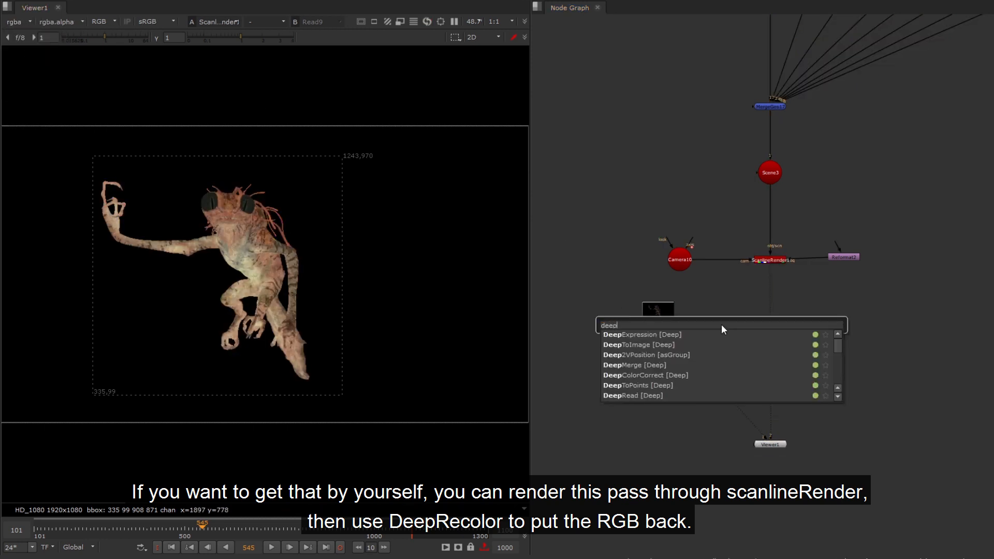
{"action": "type", "text": "redco"}
{"action": "key", "text": "Return"}
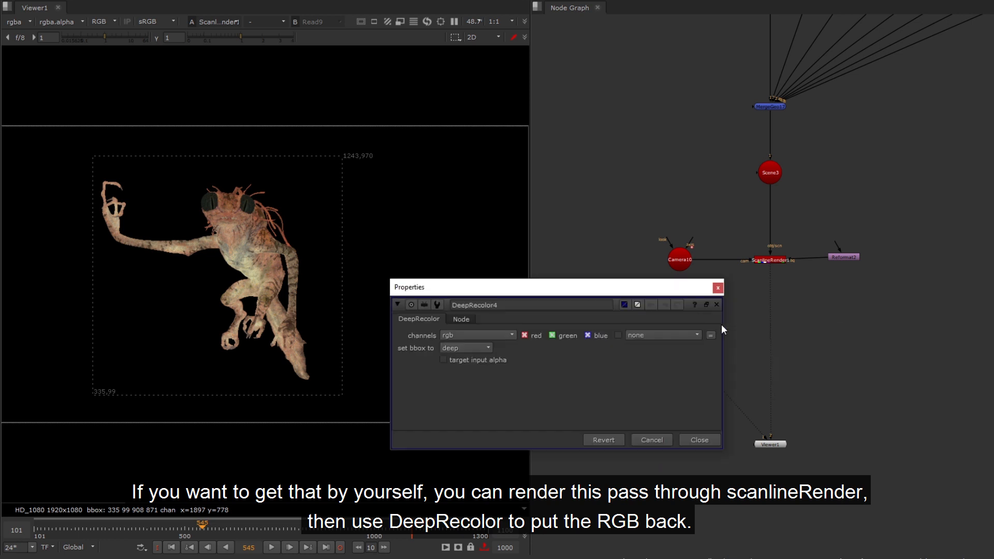
{"action": "left_click_drag", "start_coordinate": [733, 332], "coordinate": [776, 321]}
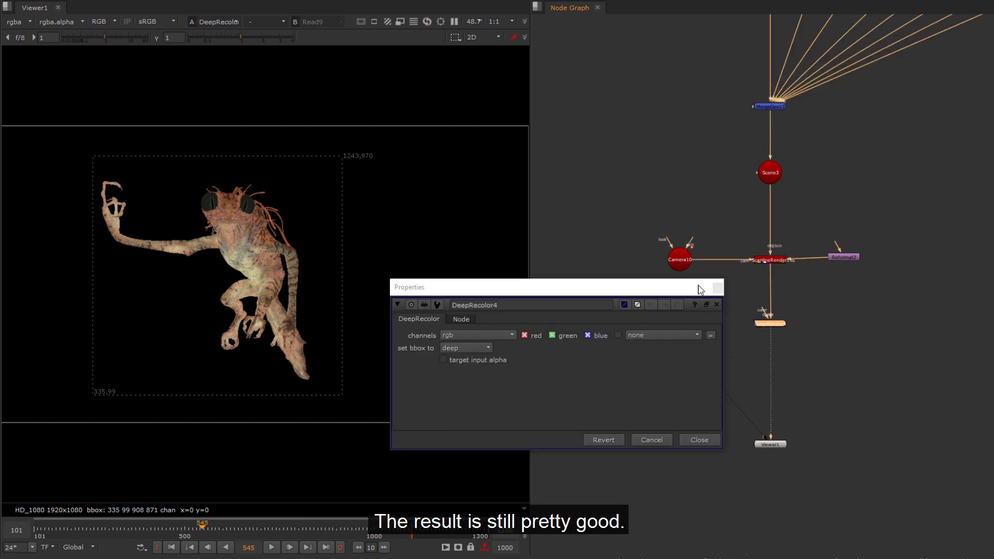
Connect the DeepRecolor's color input to Read9 and enable target input alpha.
{"action": "left_click_drag", "start_coordinate": [705, 287], "coordinate": [780, 59]}
{"action": "left_click_drag", "start_coordinate": [766, 309], "coordinate": [614, 352]}
{"action": "left_click", "coordinate": [557, 133]}
Examine the recolored creature's alpha channel and its Nworld layer up close in the viewer.
{"action": "scroll", "coordinate": [218, 228], "scroll_direction": "up", "scroll_amount": 4}
{"action": "key", "text": "a"}
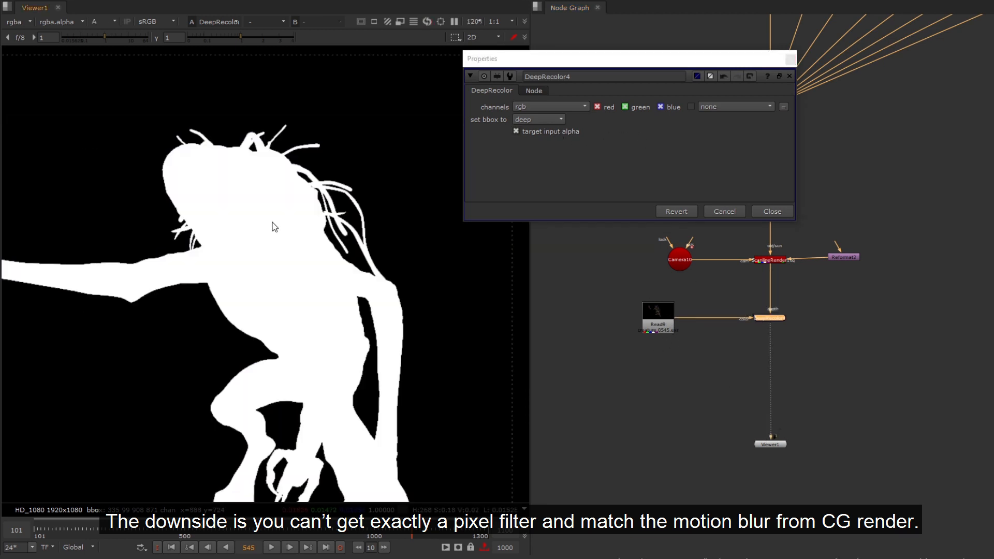
{"action": "key", "text": "a"}
{"action": "left_click", "coordinate": [18, 22]}
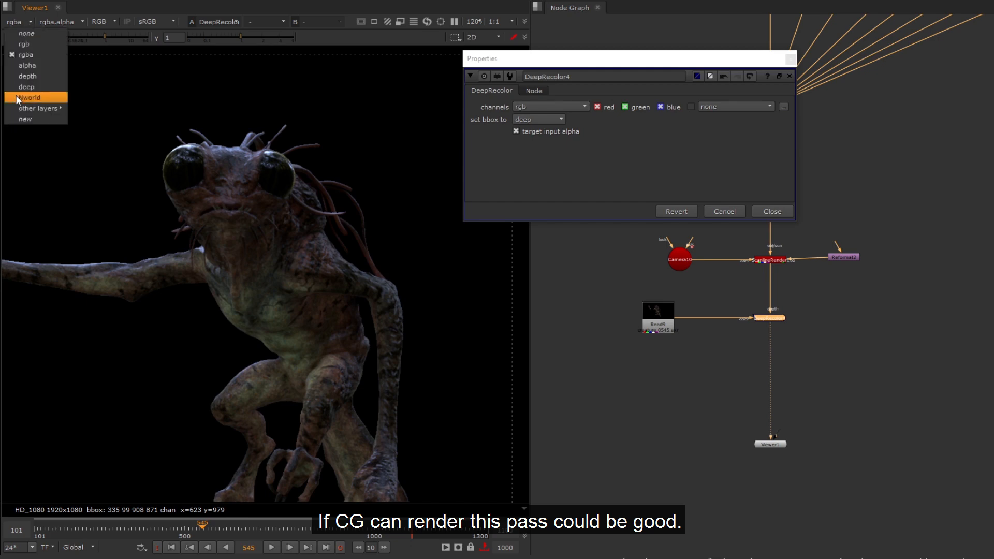
{"action": "left_click", "coordinate": [19, 94]}
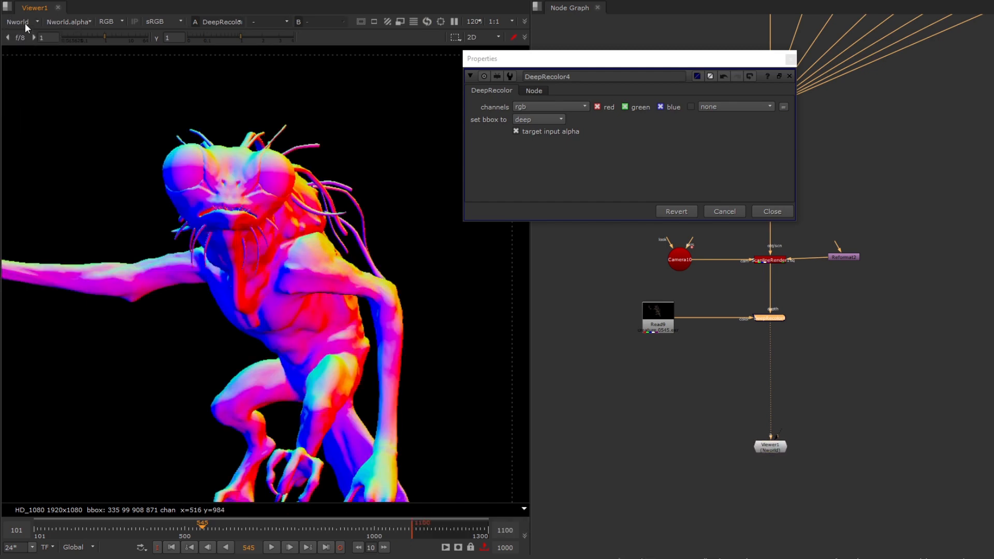